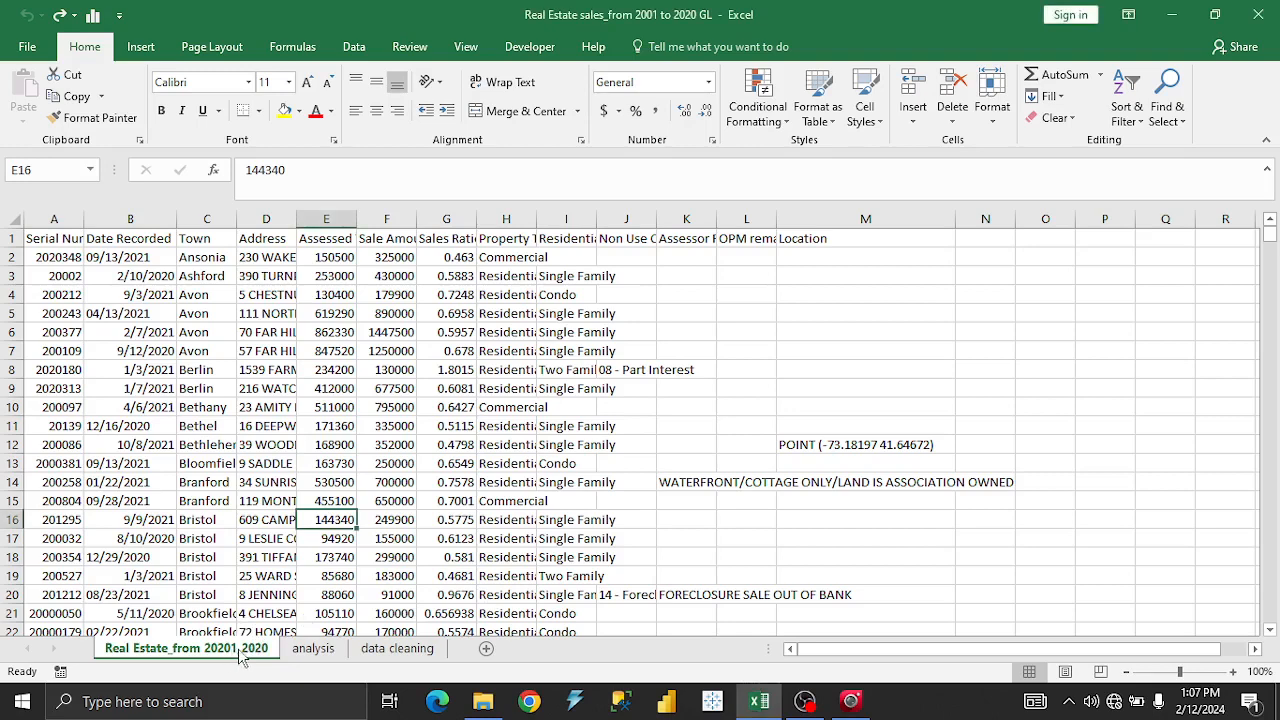
Rename the raw data sheet to 'Real Estate_from 2021_2020' by deleting the extra 0.
double_click(238, 655)
click(261, 650)
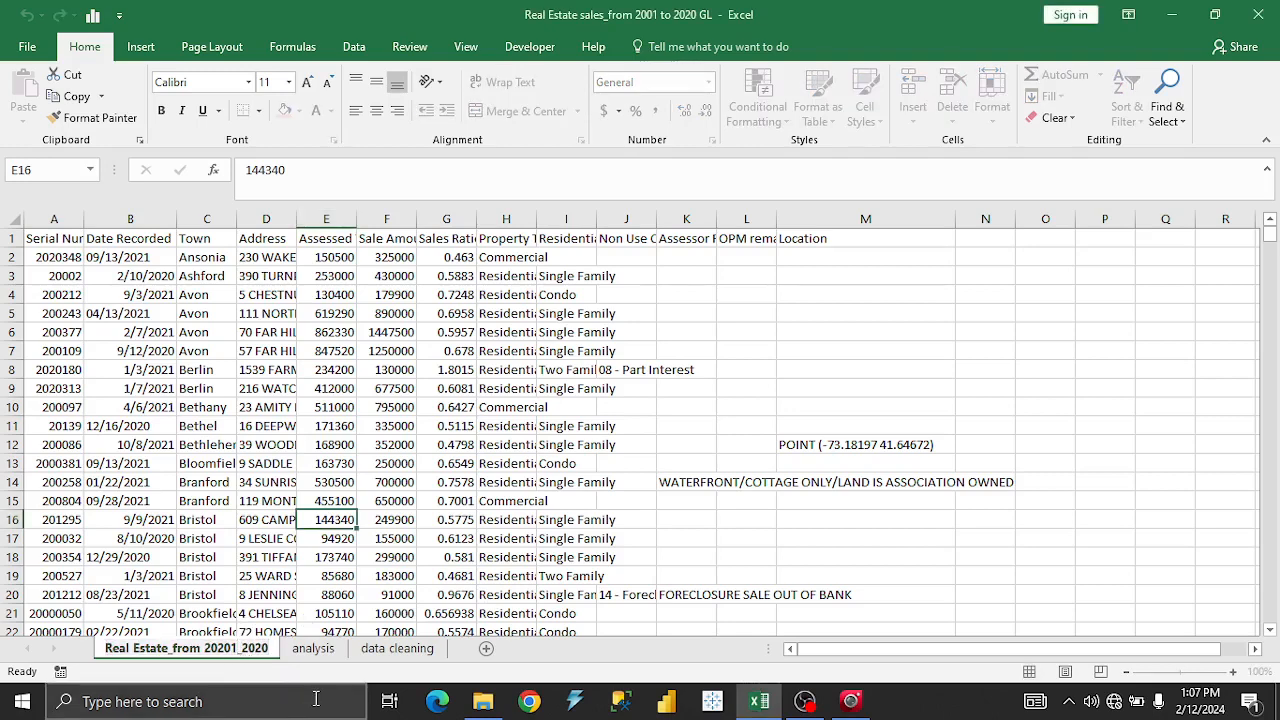
key(BackSpace)
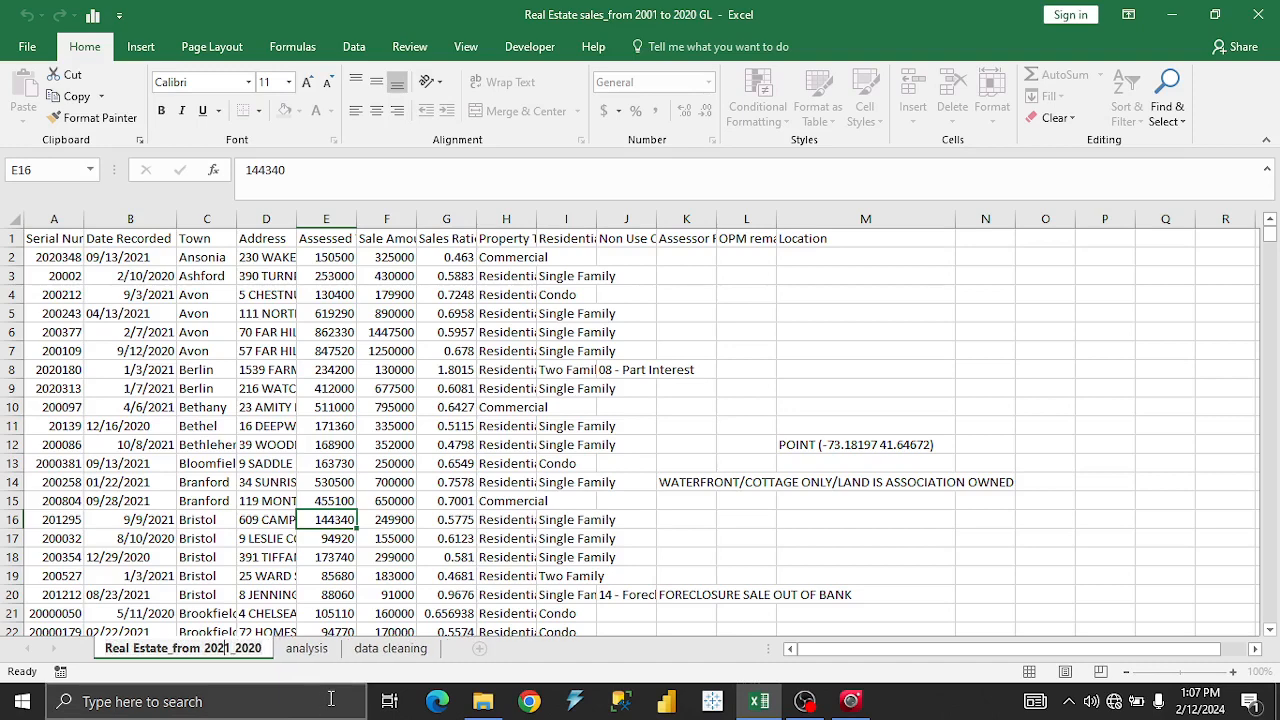
click(265, 486)
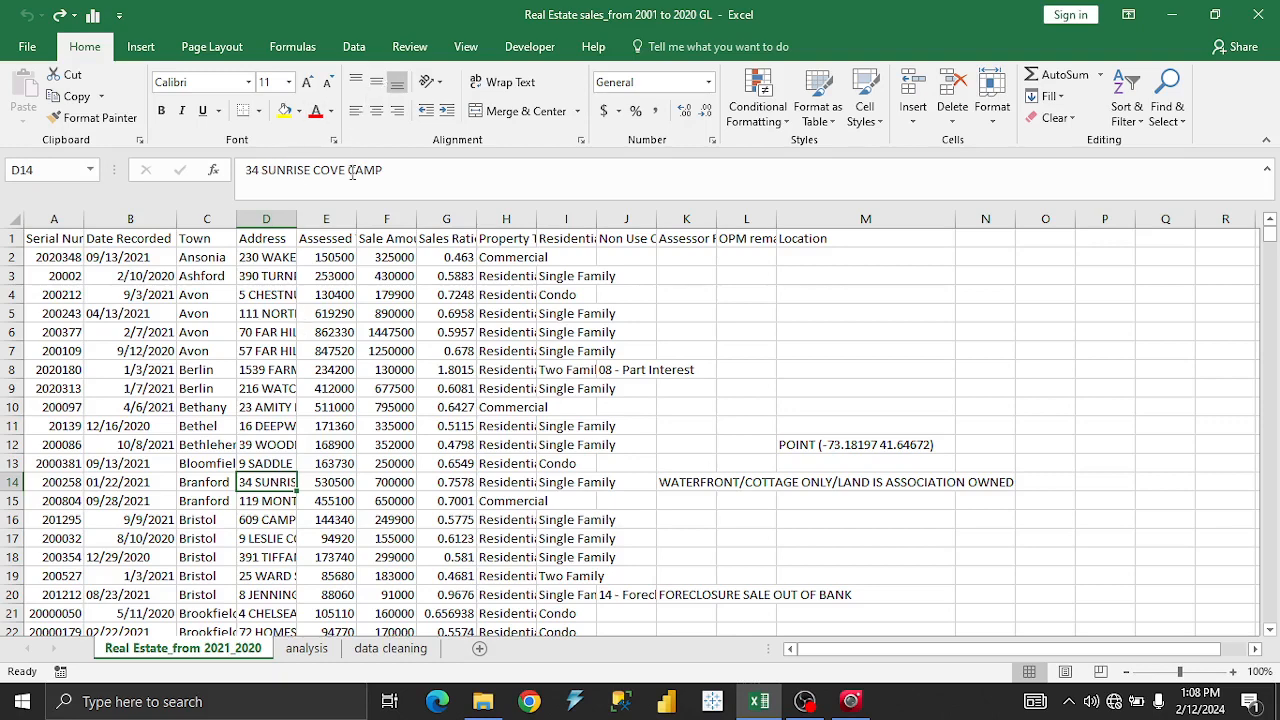
click(355, 50)
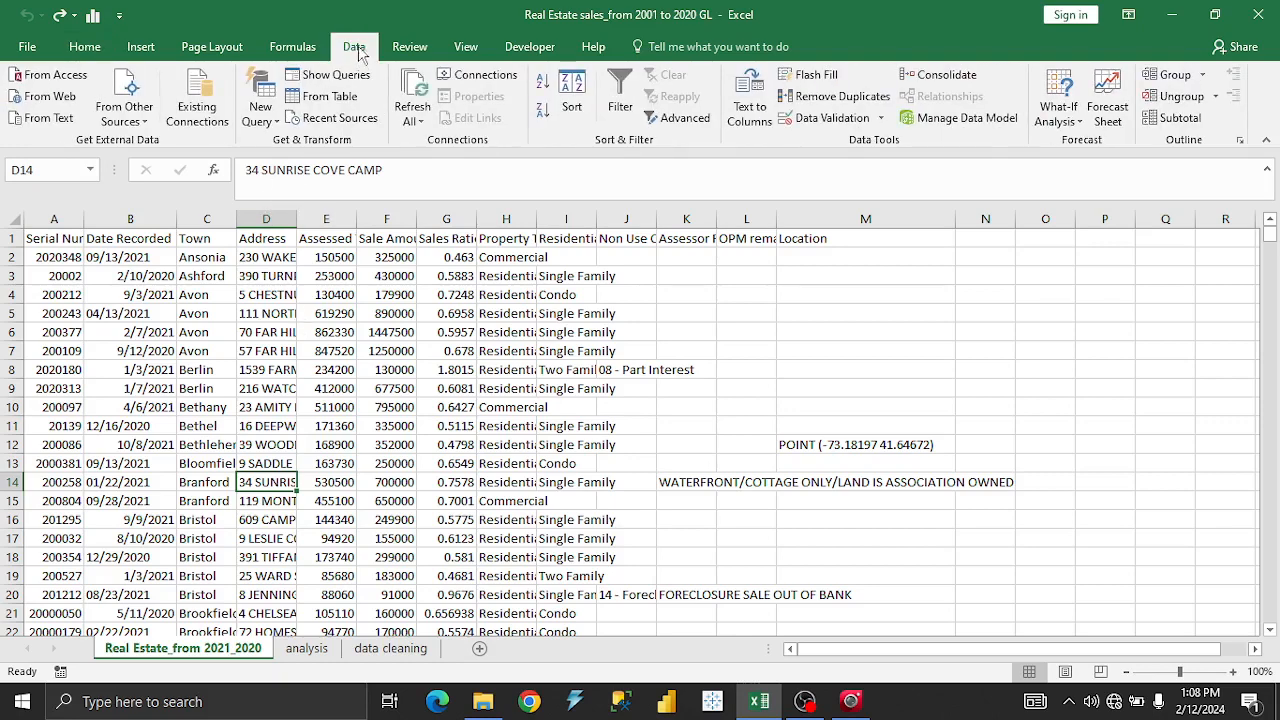
click(348, 103)
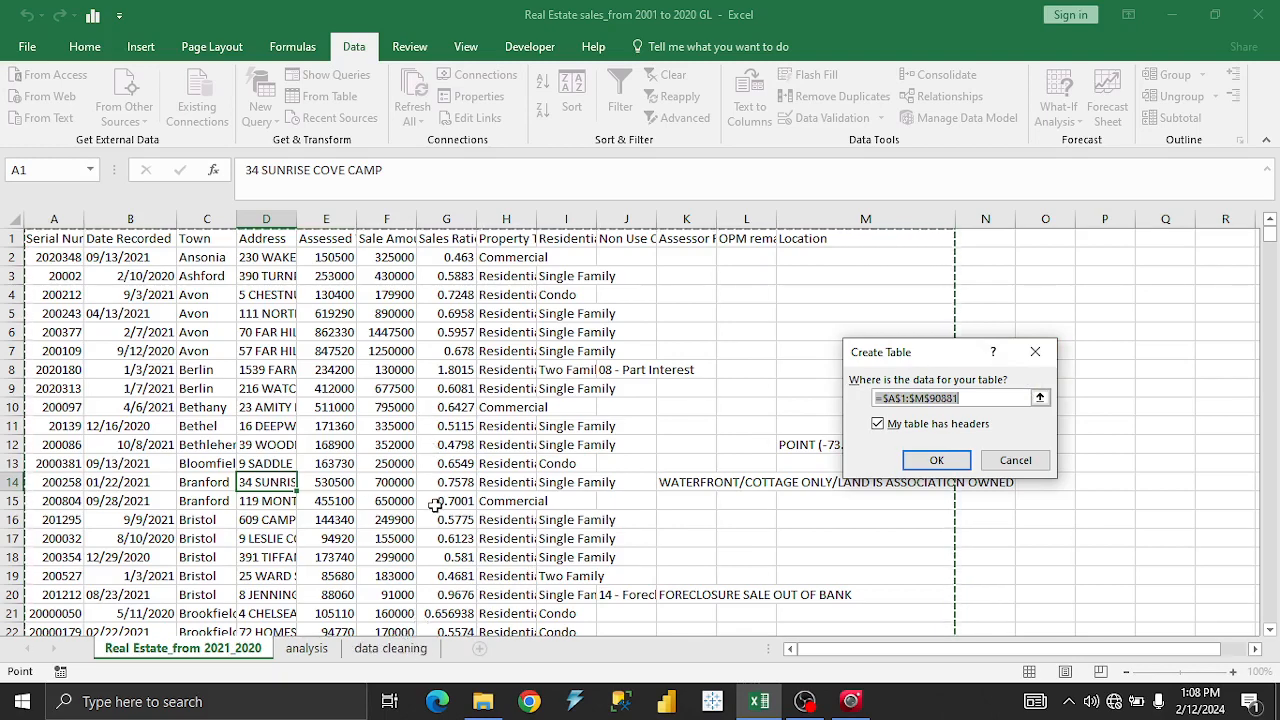
click(1035, 352)
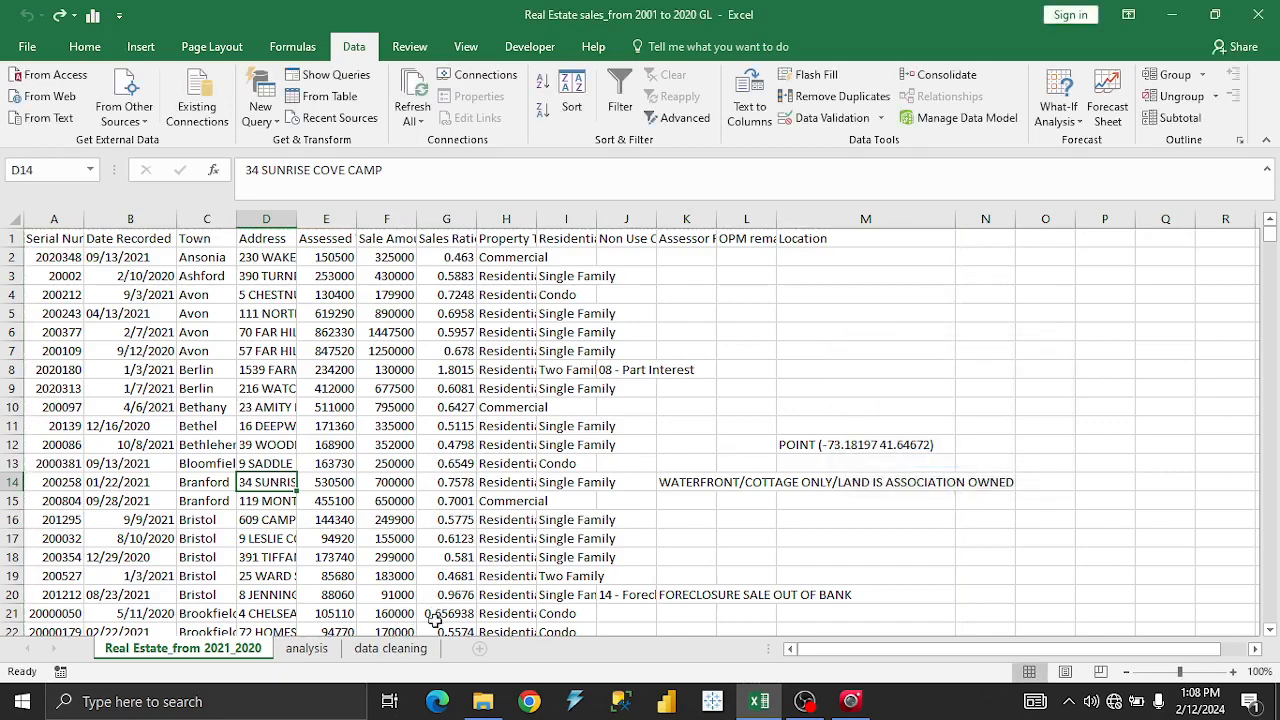
click(418, 652)
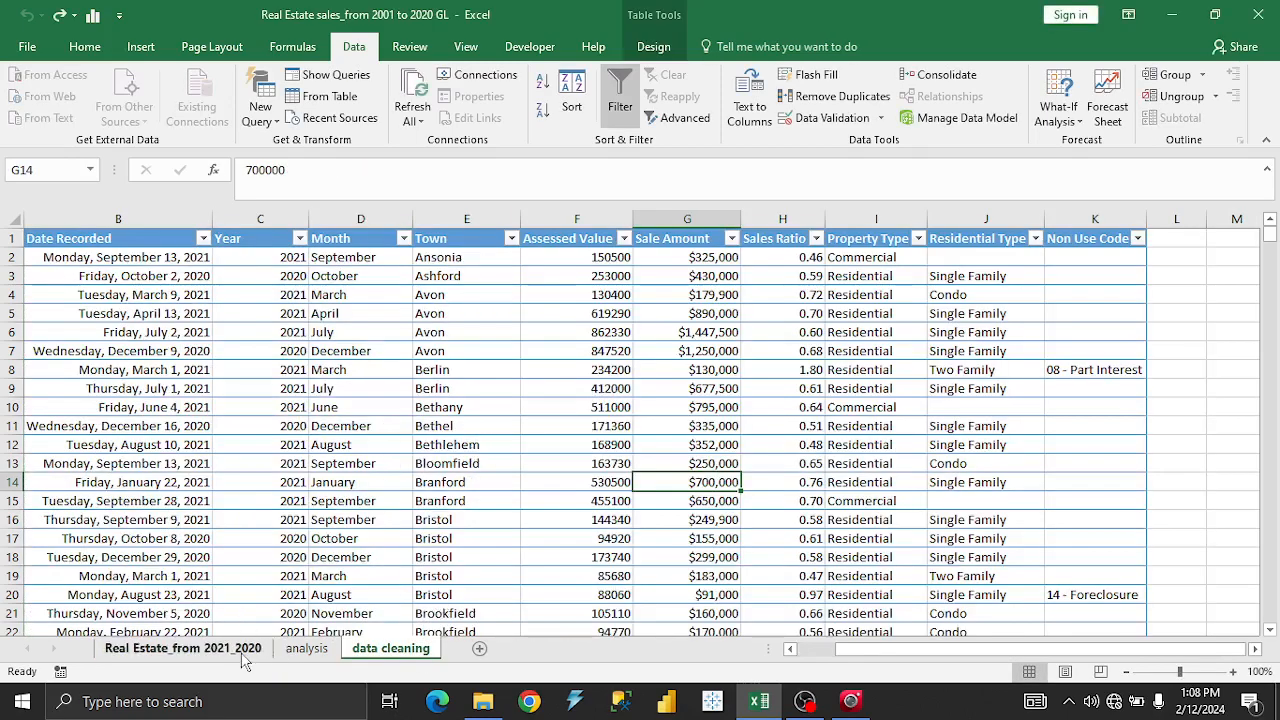
click(200, 648)
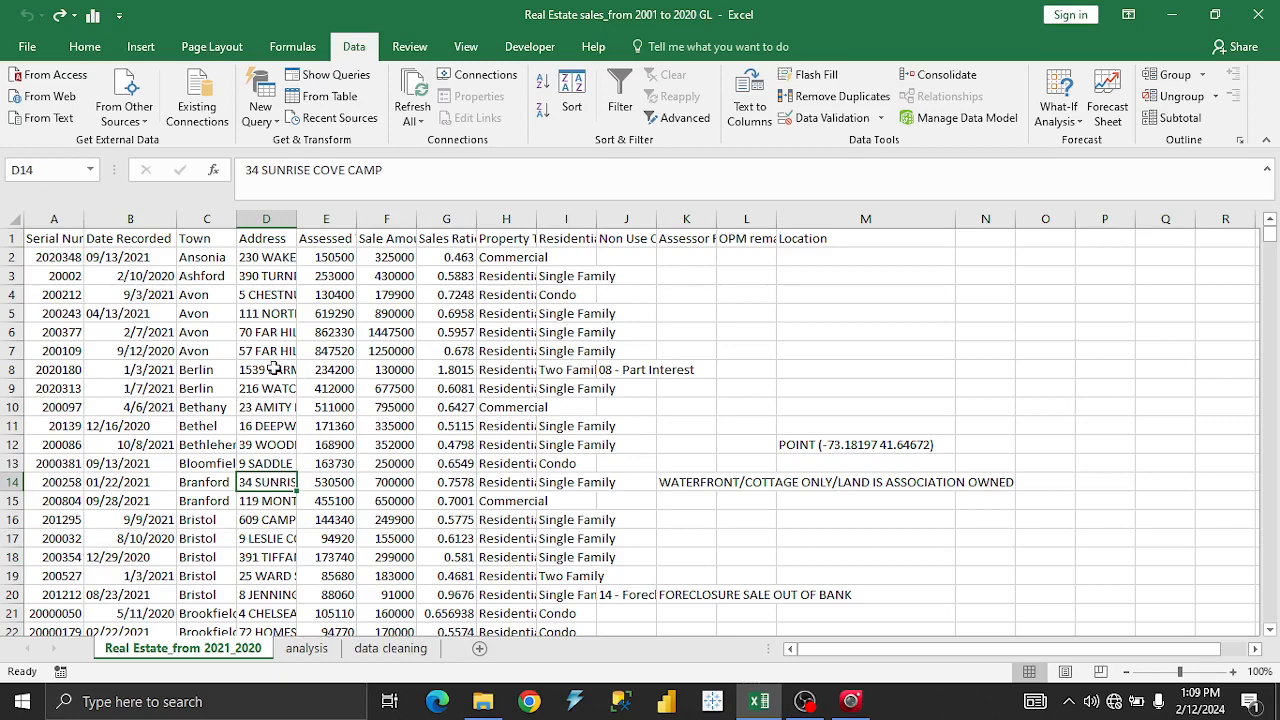
Load the sales range into the Query Editor with From Table and show the Queries pane.
click(330, 100)
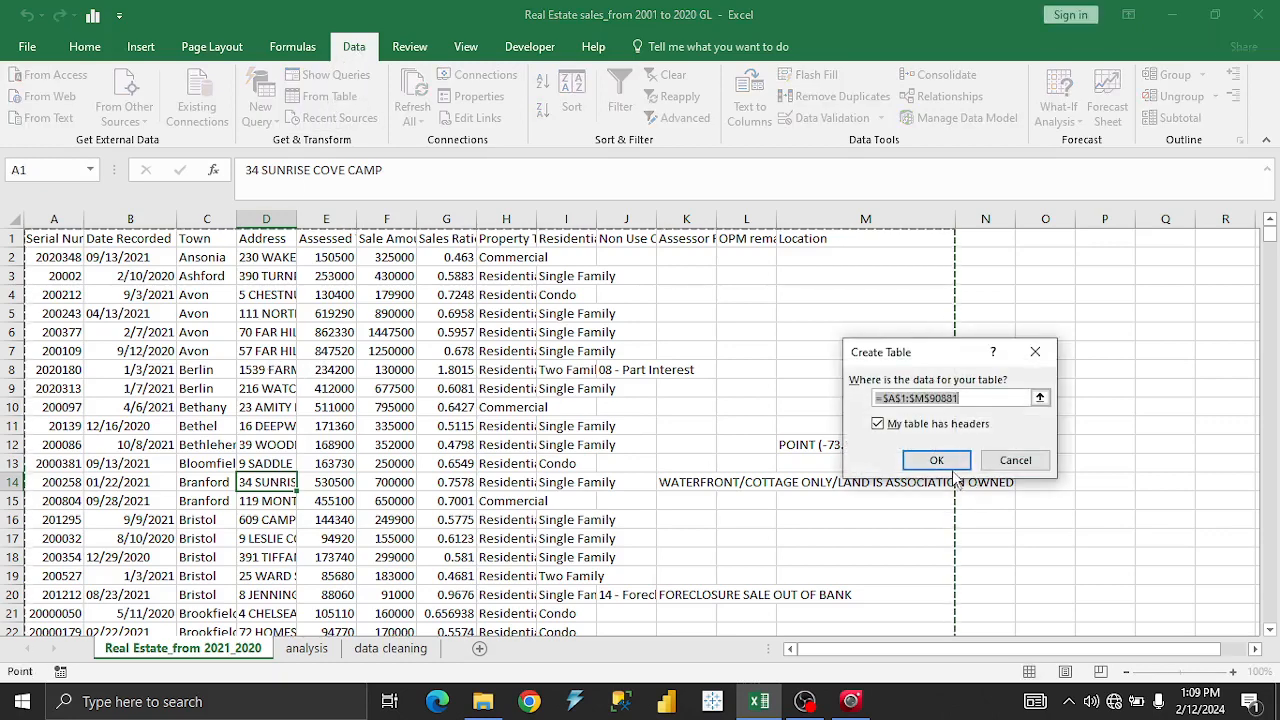
click(940, 460)
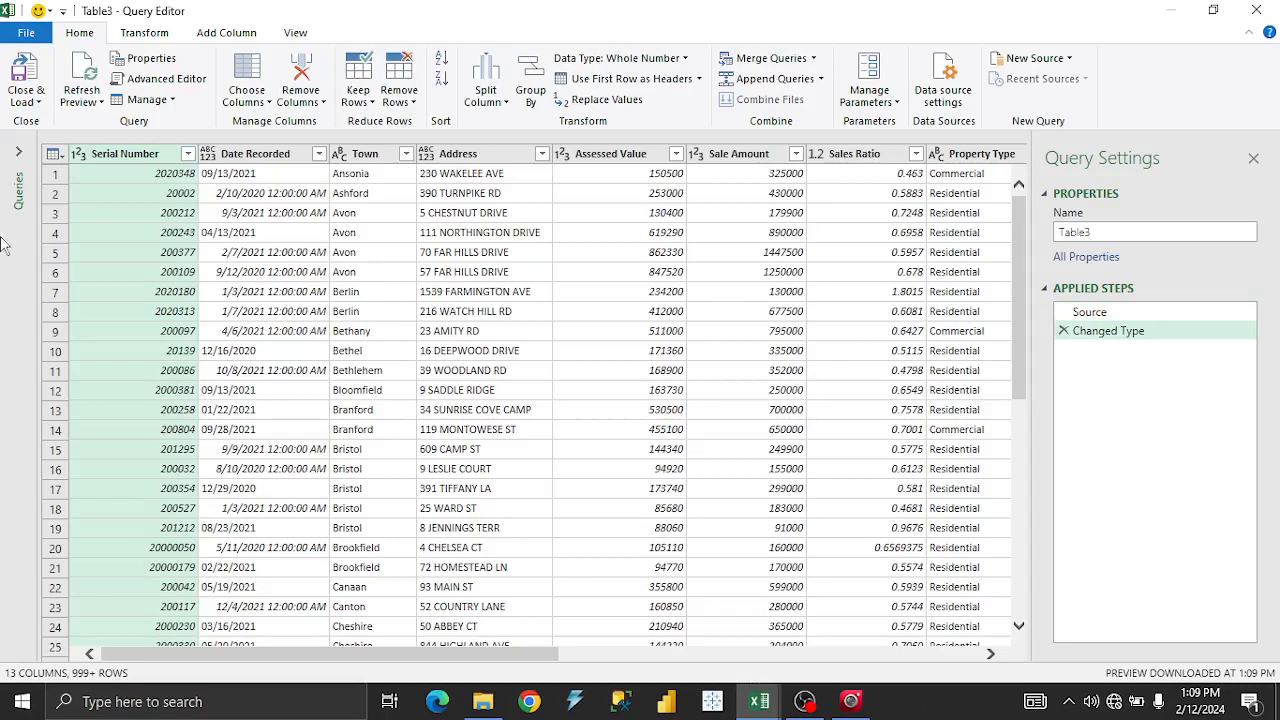
click(18, 152)
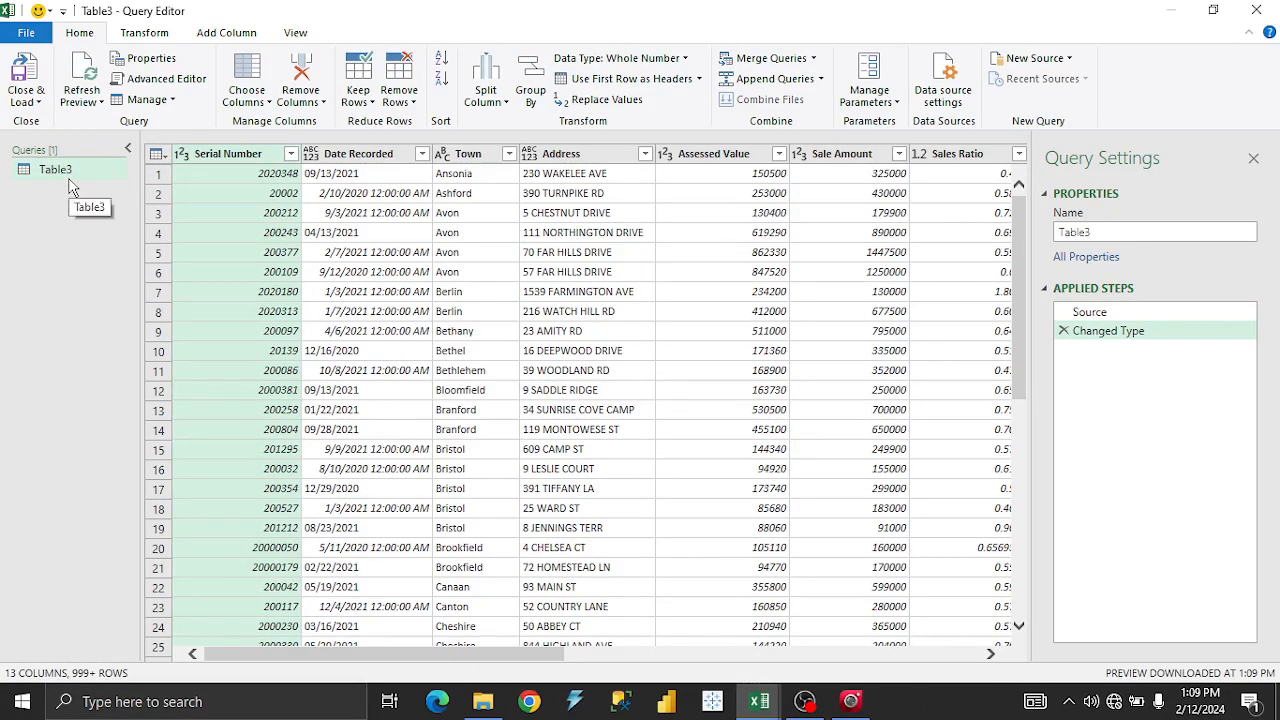
Rename the query from Table3 to Table in Query Settings.
double_click(82, 172)
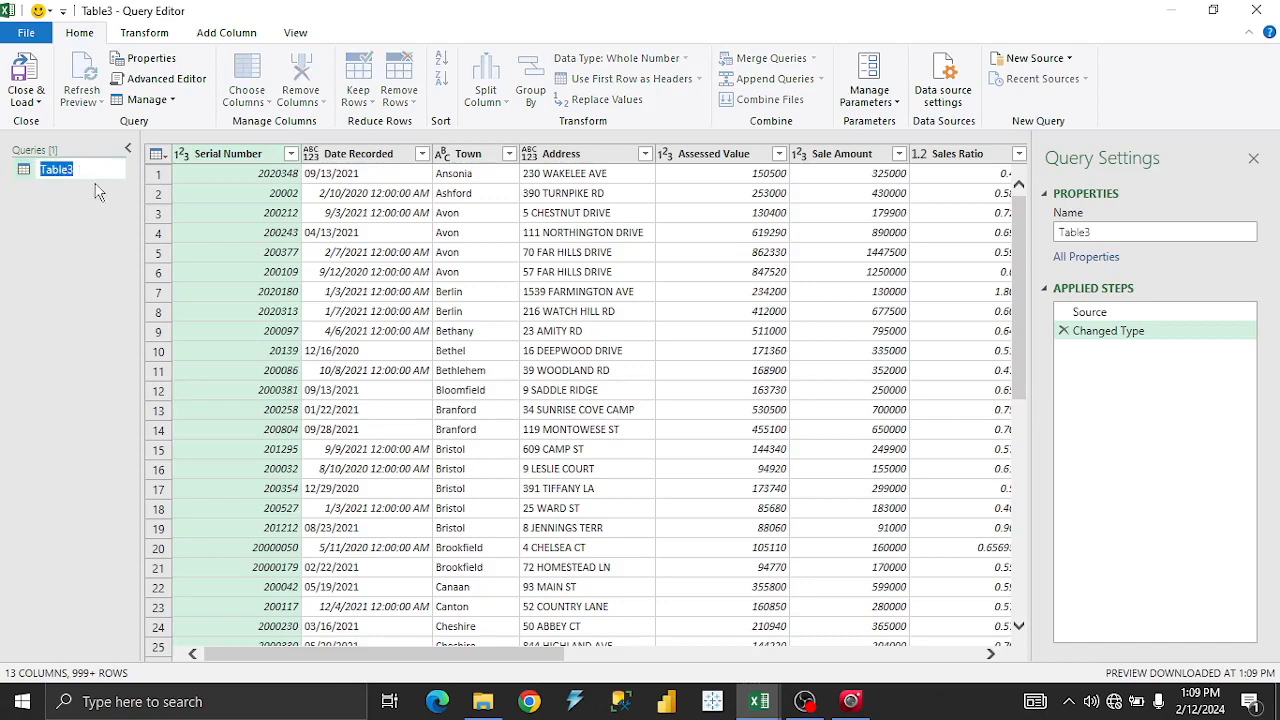
key(Return)
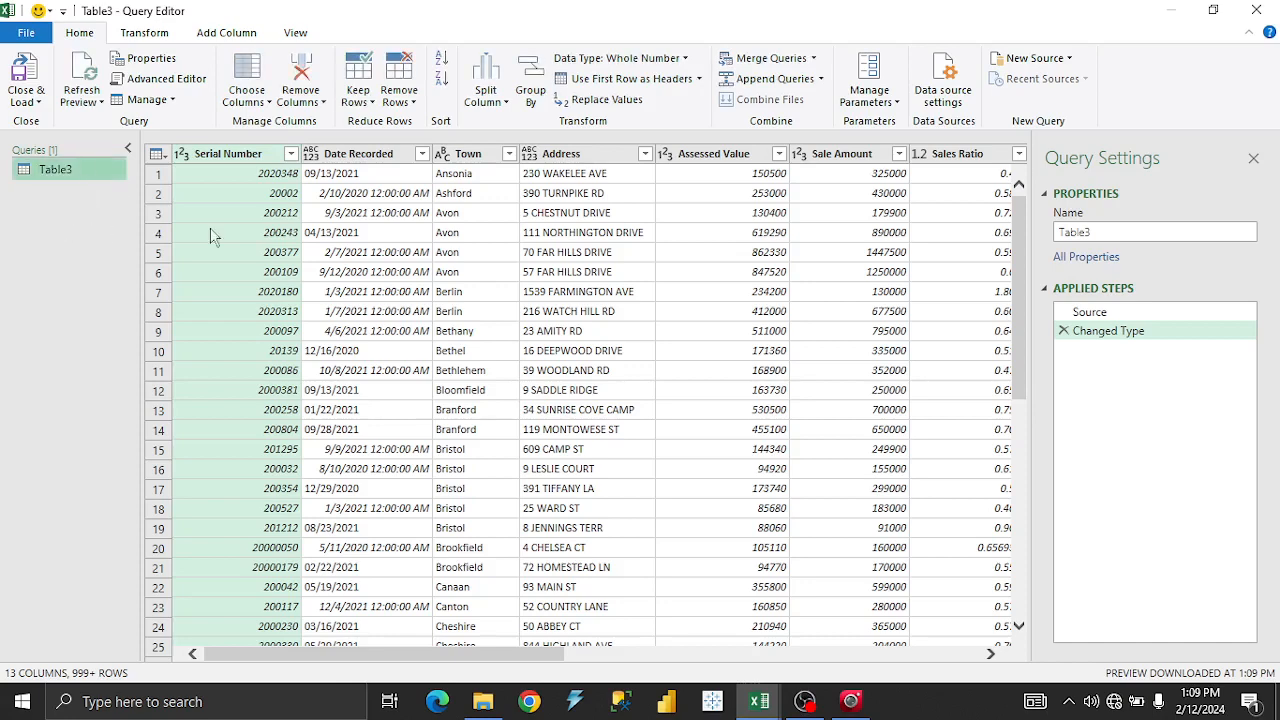
click(1096, 232)
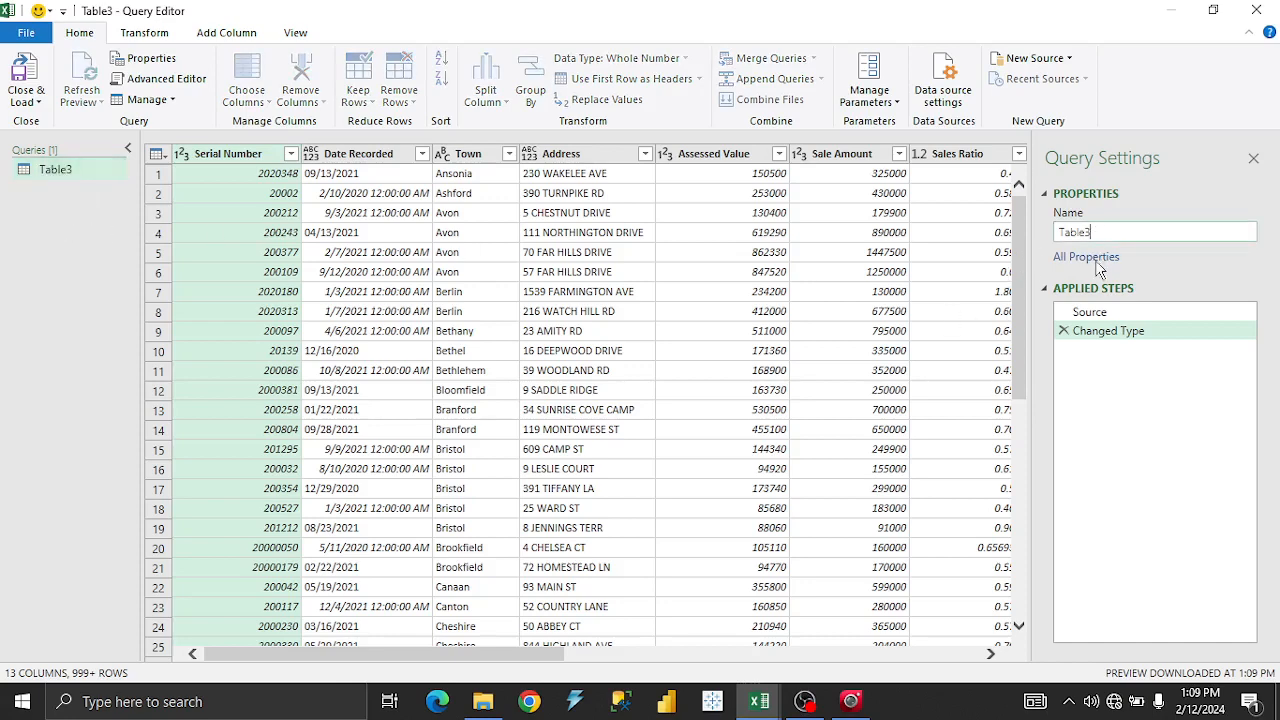
key(BackSpace)
click(57, 273)
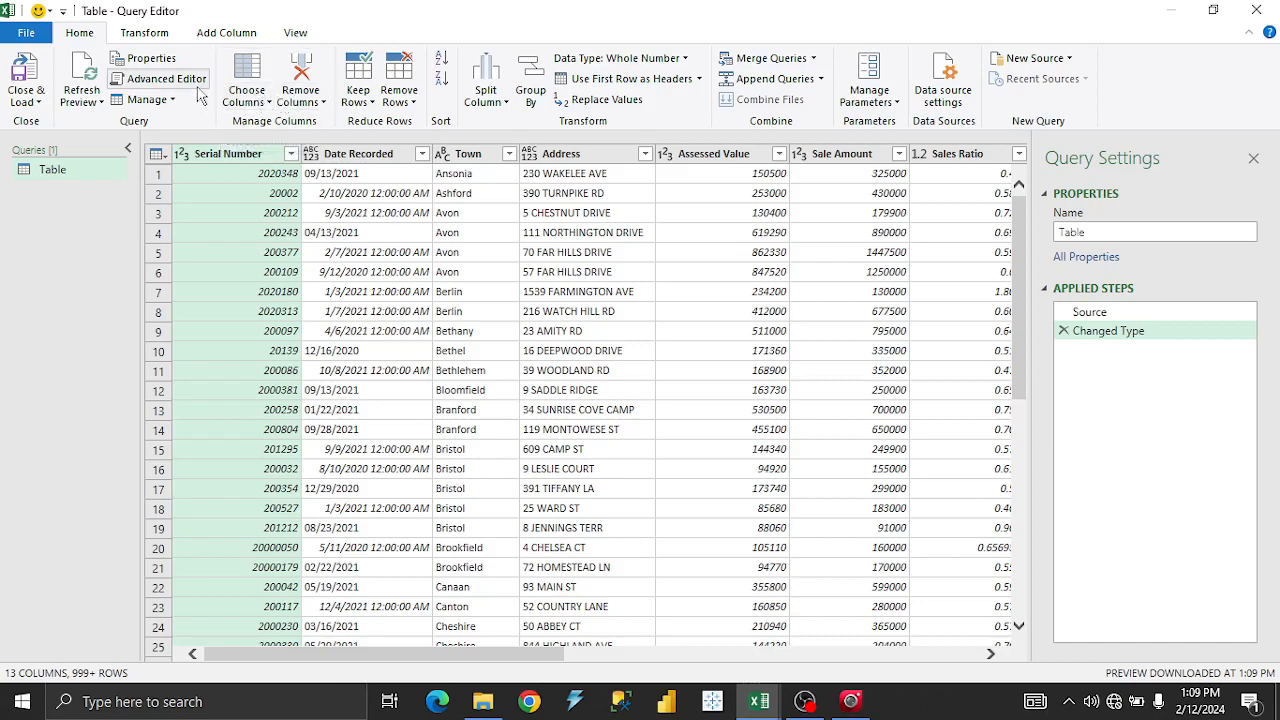
click(153, 36)
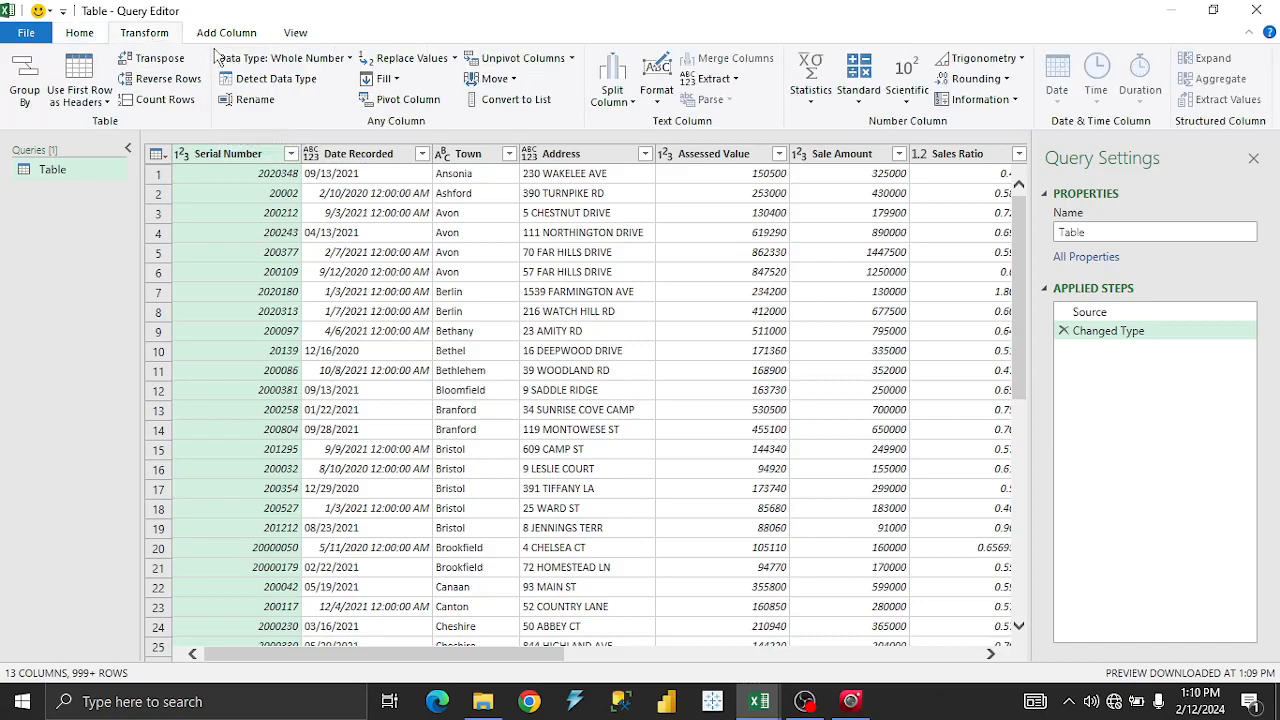
click(240, 36)
click(298, 36)
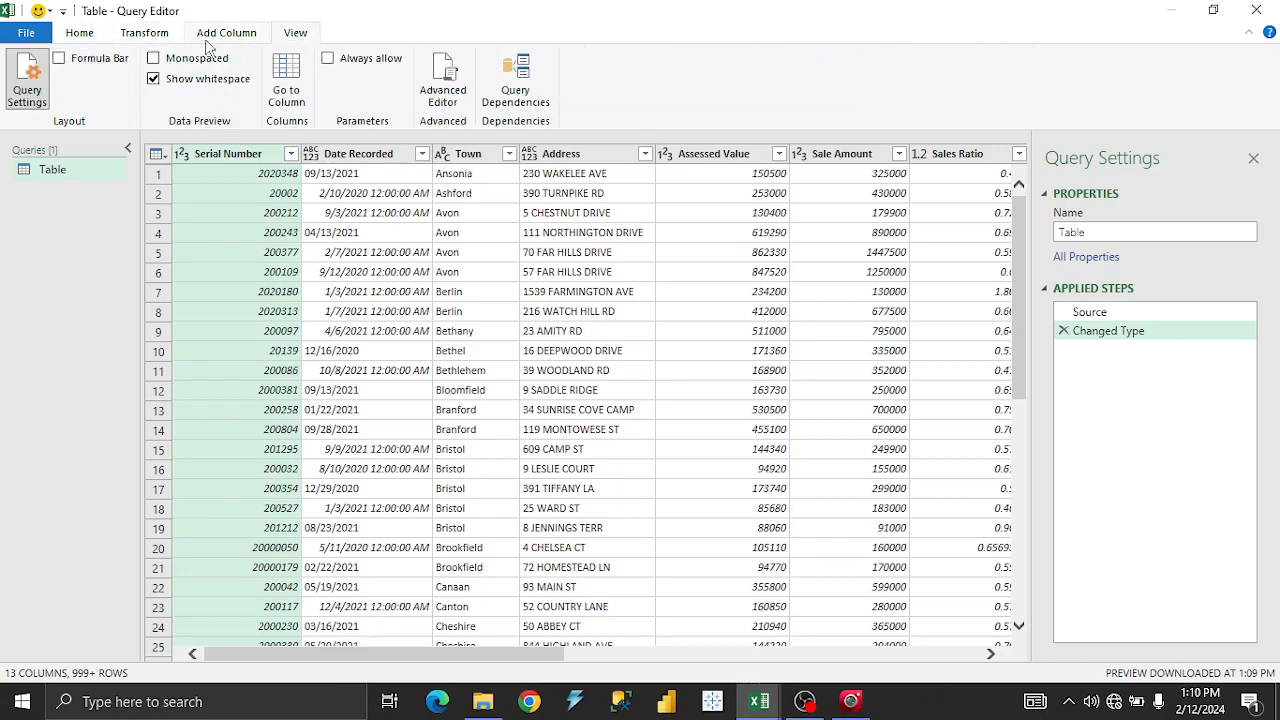
click(84, 38)
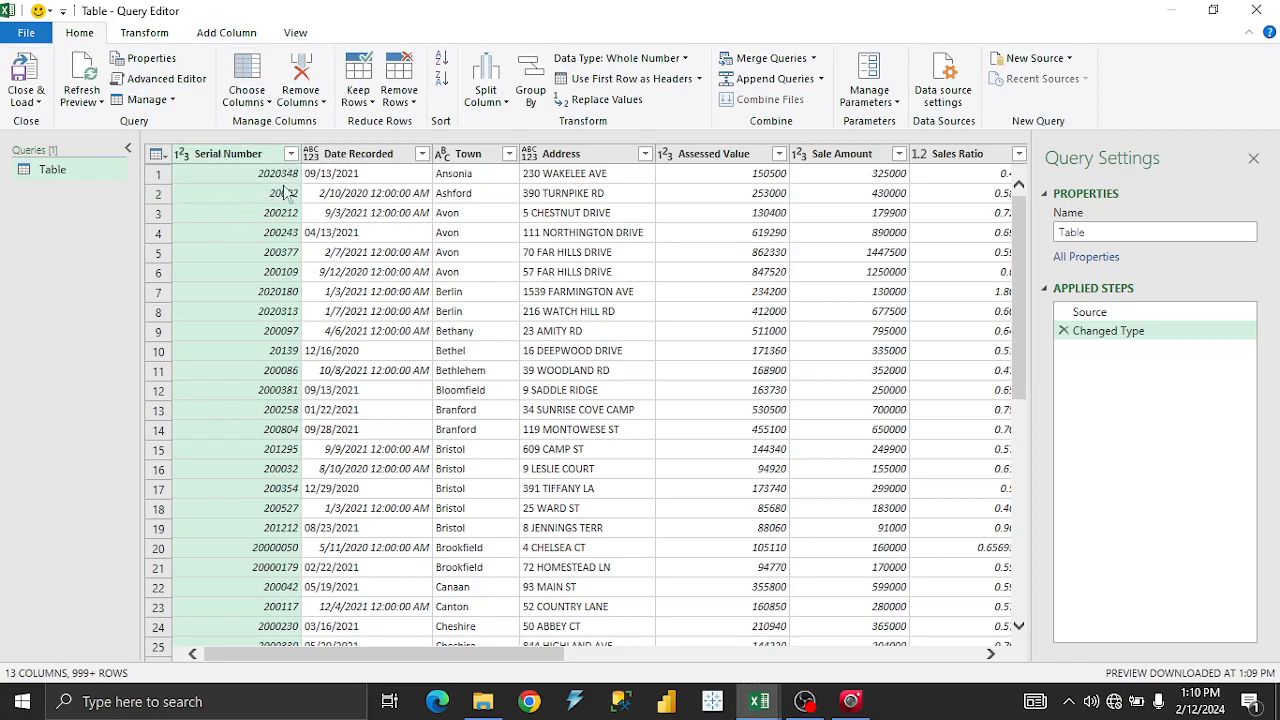
click(346, 158)
click(250, 158)
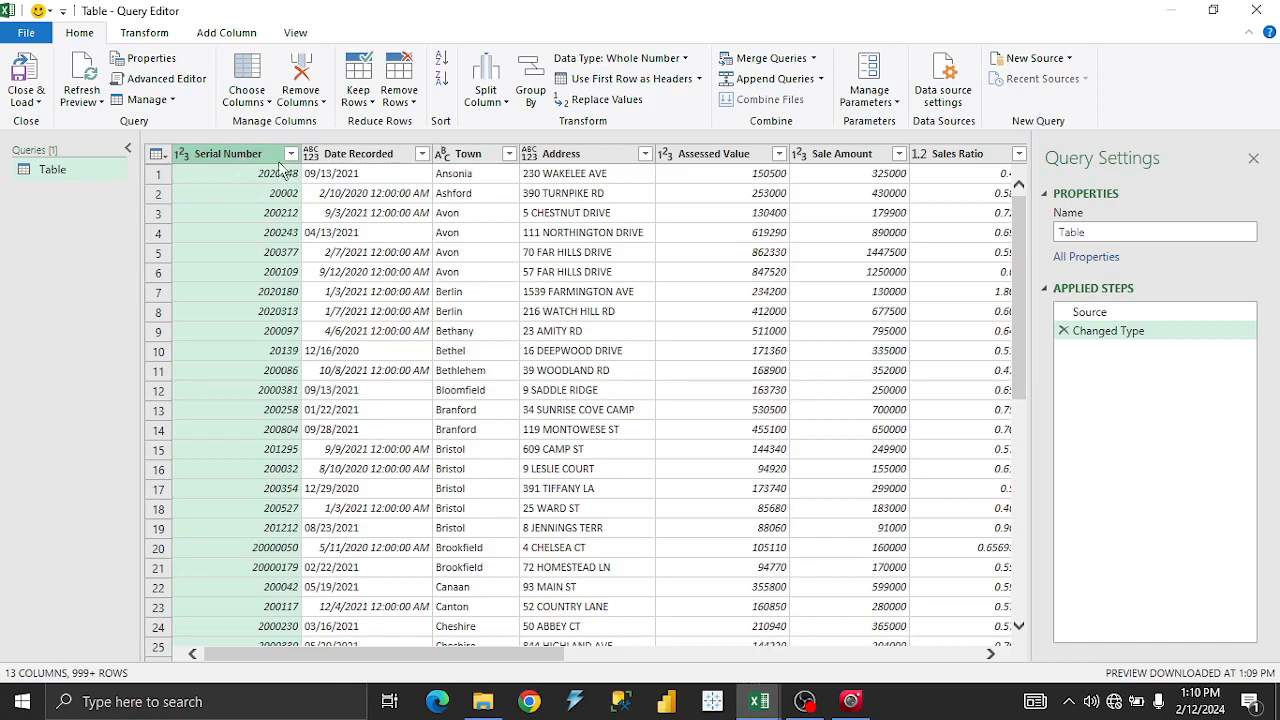
click(290, 155)
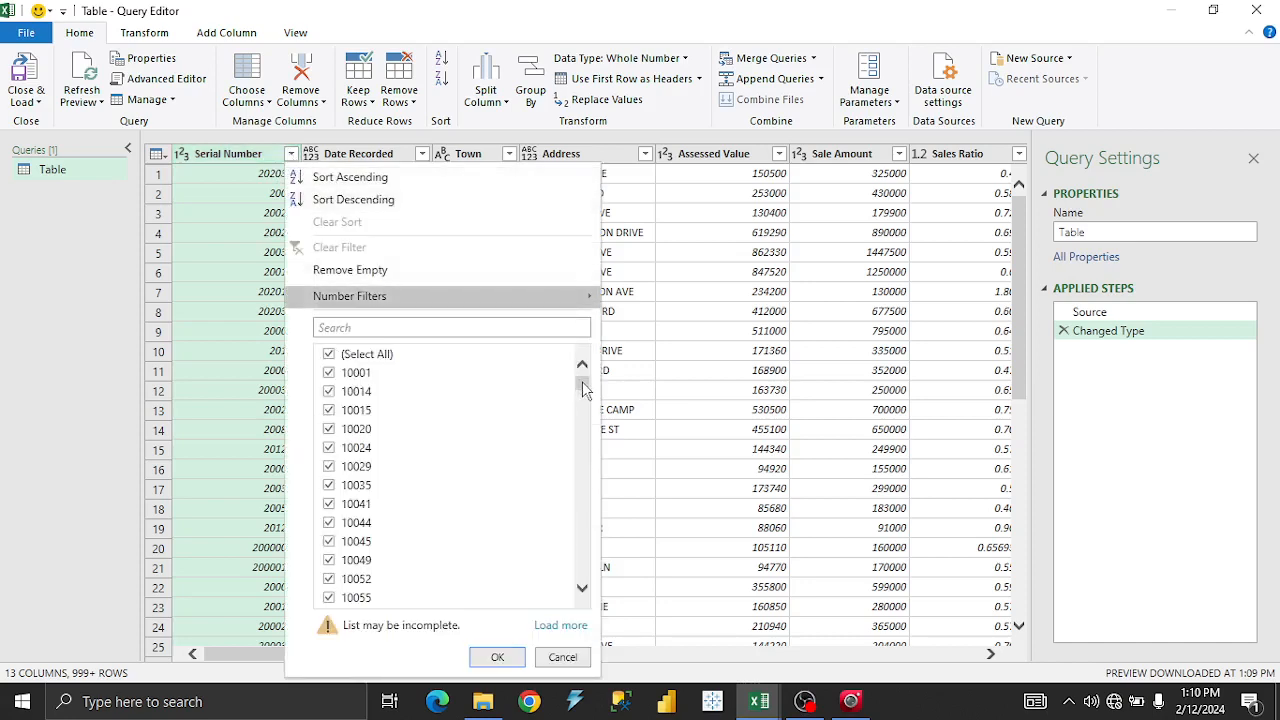
click(644, 358)
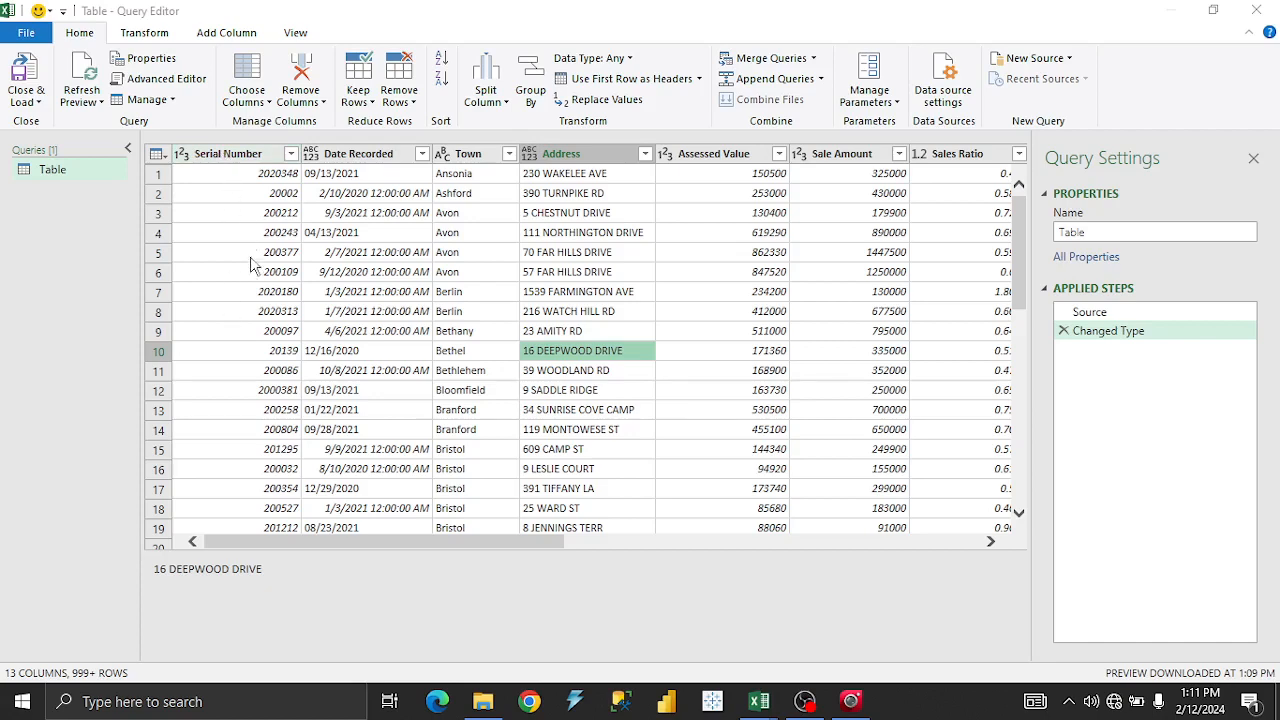
click(243, 163)
right_click(243, 160)
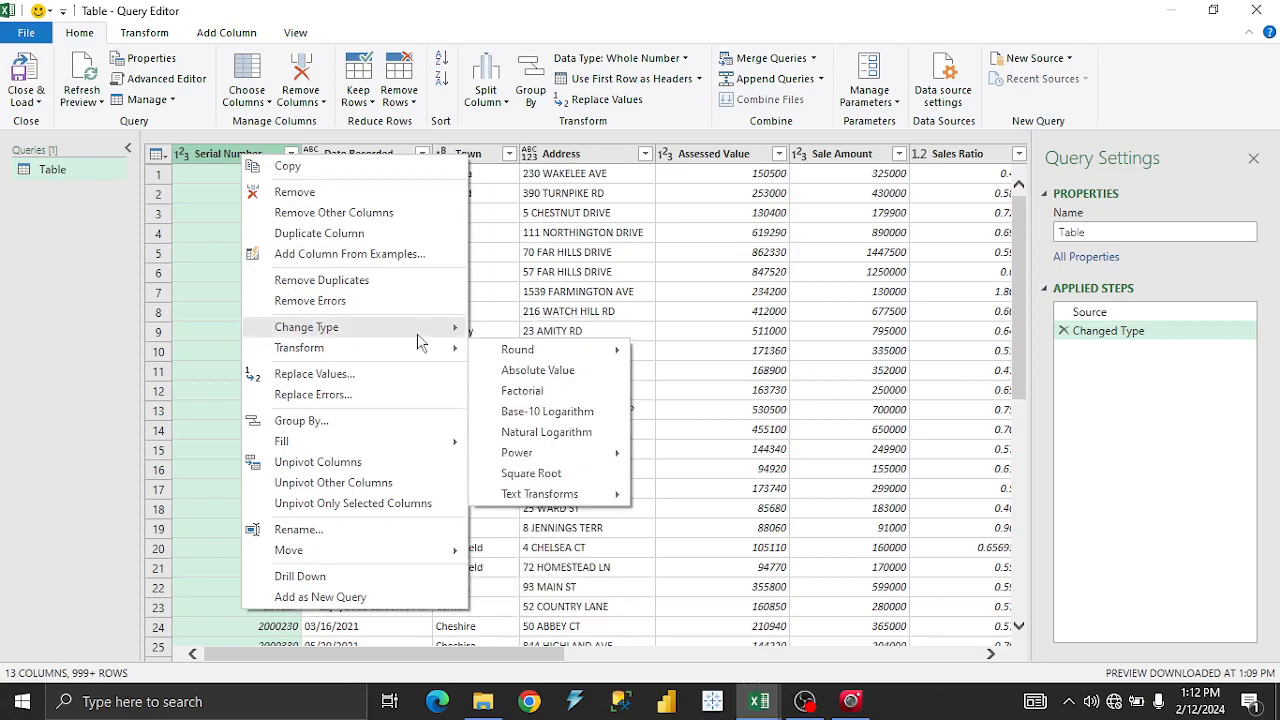
mouse_move(441, 356)
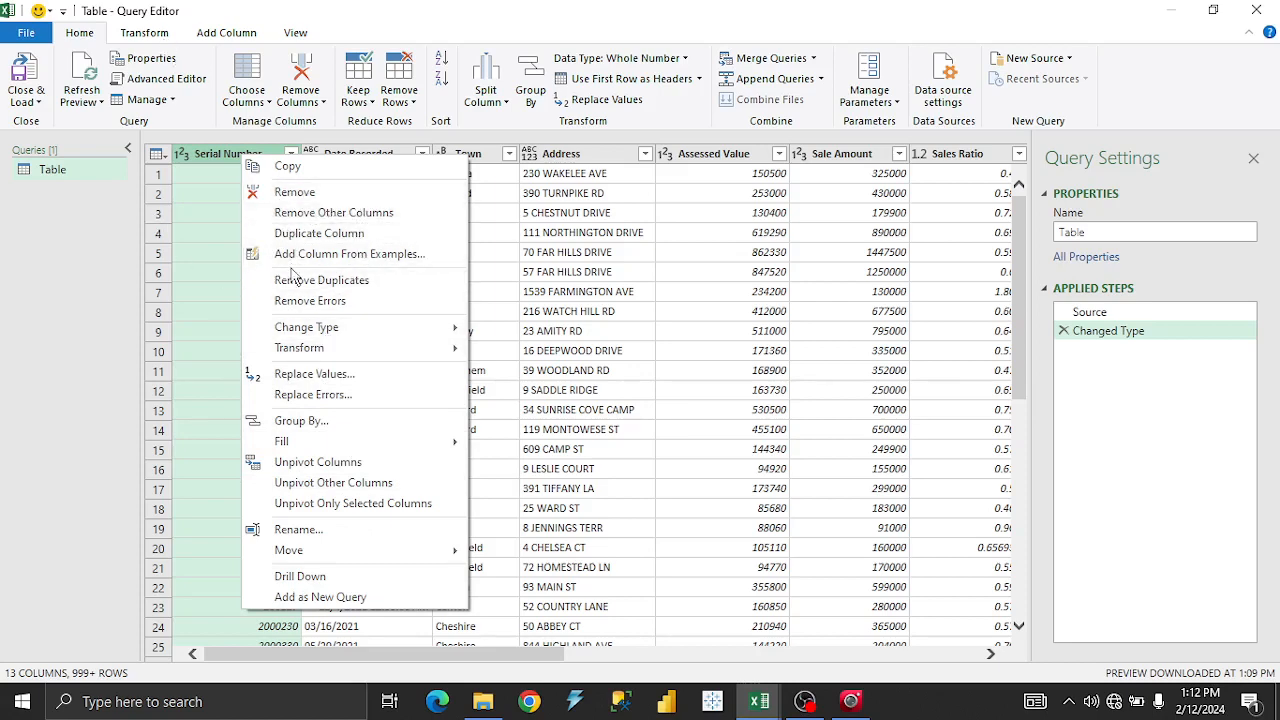
click(223, 162)
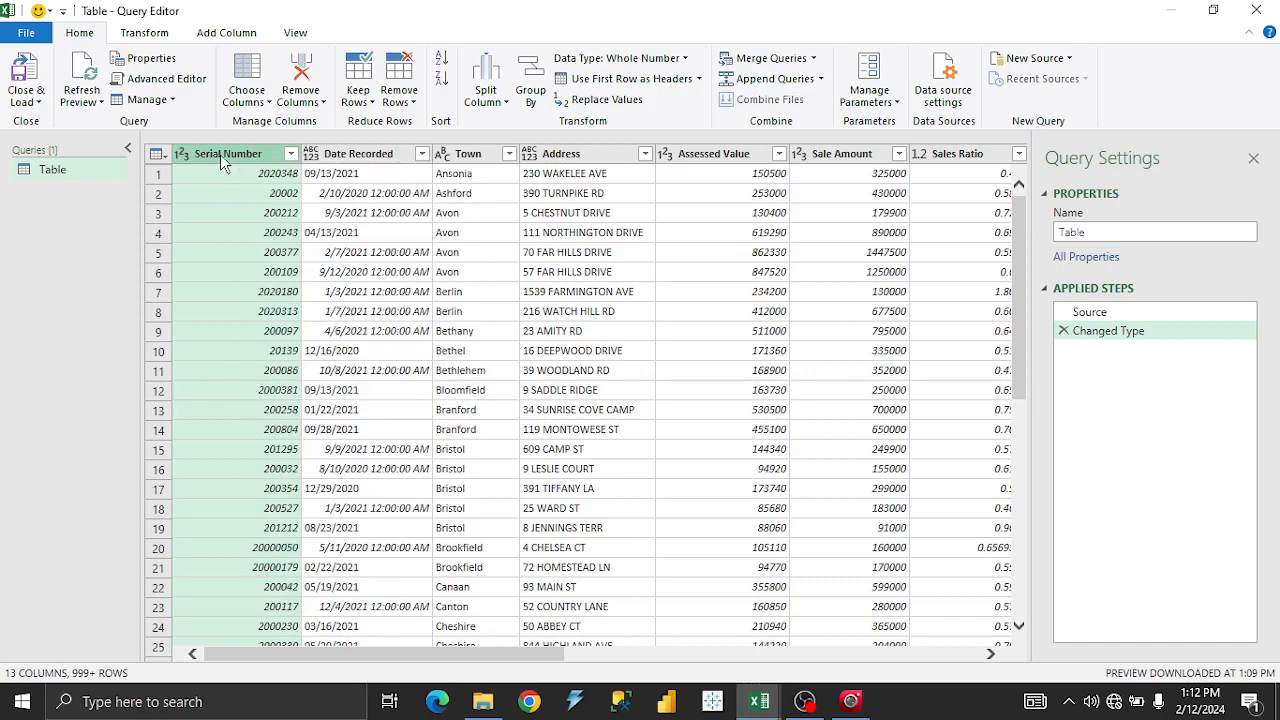
right_click(220, 153)
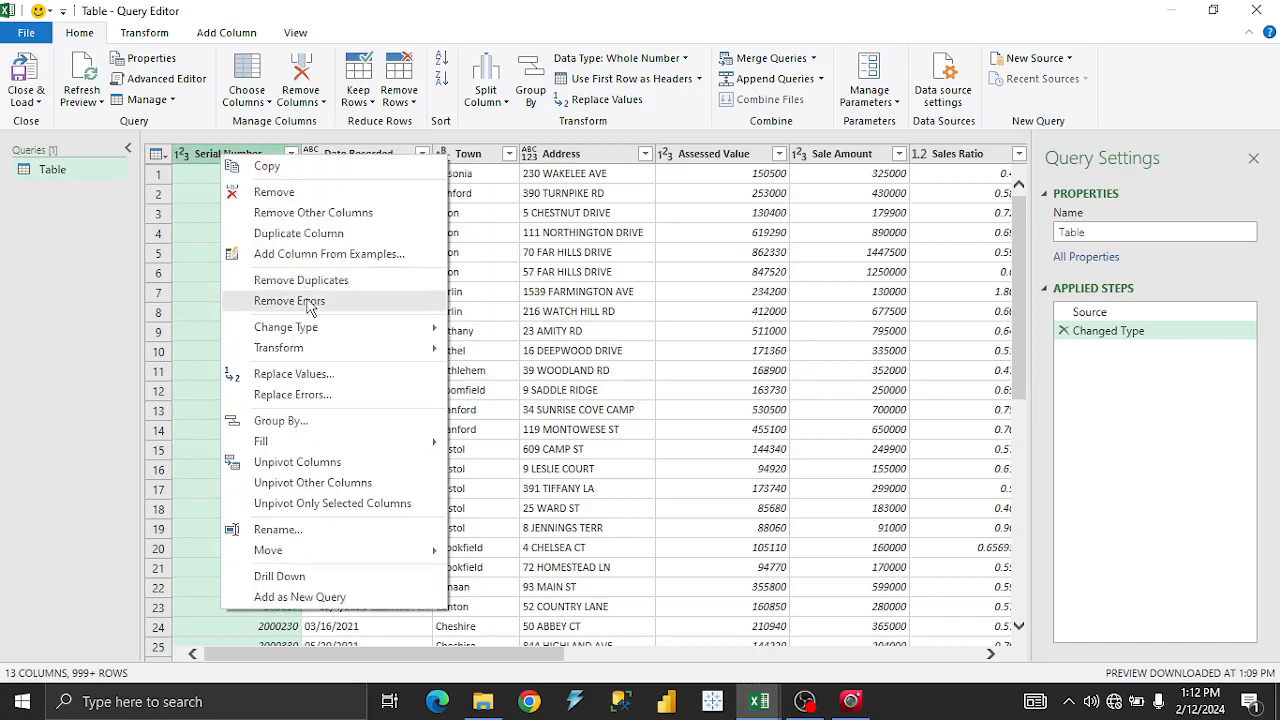
mouse_move(313, 331)
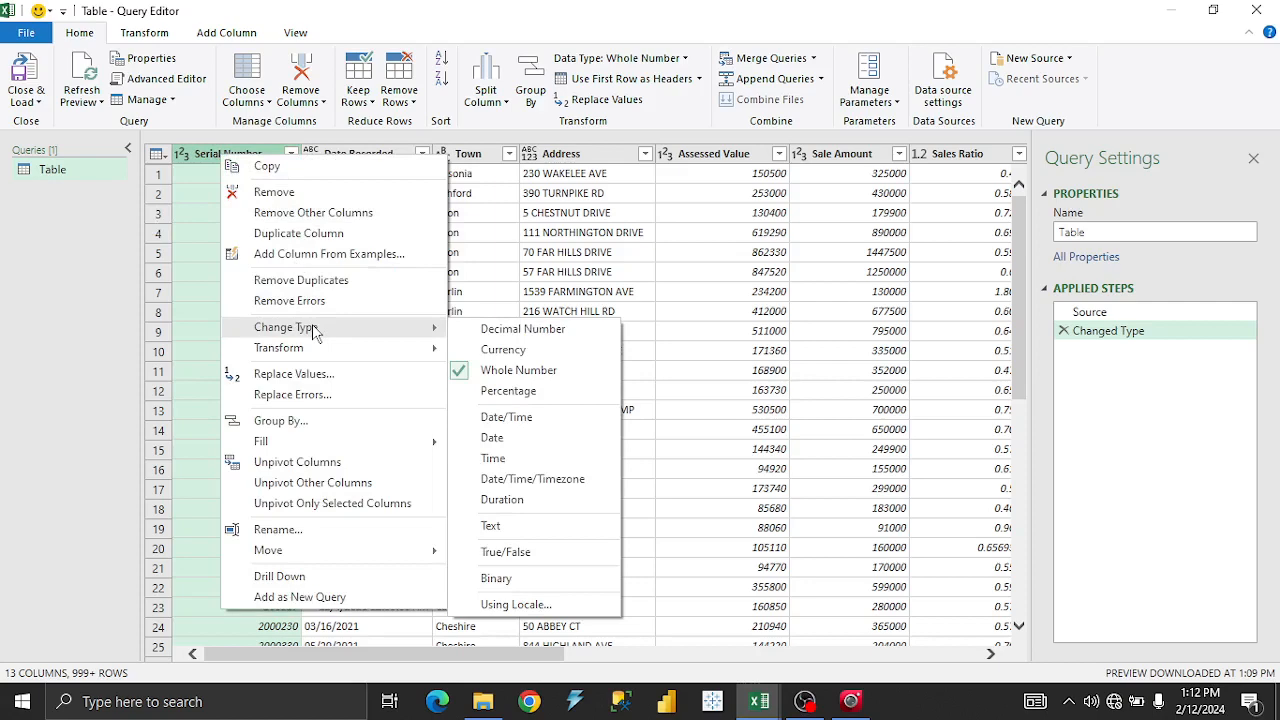
click(529, 378)
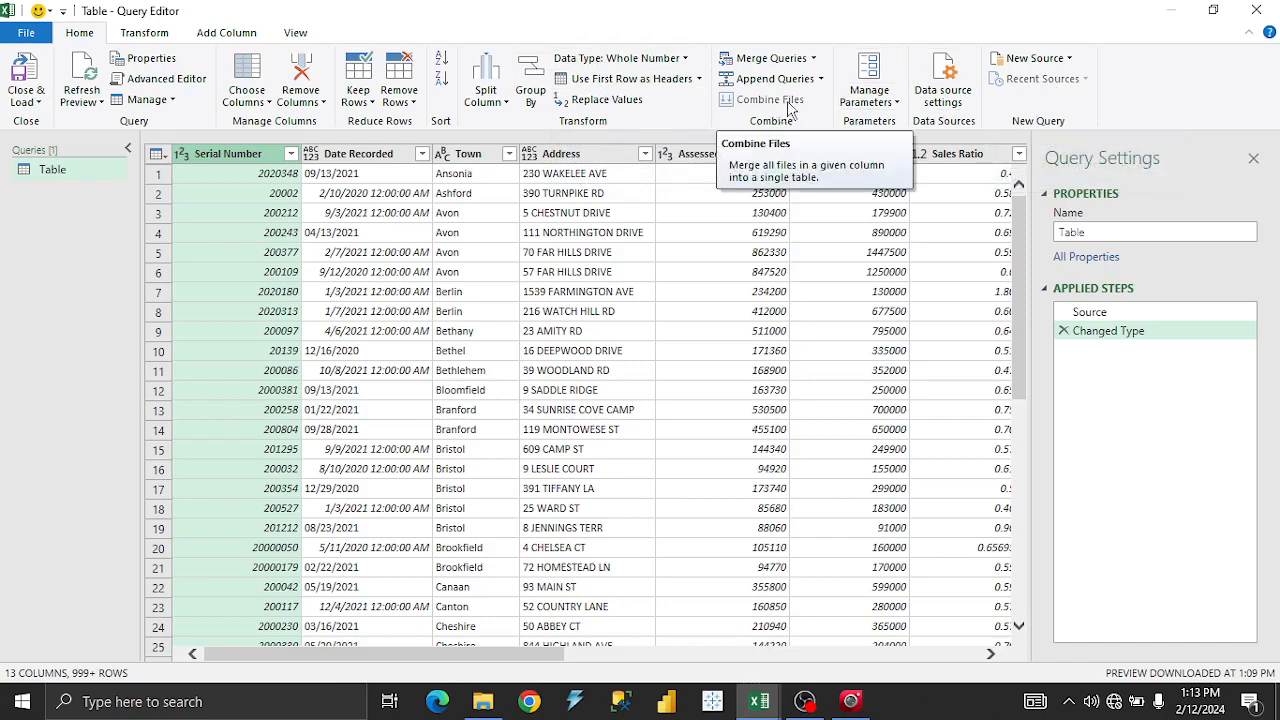
Select Date Recorded, bring up the Transform commands, then check Serial Number's Whole Number type.
click(380, 155)
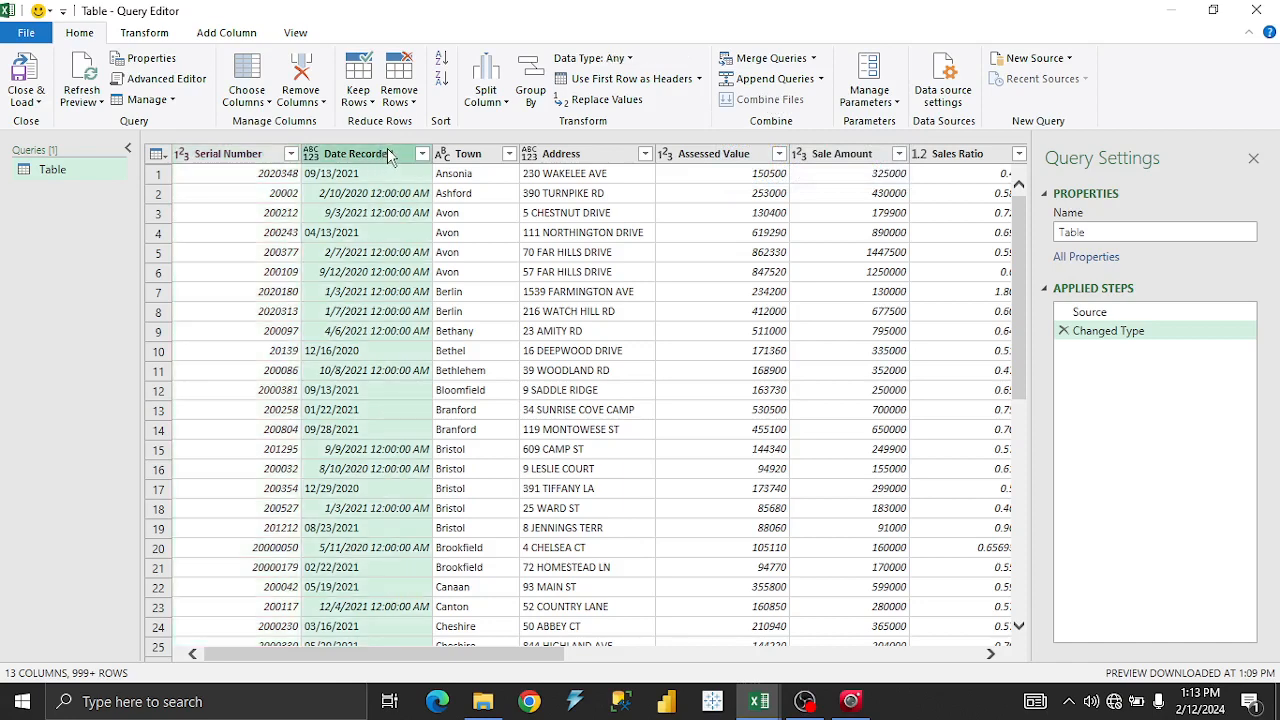
click(148, 34)
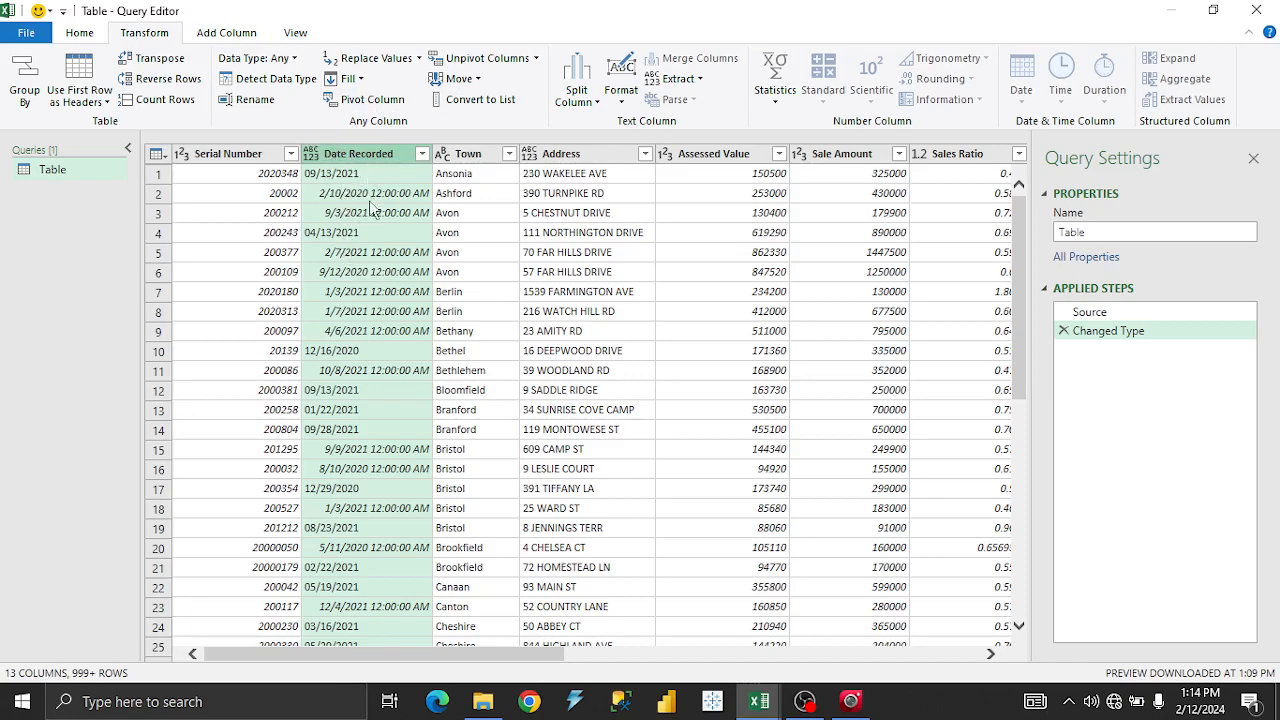
click(250, 156)
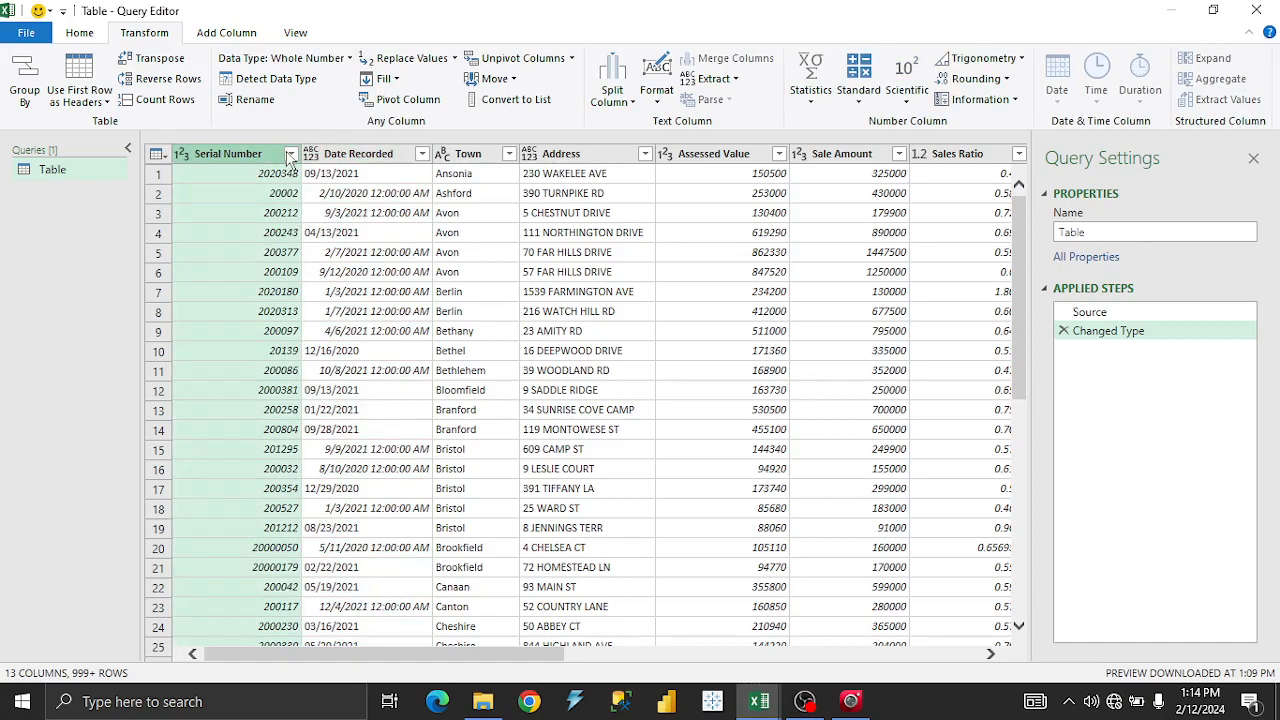
Close the Serial Number filter list without filtering and select the Date Recorded column.
click(290, 155)
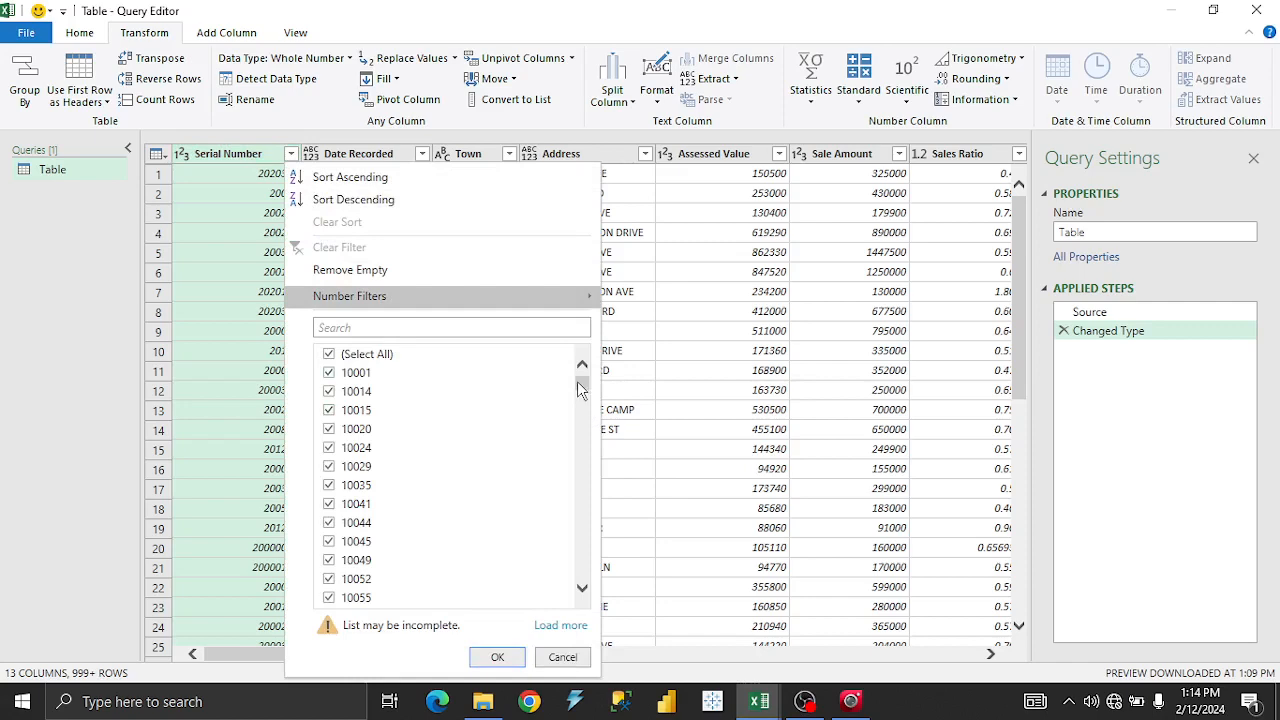
mouse_move(577, 385)
mouse_down()
mouse_move(585, 582)
mouse_move(580, 378)
mouse_up()
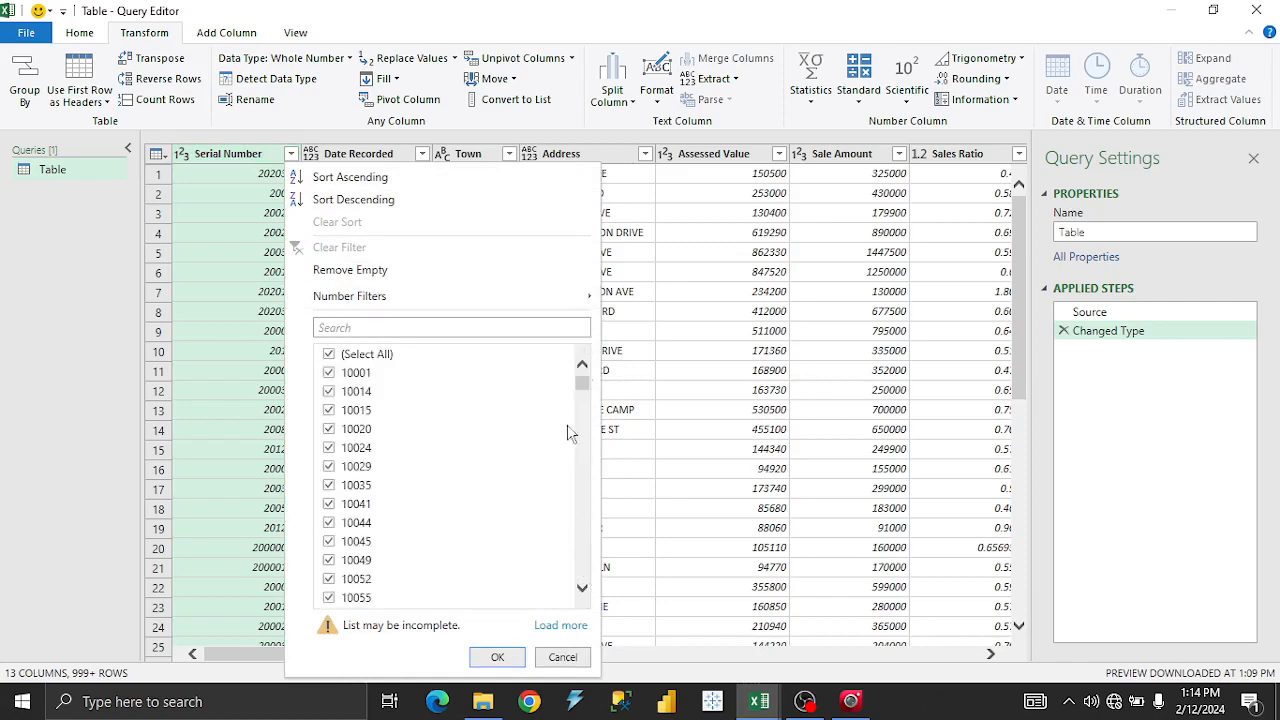
click(562, 657)
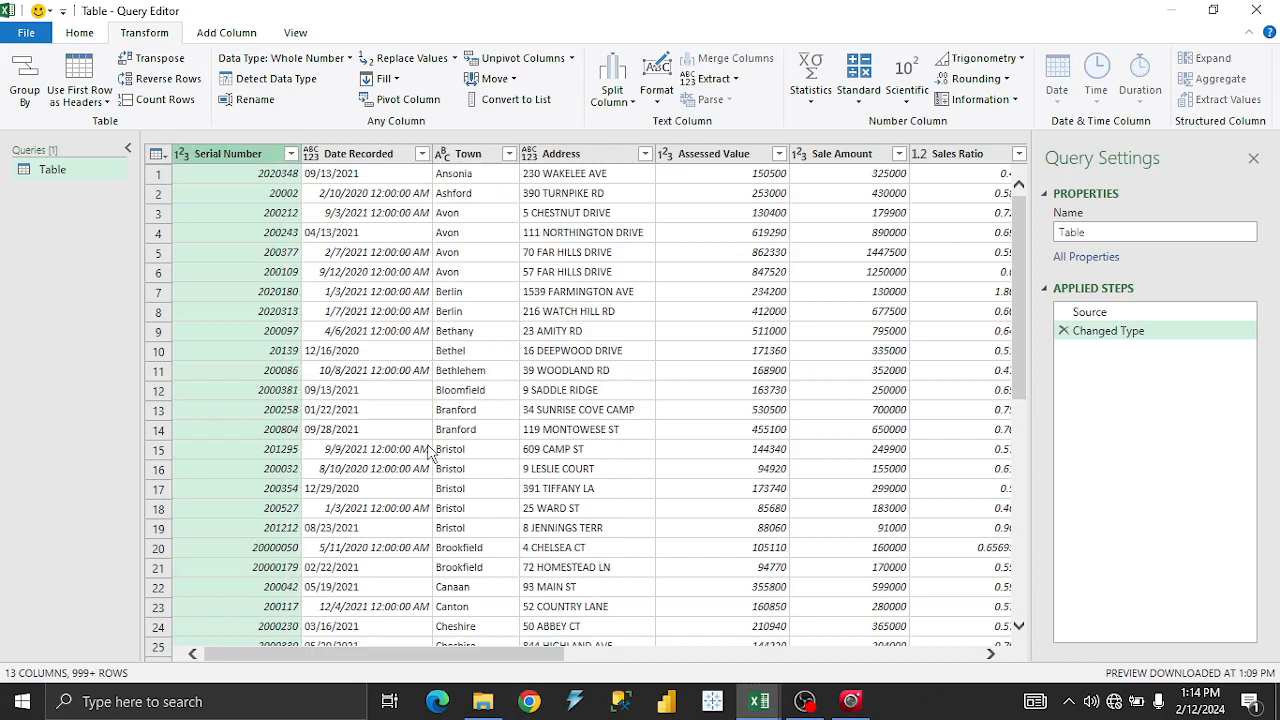
click(368, 156)
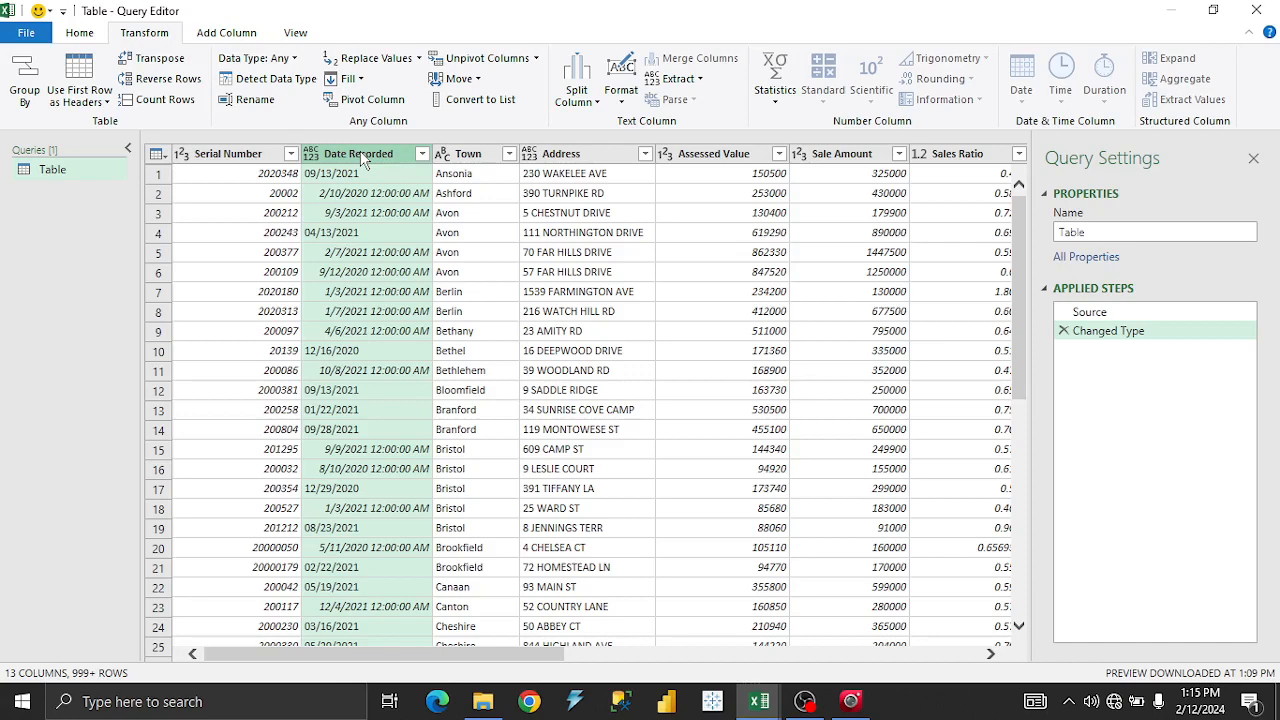
Change Date Recorded to the Date type, dropping times, and narrow the column.
right_click(367, 161)
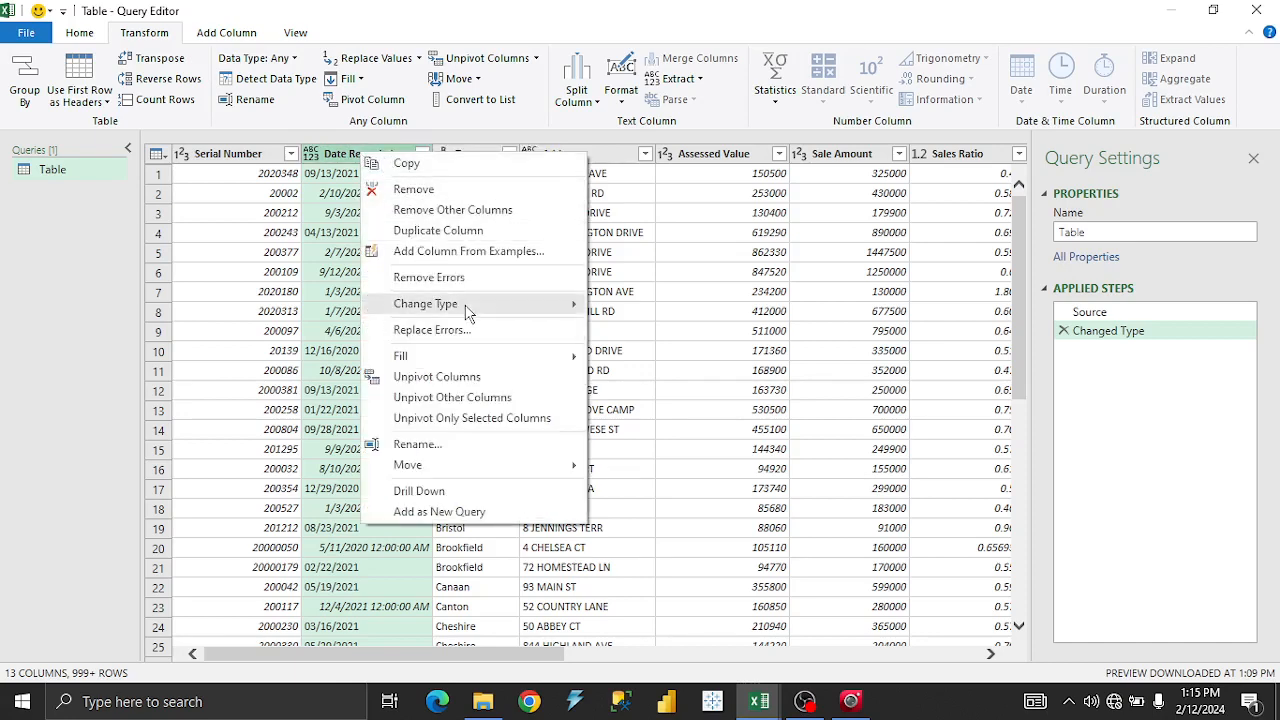
mouse_move(467, 313)
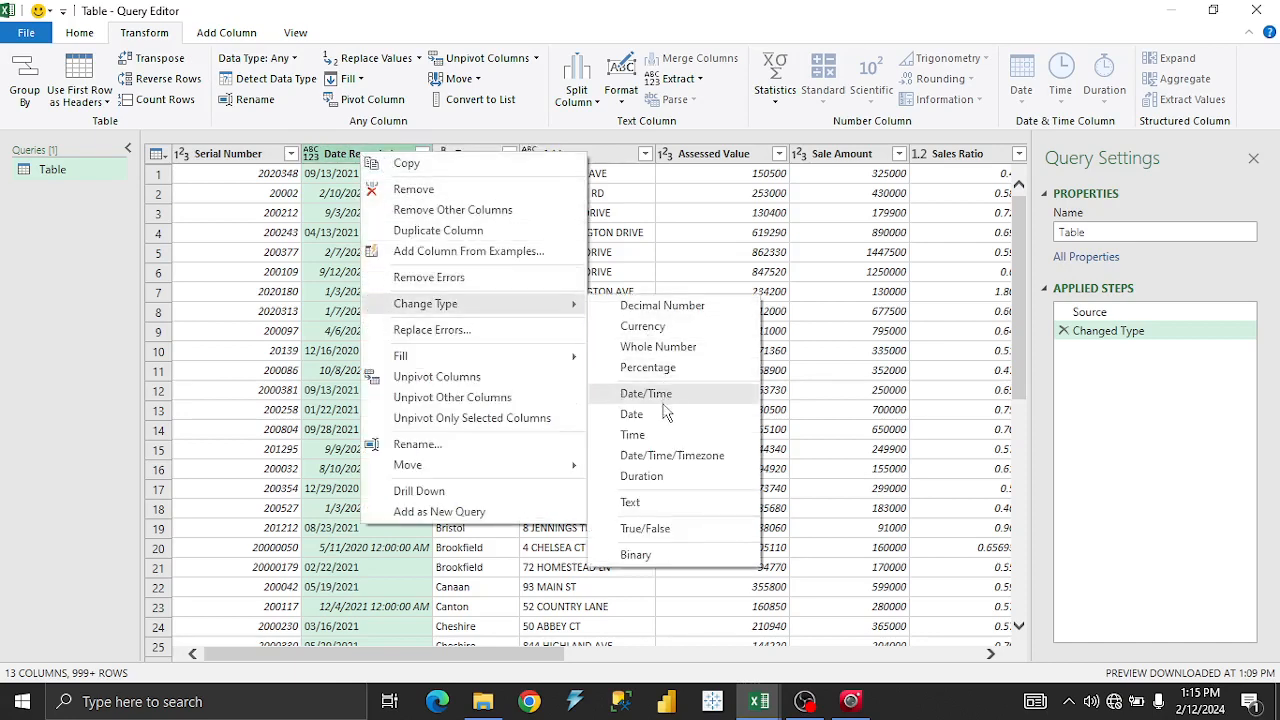
click(630, 414)
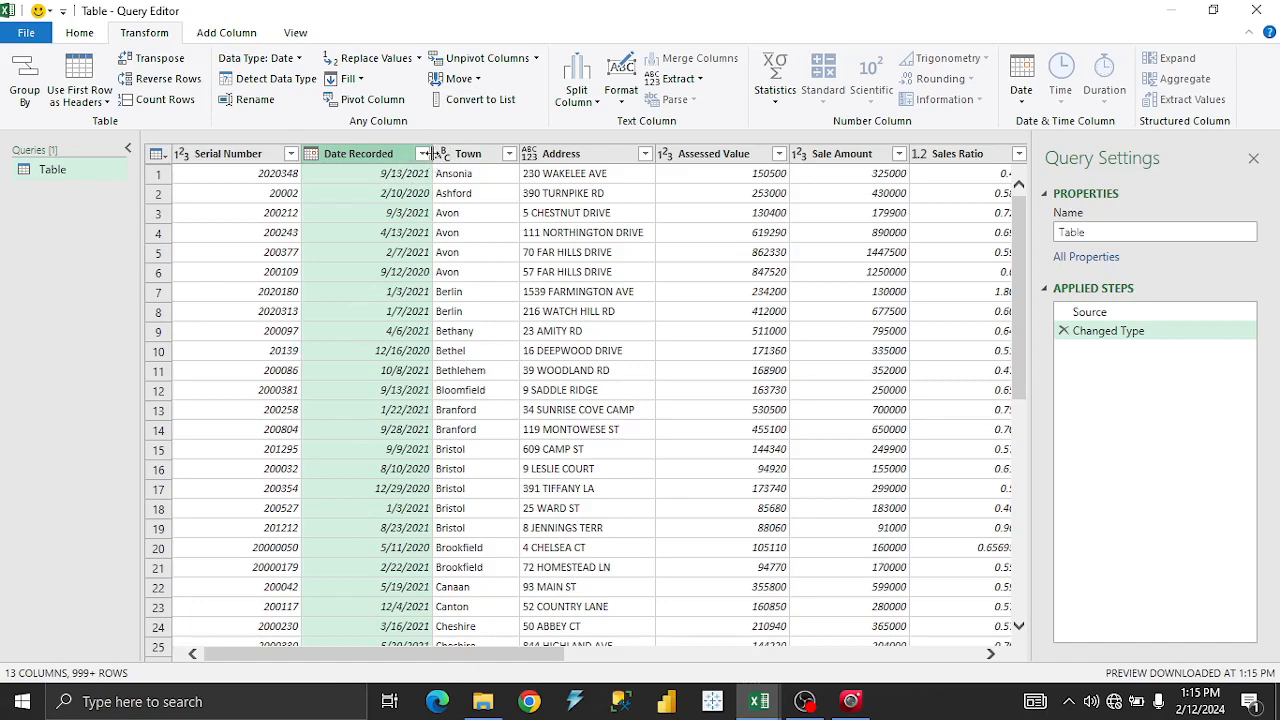
drag(428, 153, 408, 154)
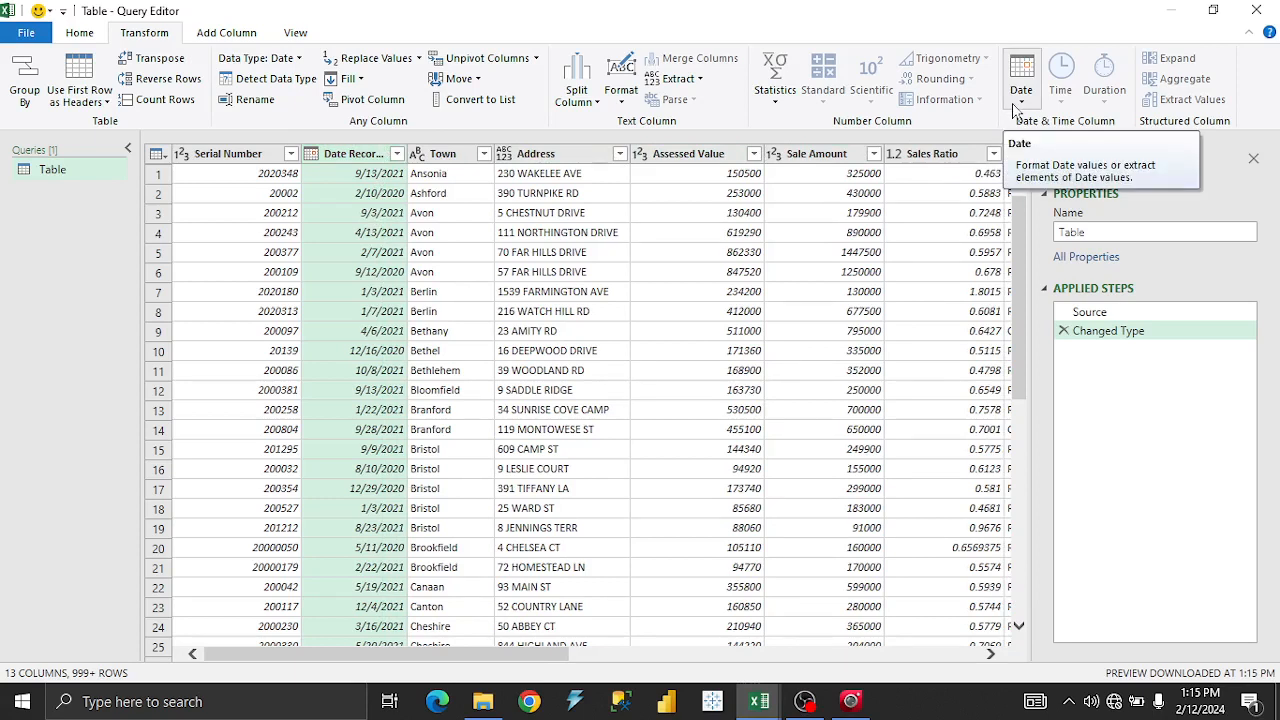
click(502, 377)
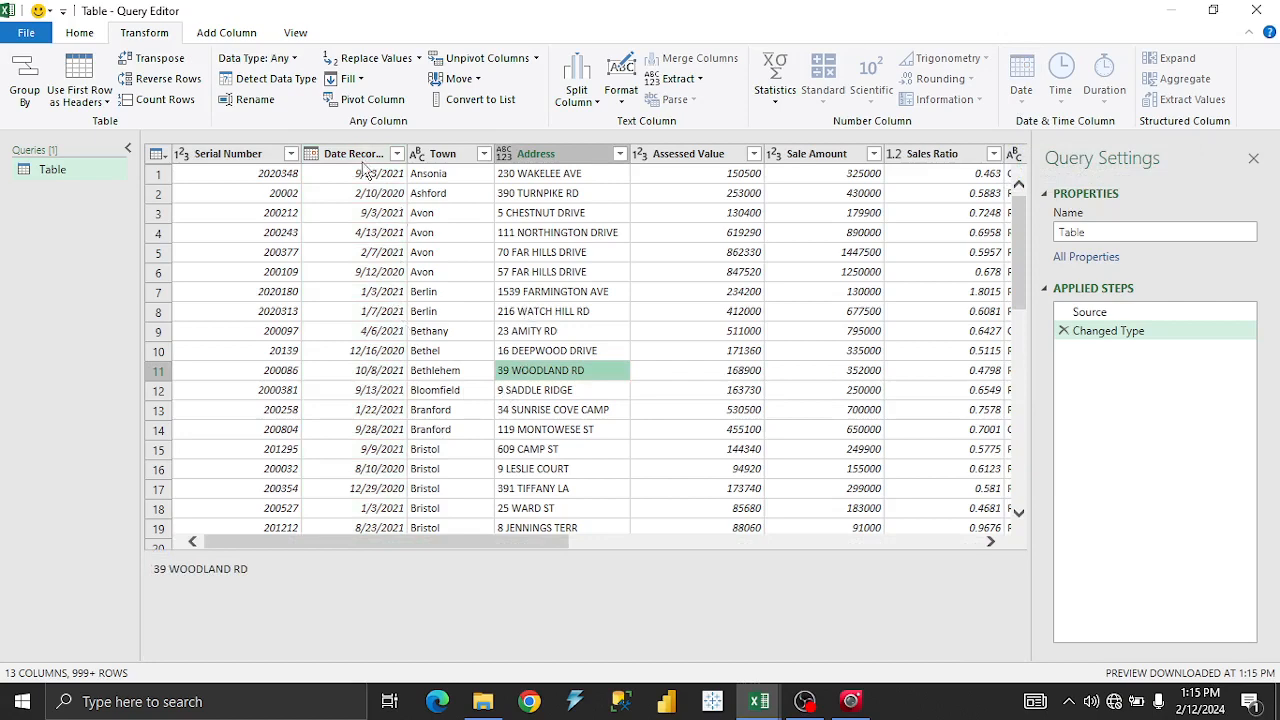
click(364, 199)
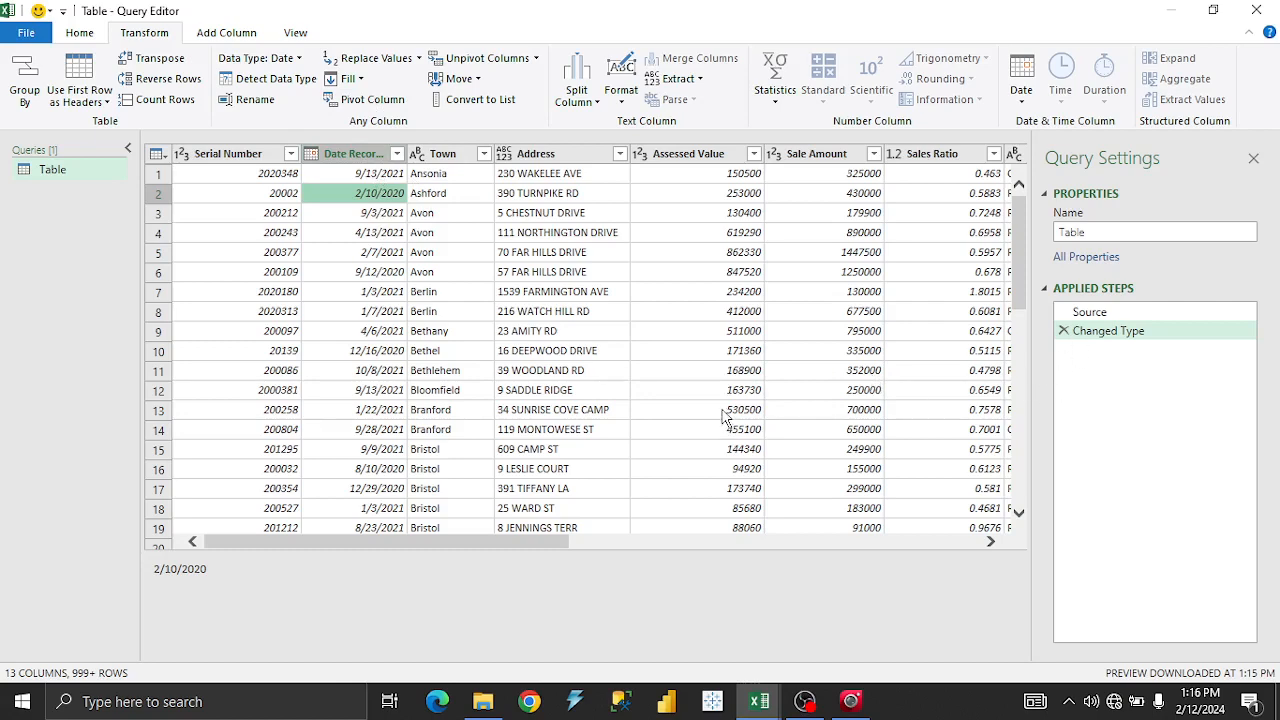
Delete the Changed Type step and retype Date Recorded as Whole Number.
click(1064, 331)
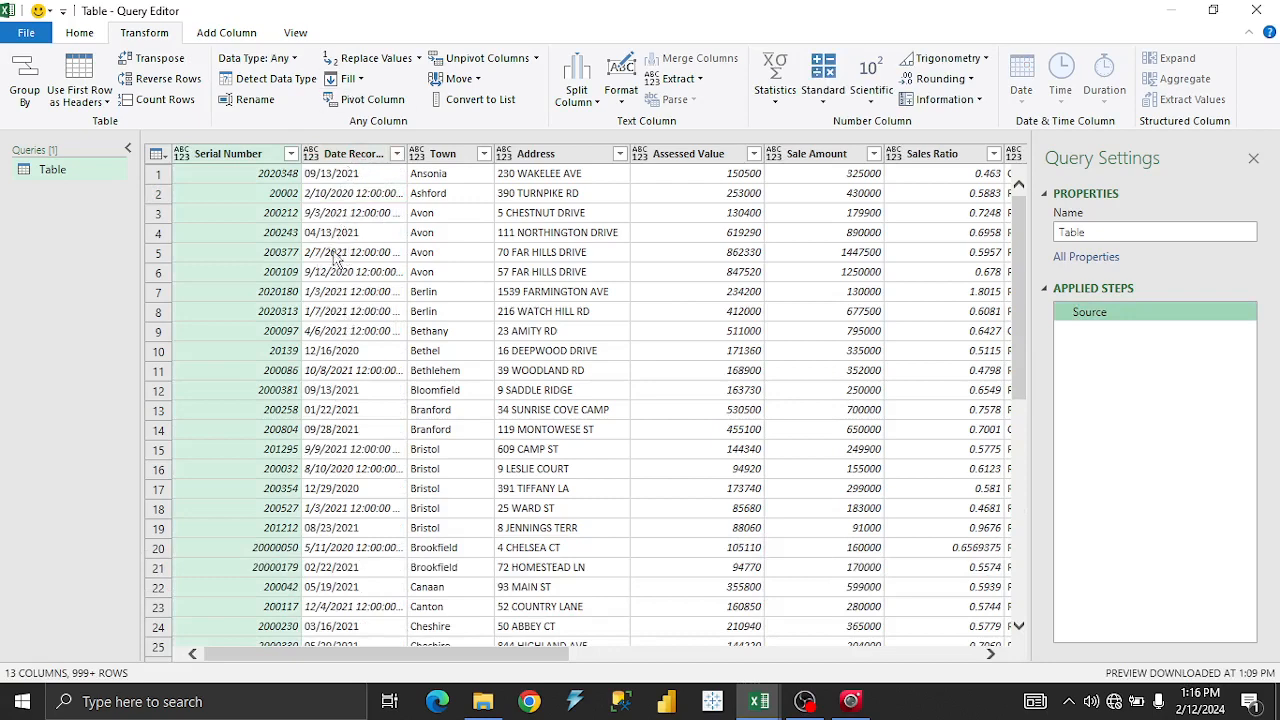
click(350, 155)
right_click(350, 163)
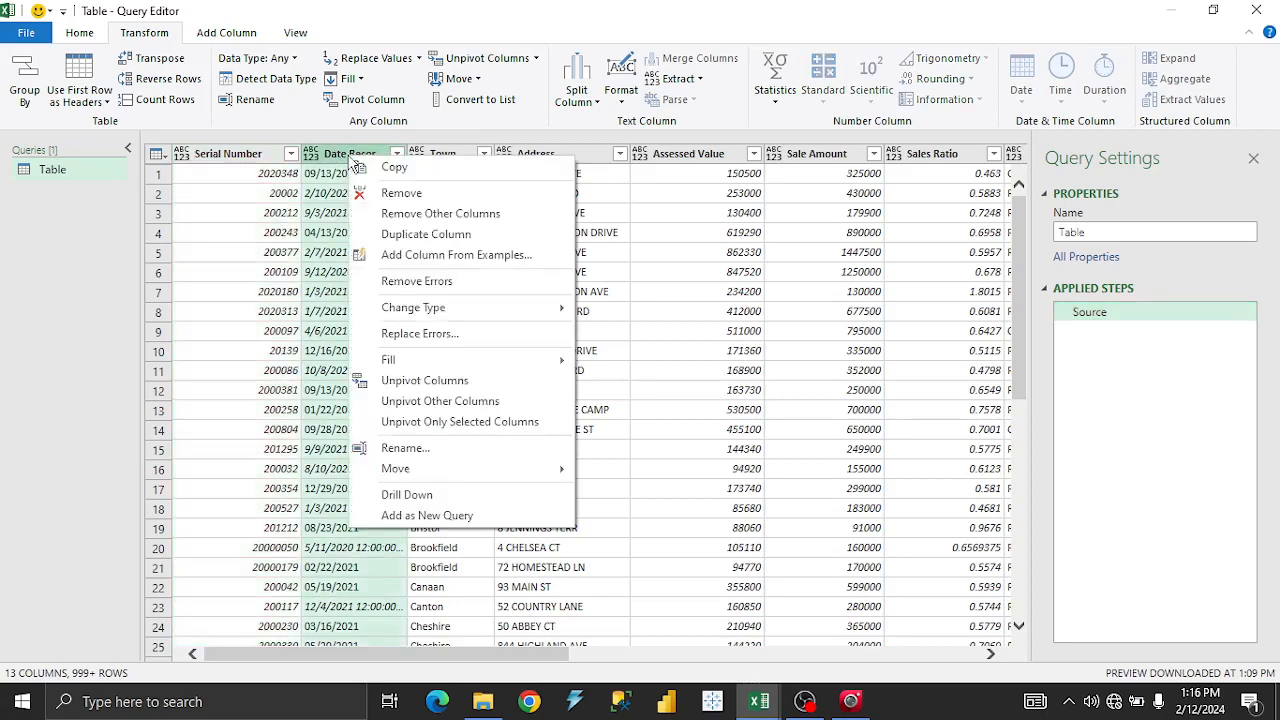
mouse_move(437, 311)
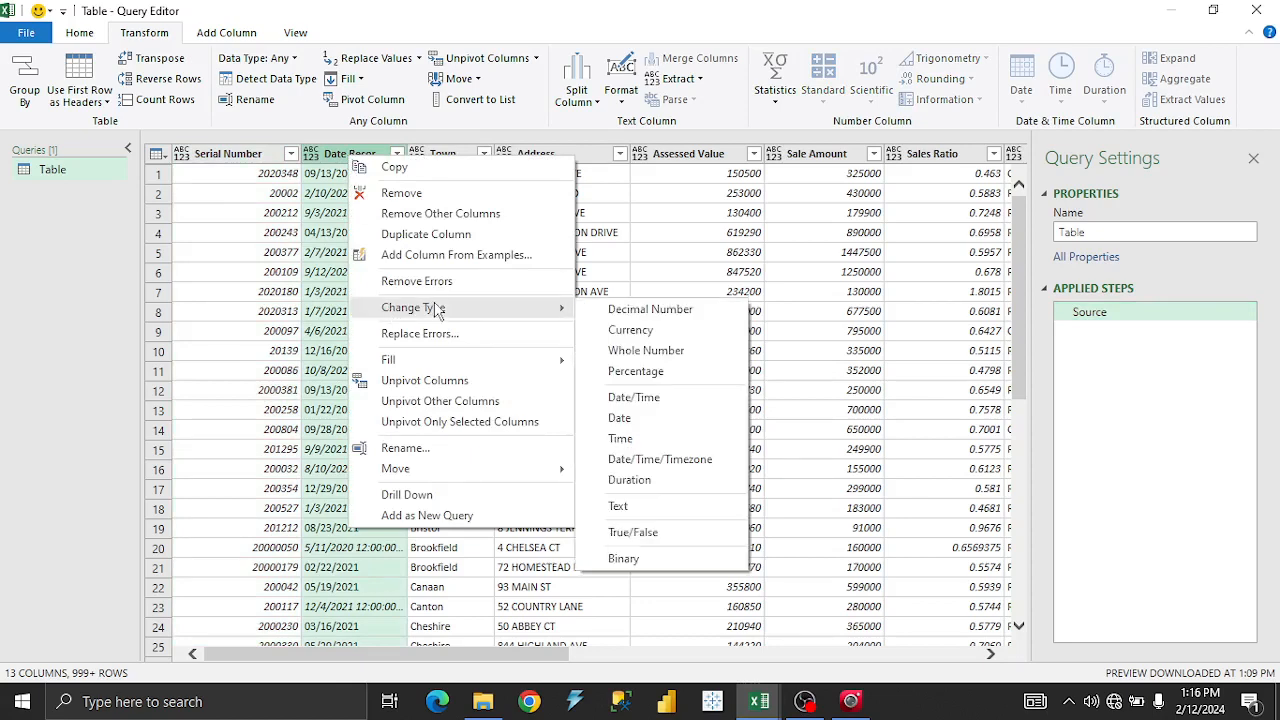
click(643, 354)
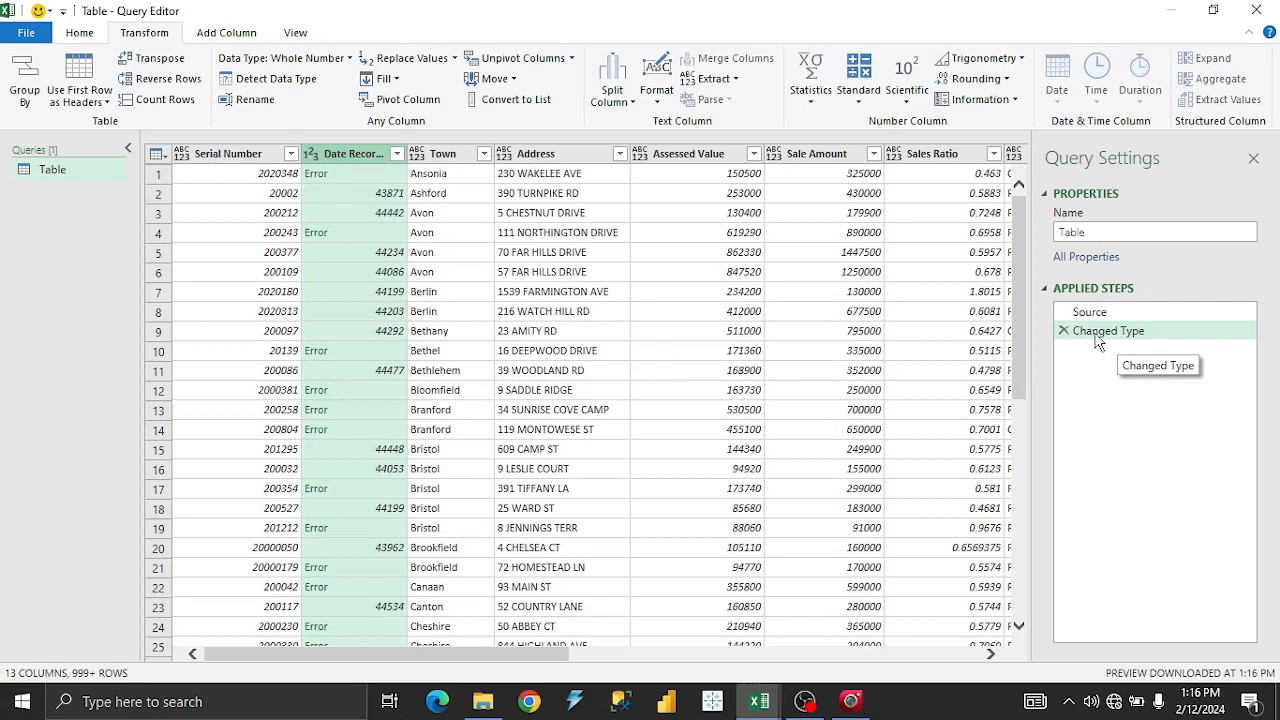
Rename the Changed Type applied step to 'i Changed data Type'.
click(1134, 339)
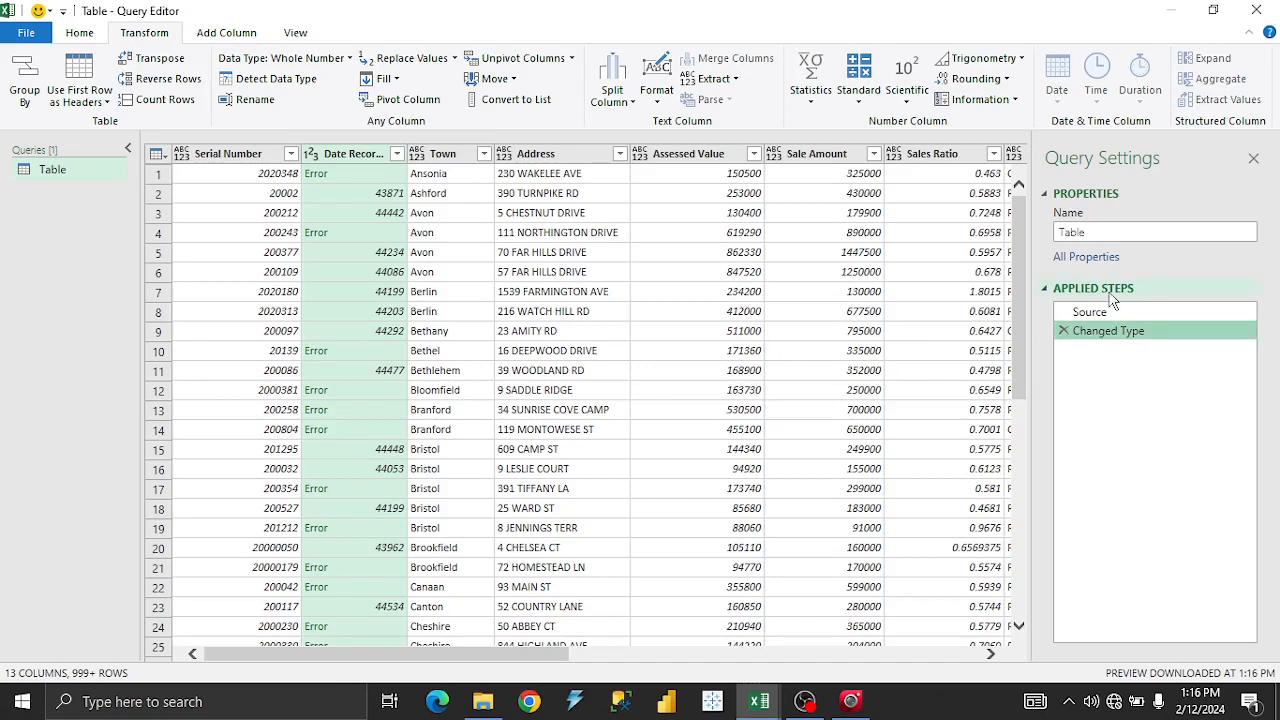
right_click(1123, 337)
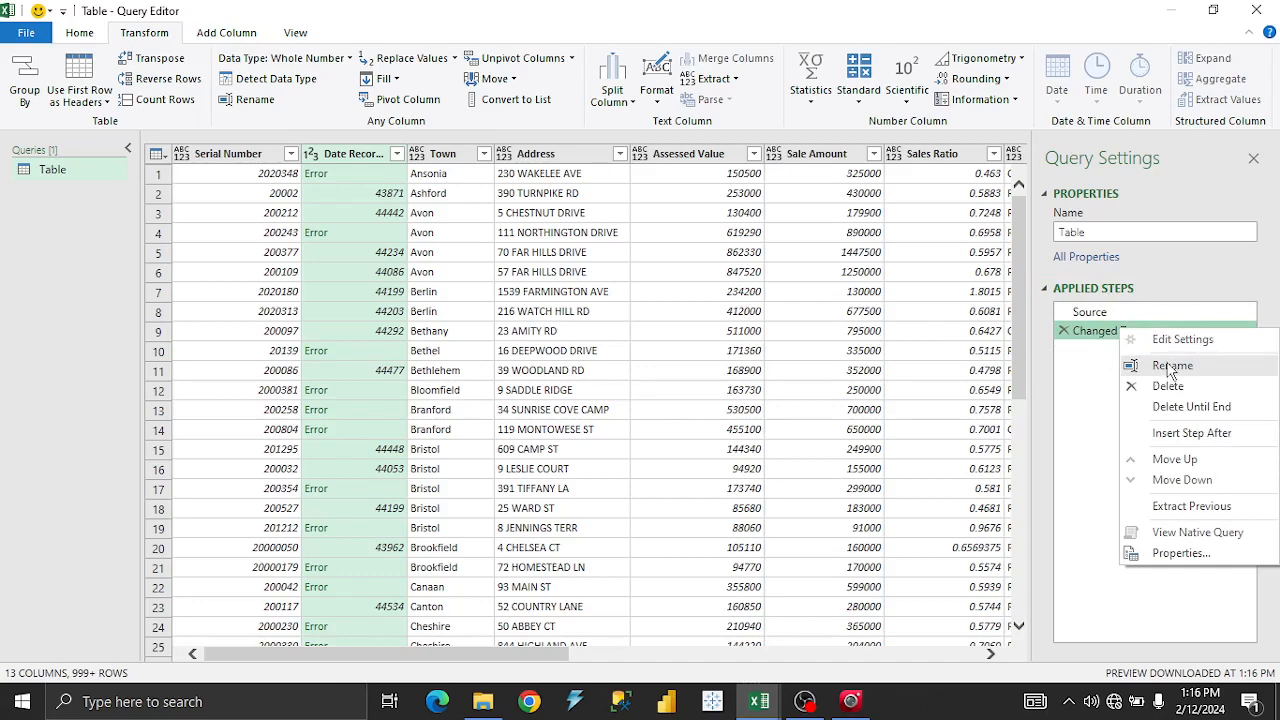
click(1170, 366)
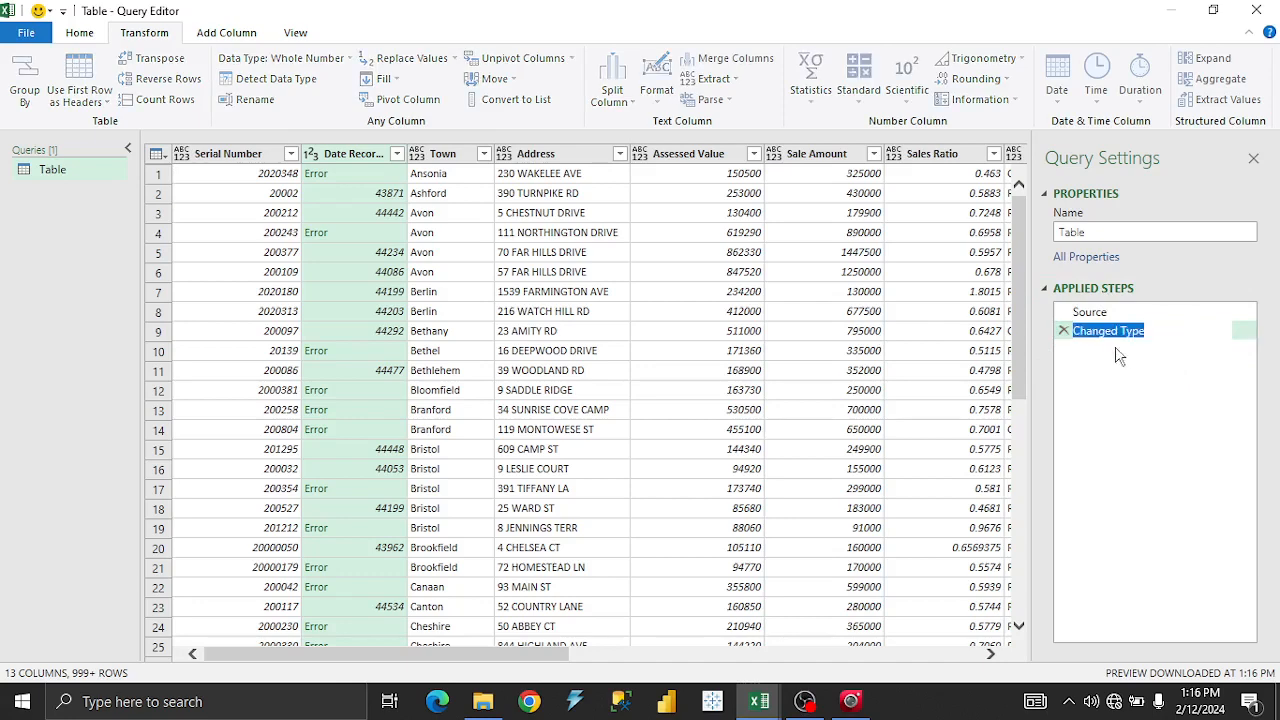
click(1183, 377)
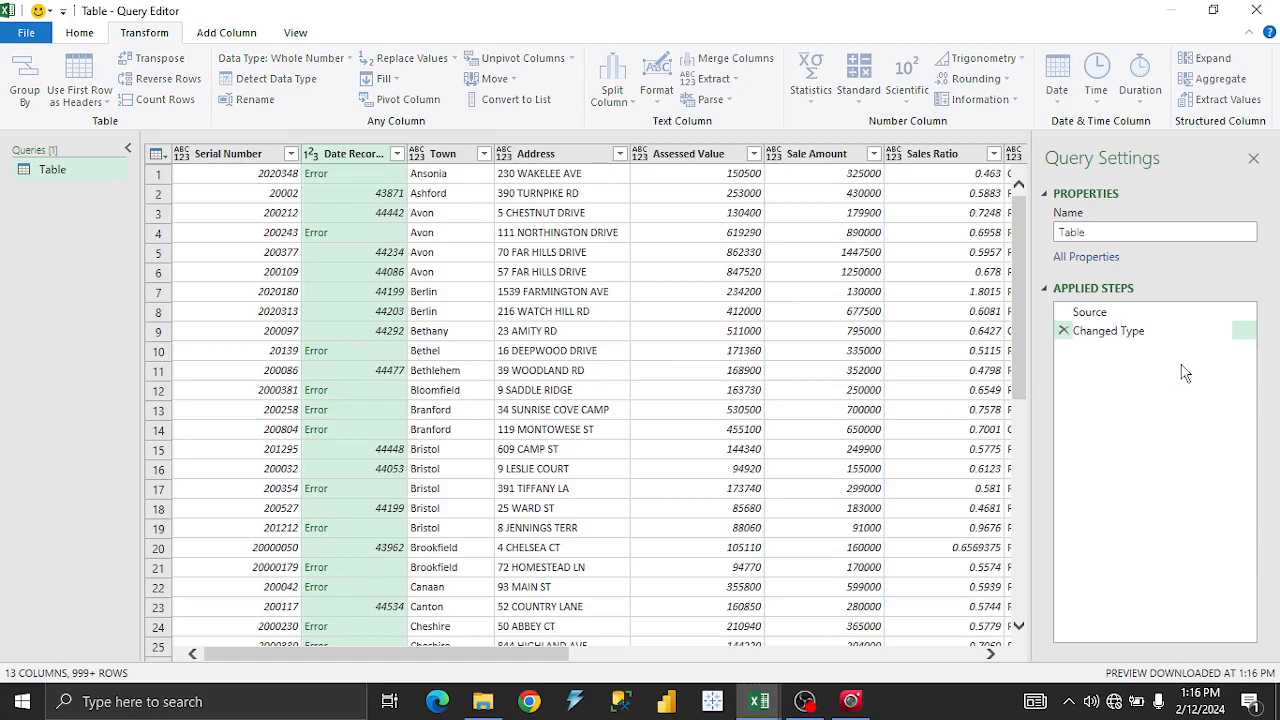
text(data)
text( i)
click(888, 420)
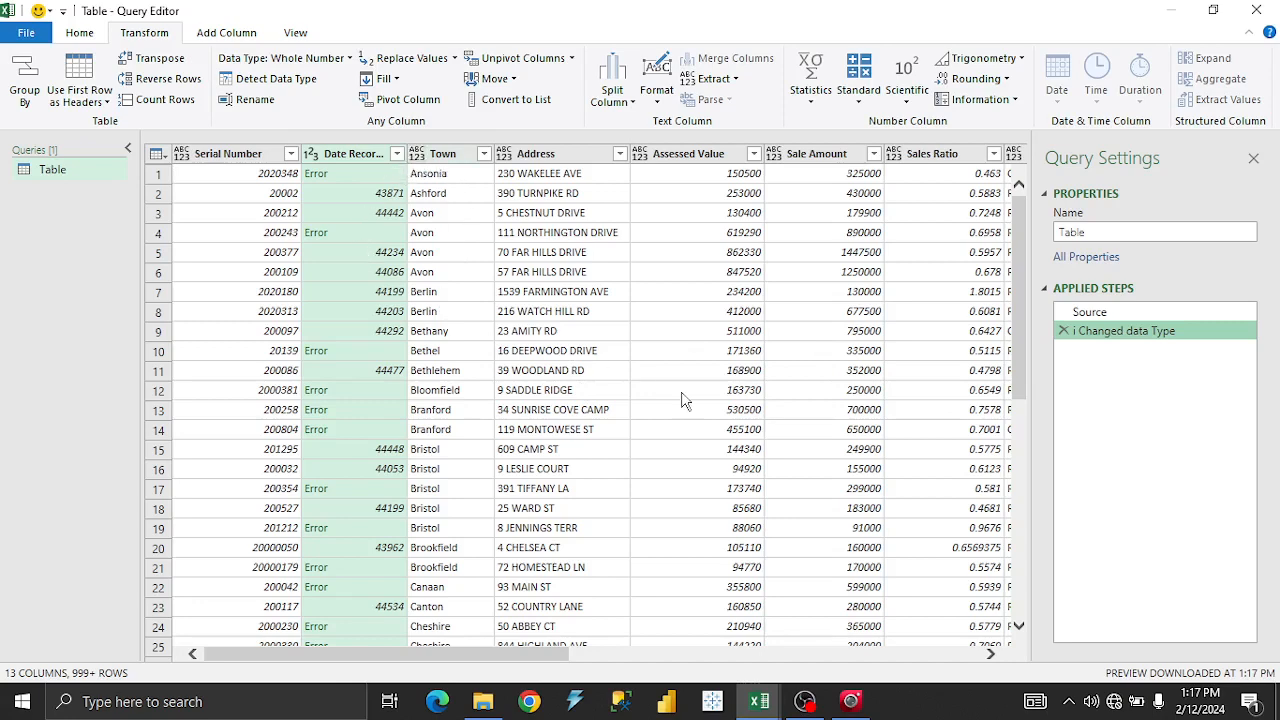
Delete the renamed type step and twice reapply Whole Number to Date Recorded, checking Town Berlin.
click(1064, 331)
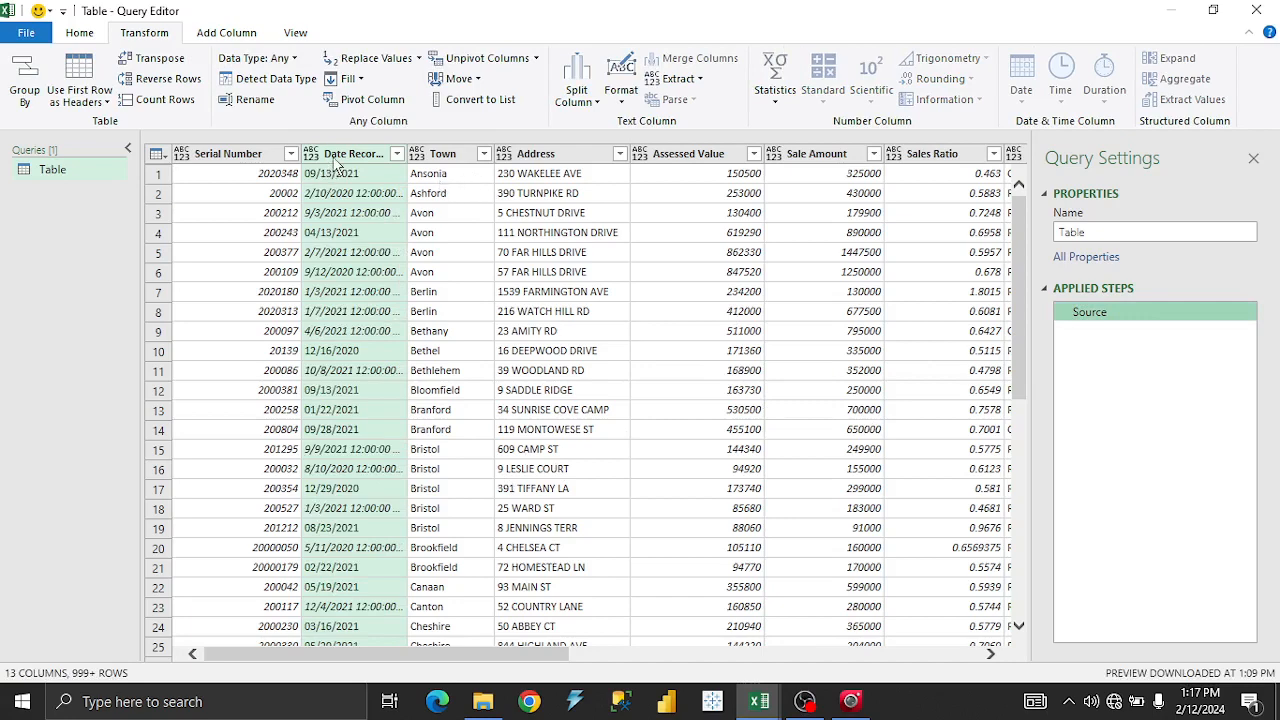
right_click(364, 156)
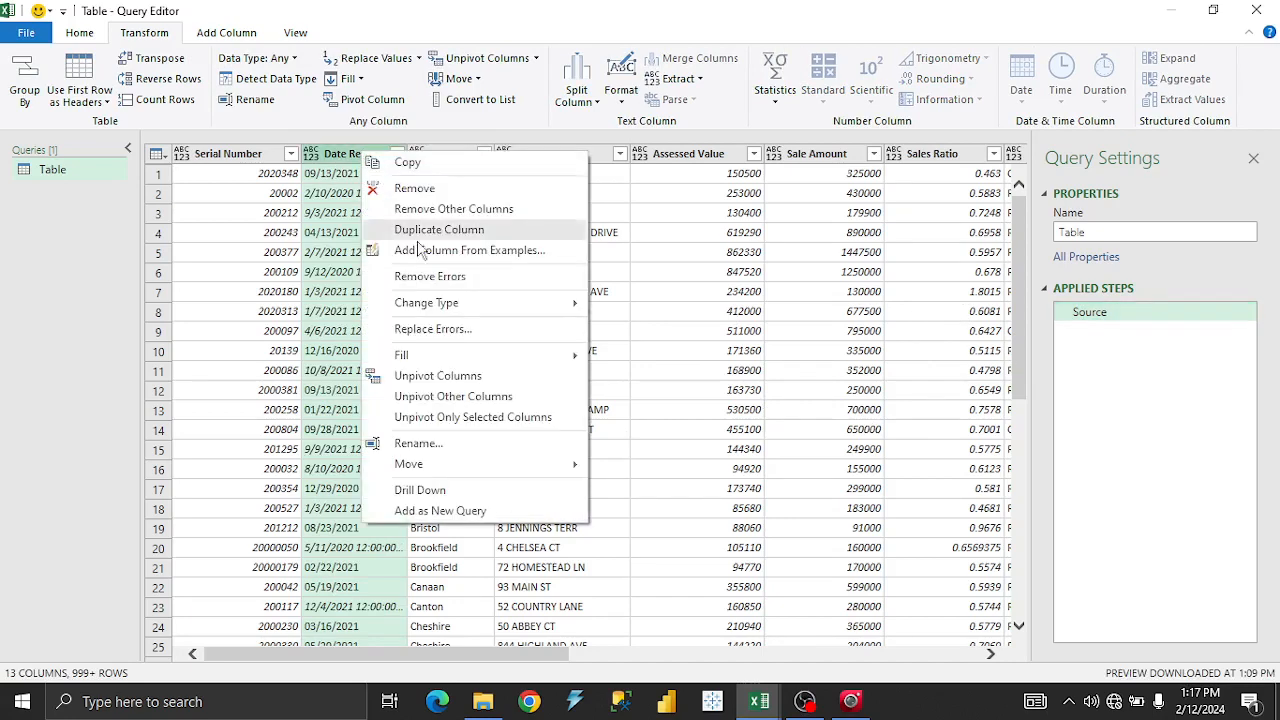
mouse_move(470, 305)
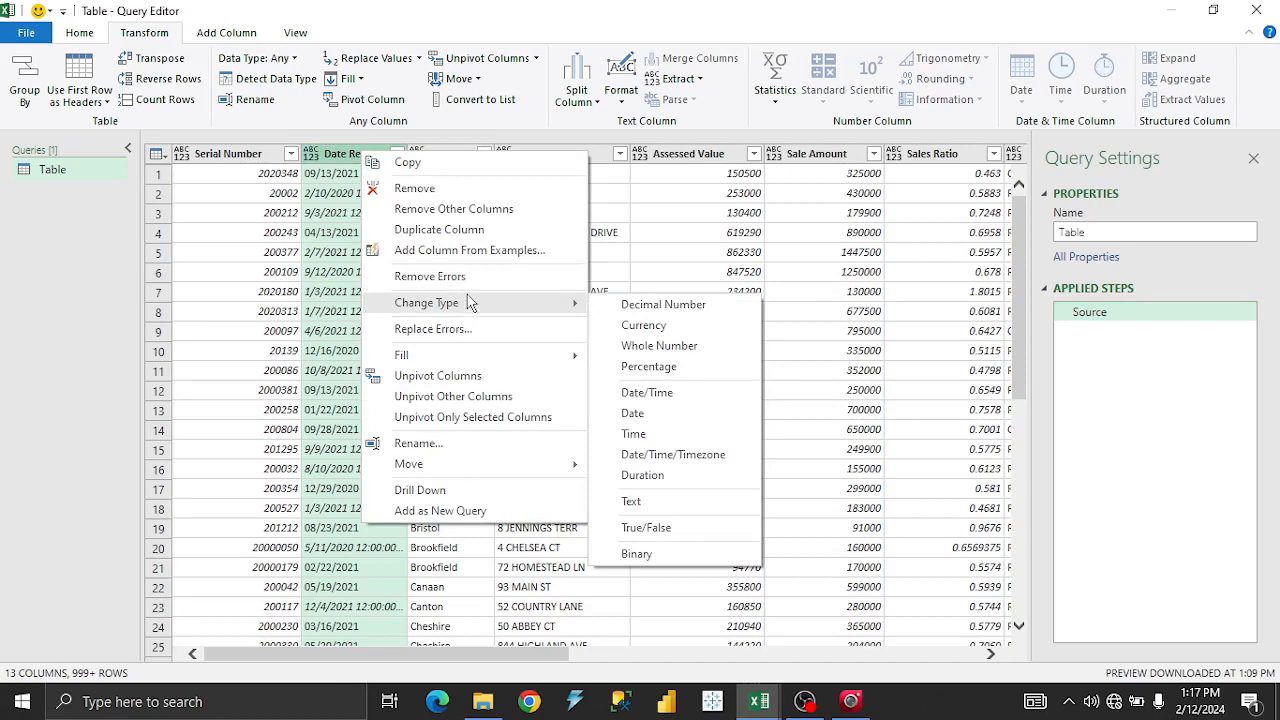
click(657, 350)
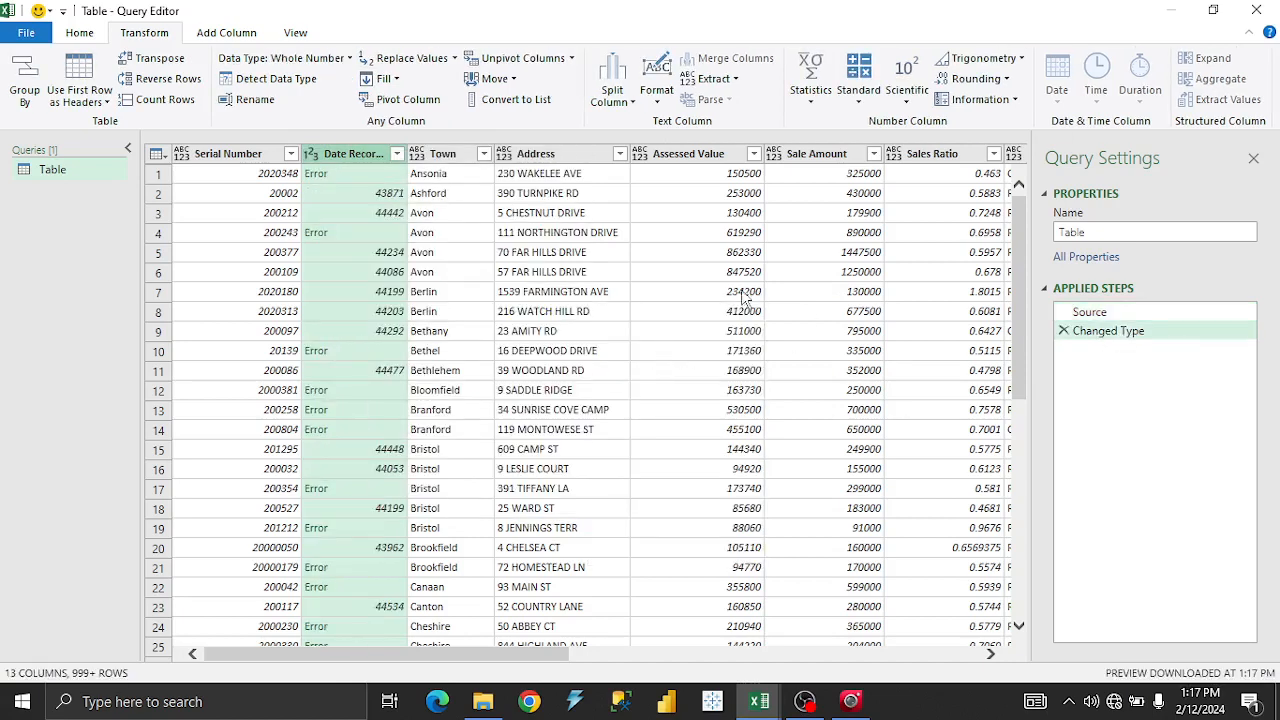
click(1063, 333)
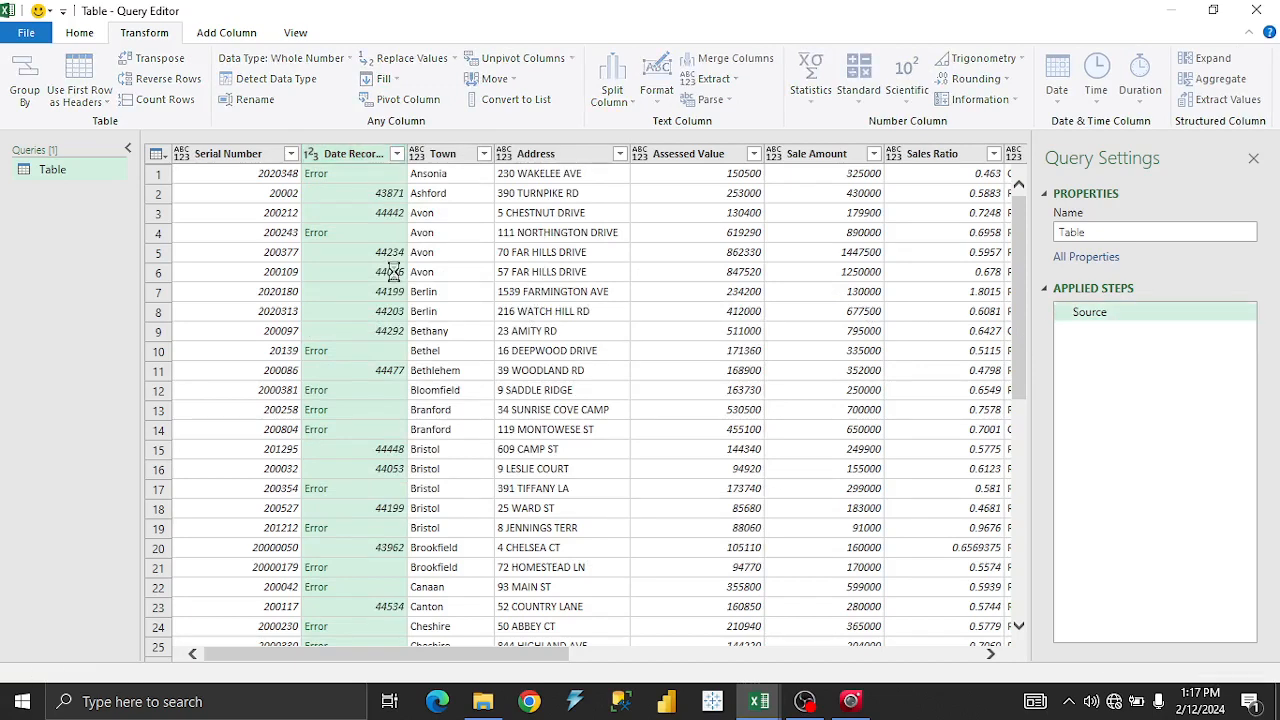
right_click(356, 164)
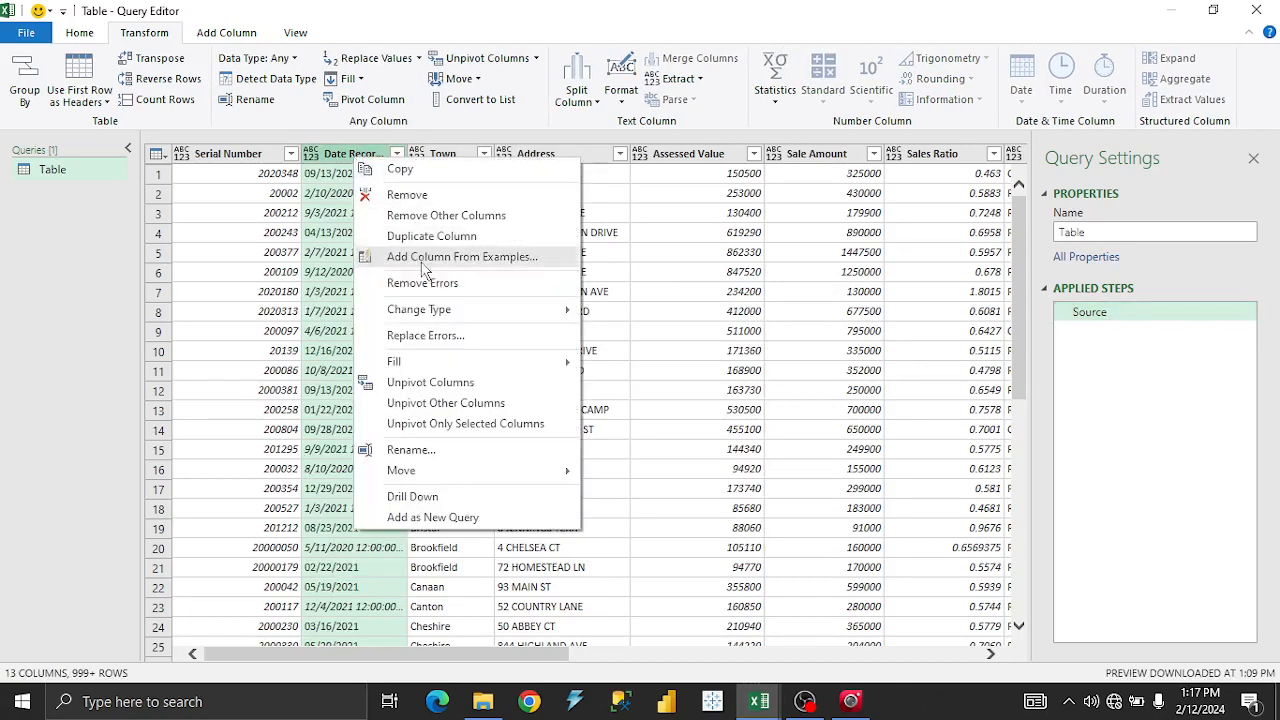
mouse_move(431, 318)
click(684, 363)
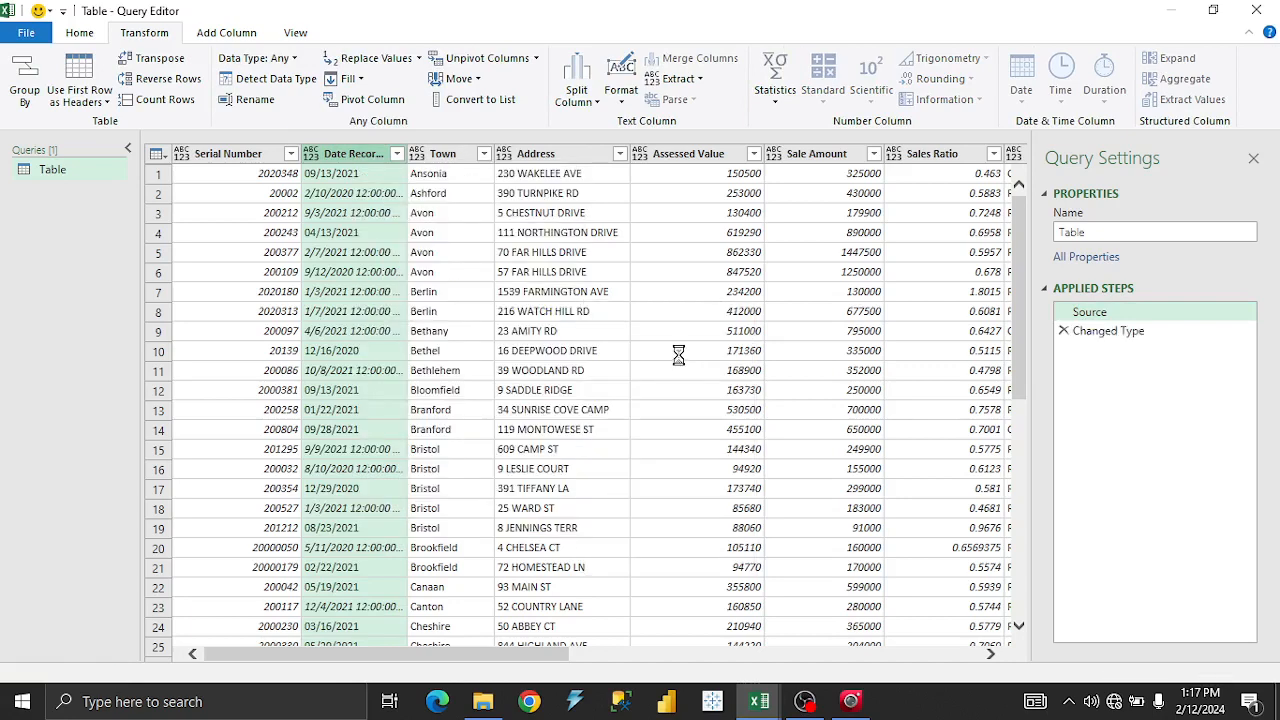
click(476, 311)
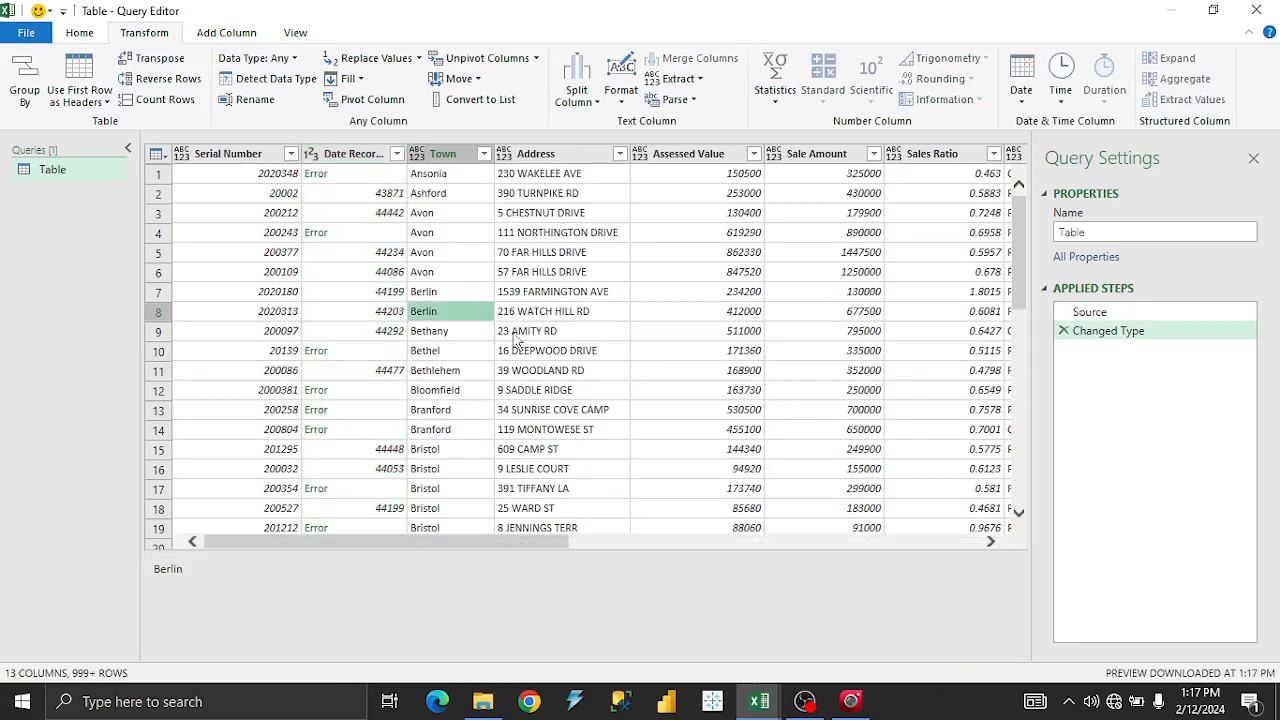
Remove the step again, reconvert Date Recorded to Whole Number, and switch to the Table3 window.
click(1063, 330)
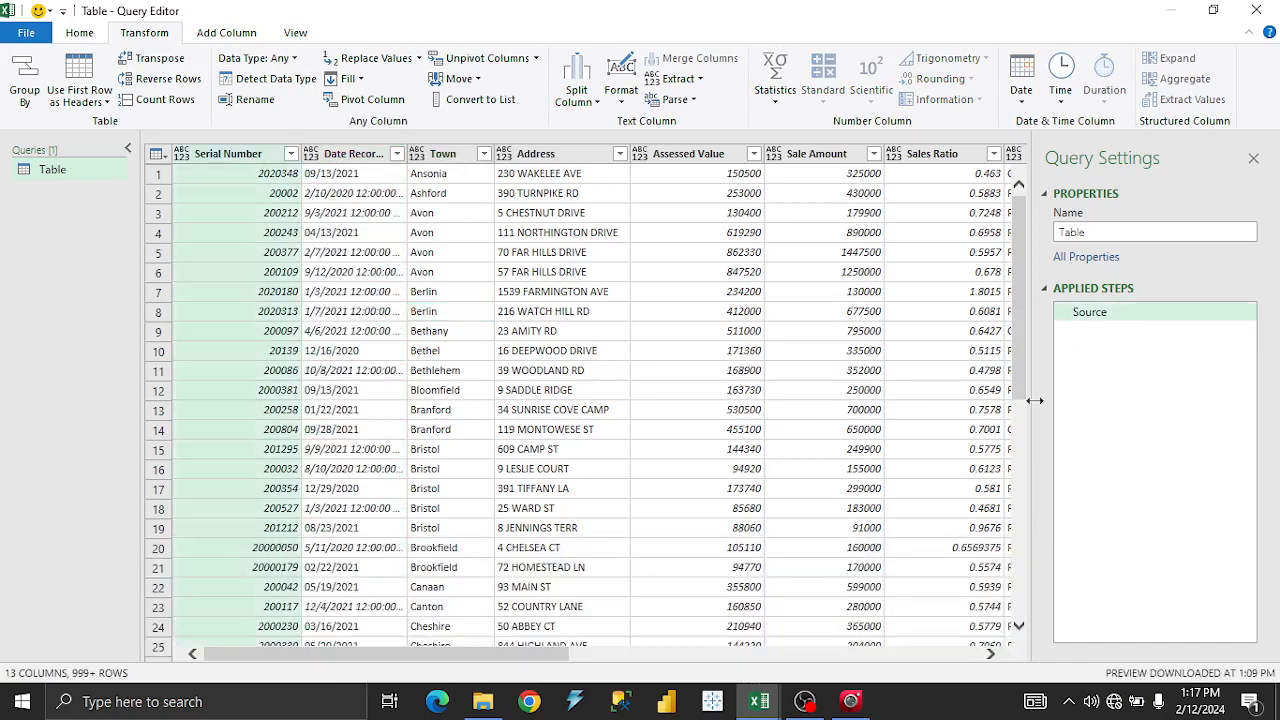
click(348, 158)
right_click(345, 158)
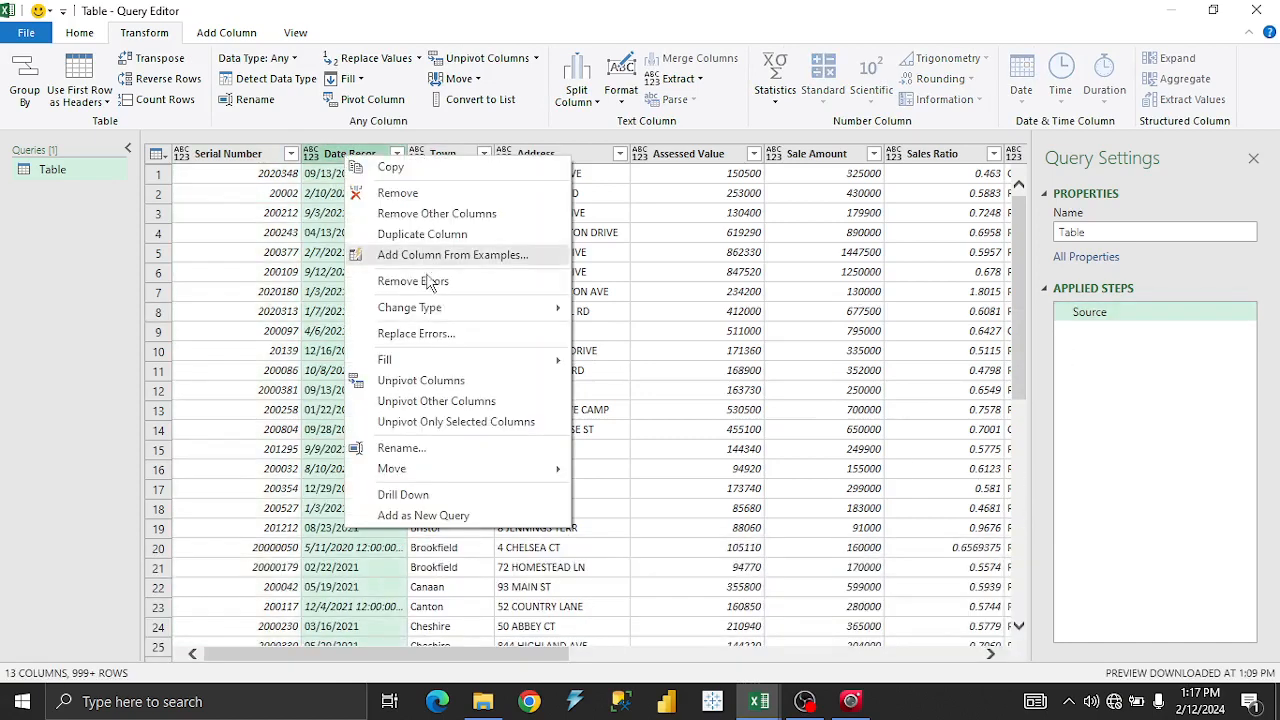
mouse_move(428, 315)
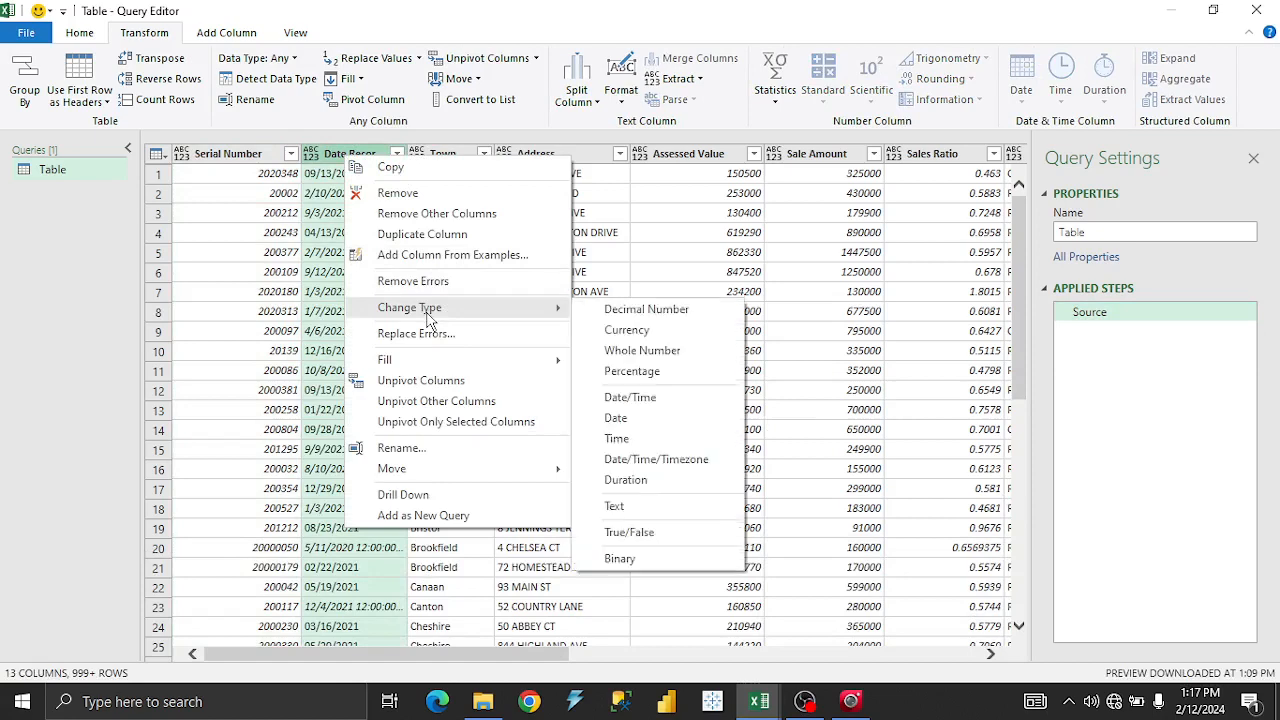
click(677, 352)
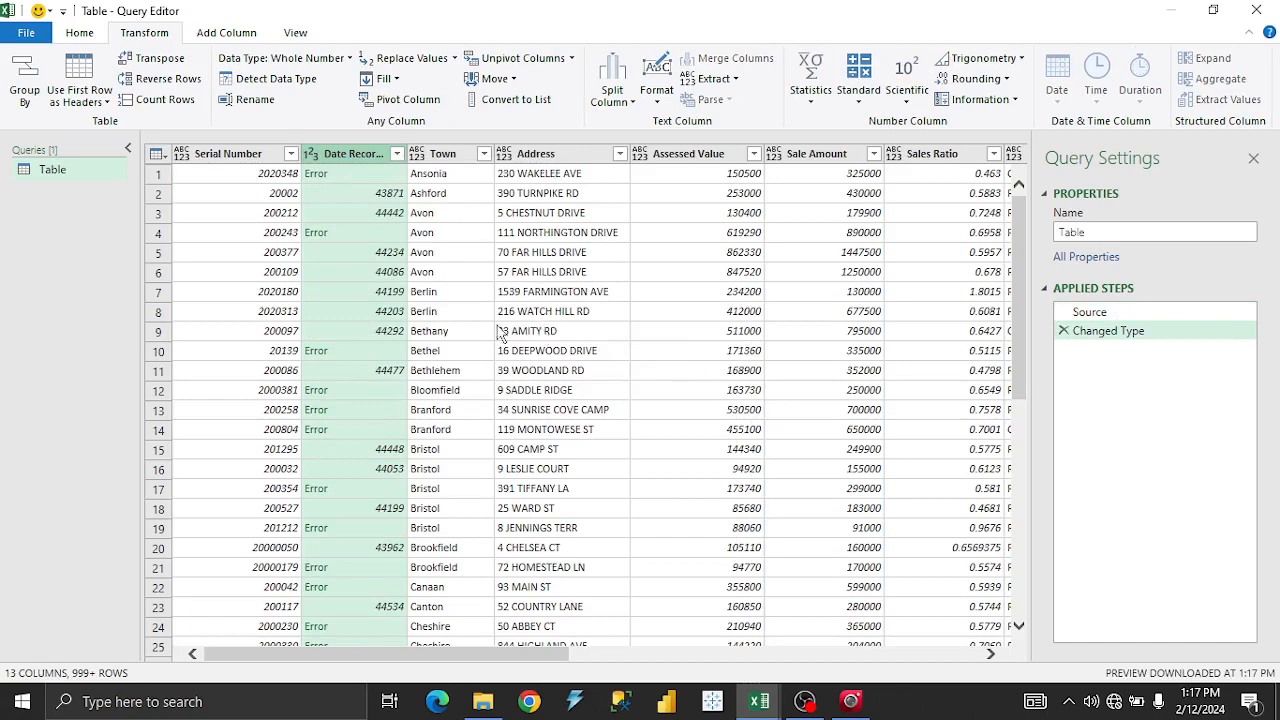
click(900, 714)
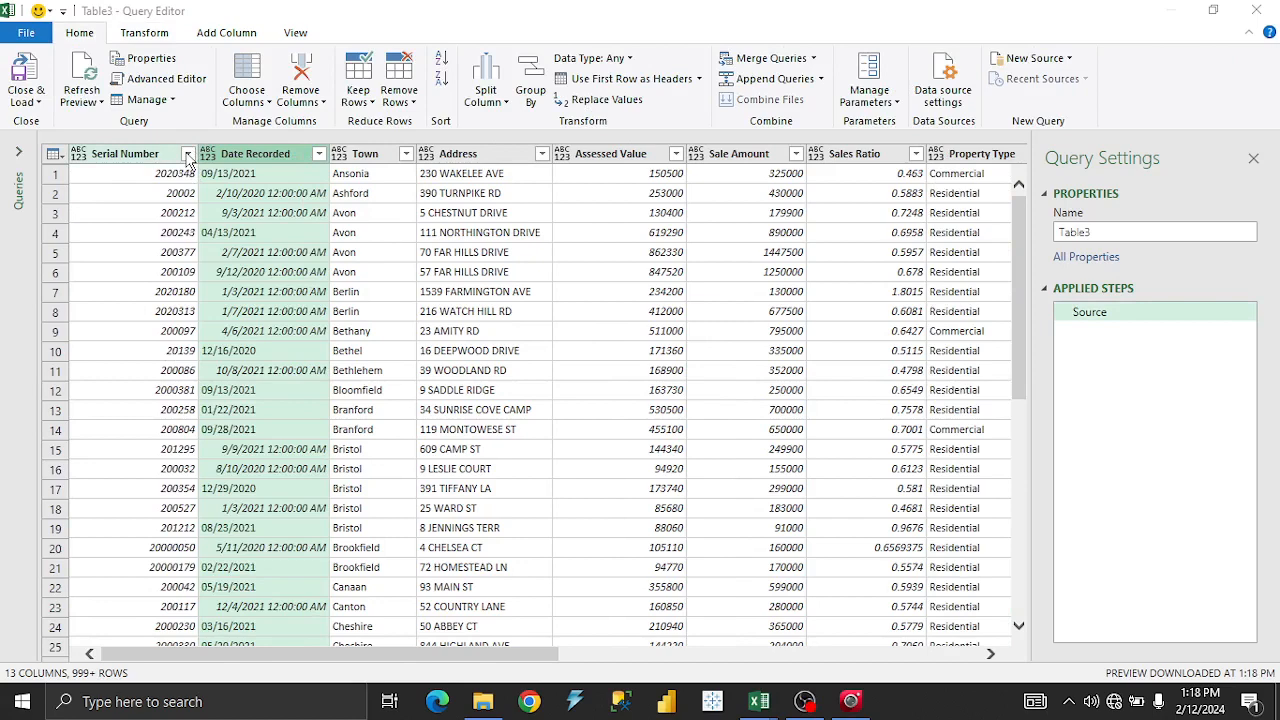
Change Table3's Date Recorded column to the Date type.
right_click(237, 162)
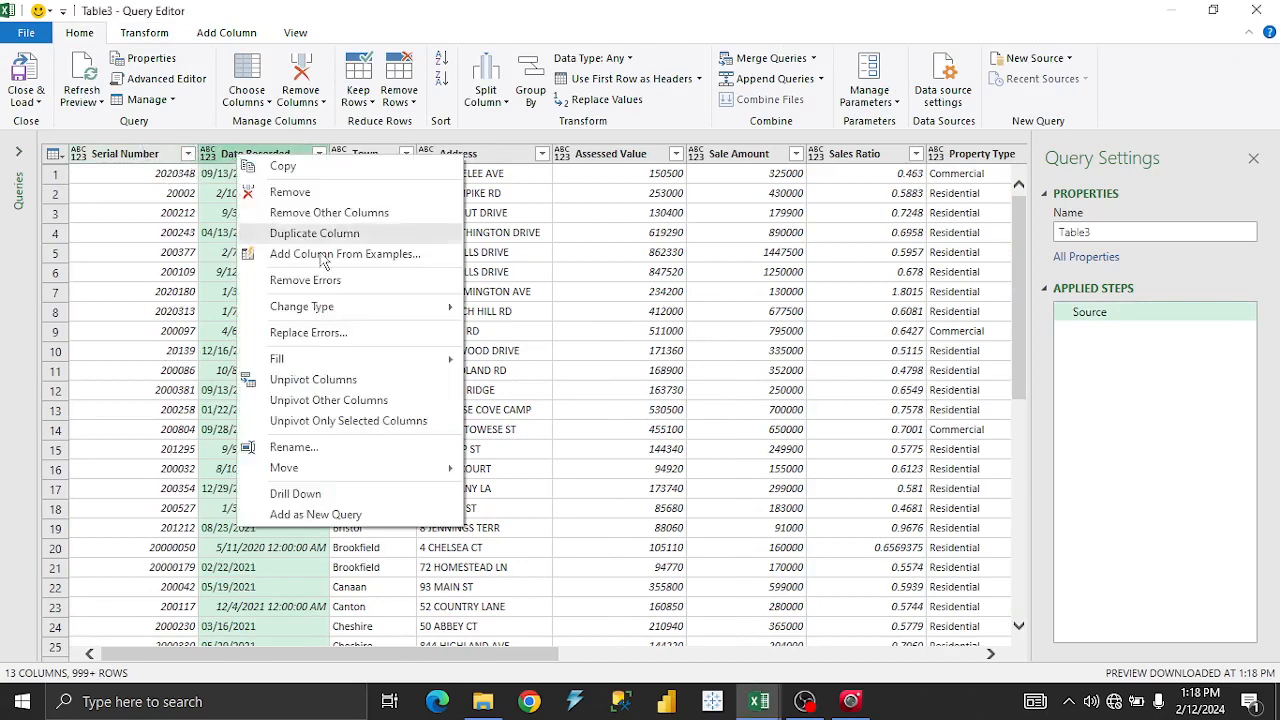
mouse_move(332, 310)
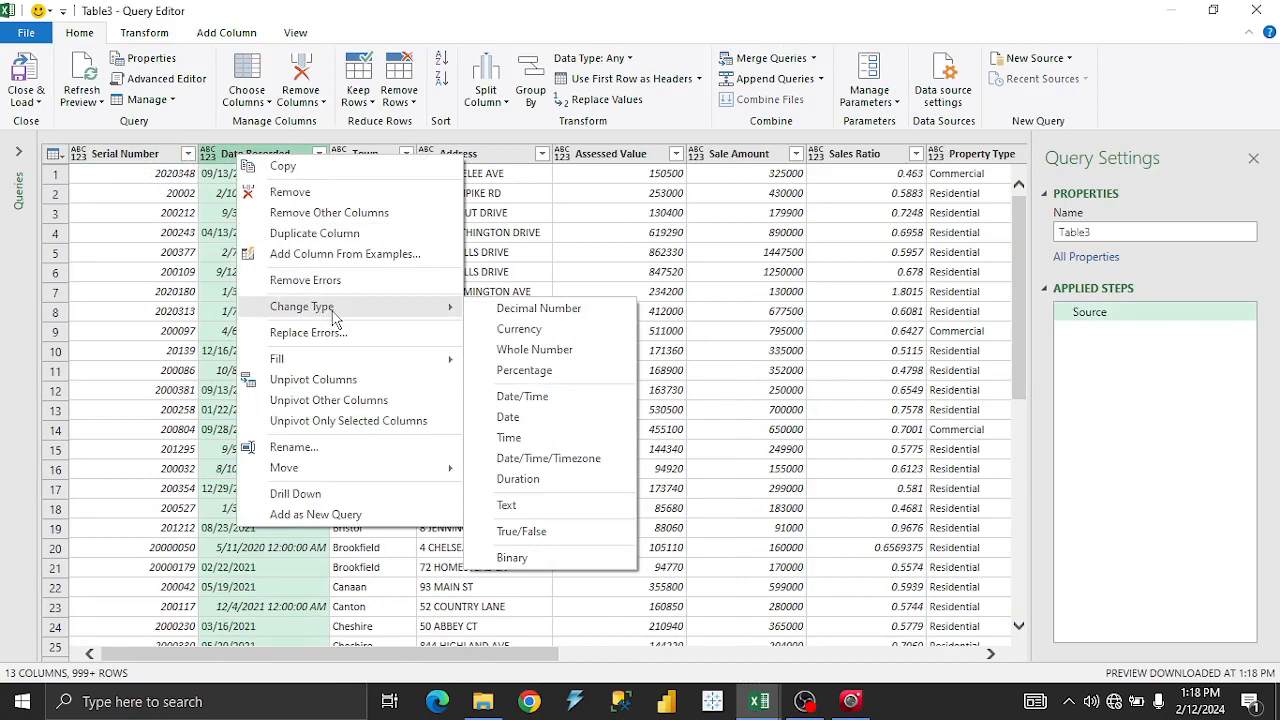
click(509, 417)
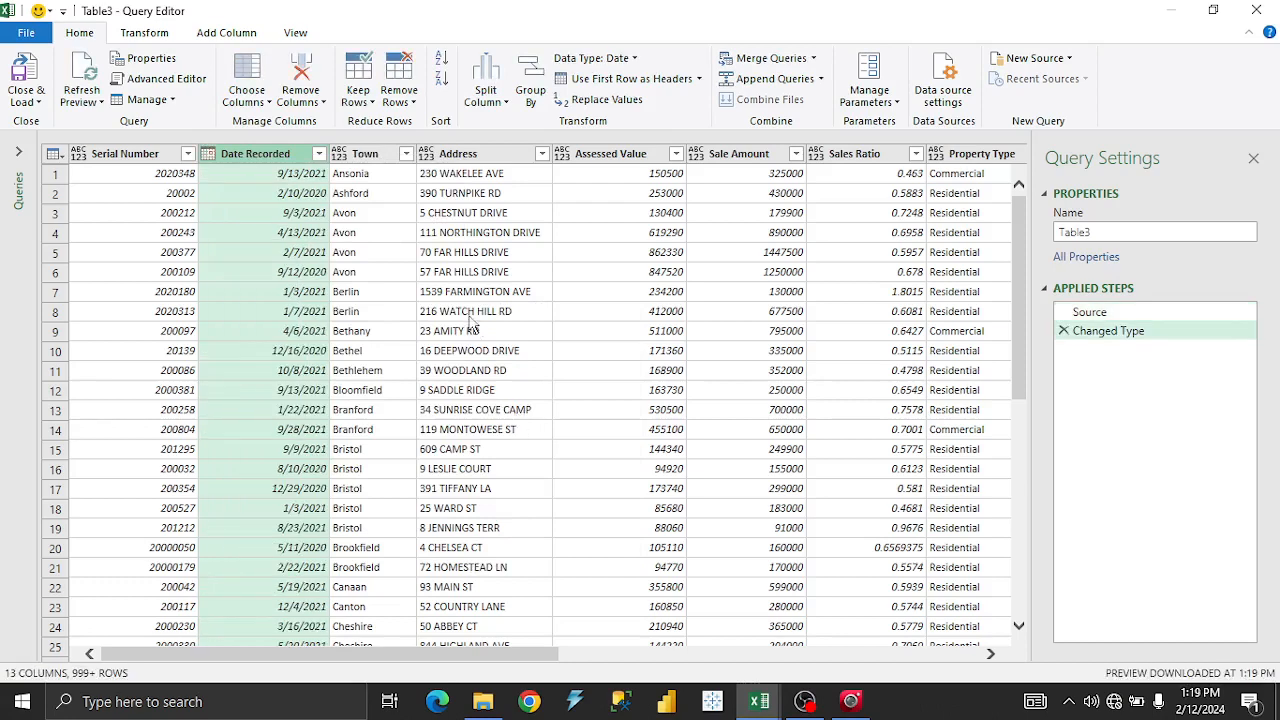
Rename the new type-change step to 'Changed data Type'.
click(1124, 337)
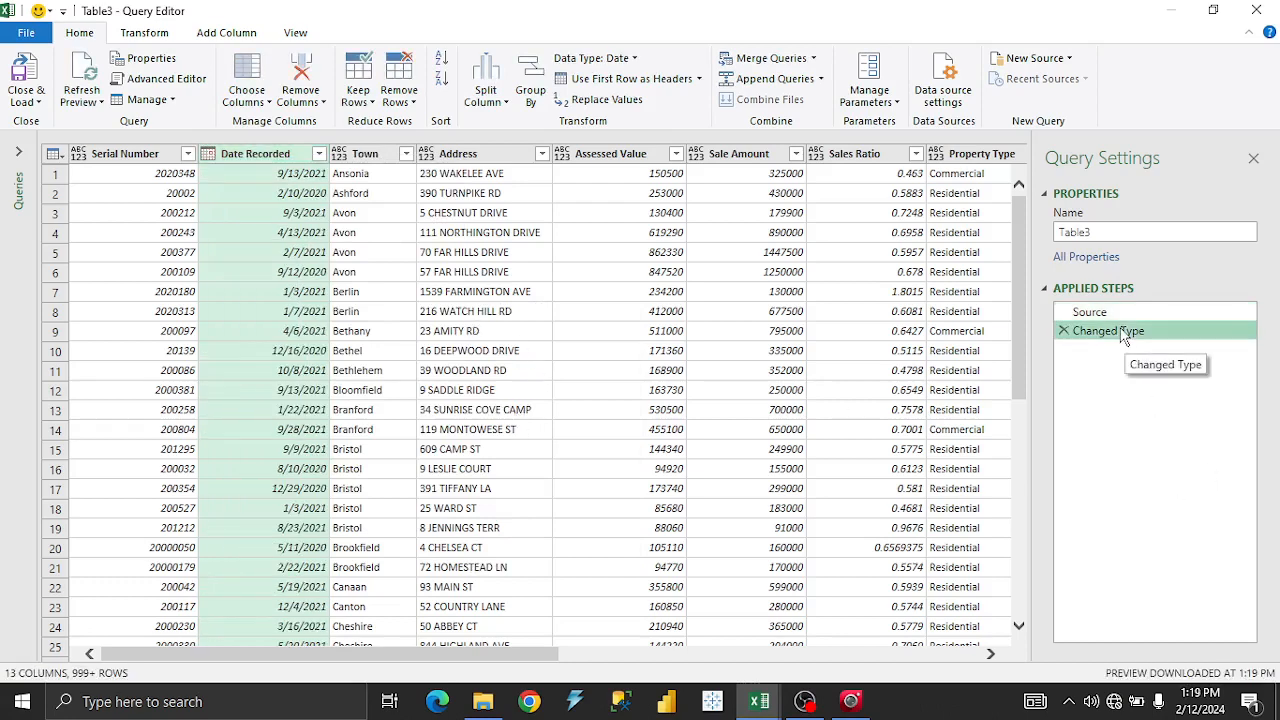
right_click(1124, 338)
click(1155, 364)
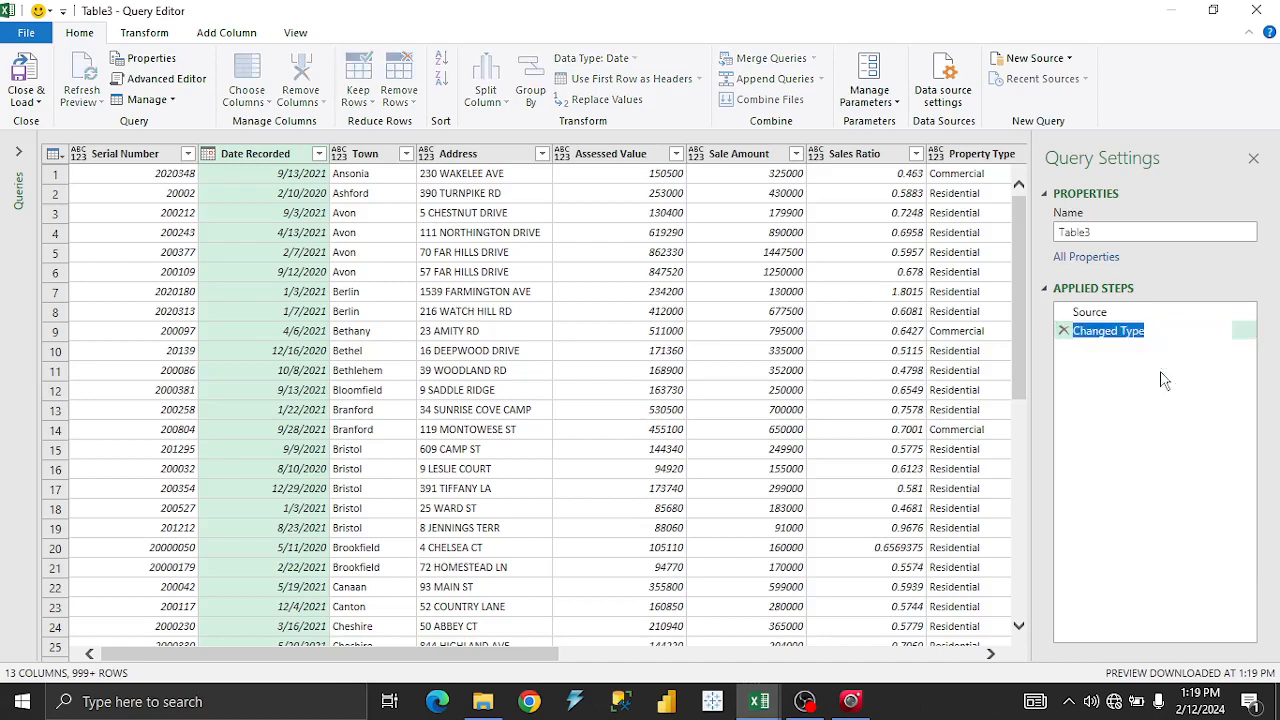
click(1122, 333)
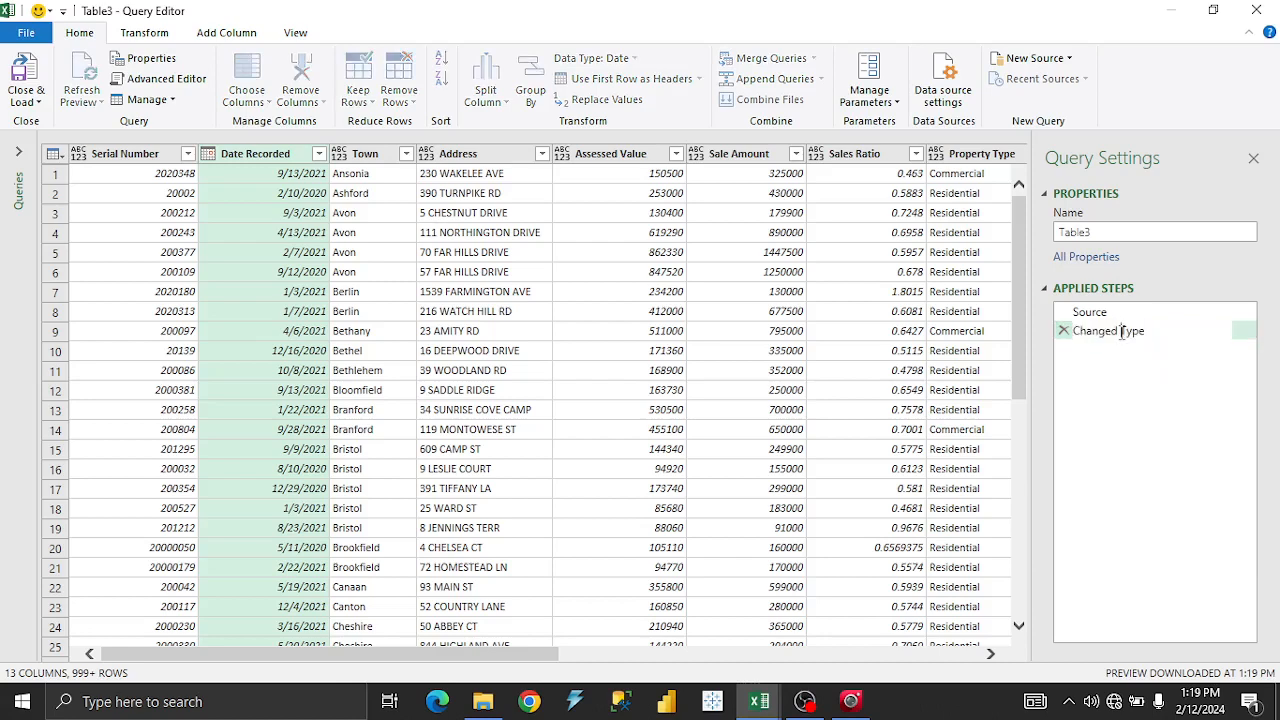
text(s)
key(BackSpace)
text(data)
key(Return)
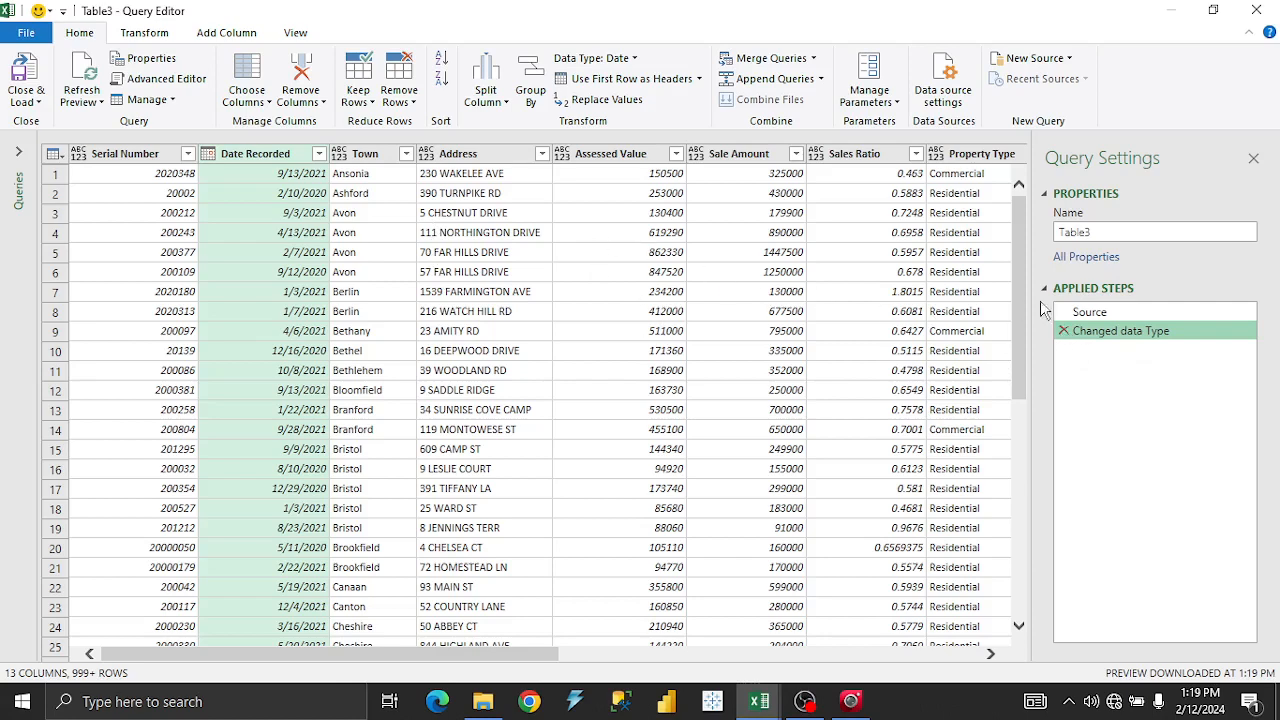
click(318, 154)
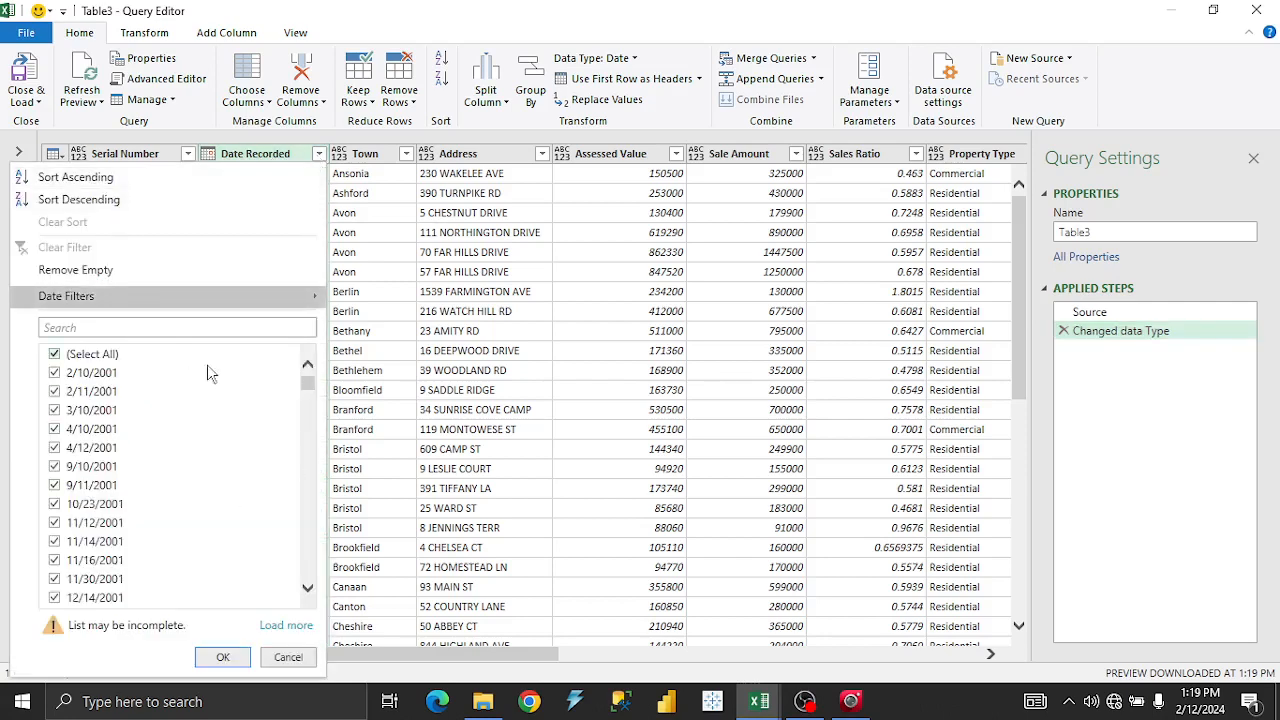
drag(308, 387, 348, 260)
click(362, 242)
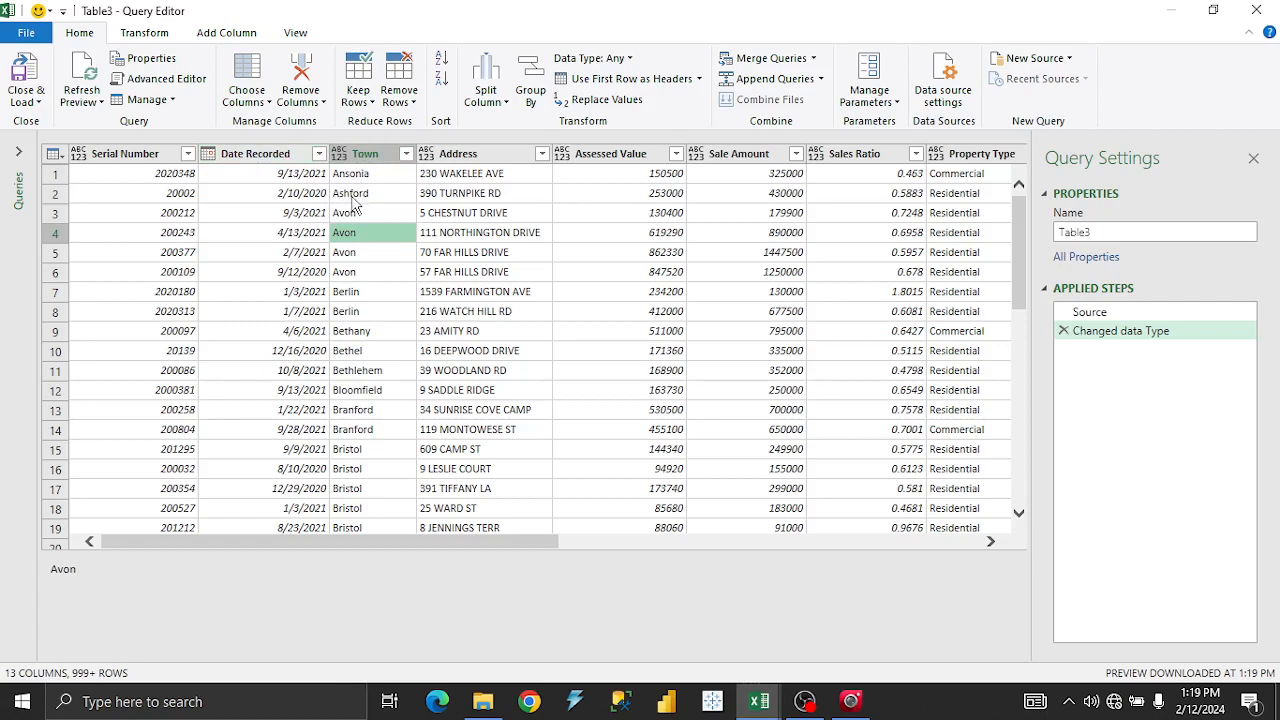
Add a Year column extracted from Date Recorded, showing years like 2021 and 2020.
click(303, 153)
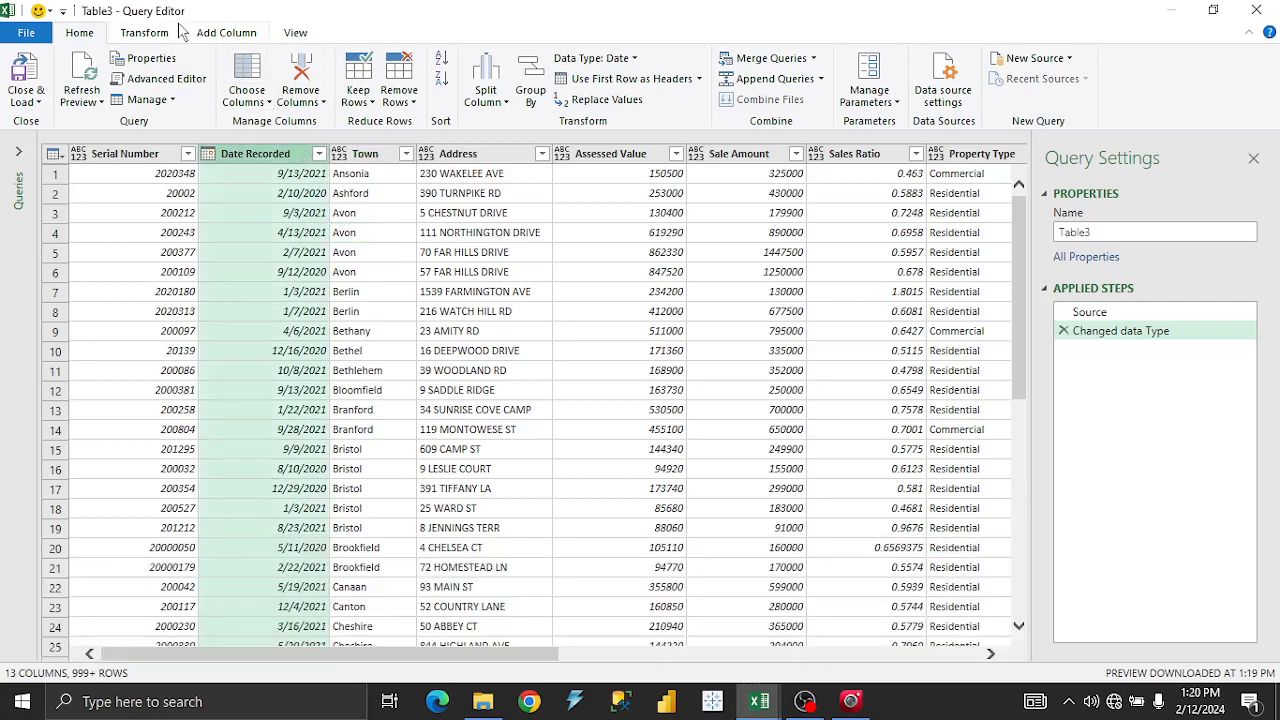
click(229, 40)
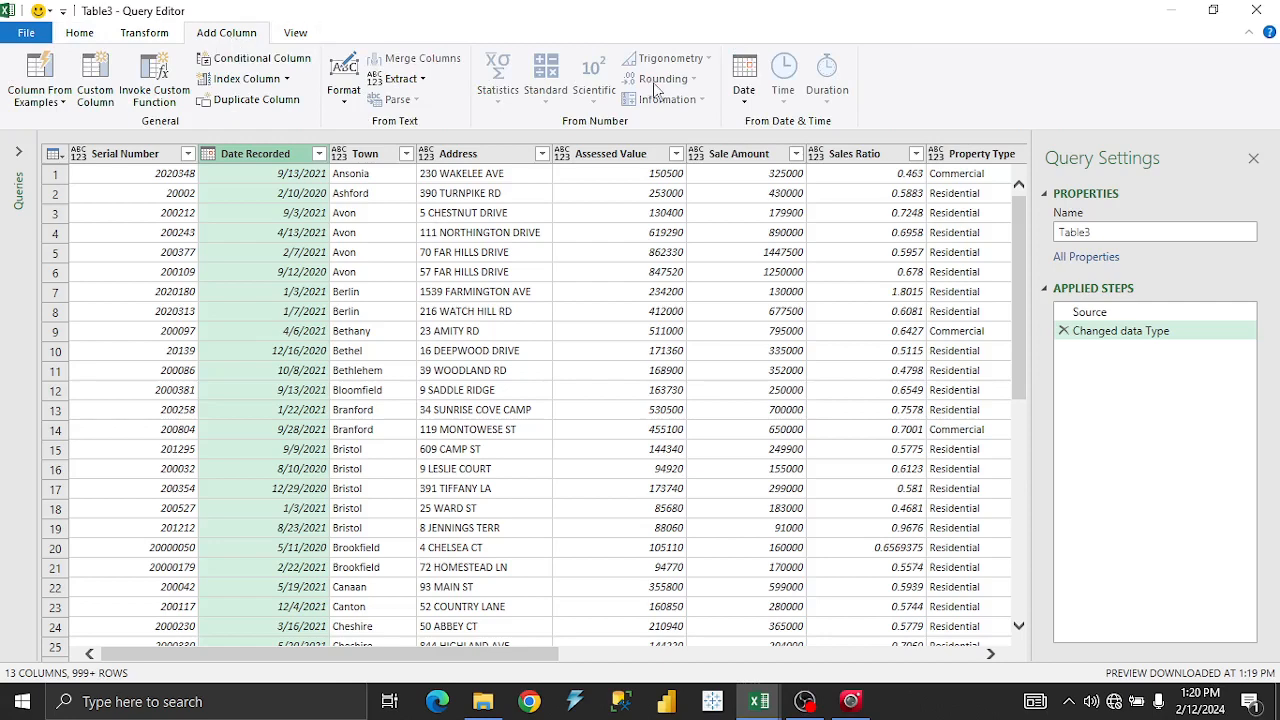
click(740, 104)
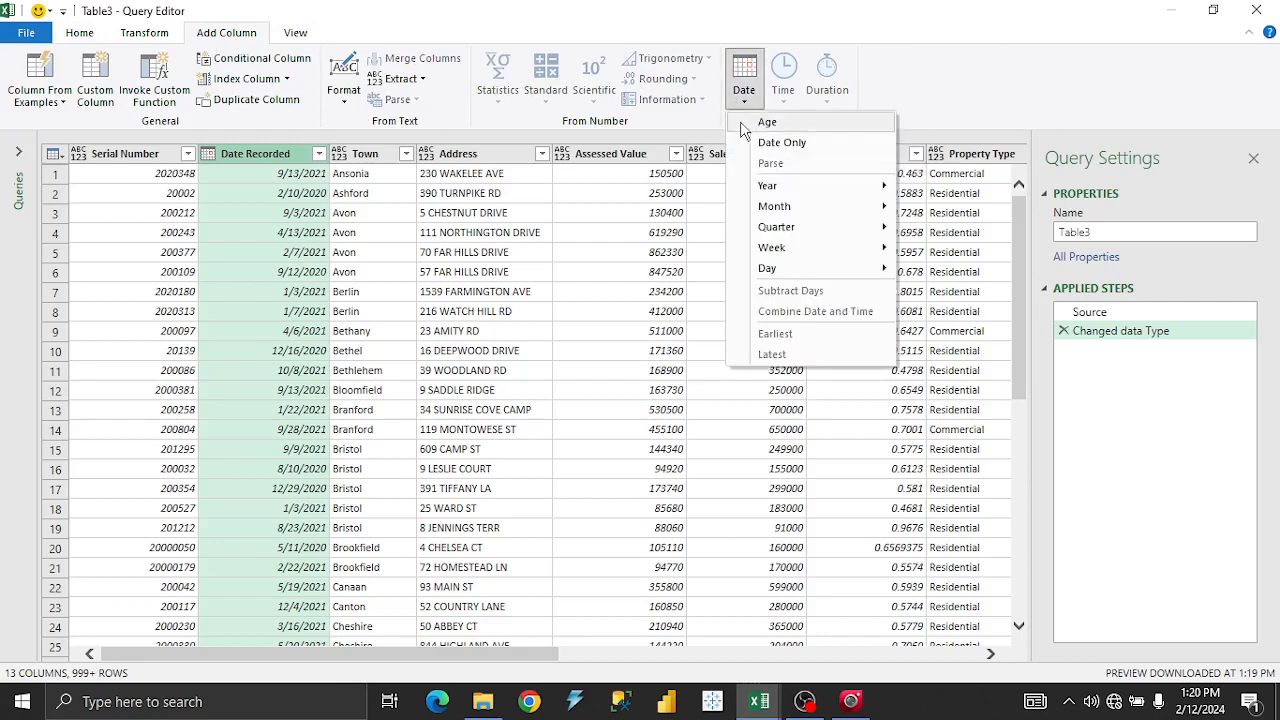
mouse_move(779, 190)
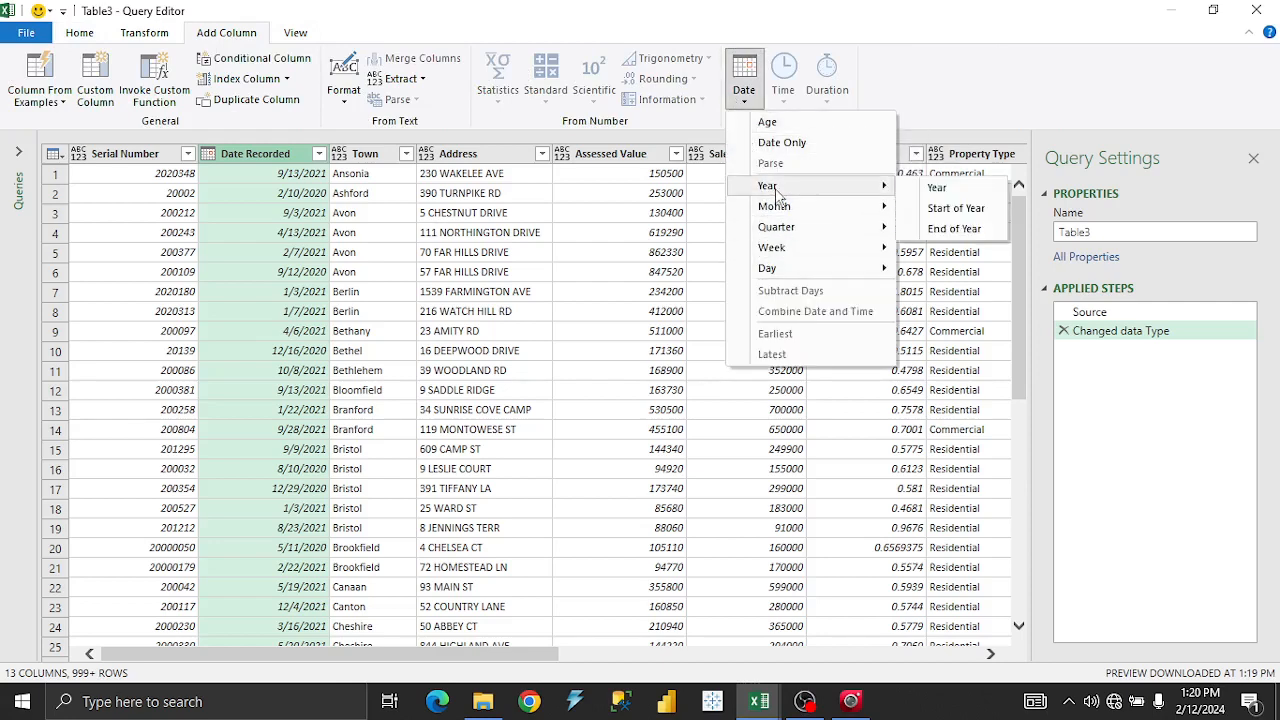
click(937, 188)
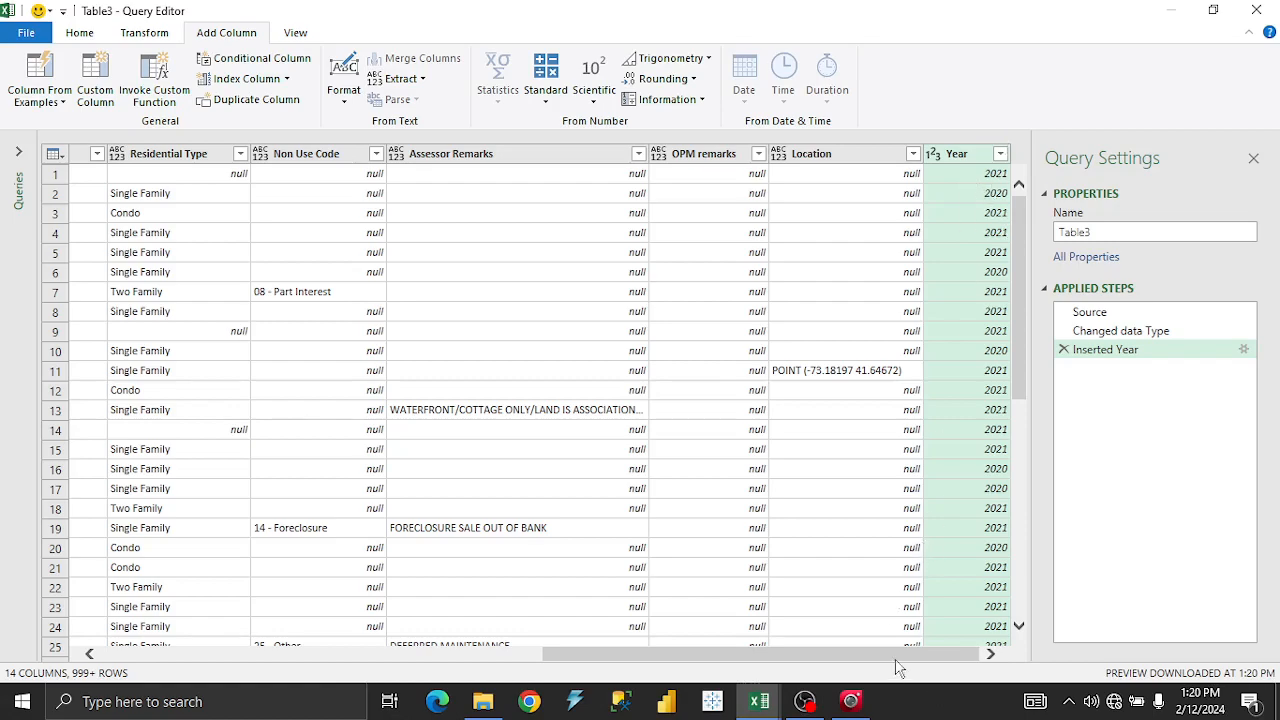
drag(896, 658, 840, 655)
drag(762, 656, 250, 643)
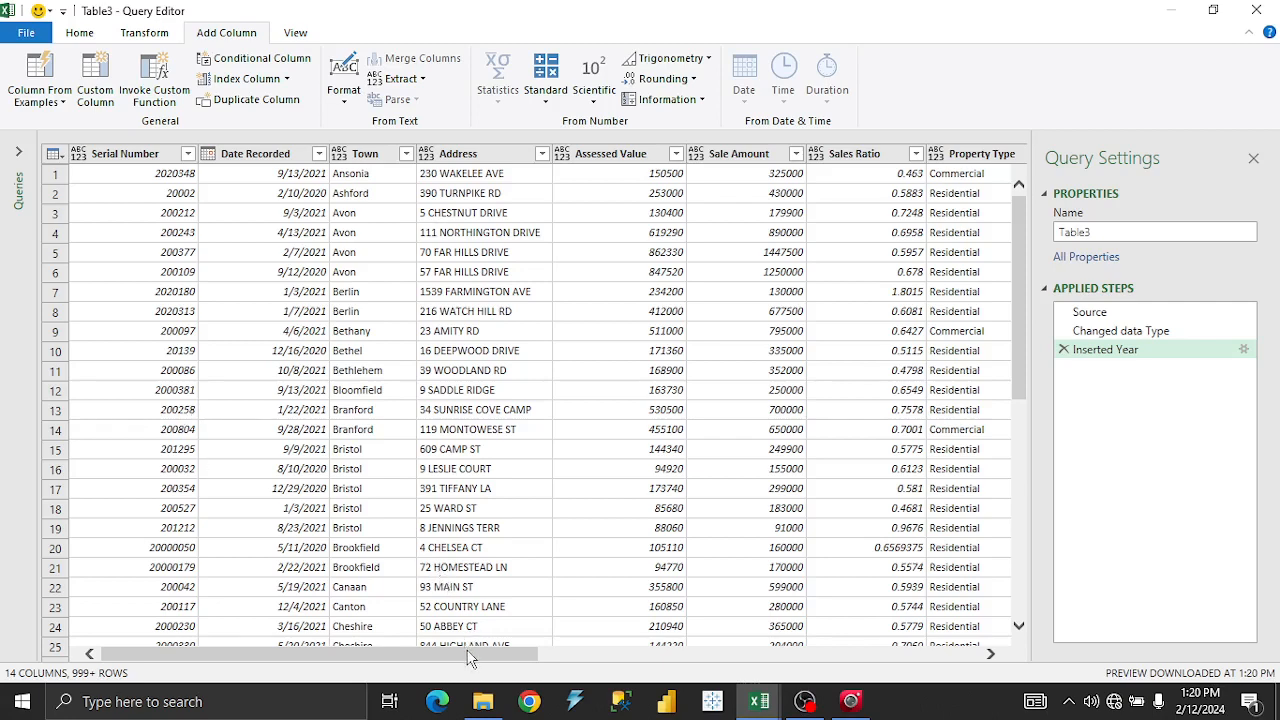
drag(470, 653, 940, 655)
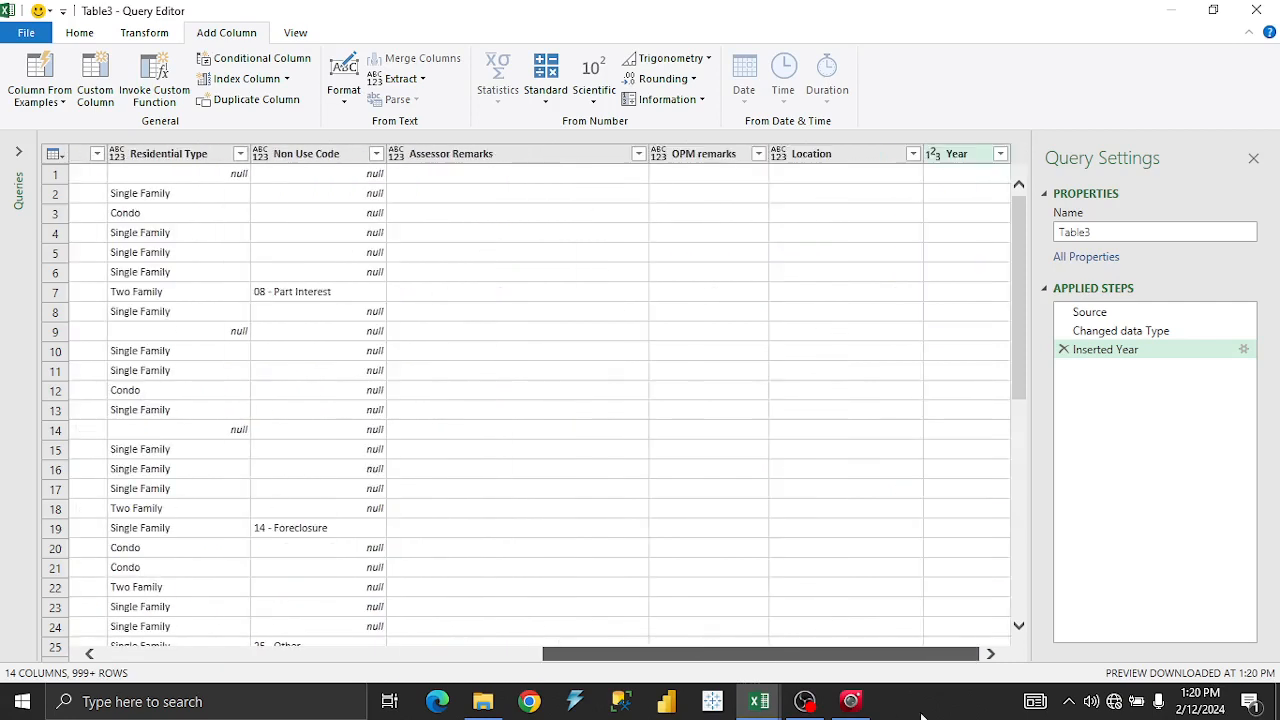
right_click(960, 157)
mouse_move(1011, 330)
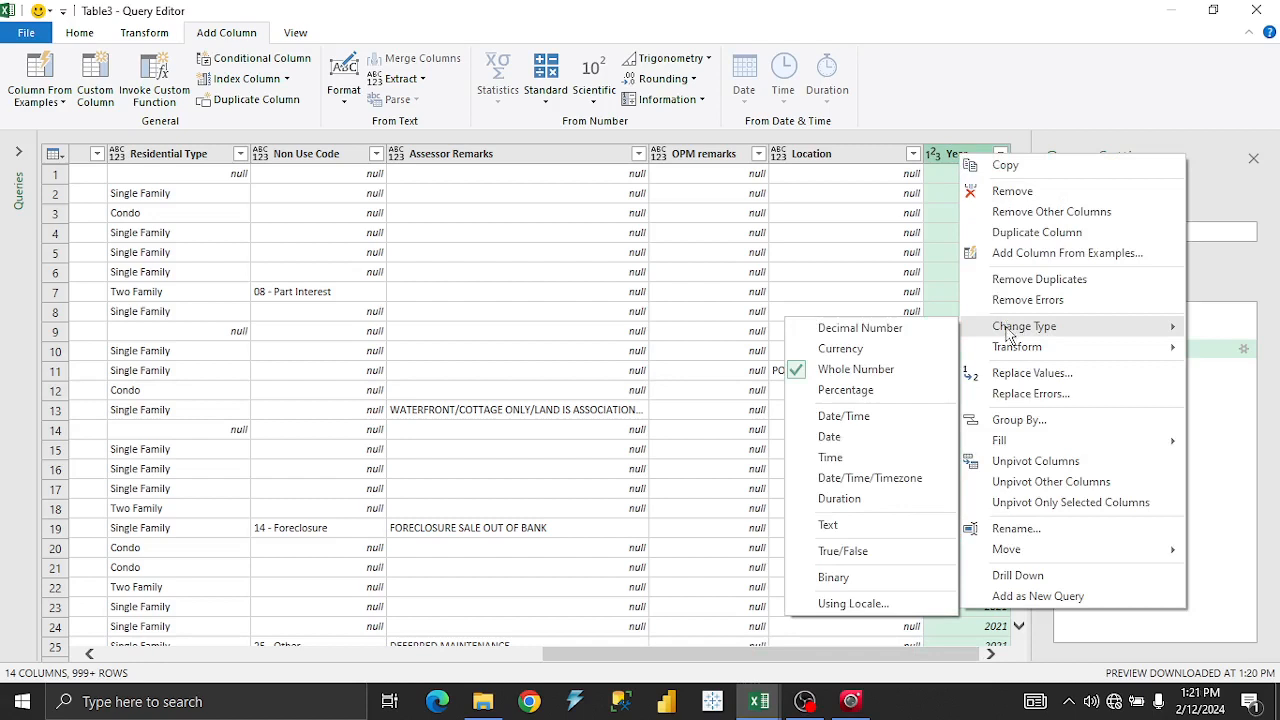
click(830, 437)
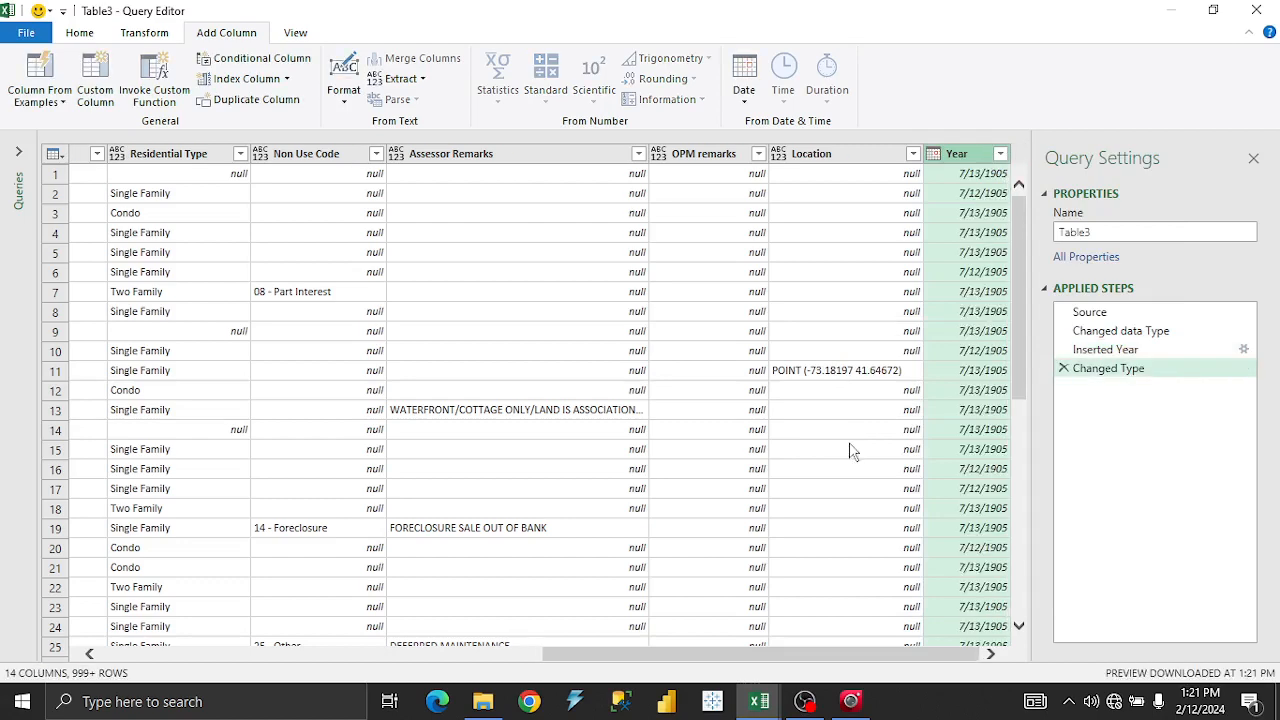
click(1064, 368)
drag(932, 658, 404, 652)
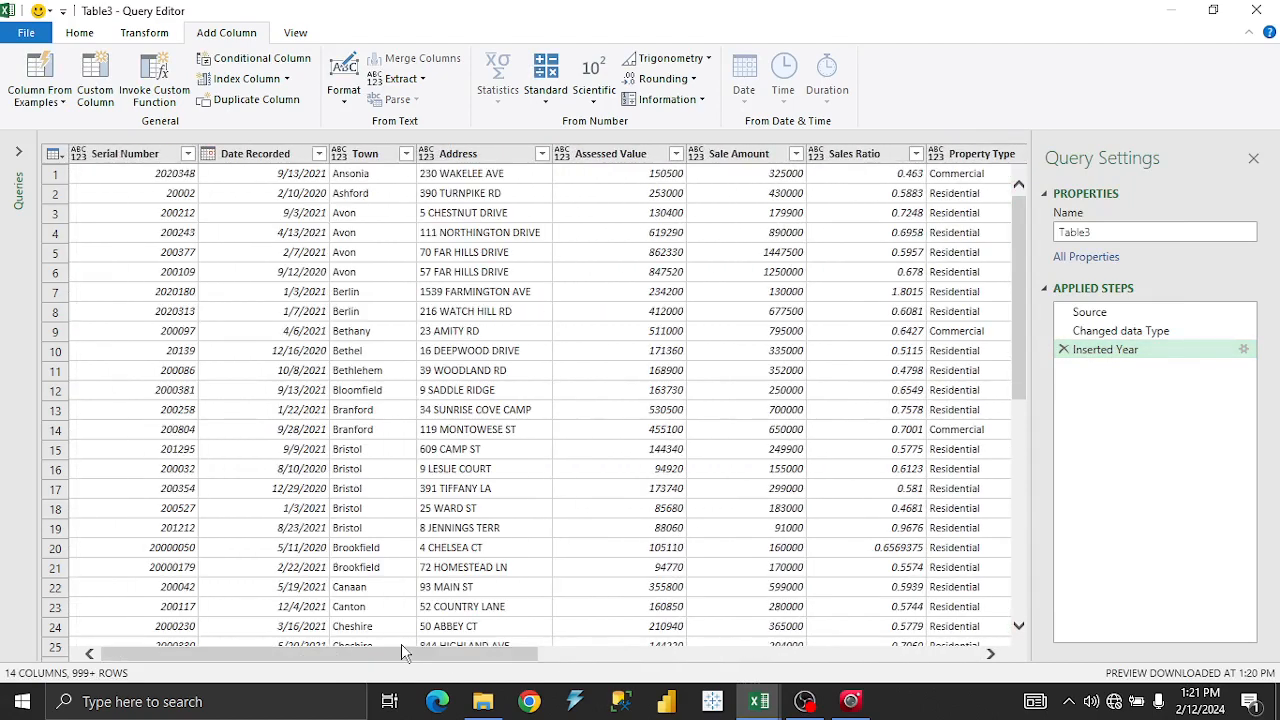
With Date Recorded selected, look over the Format options, then bring up the Date > Month choices.
click(296, 157)
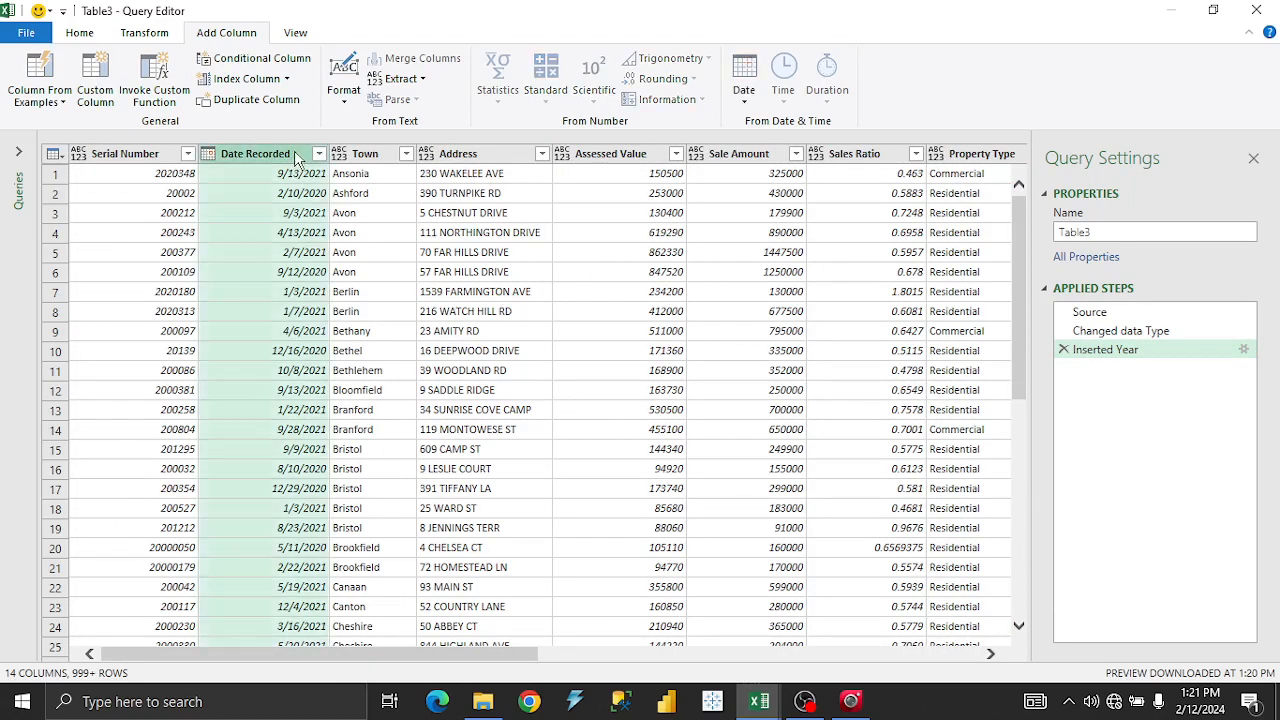
right_click(299, 159)
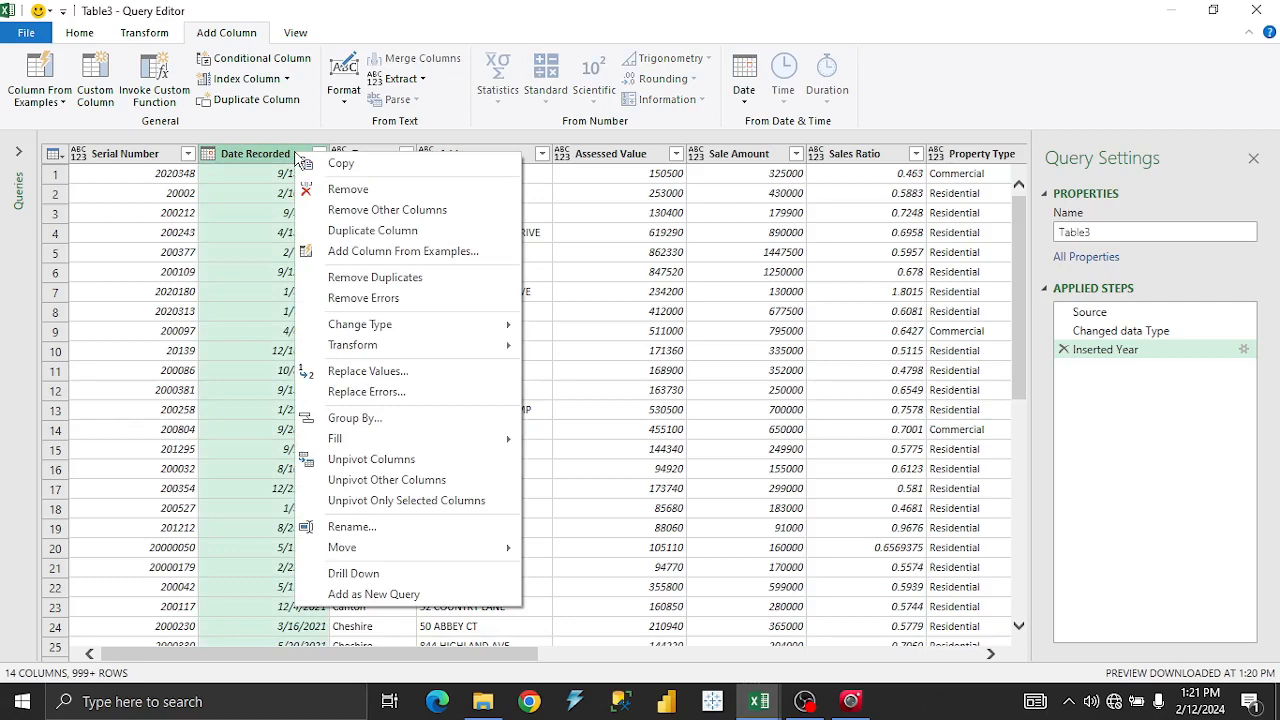
click(253, 158)
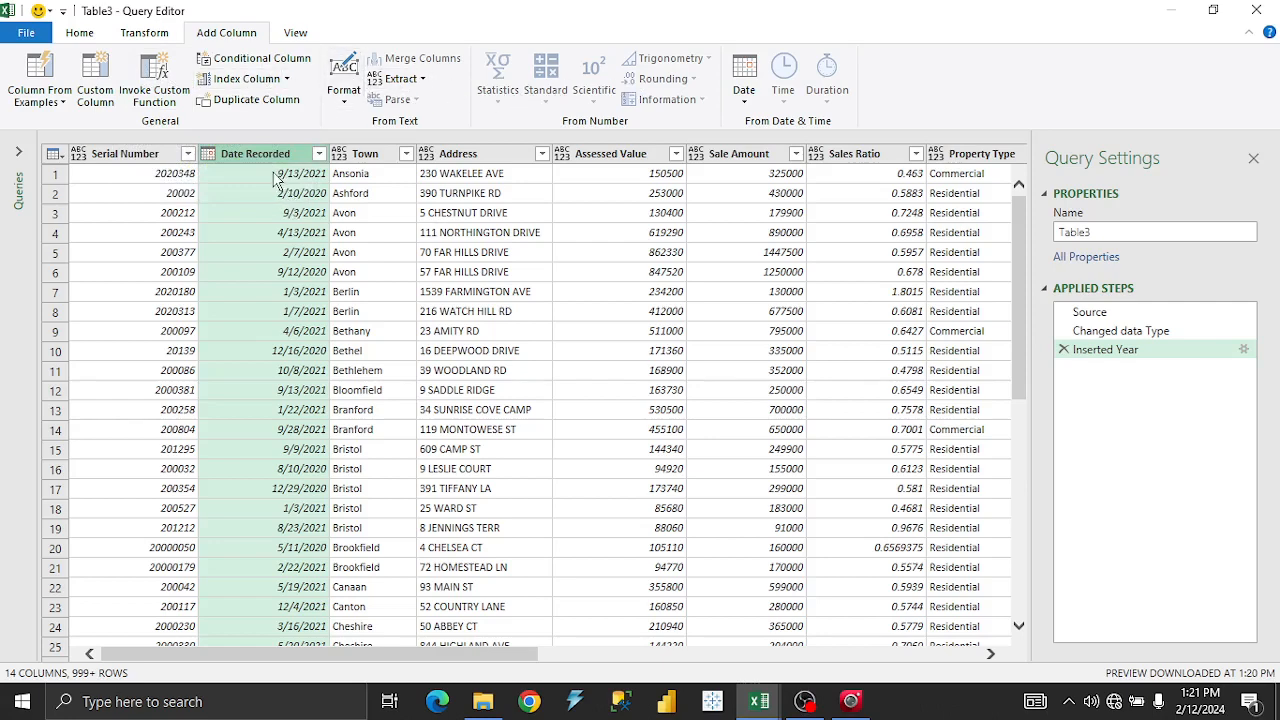
click(343, 100)
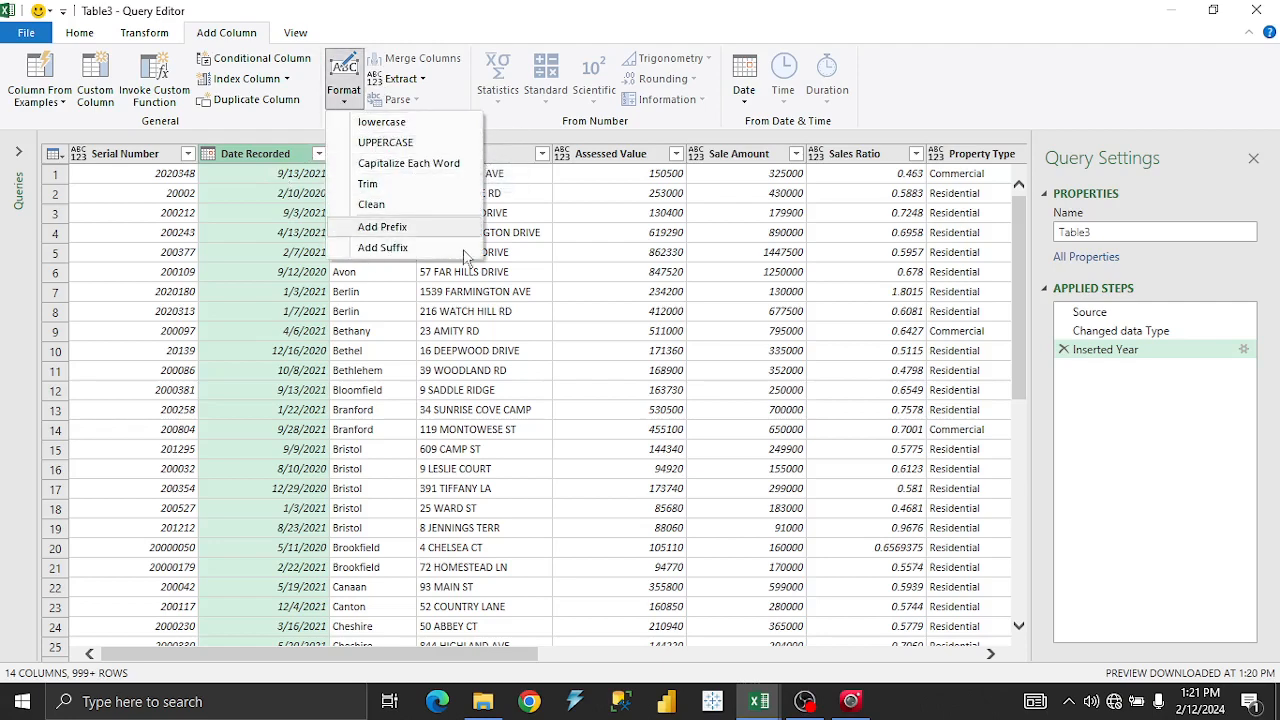
click(305, 128)
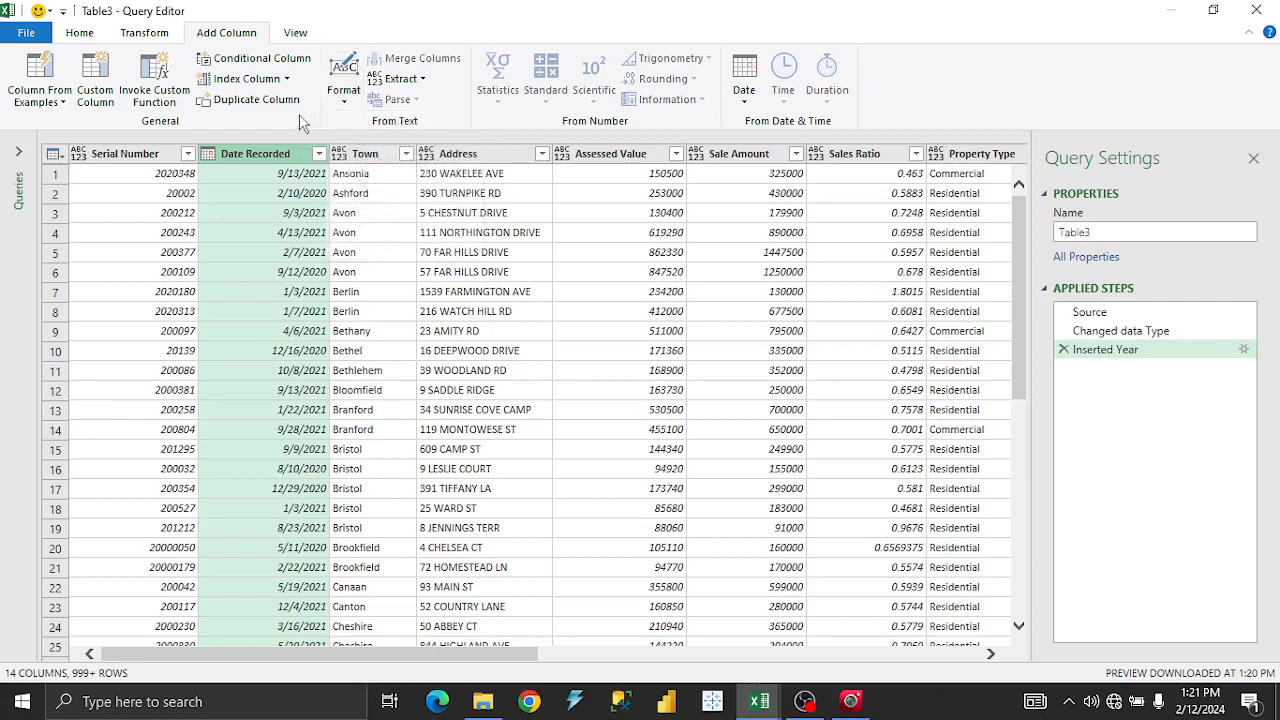
click(742, 95)
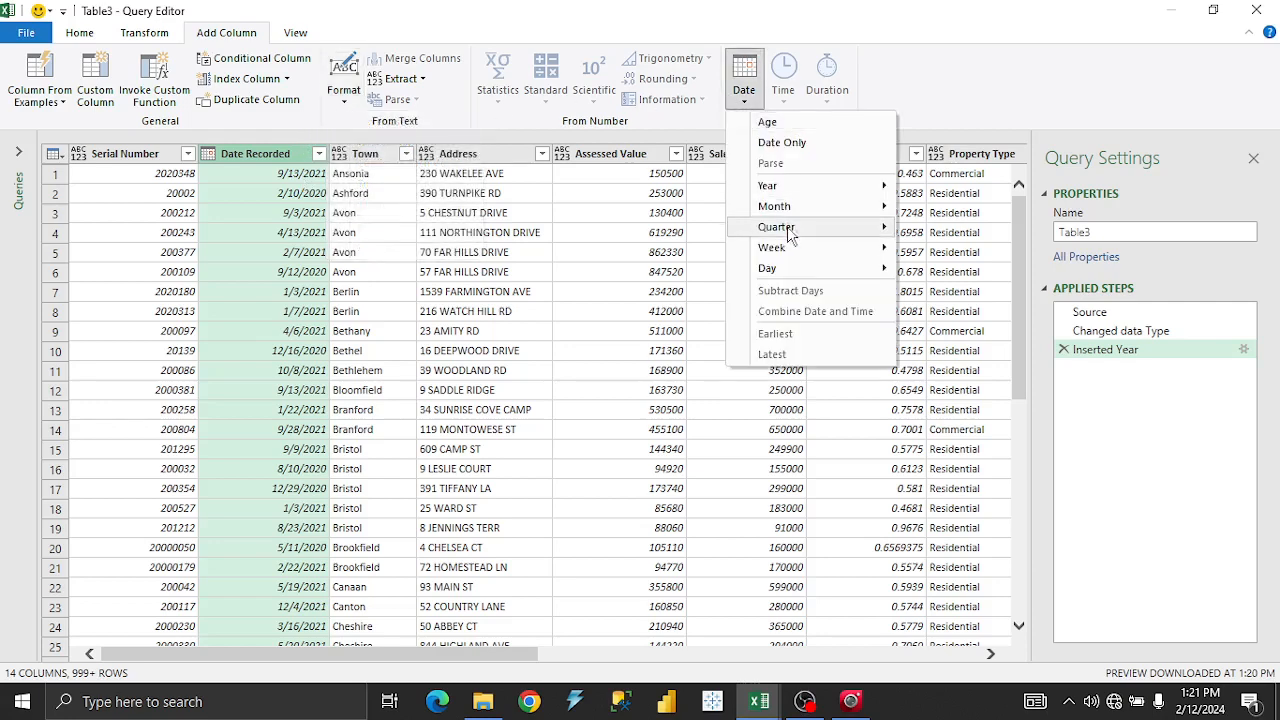
mouse_move(789, 208)
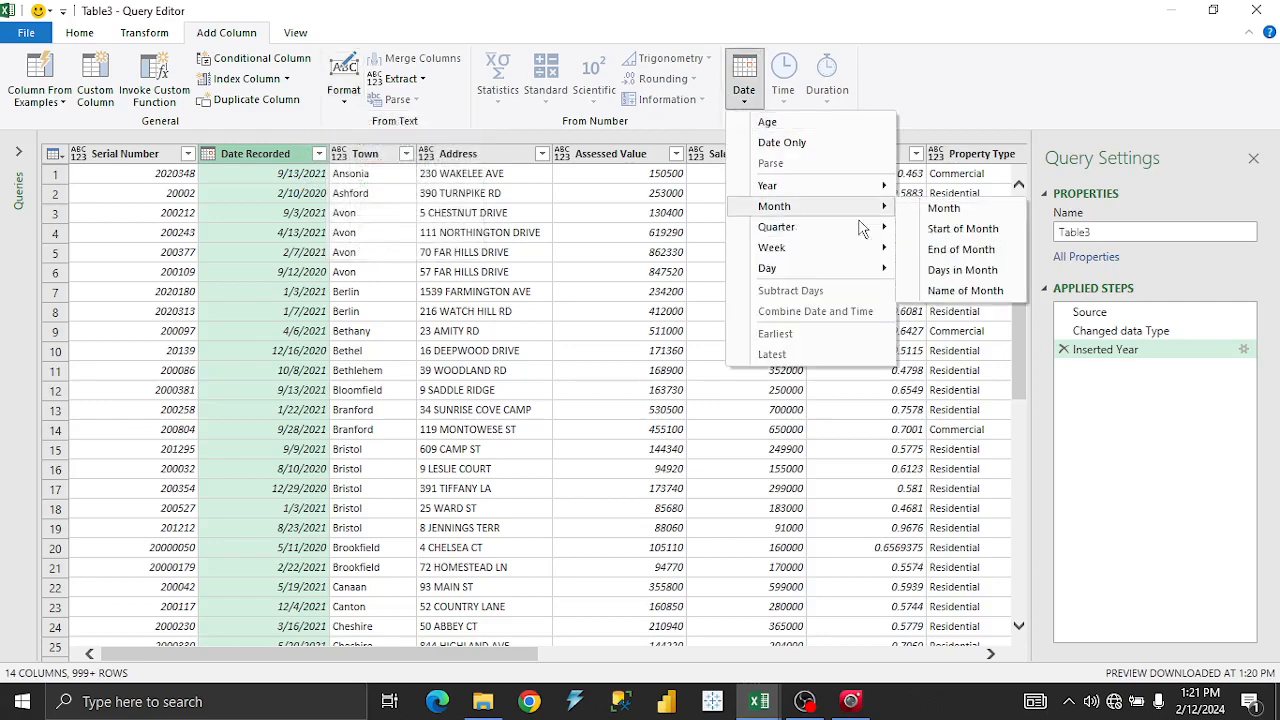
Add a Month Name column from Date Recorded and check its filter list of months.
click(996, 292)
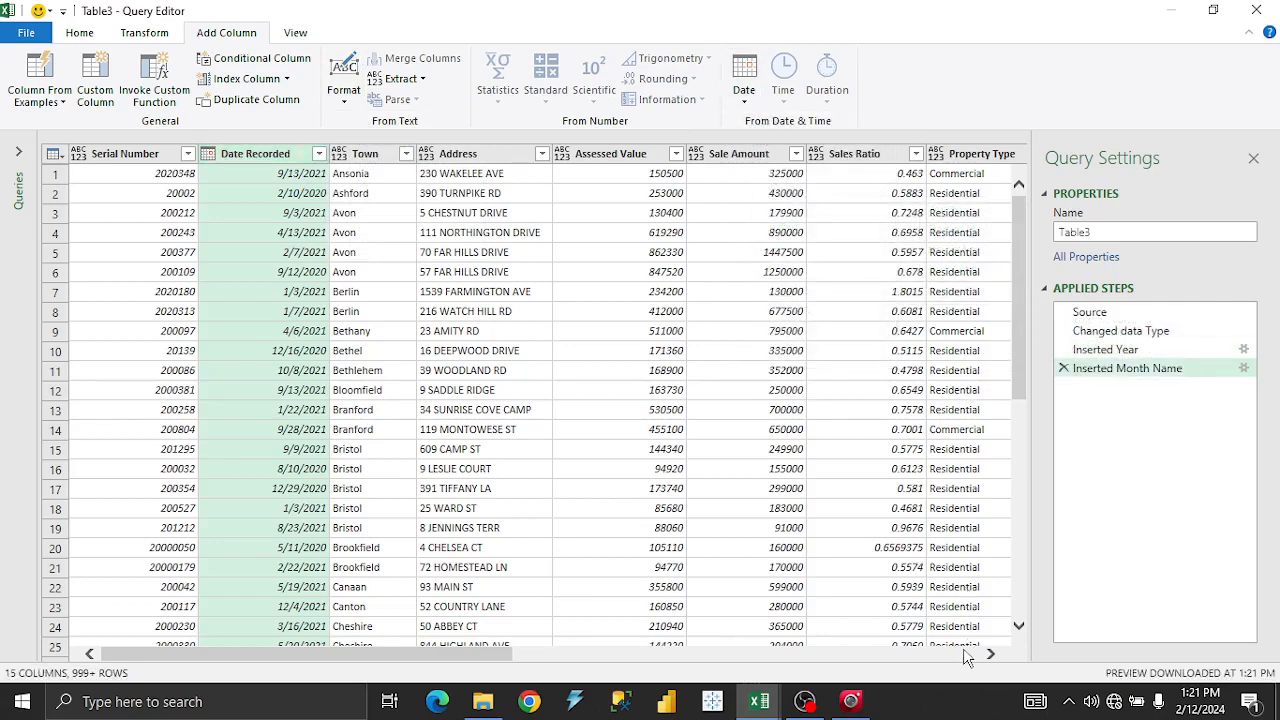
click(966, 654)
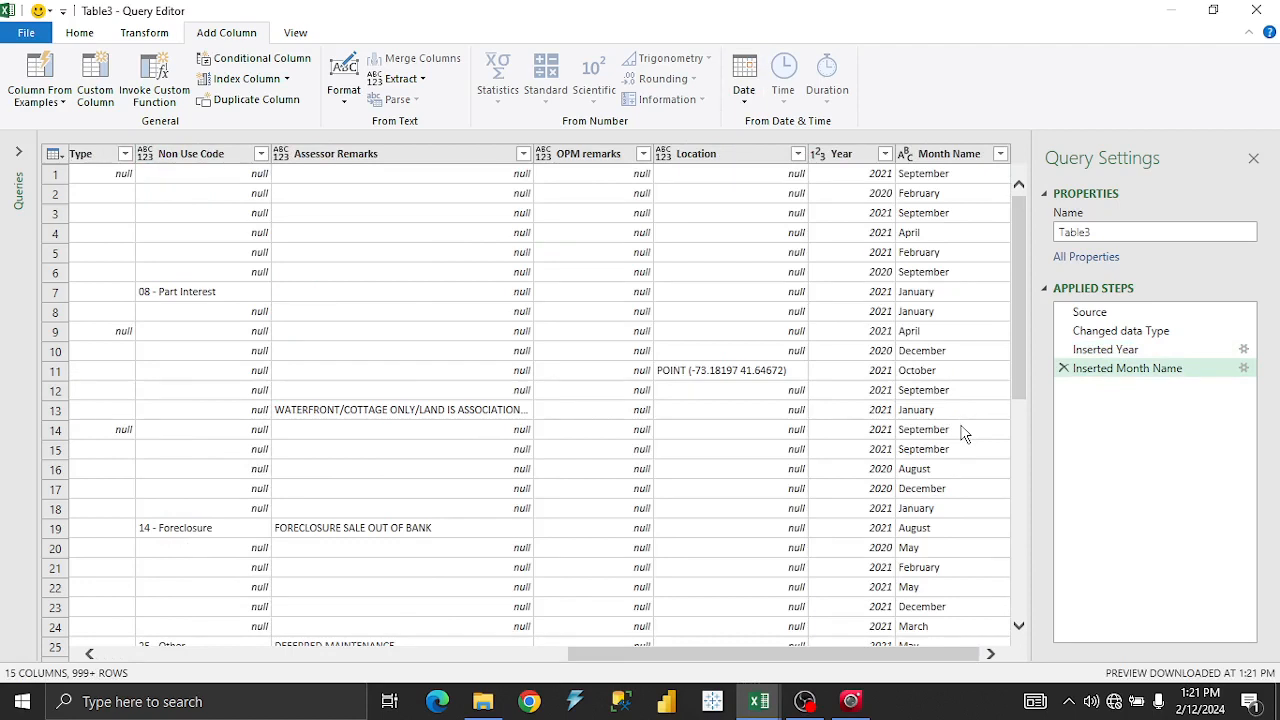
click(1000, 153)
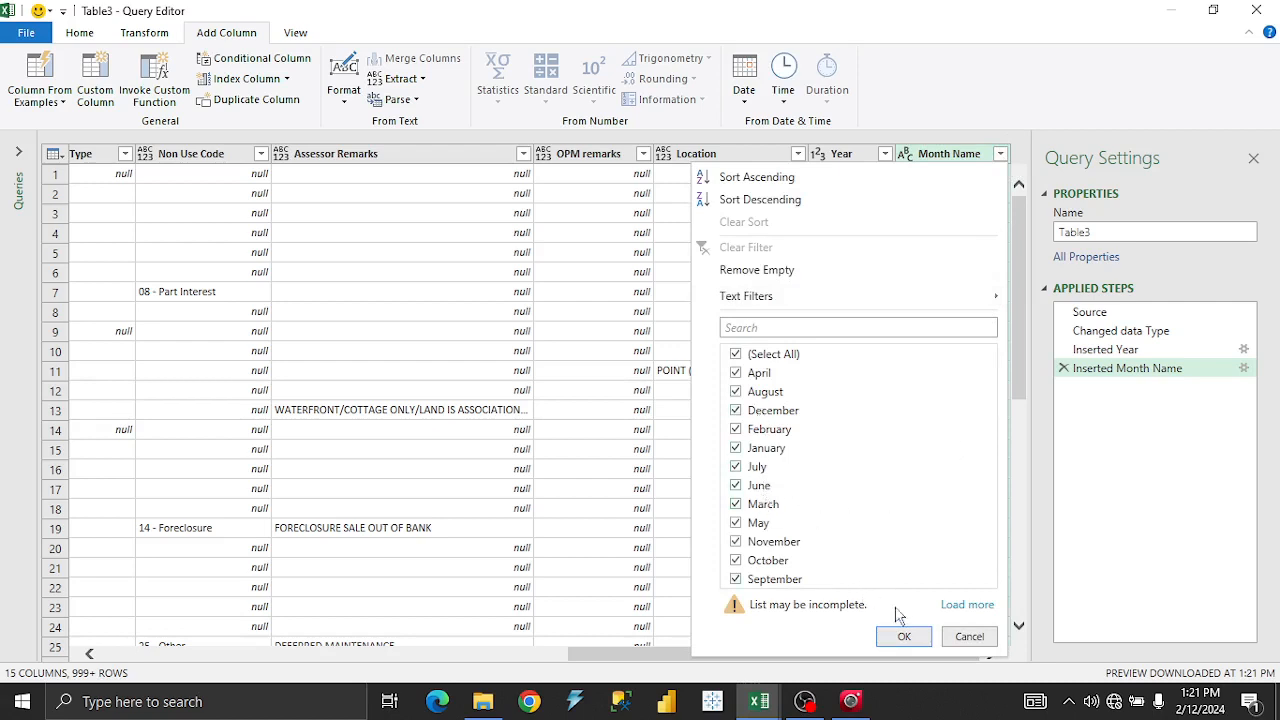
click(969, 637)
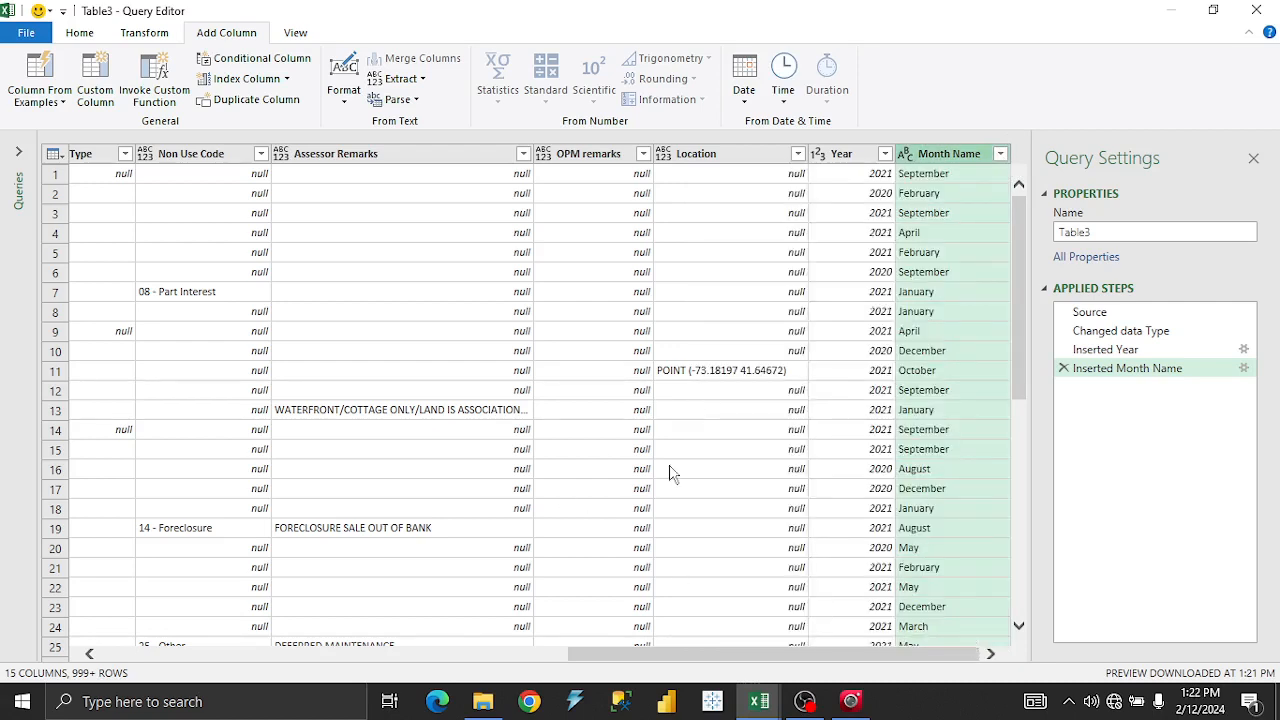
Inspect the Month Name column's context menu, then scroll back to the first columns.
right_click(933, 160)
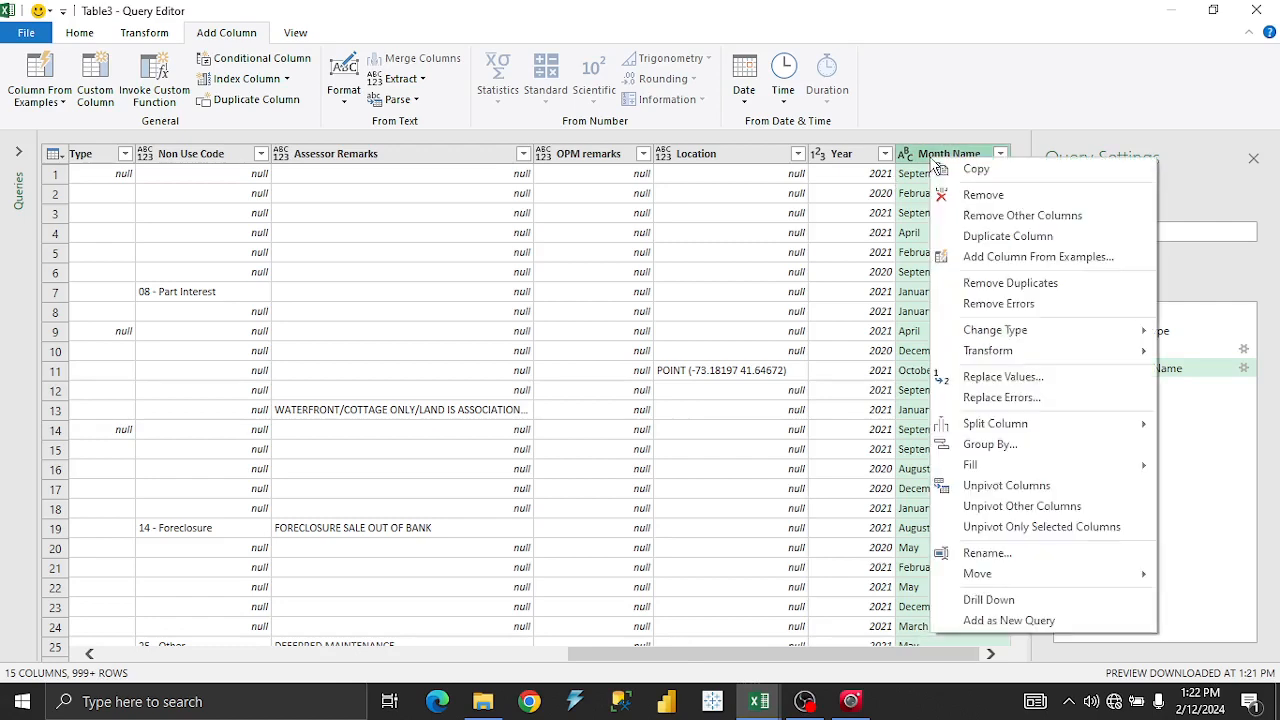
mouse_move(1010, 337)
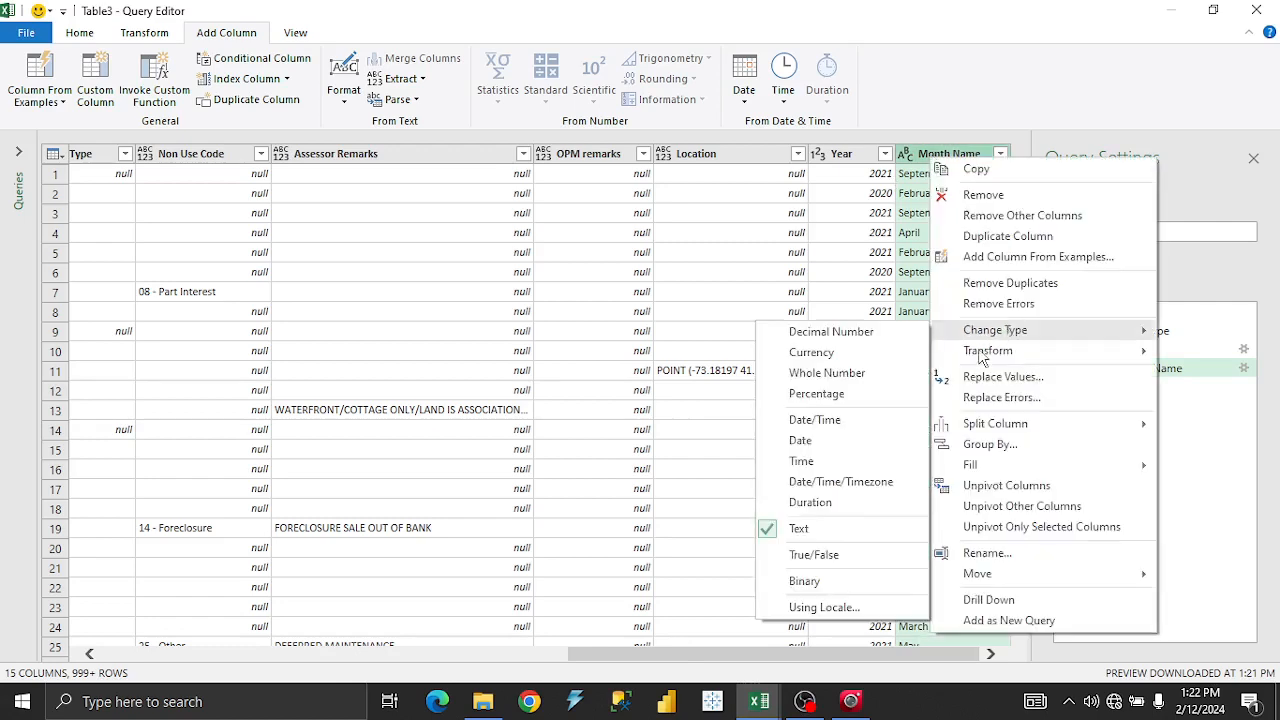
click(640, 418)
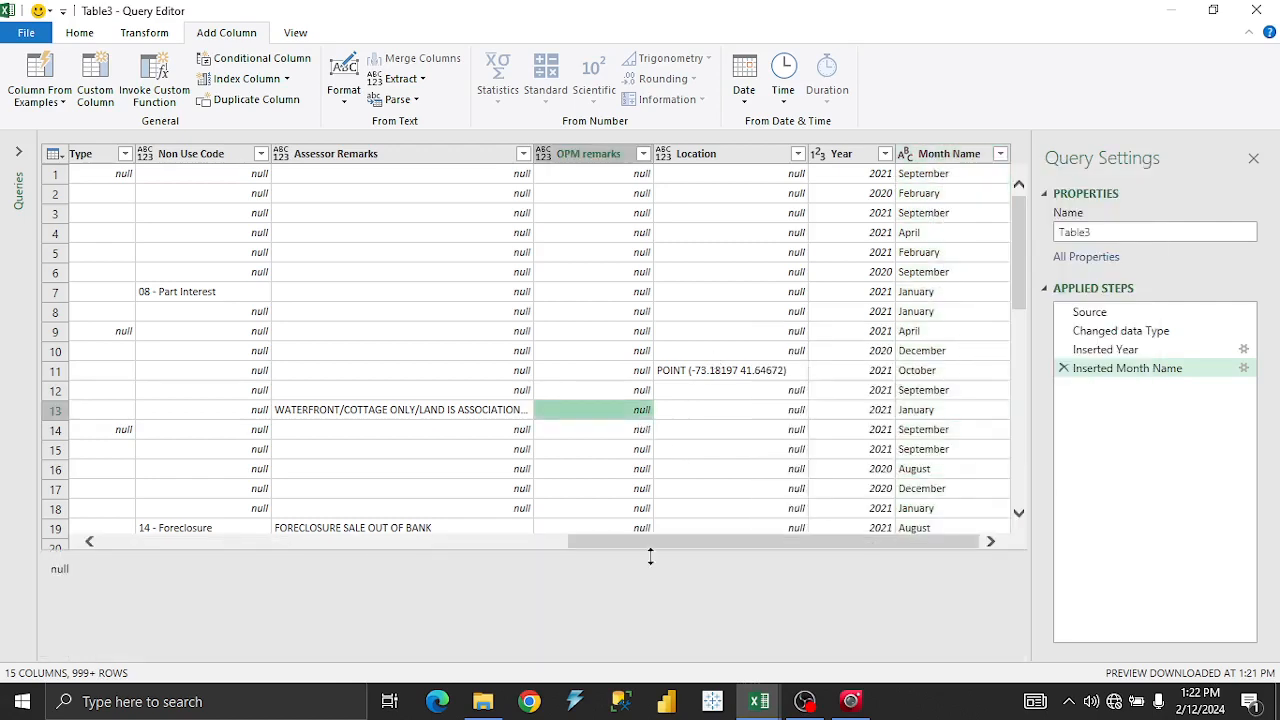
click(530, 542)
drag(530, 545, 417, 534)
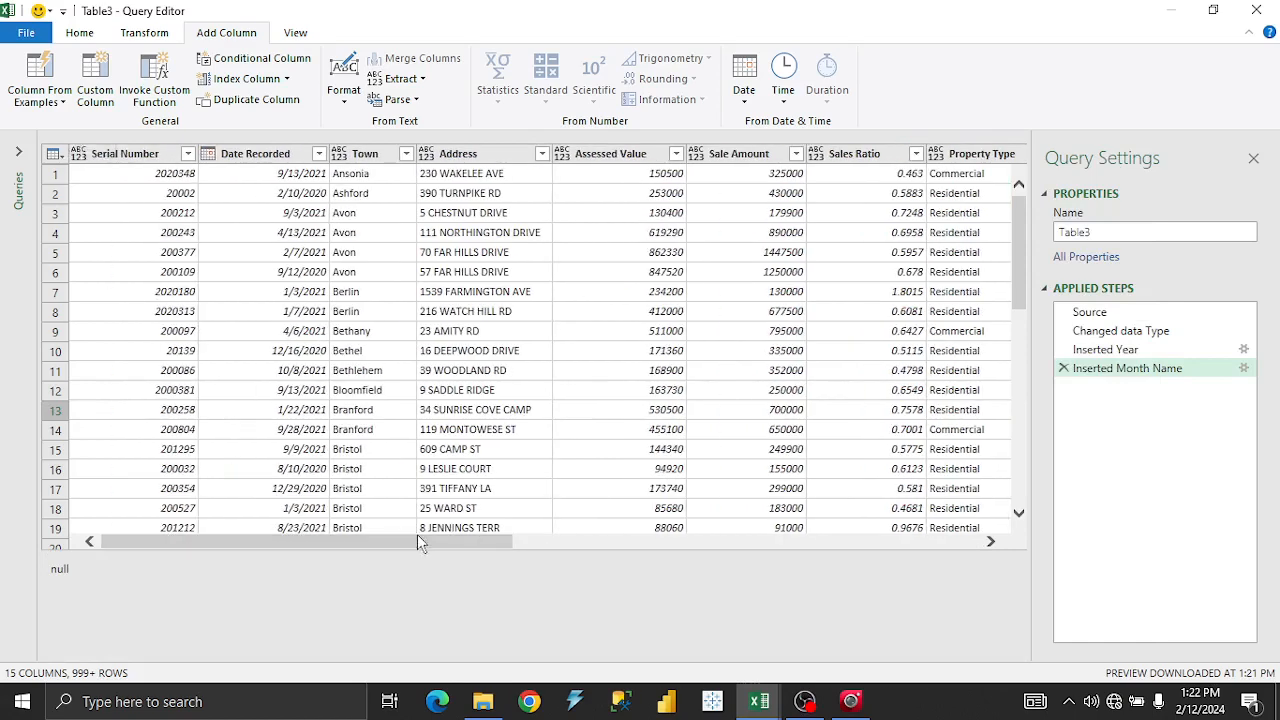
Add a Day Name column from Date Recorded, giving weekdays like Monday, Friday and Tuesday.
right_click(280, 156)
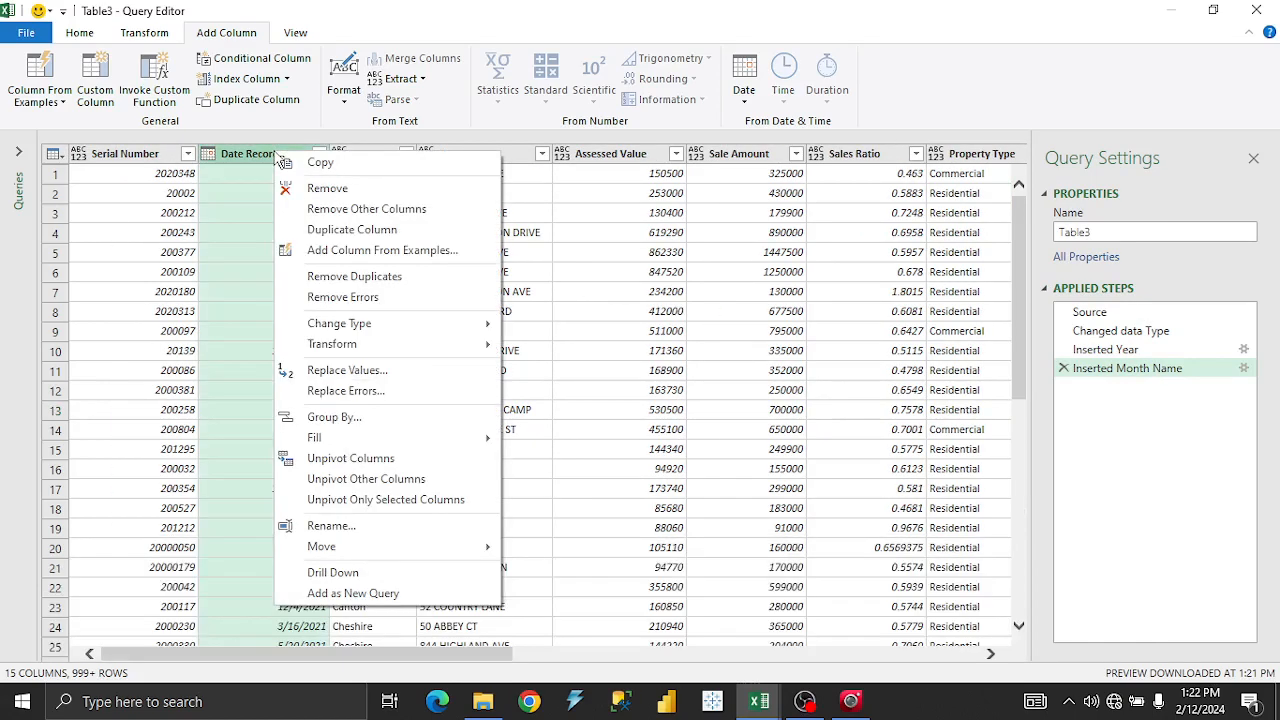
click(743, 95)
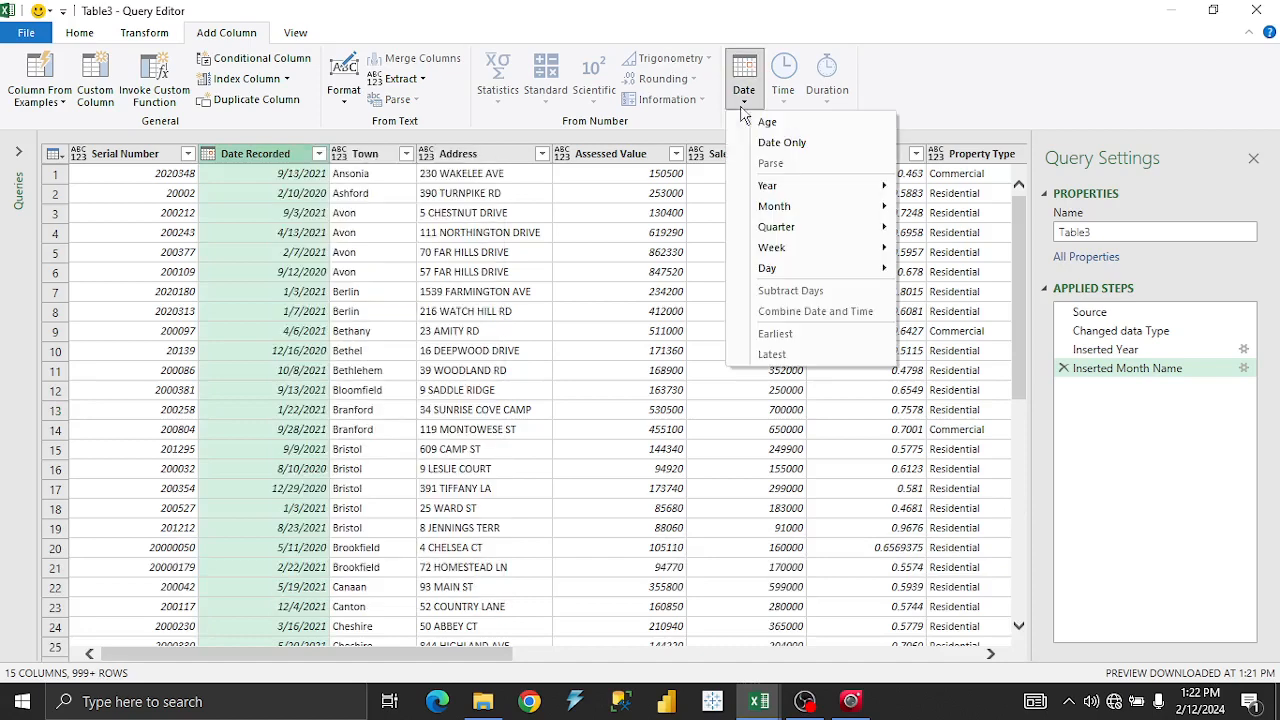
mouse_move(770, 279)
click(967, 653)
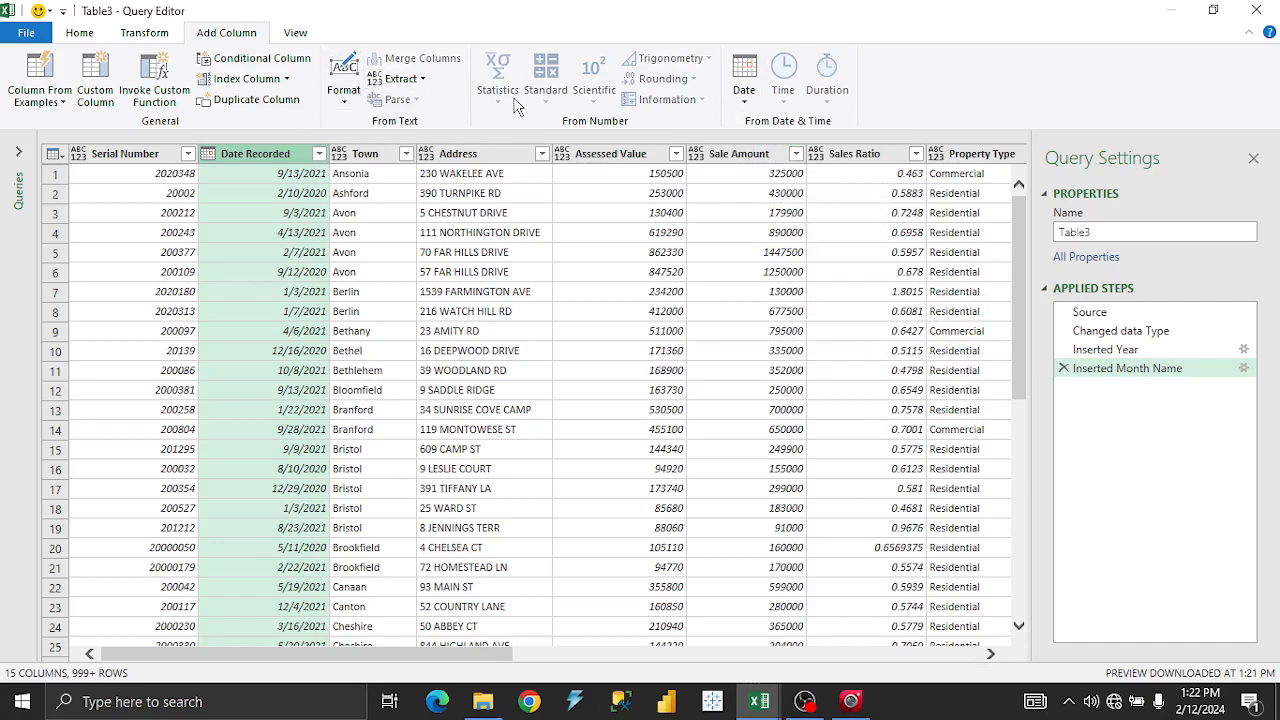
click(746, 105)
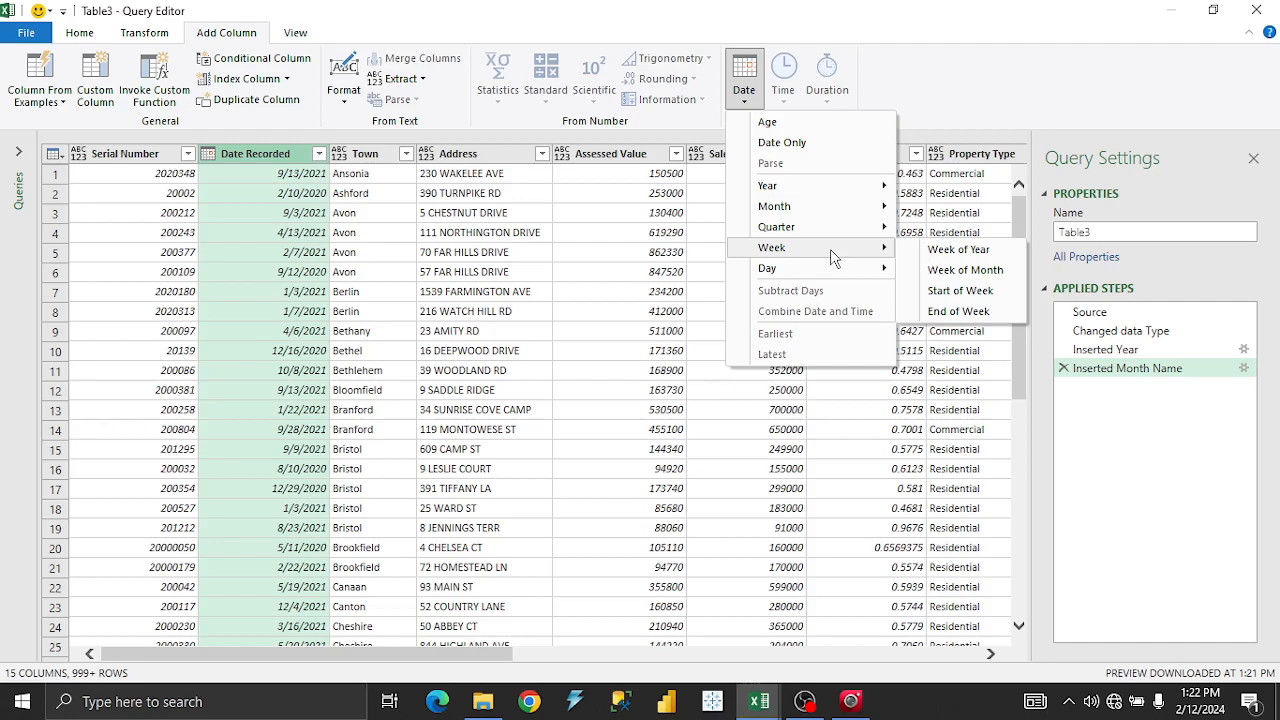
mouse_move(836, 278)
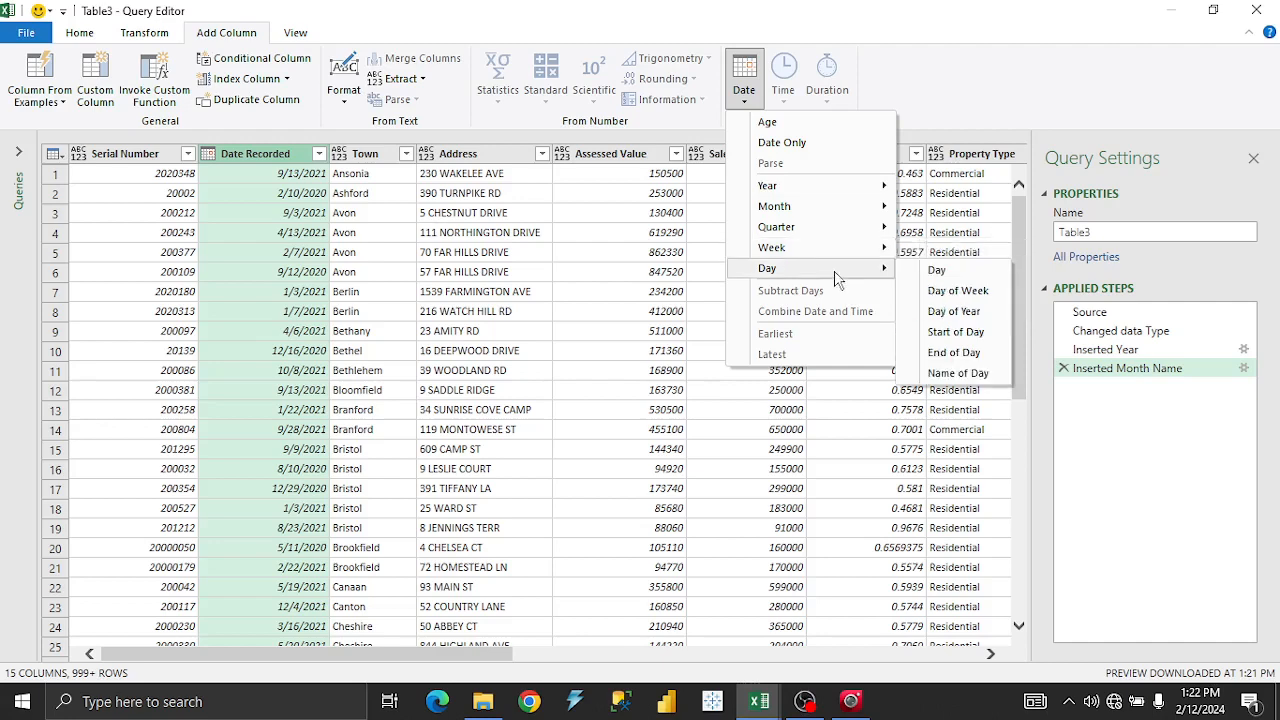
click(957, 373)
click(964, 655)
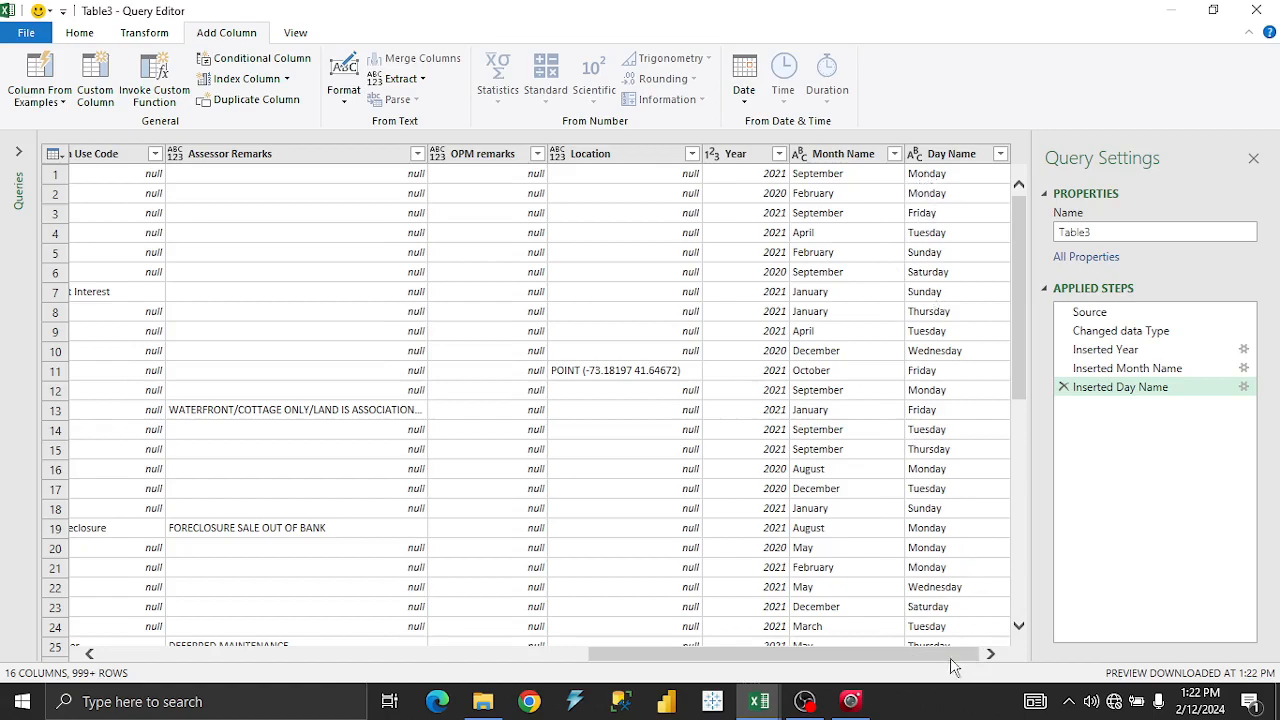
drag(952, 658, 425, 655)
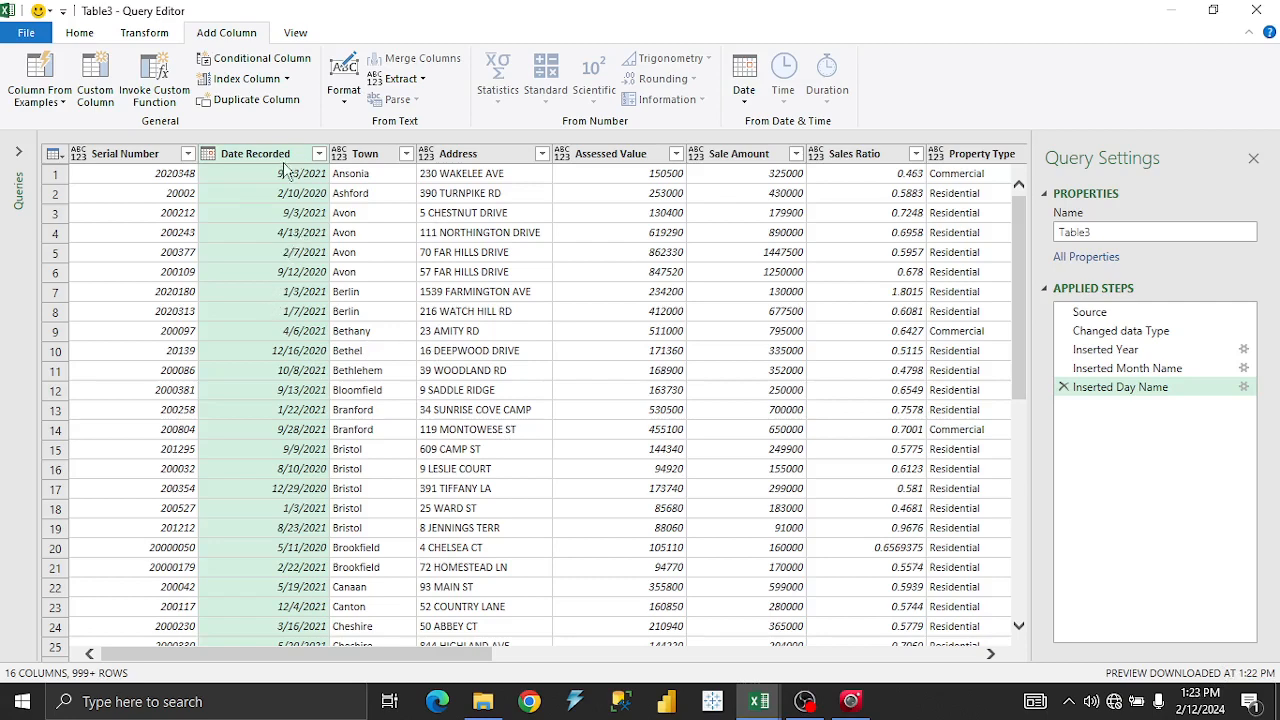
Change the Town column's data type to Text.
click(366, 152)
right_click(366, 152)
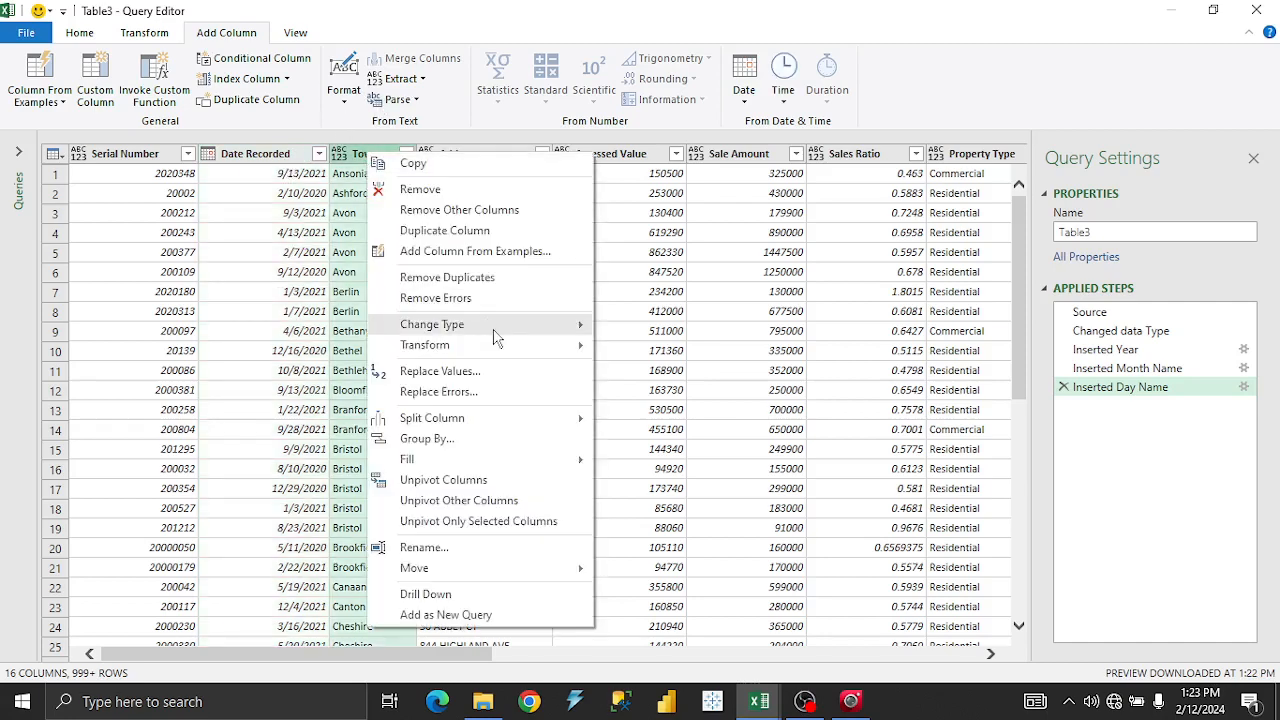
mouse_move(493, 338)
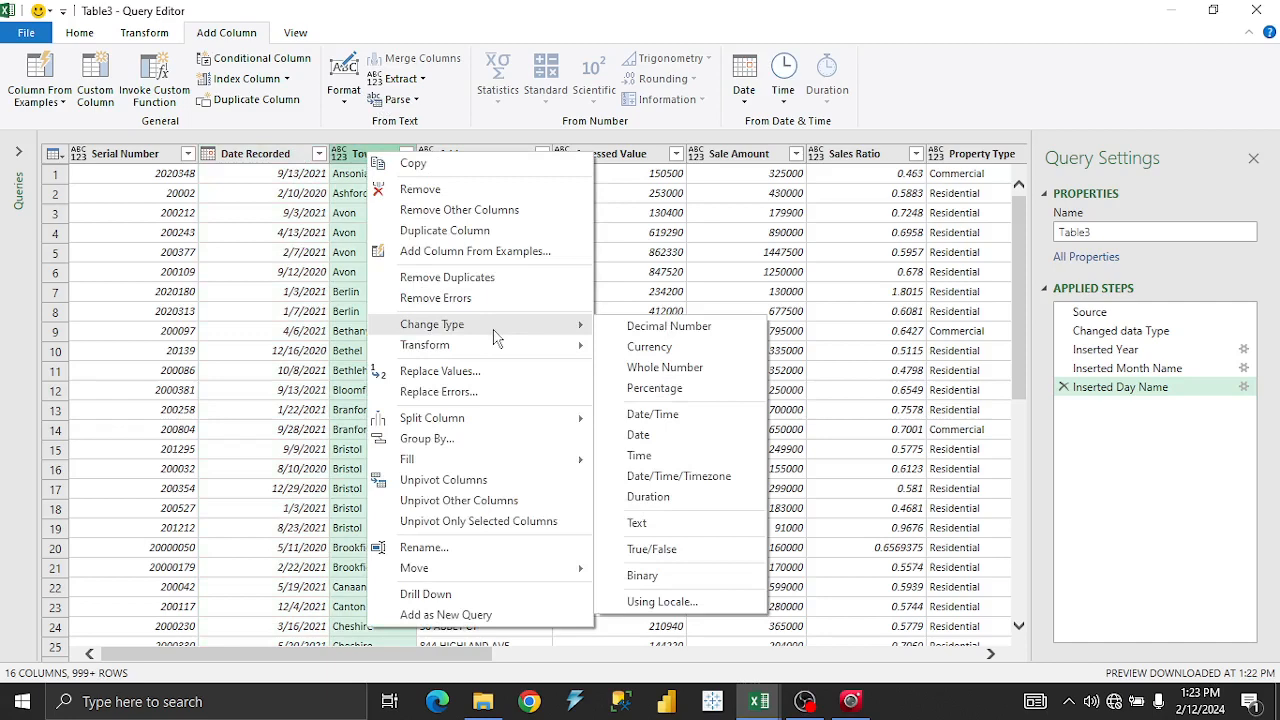
click(660, 526)
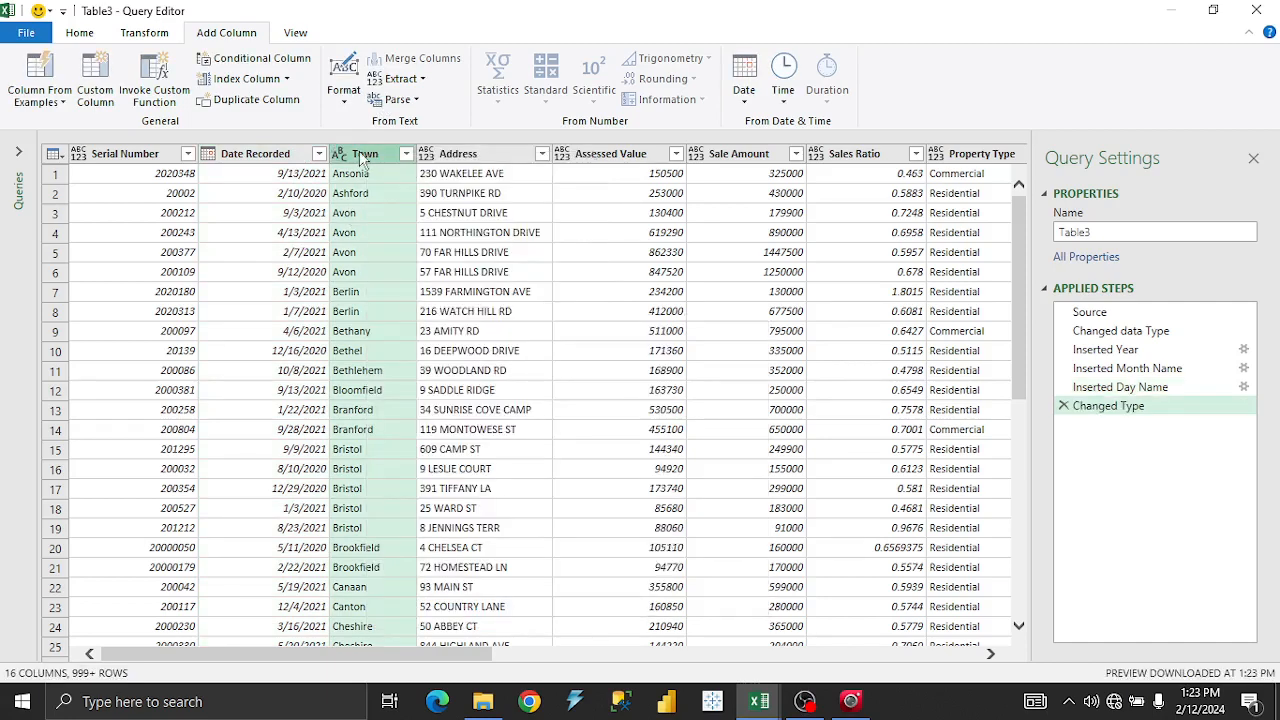
Look through the Address column's options and the text Format choices.
click(461, 158)
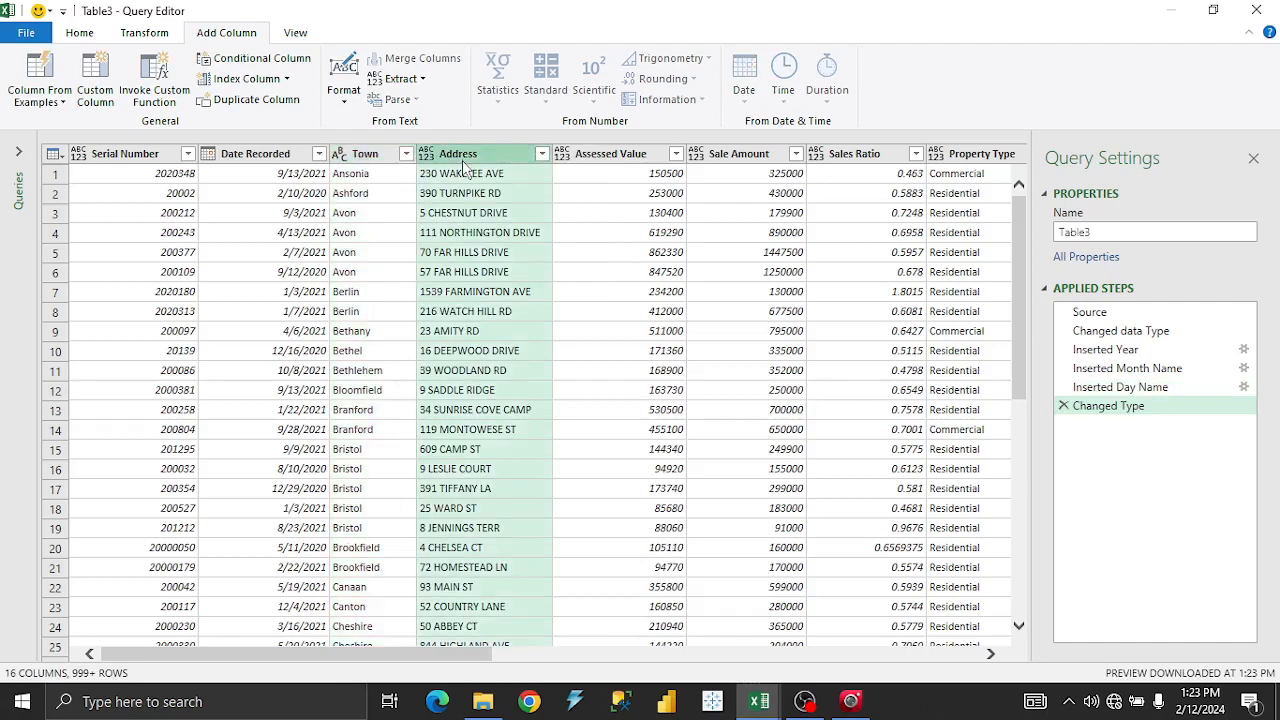
right_click(464, 165)
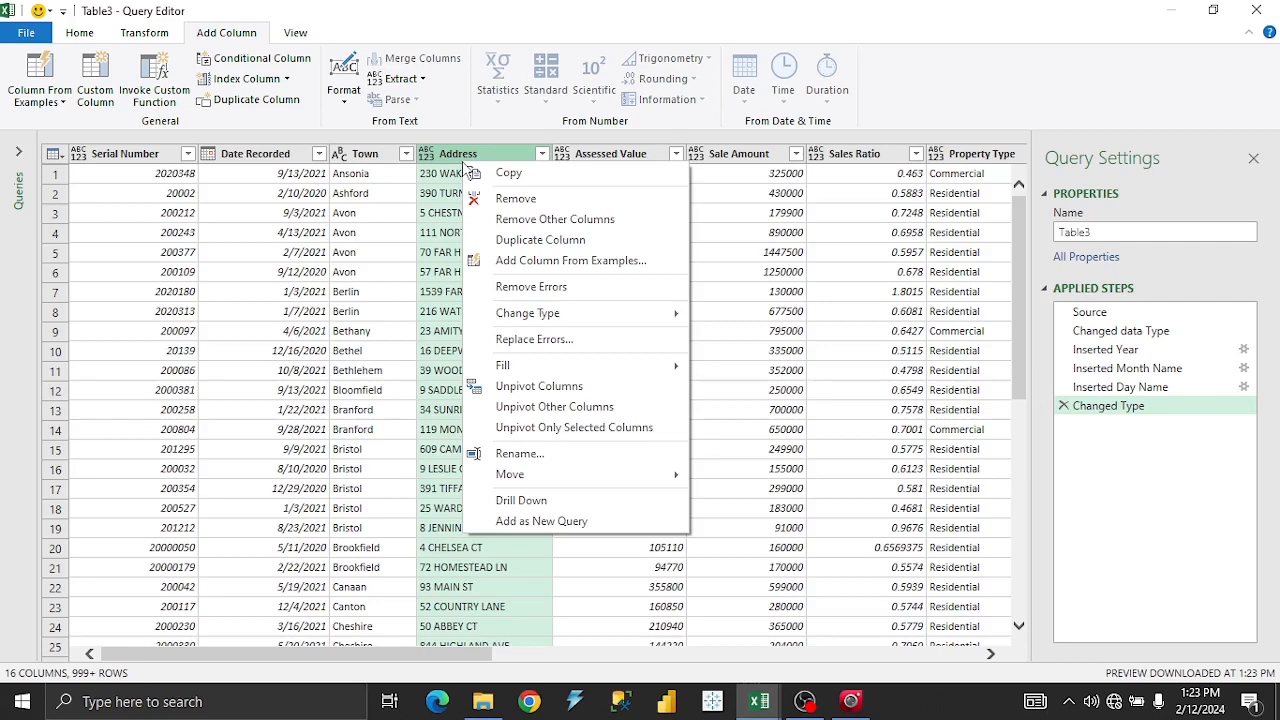
mouse_move(545, 322)
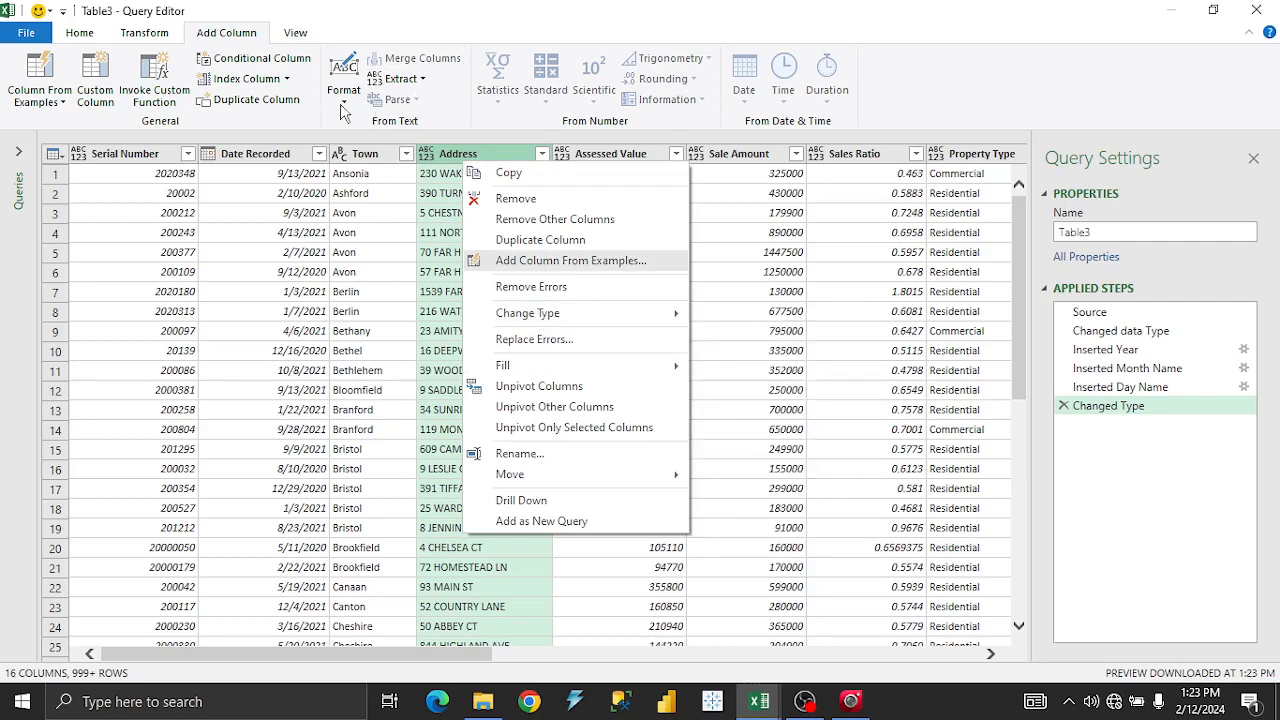
click(341, 106)
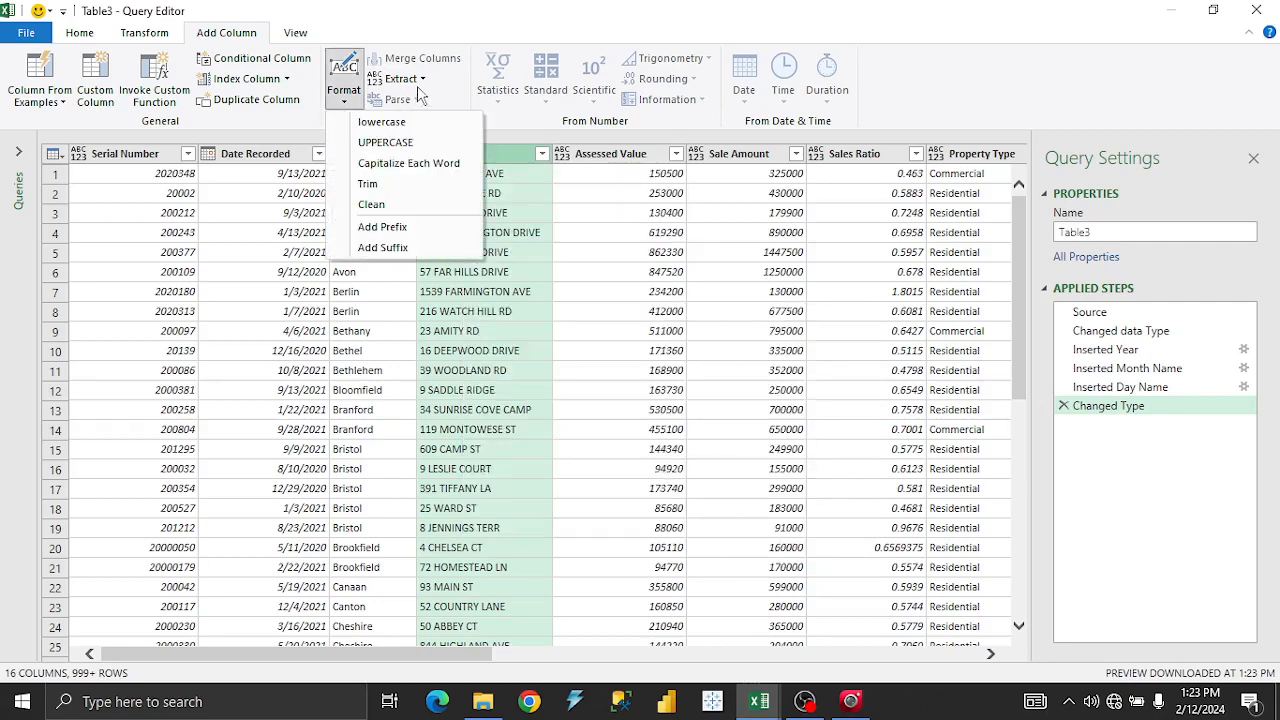
right_click(513, 158)
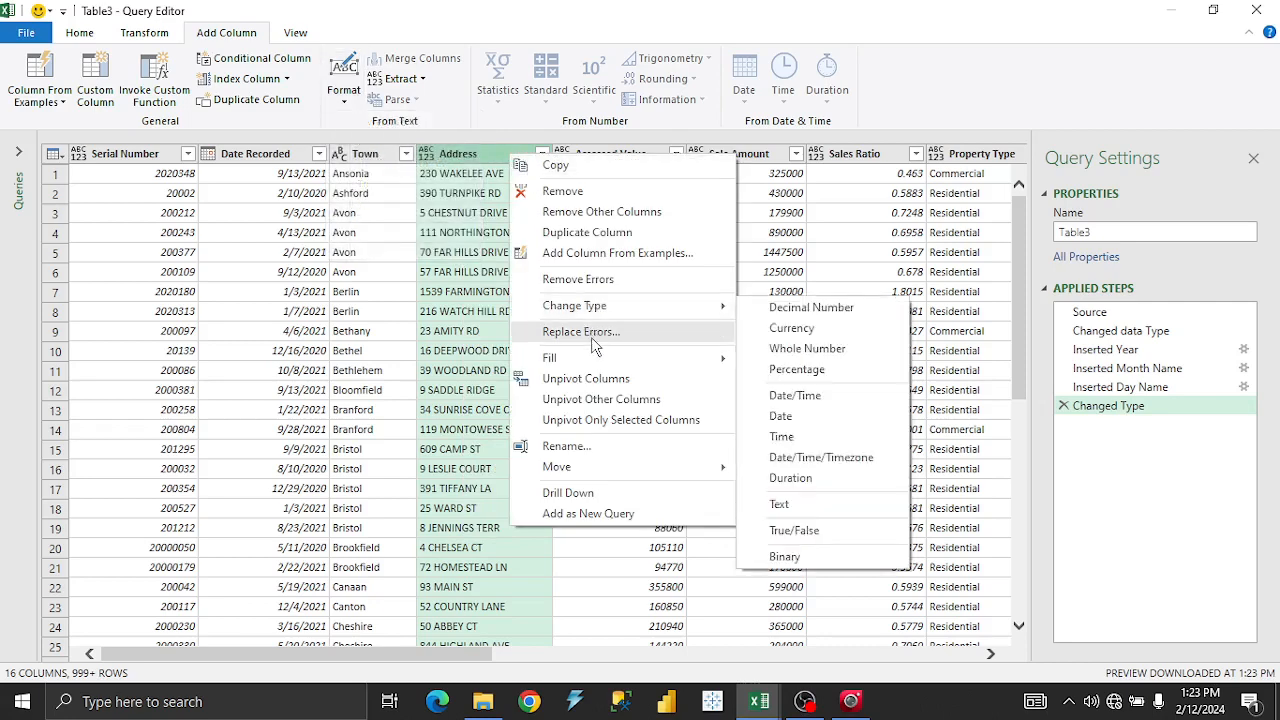
mouse_move(617, 476)
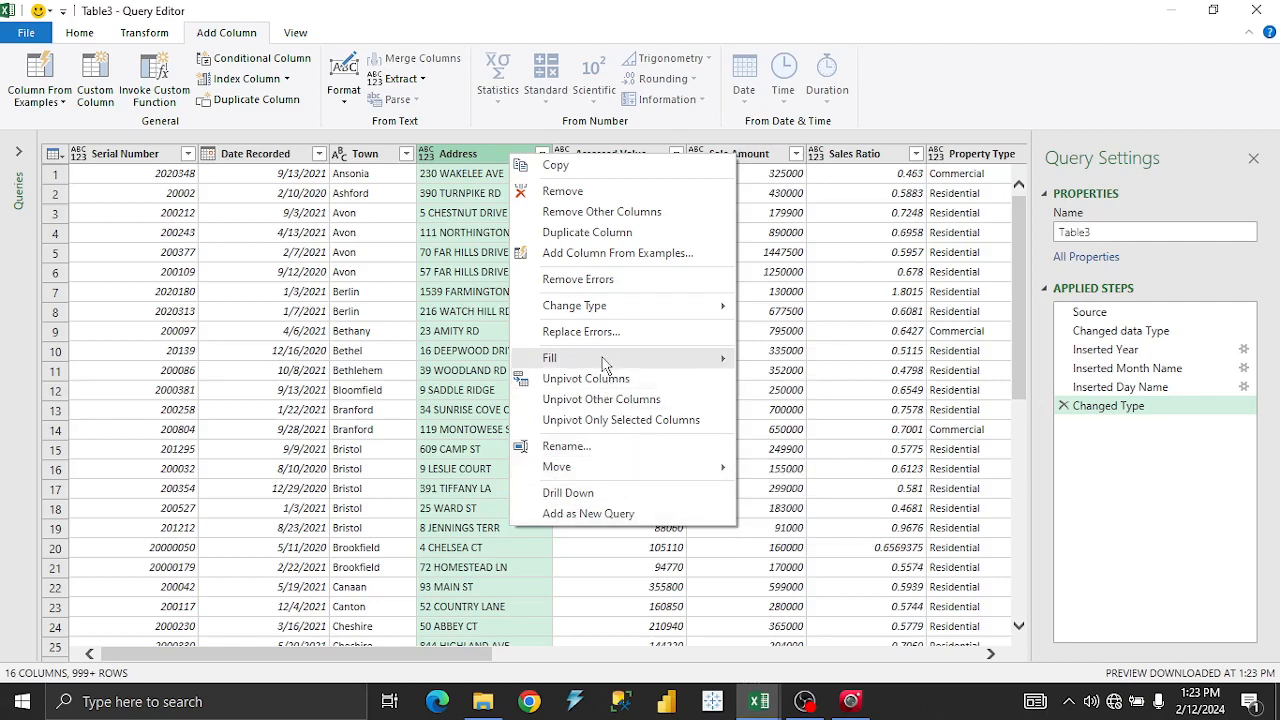
mouse_move(605, 360)
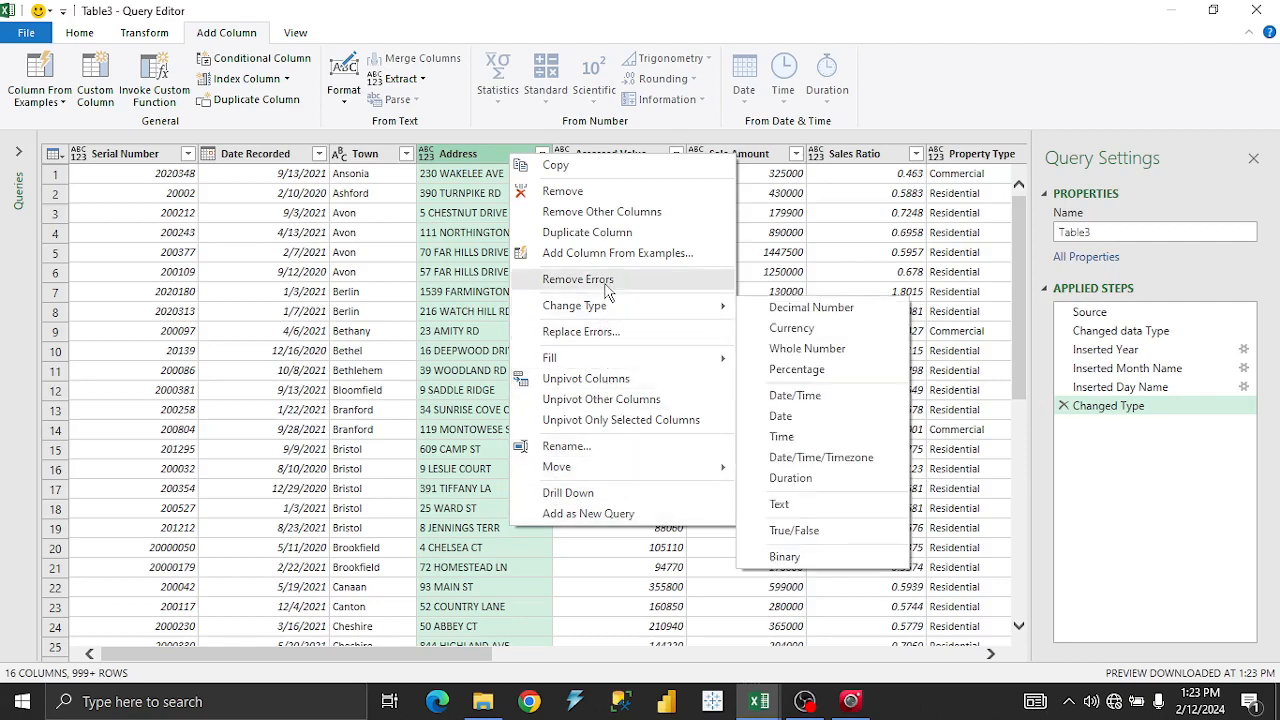
click(345, 103)
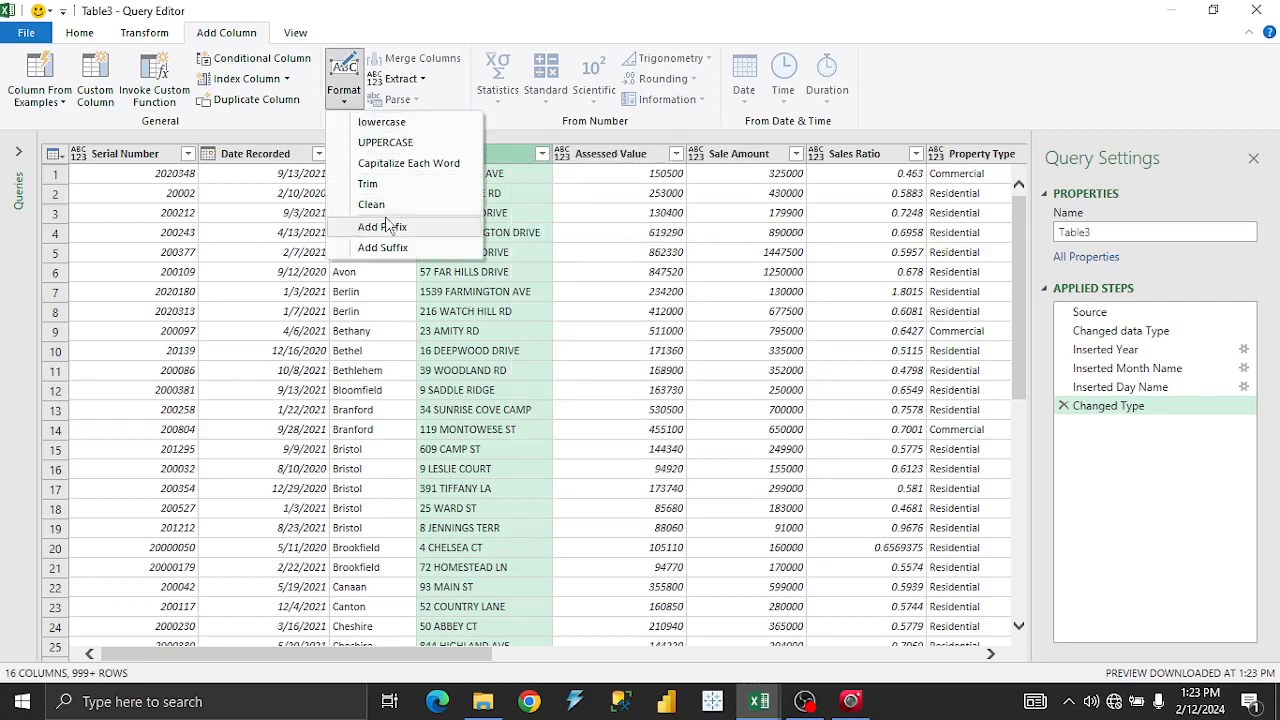
Add a Capitalize Each Word column holding title-cased copies of Address.
click(404, 166)
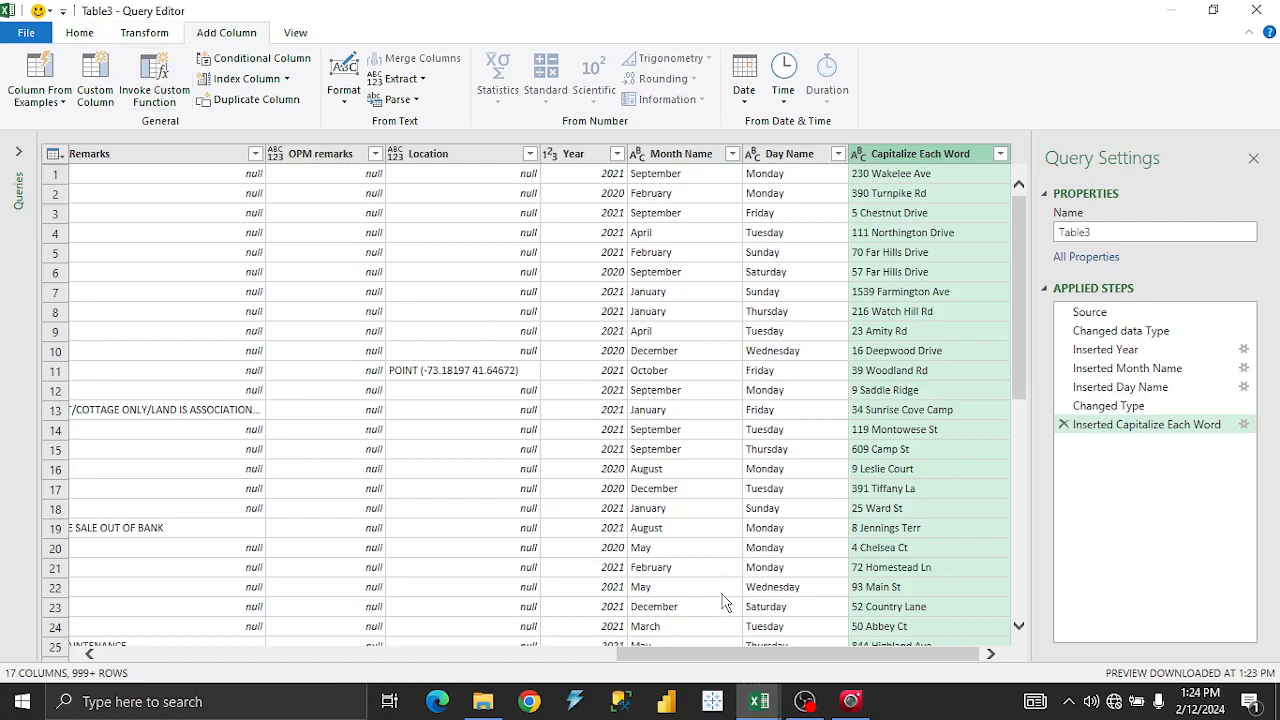
drag(746, 654, 262, 655)
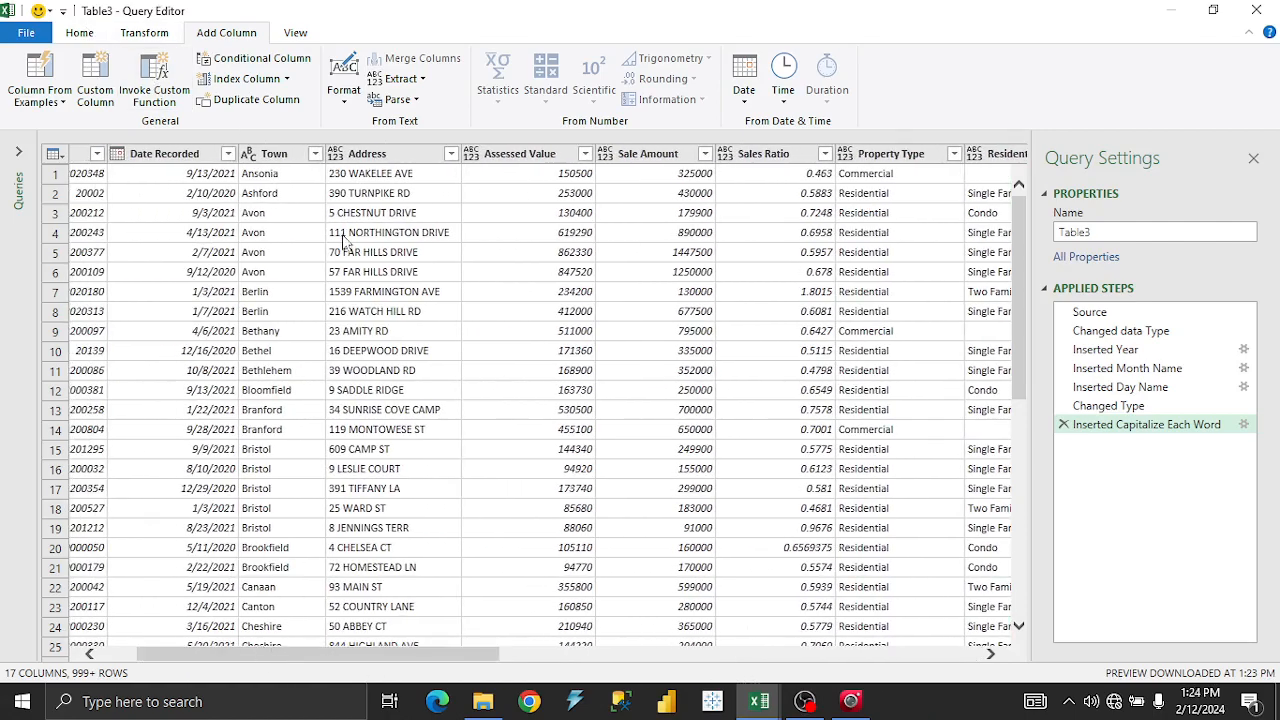
click(90, 38)
right_click(394, 162)
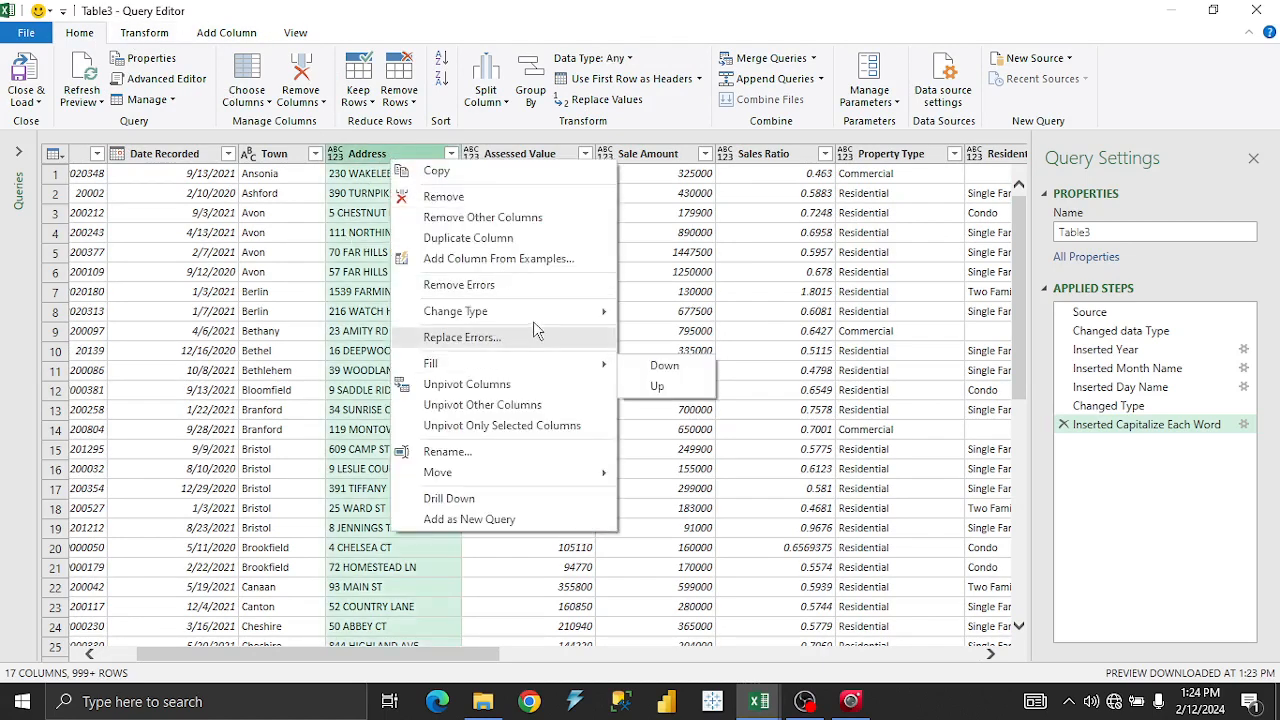
mouse_move(535, 320)
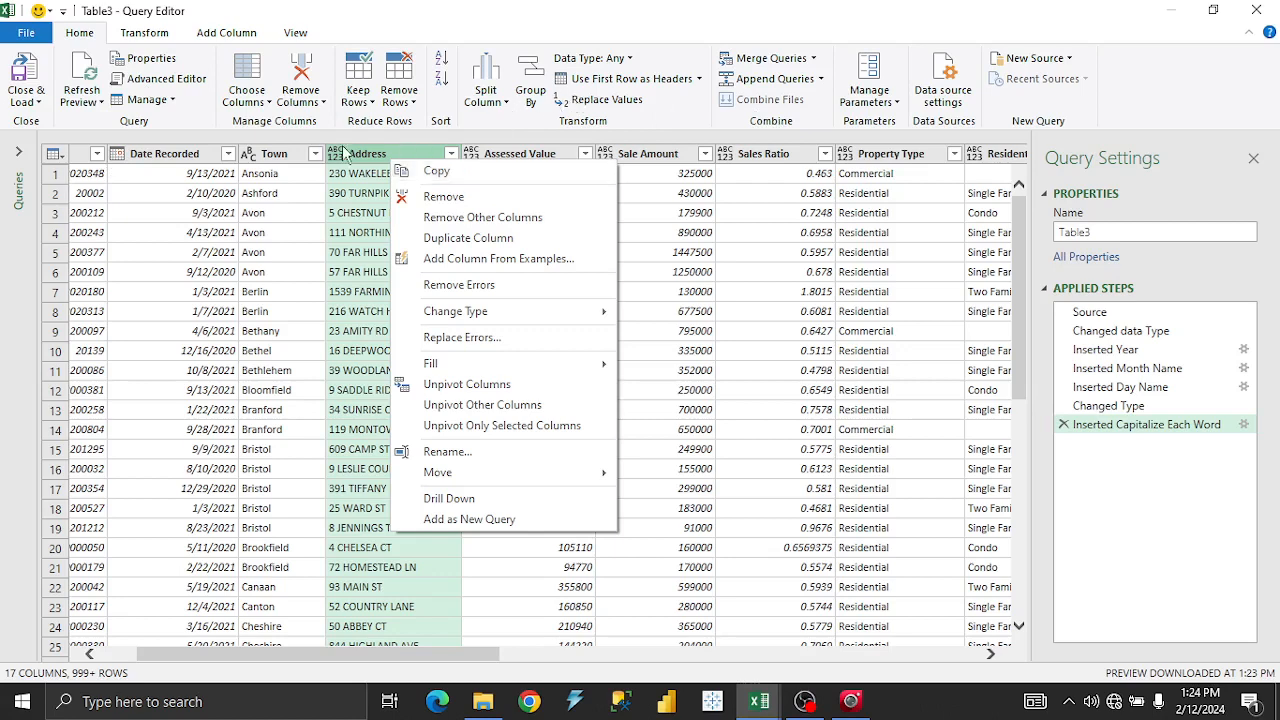
click(140, 33)
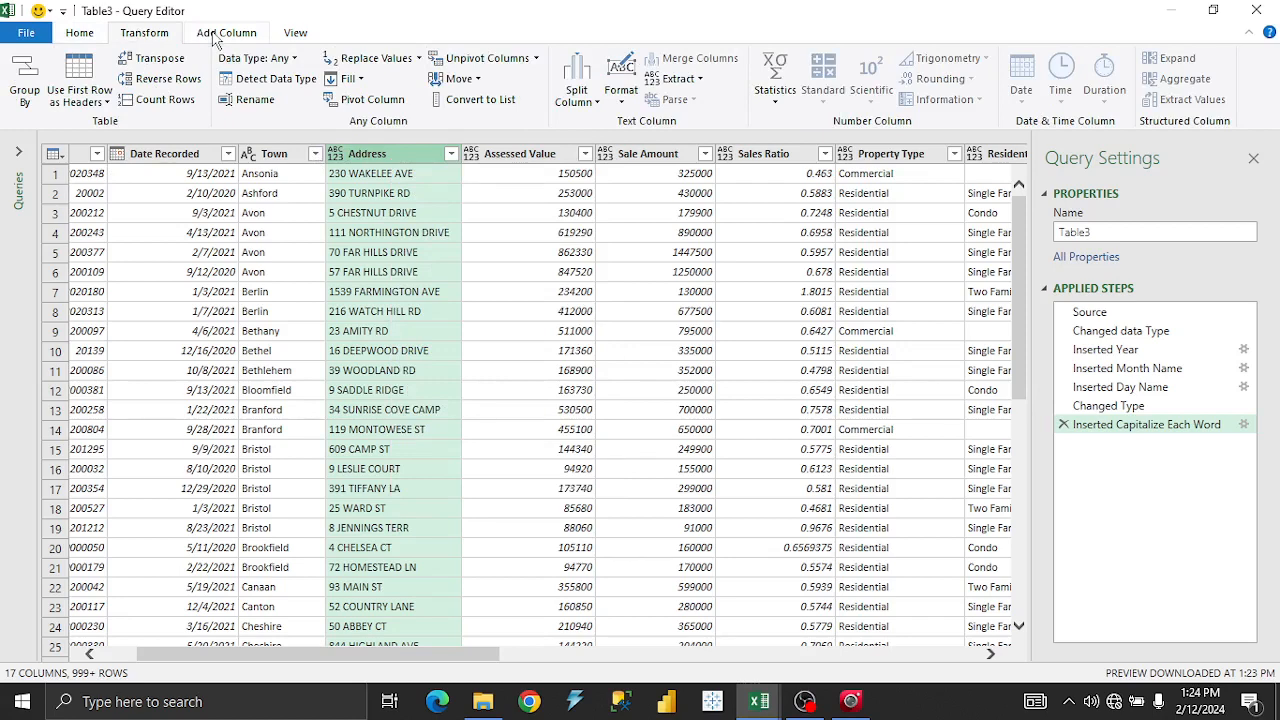
click(621, 98)
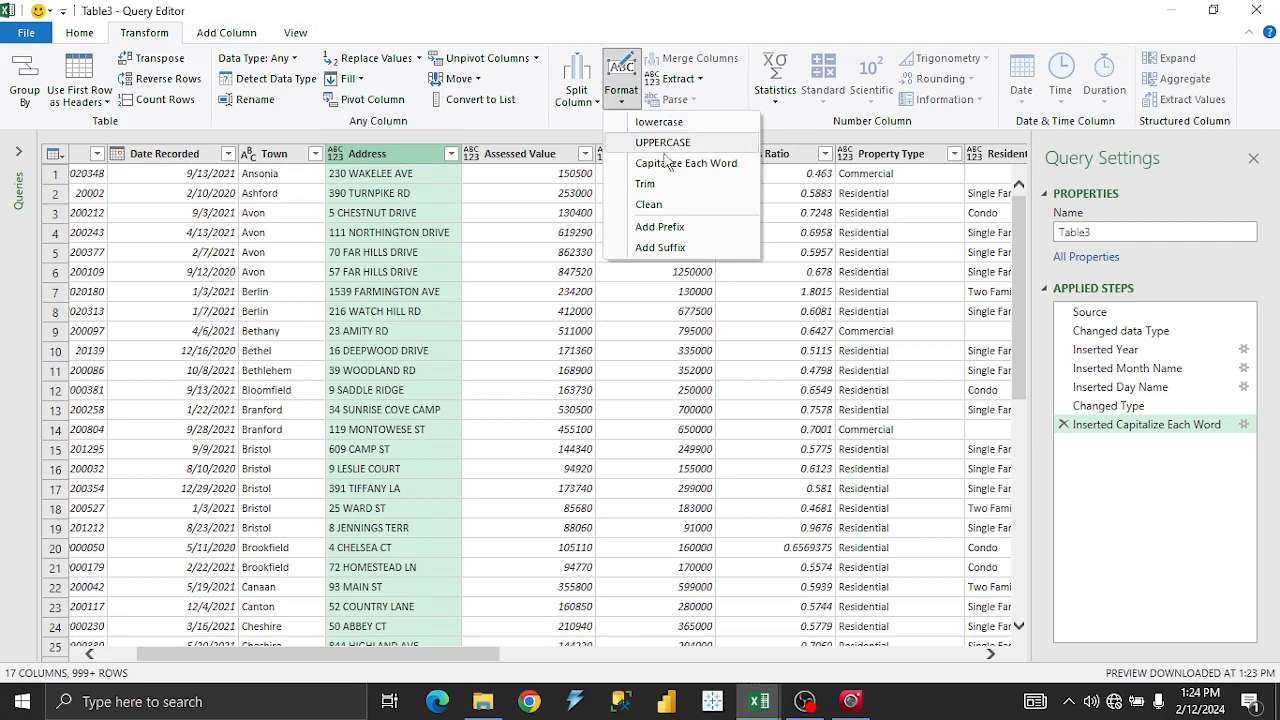
click(667, 162)
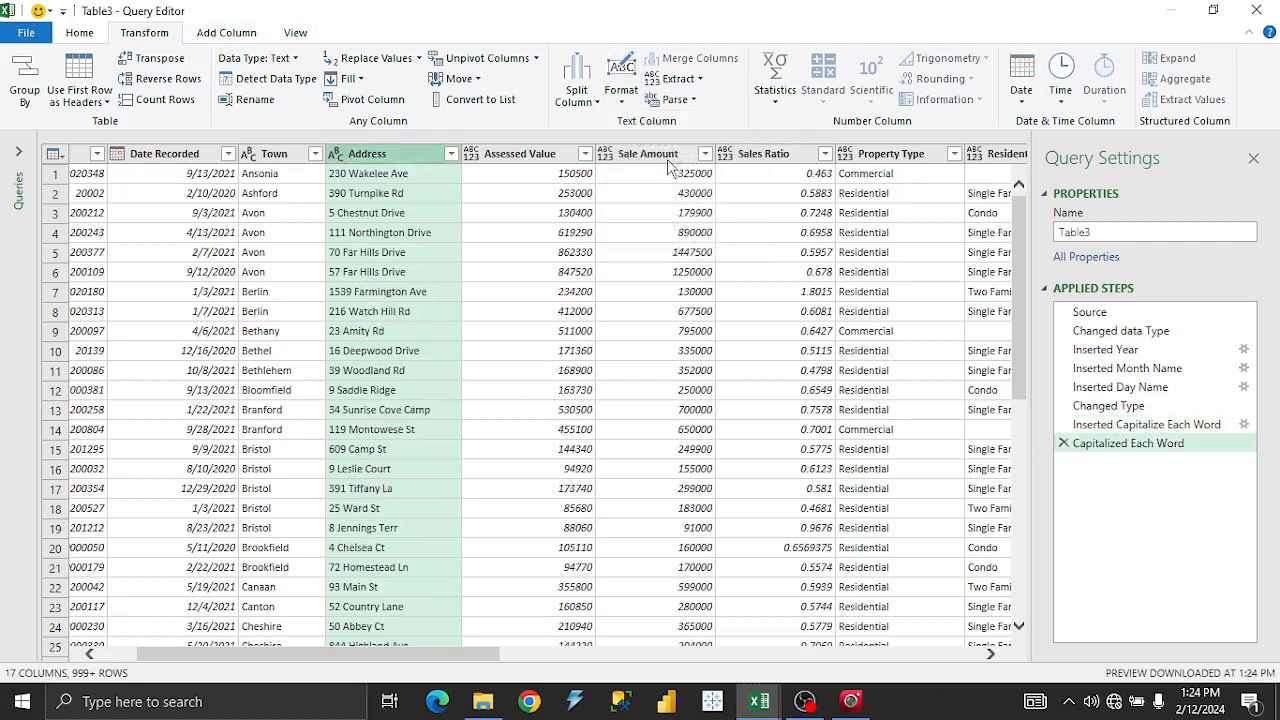
click(969, 655)
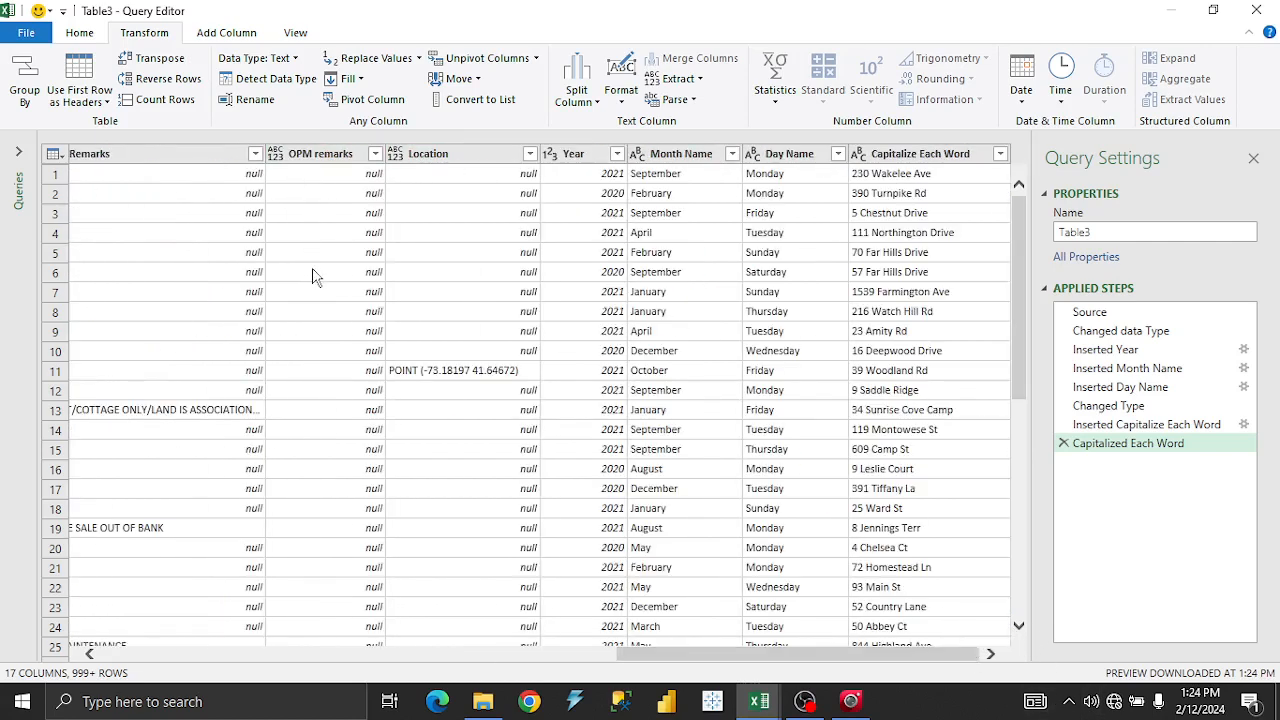
Browse the Add Column and Transform ribbons and scroll back to the earlier columns.
click(205, 40)
click(232, 38)
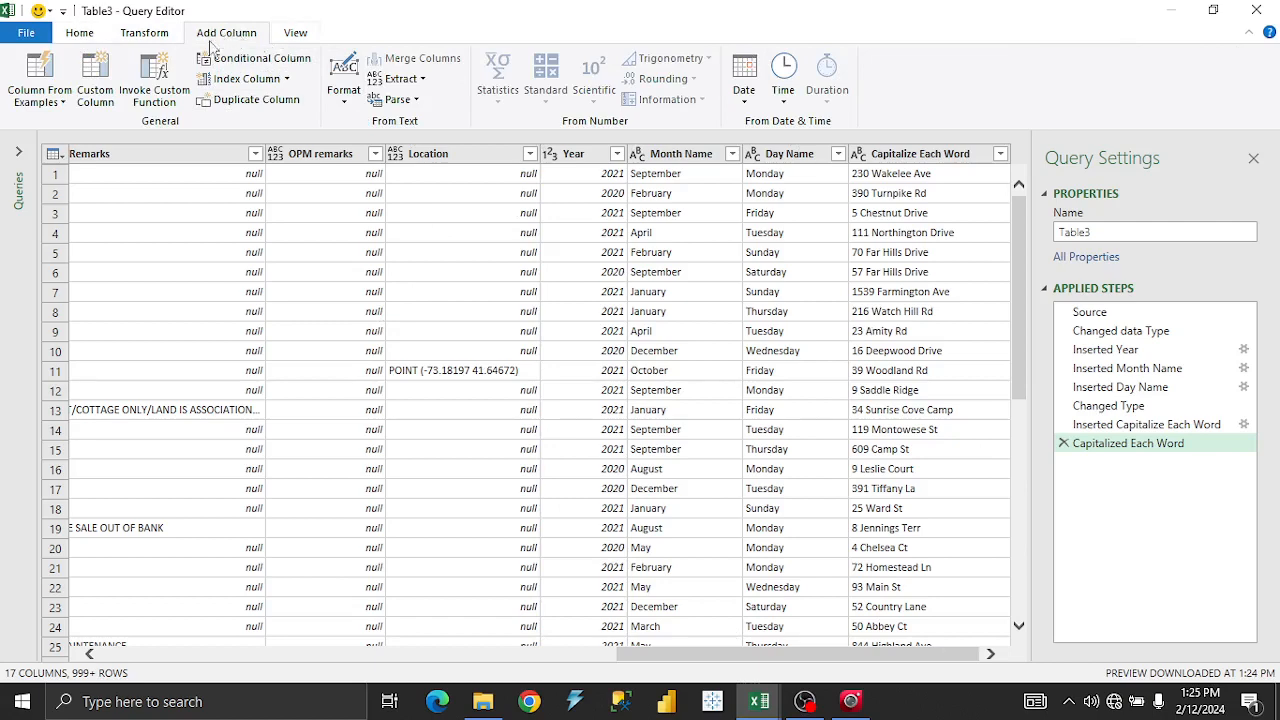
click(144, 33)
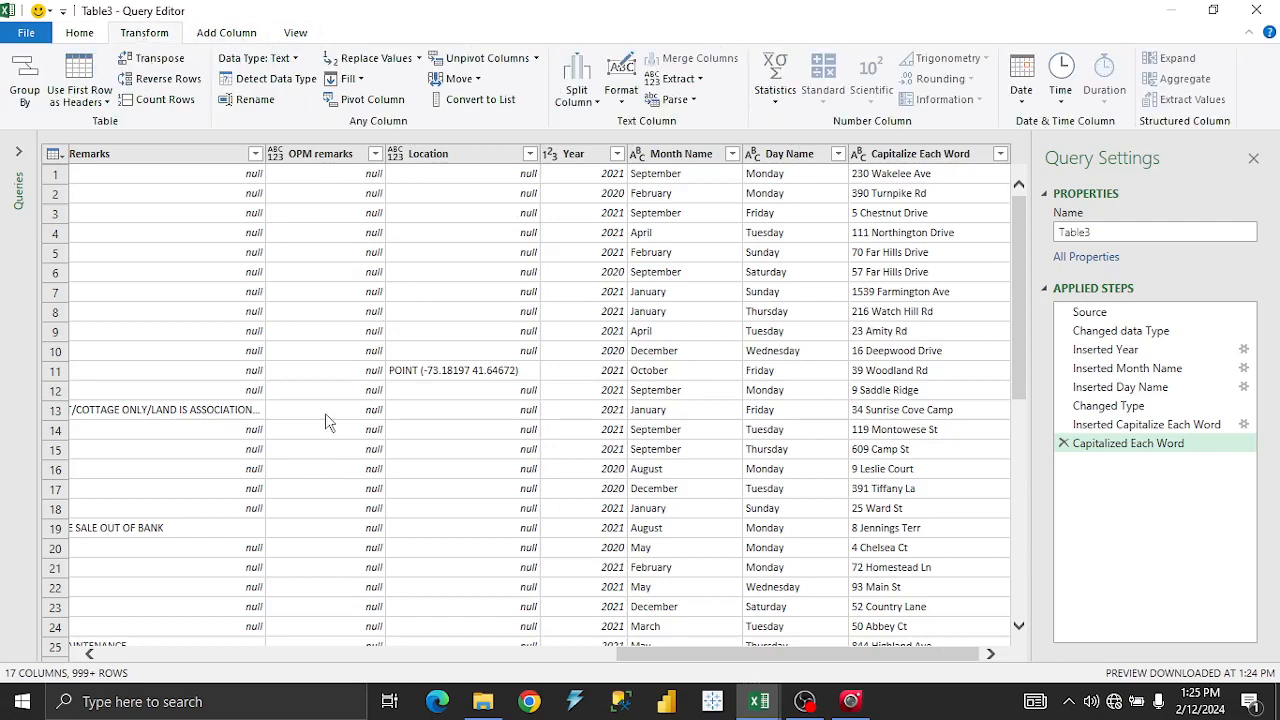
click(234, 653)
click(234, 654)
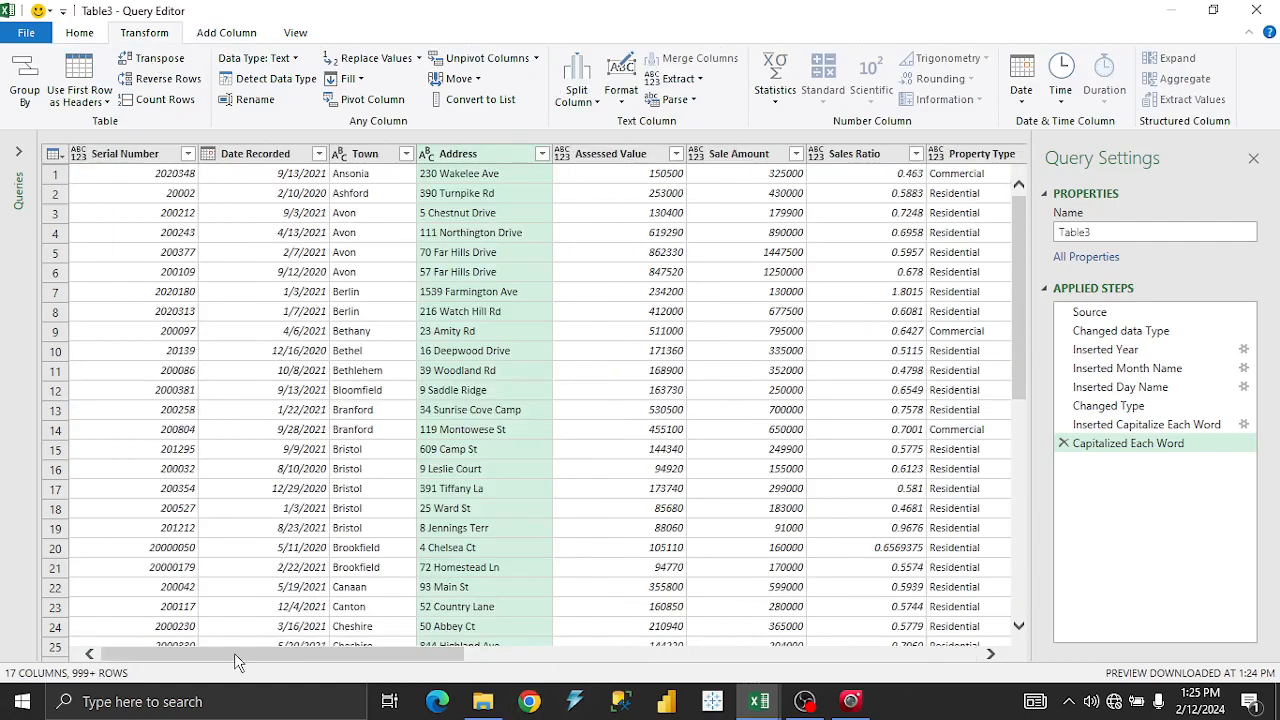
drag(234, 654, 817, 686)
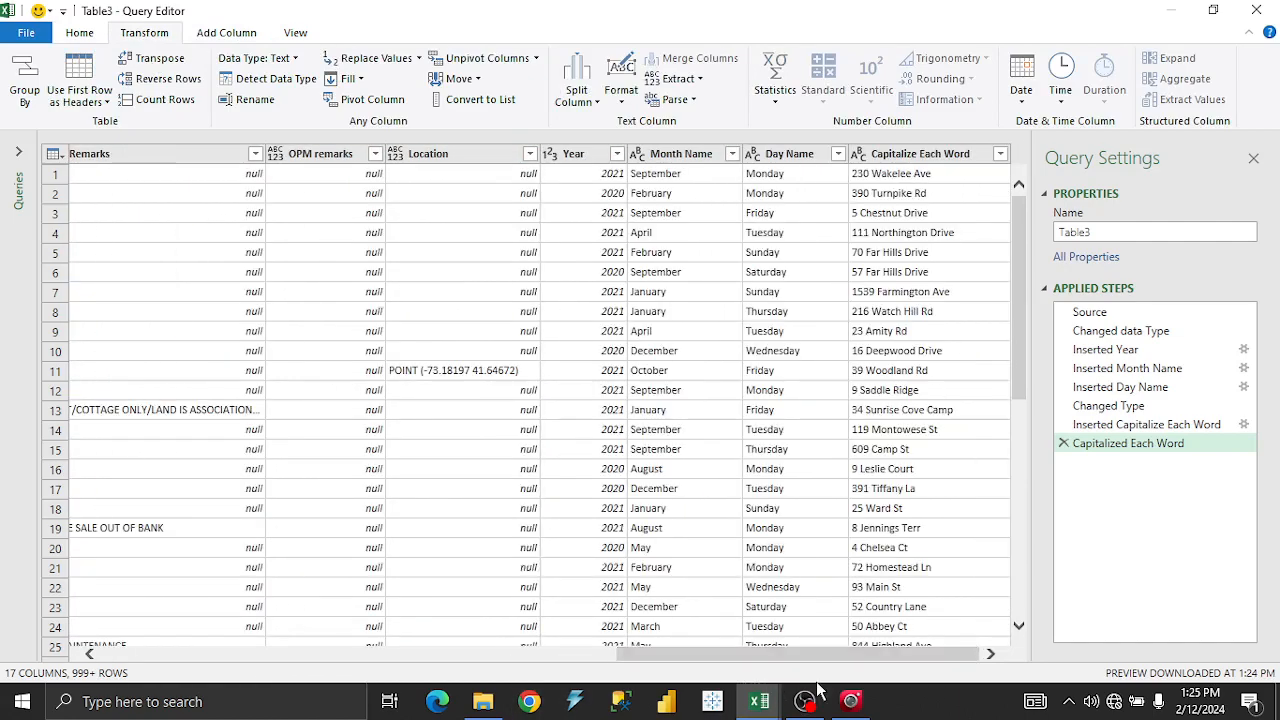
Remove the duplicate Capitalize Each Word column, leaving 16 columns.
click(897, 158)
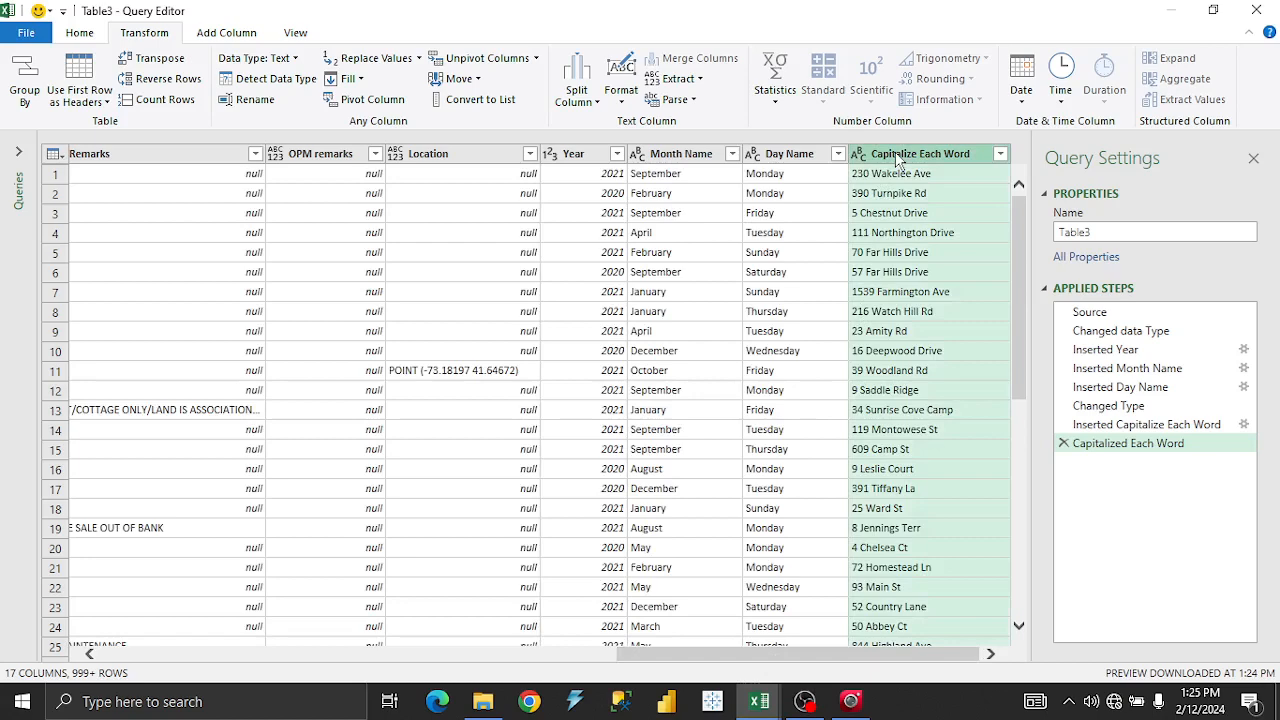
right_click(897, 155)
click(937, 189)
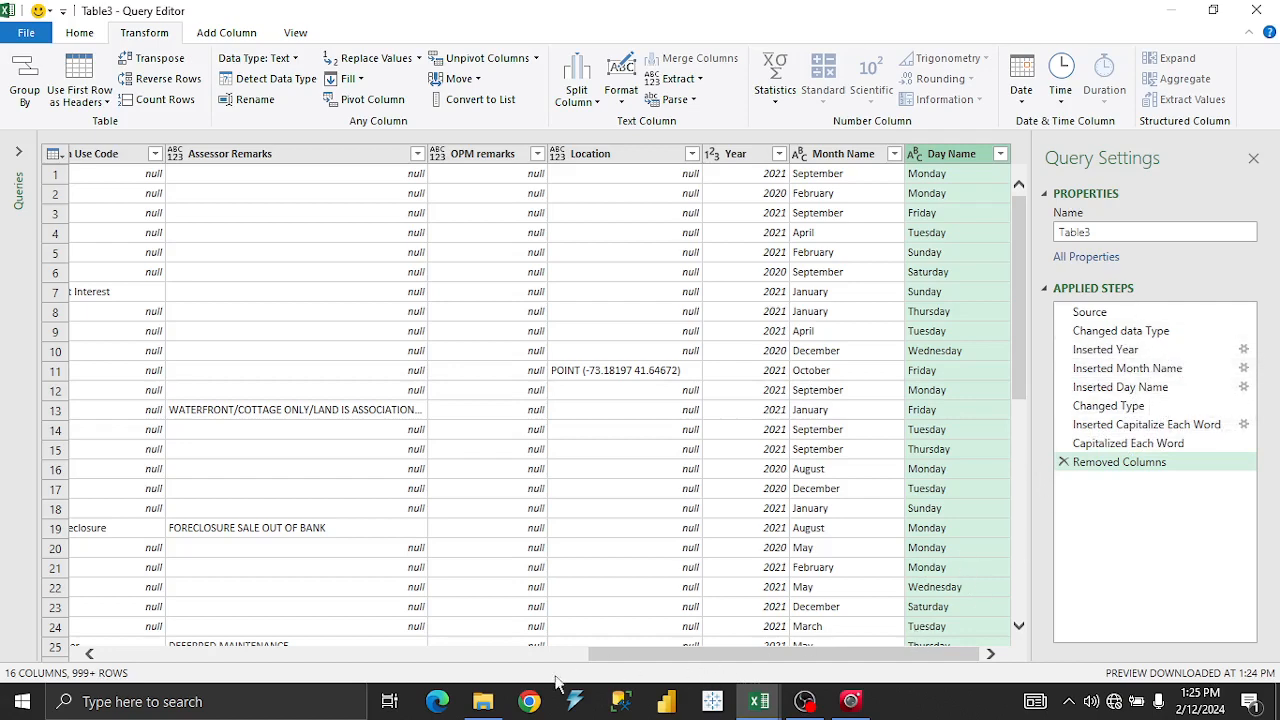
click(520, 654)
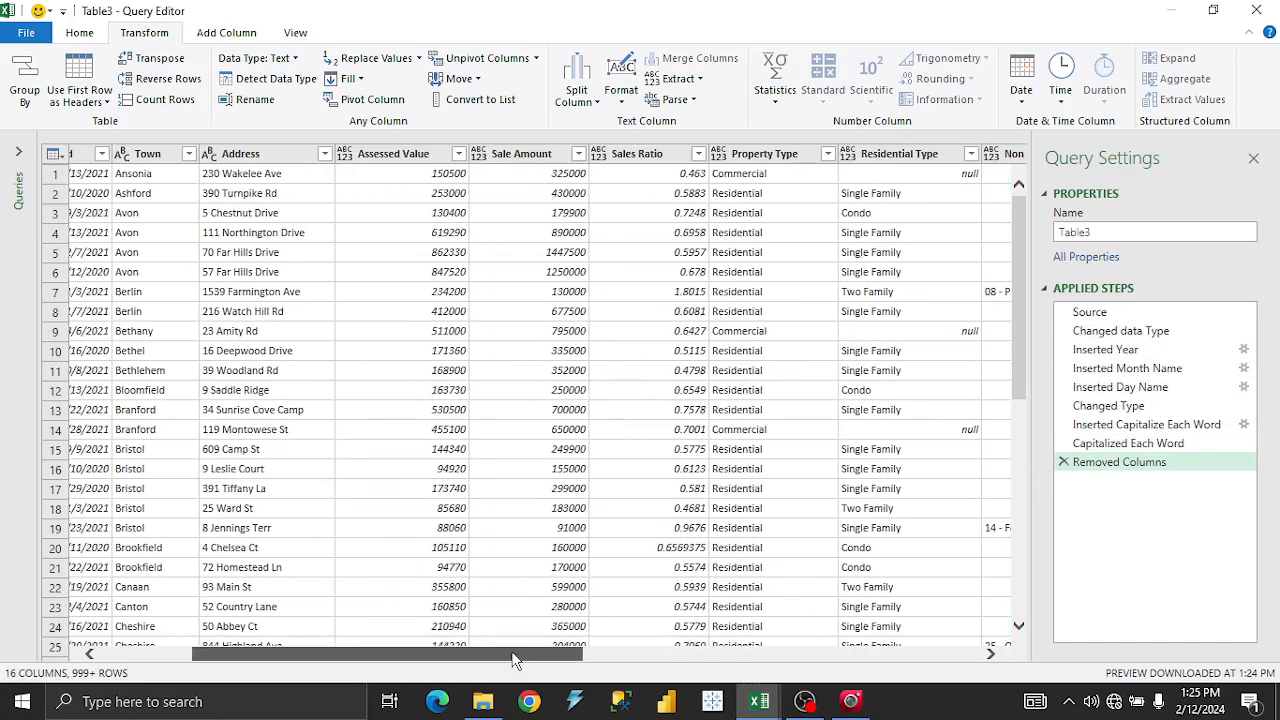
Change Assessed Value's type to Whole Number, showing values like 150500.
drag(513, 660, 556, 646)
right_click(330, 155)
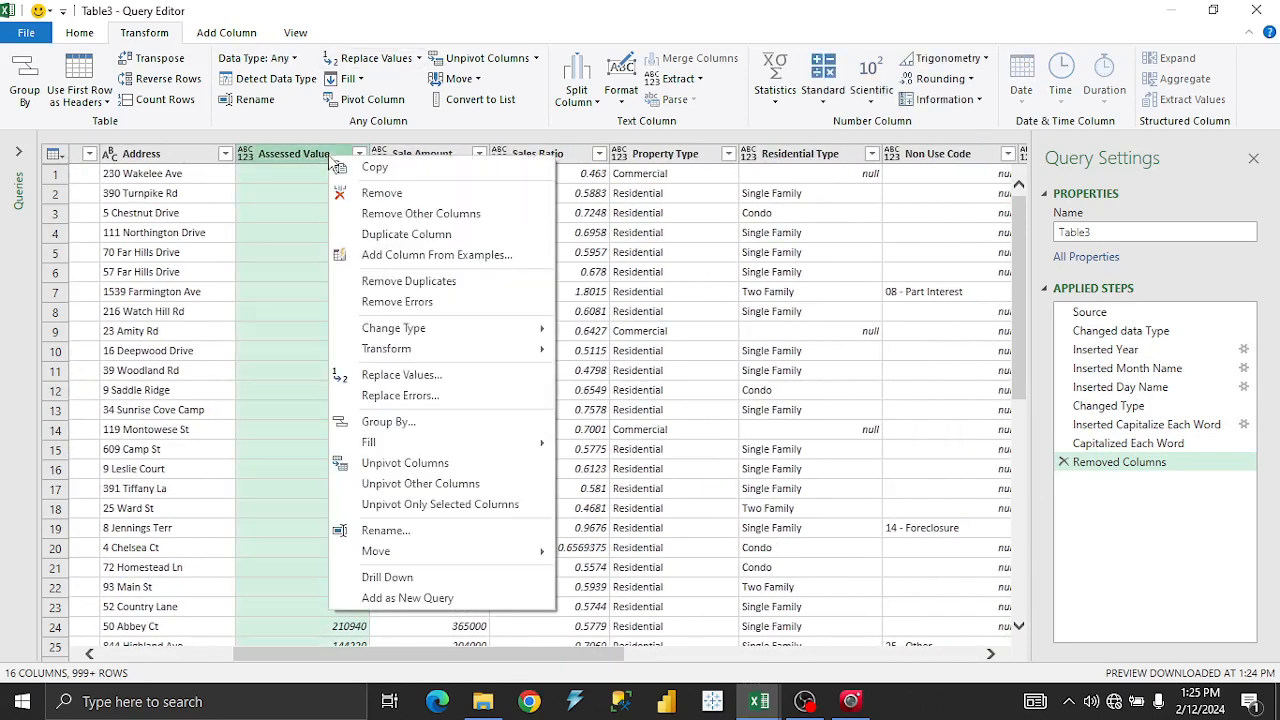
mouse_move(445, 335)
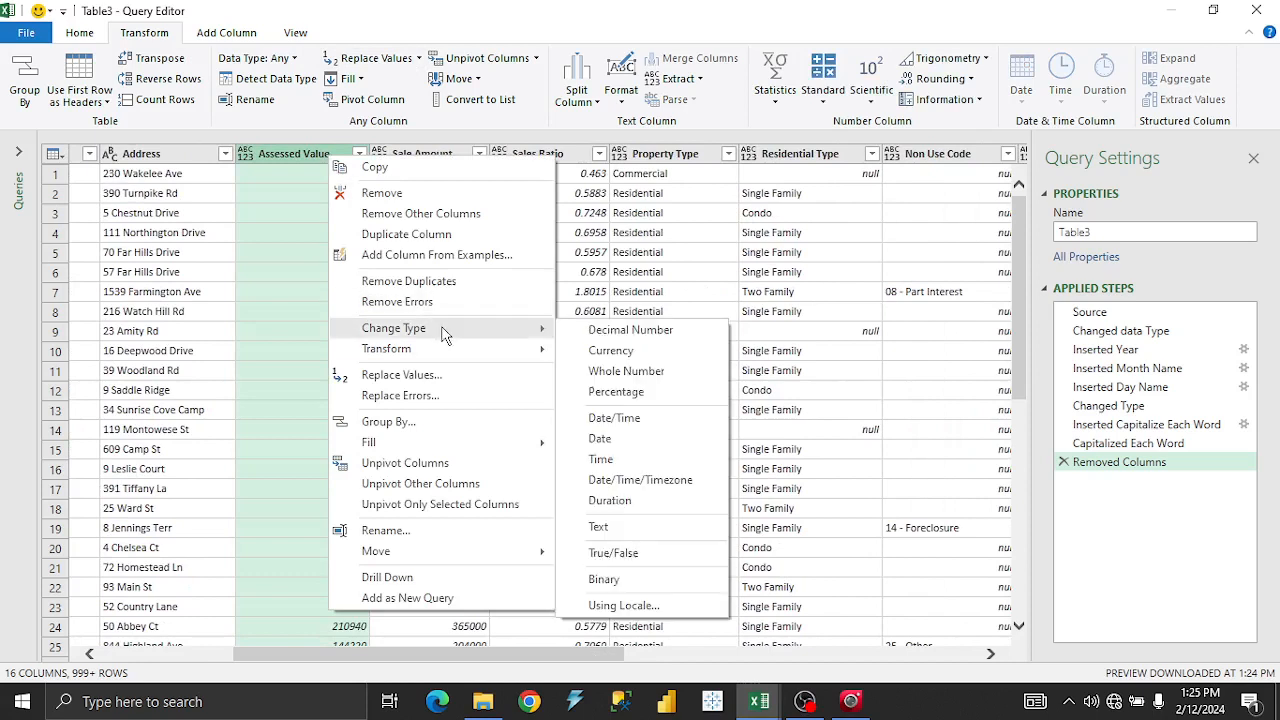
click(626, 371)
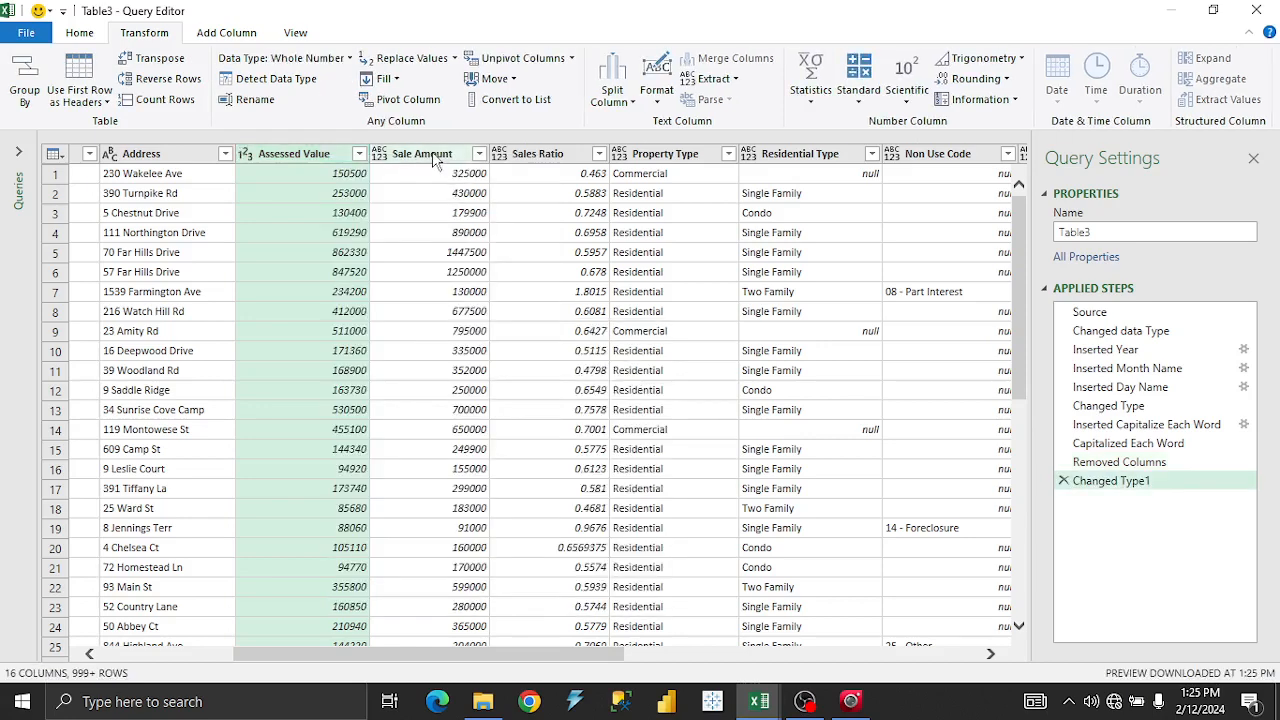
Set the Sale Amount column's data type to Currency.
right_click(437, 158)
mouse_move(546, 325)
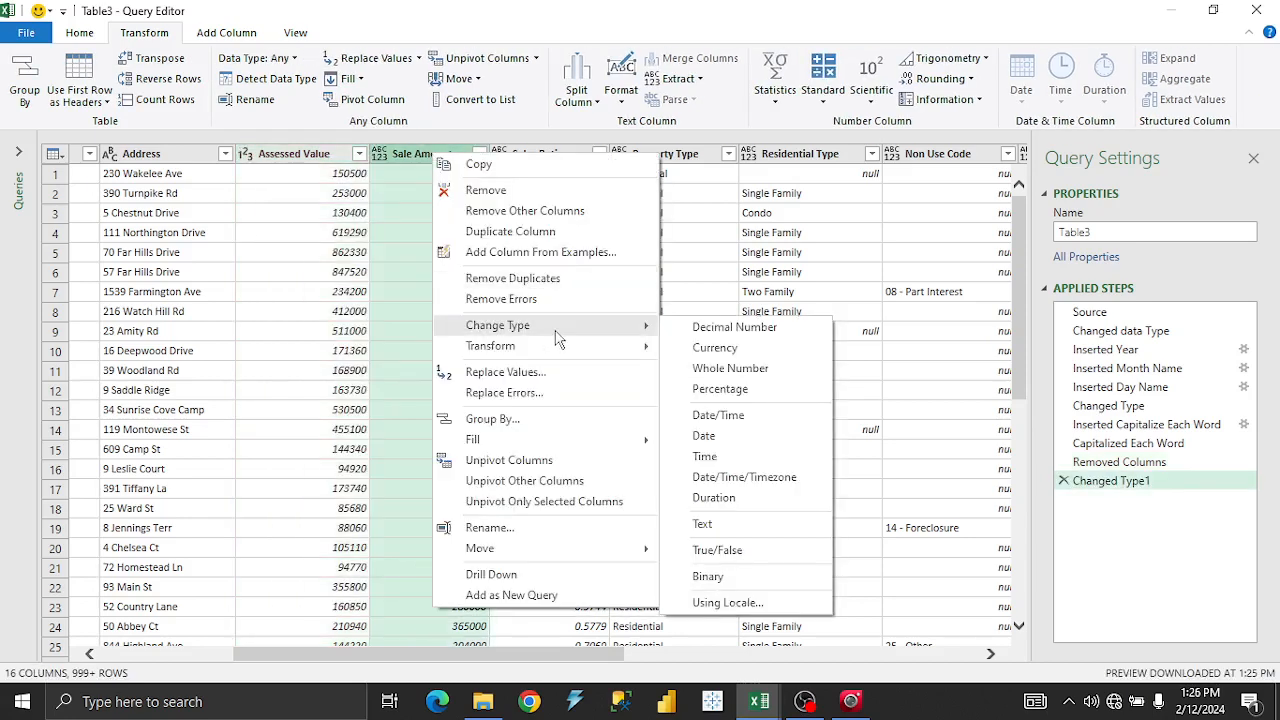
click(711, 356)
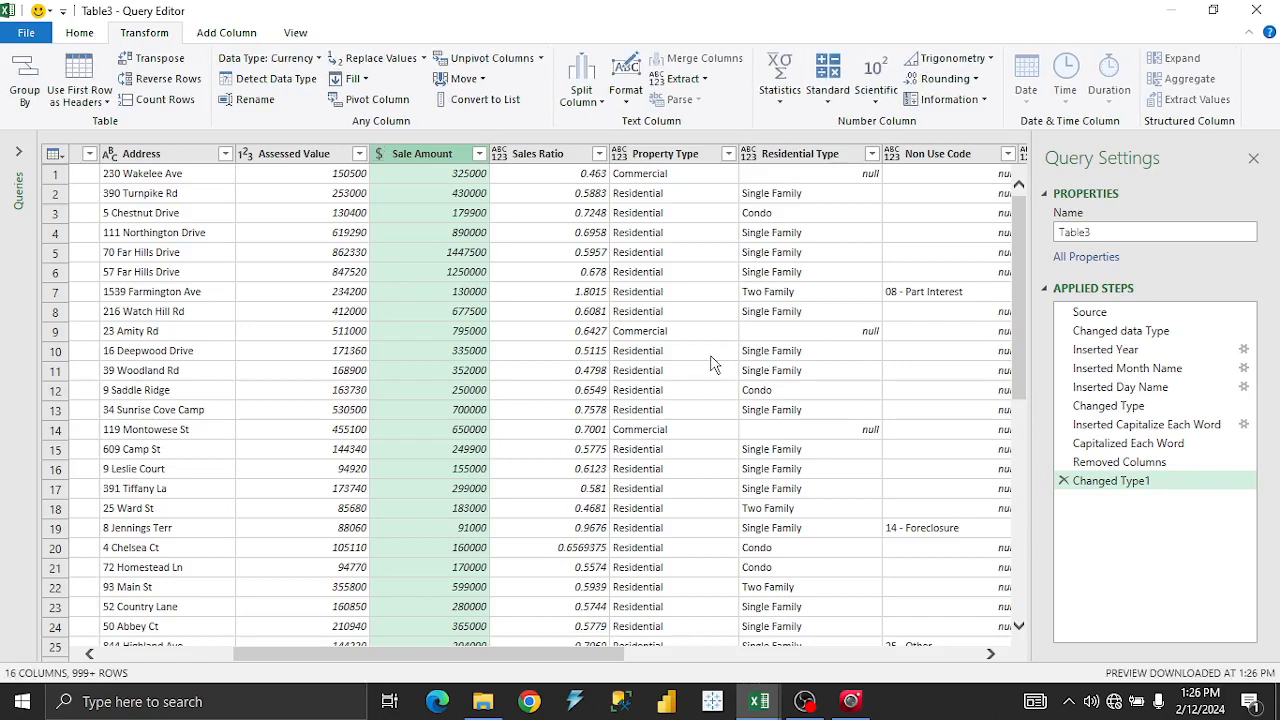
Reopen the Sale Amount column and cell menus and dismiss them without changes.
right_click(457, 160)
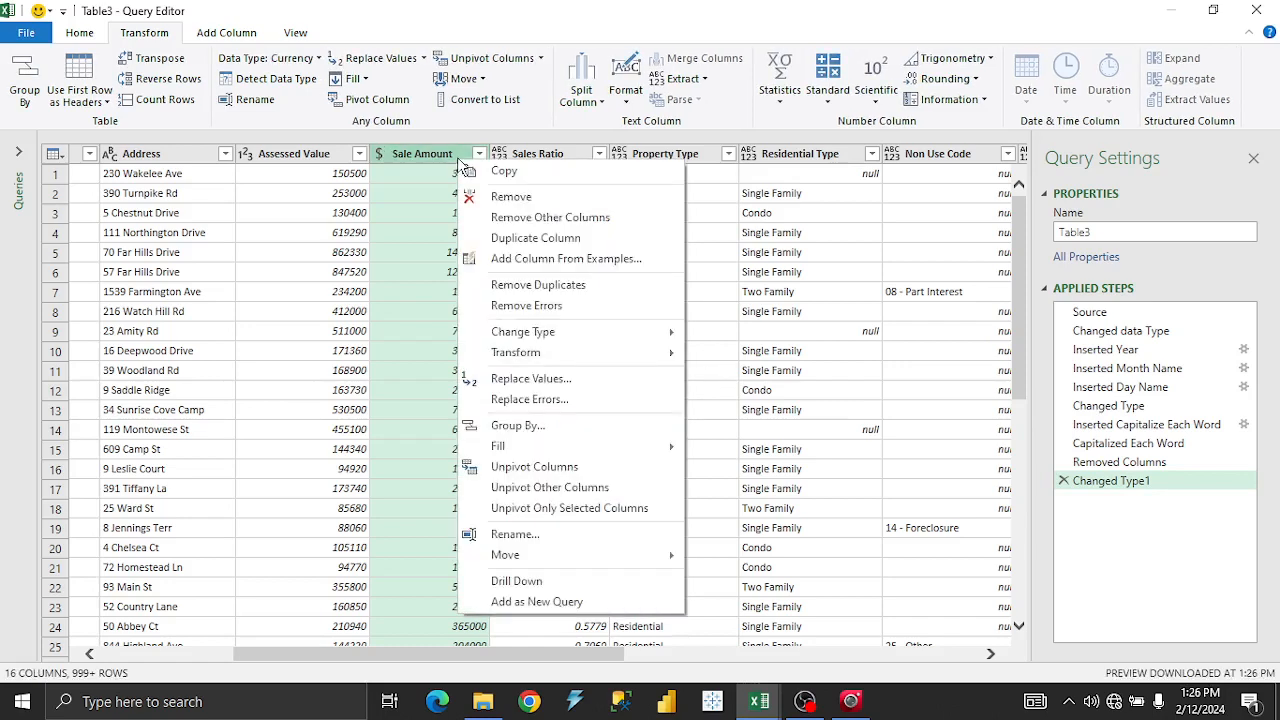
click(391, 156)
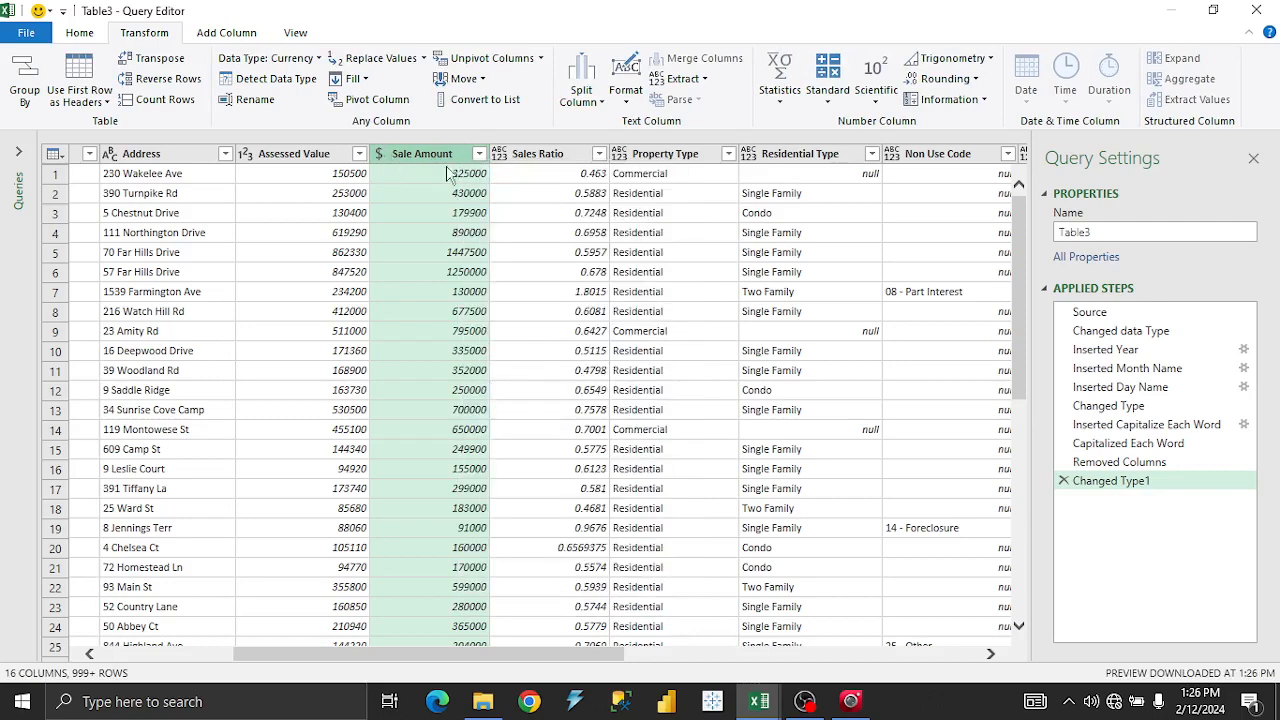
right_click(457, 177)
click(450, 158)
right_click(451, 160)
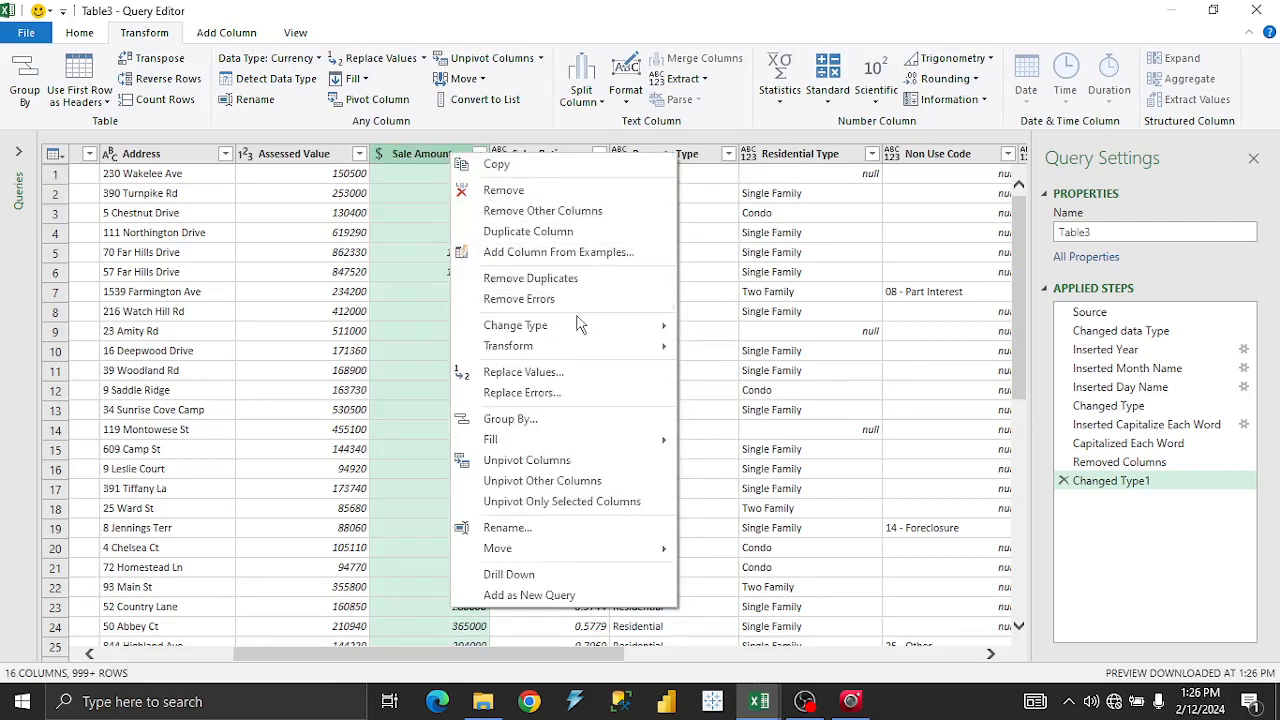
click(910, 705)
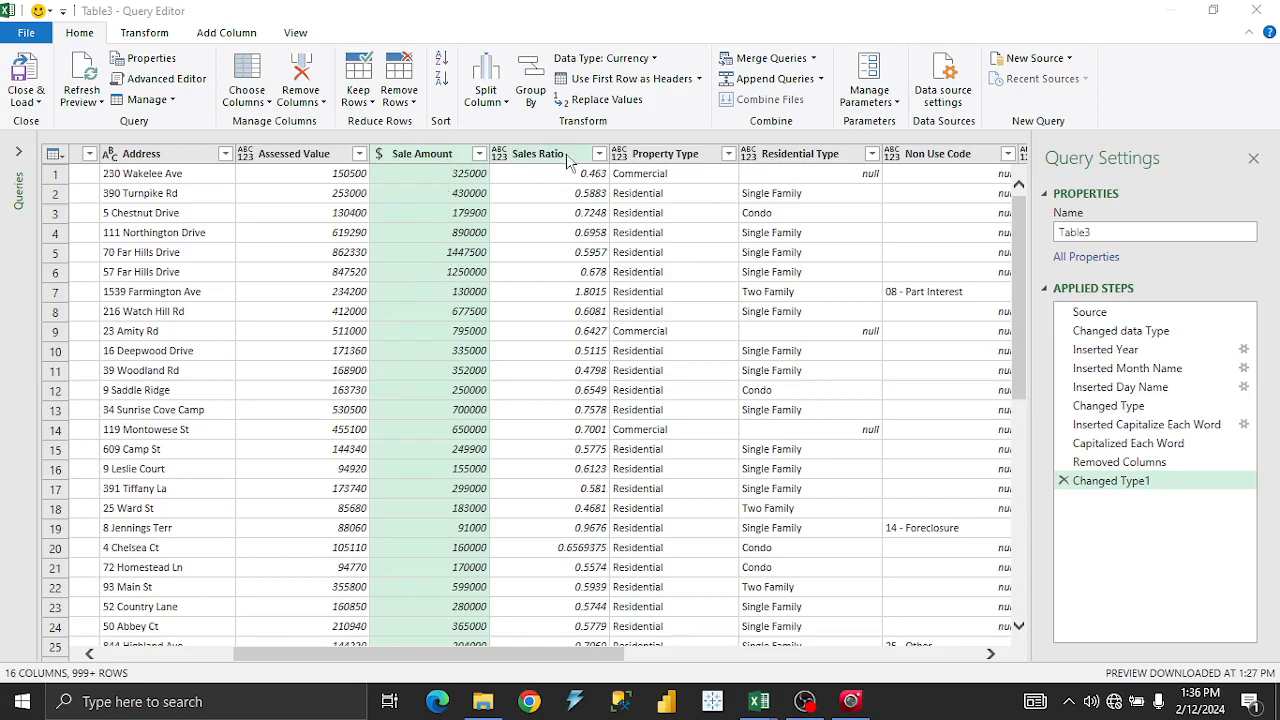
Change Sales Ratio to Whole Number so its ratios round to 0, 1 or 2.
right_click(446, 158)
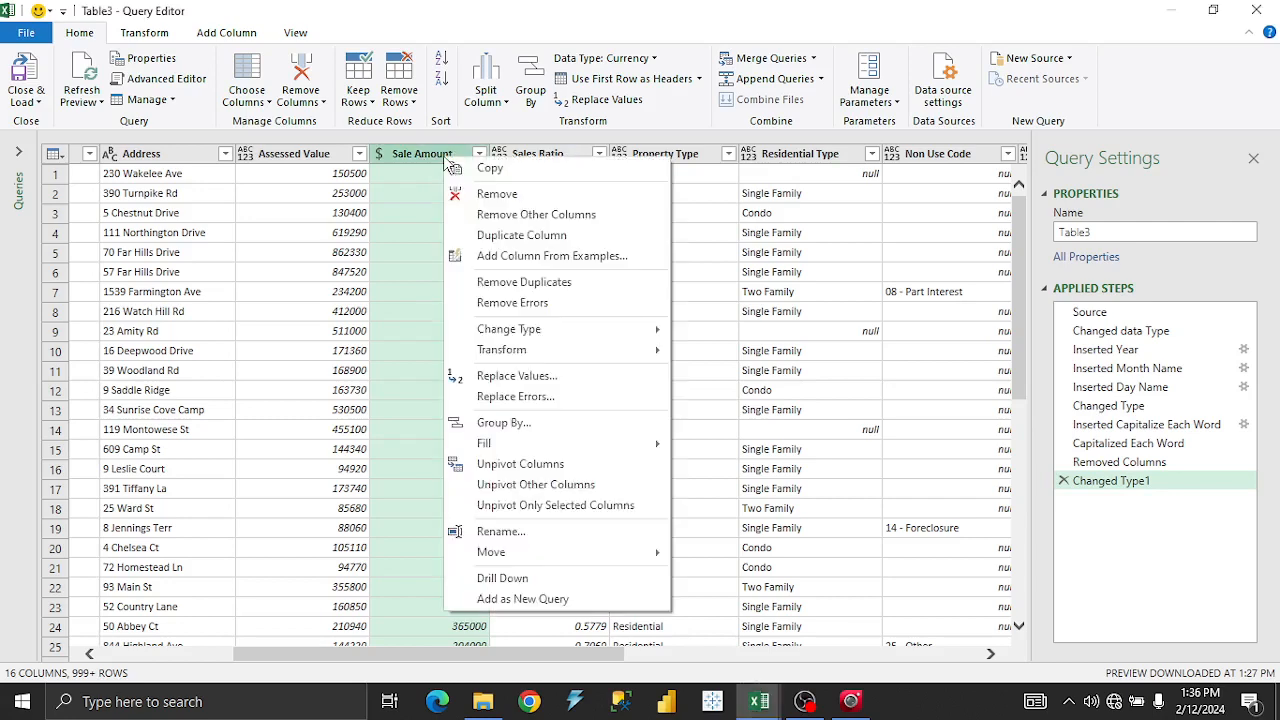
key(Escape)
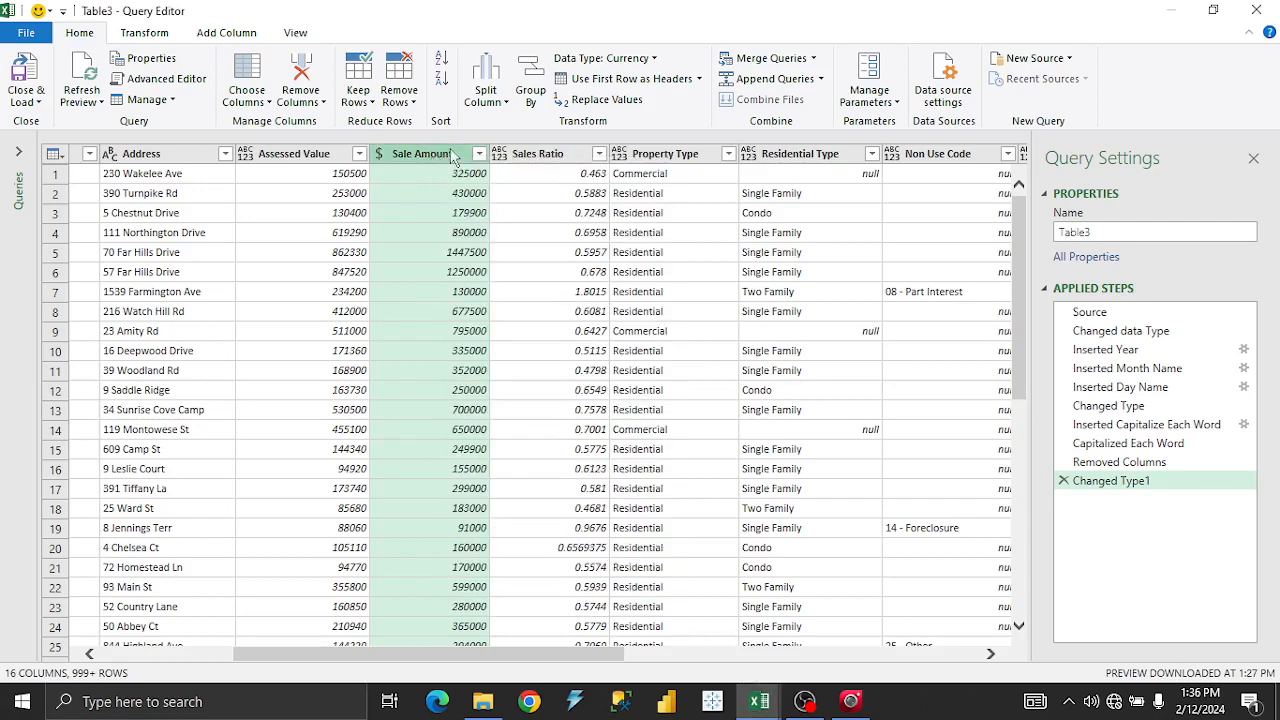
click(546, 165)
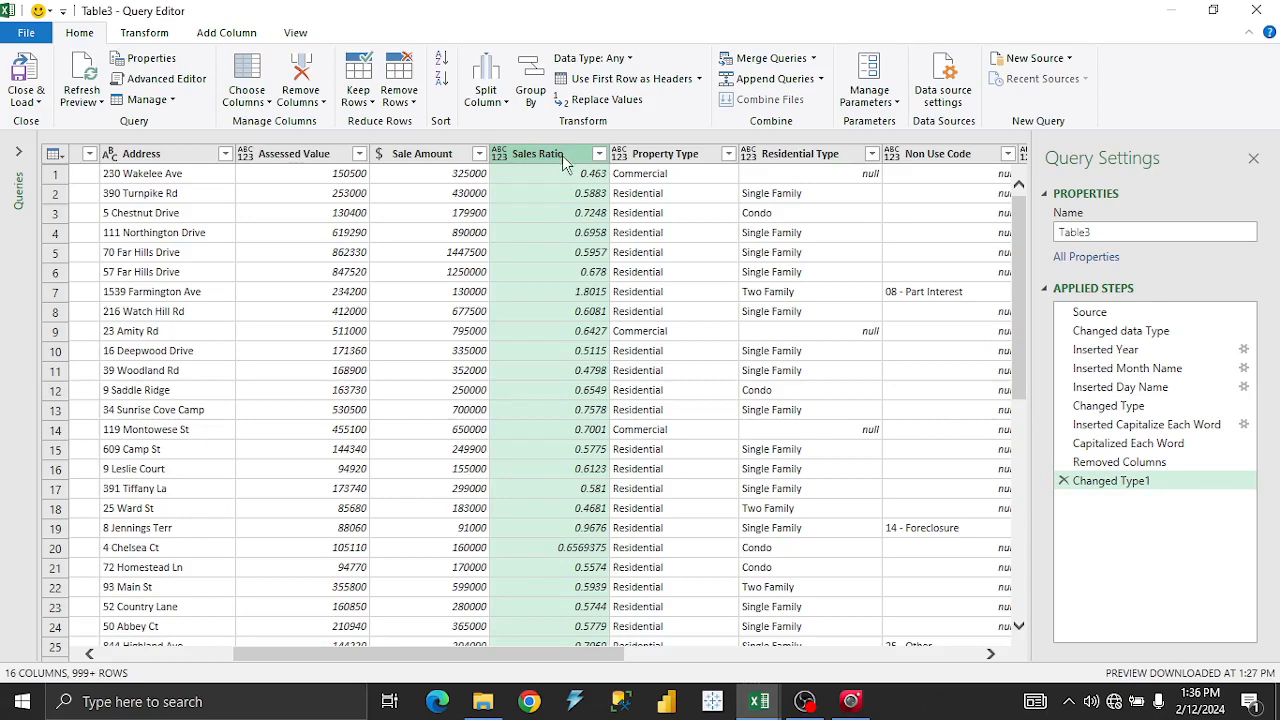
right_click(562, 155)
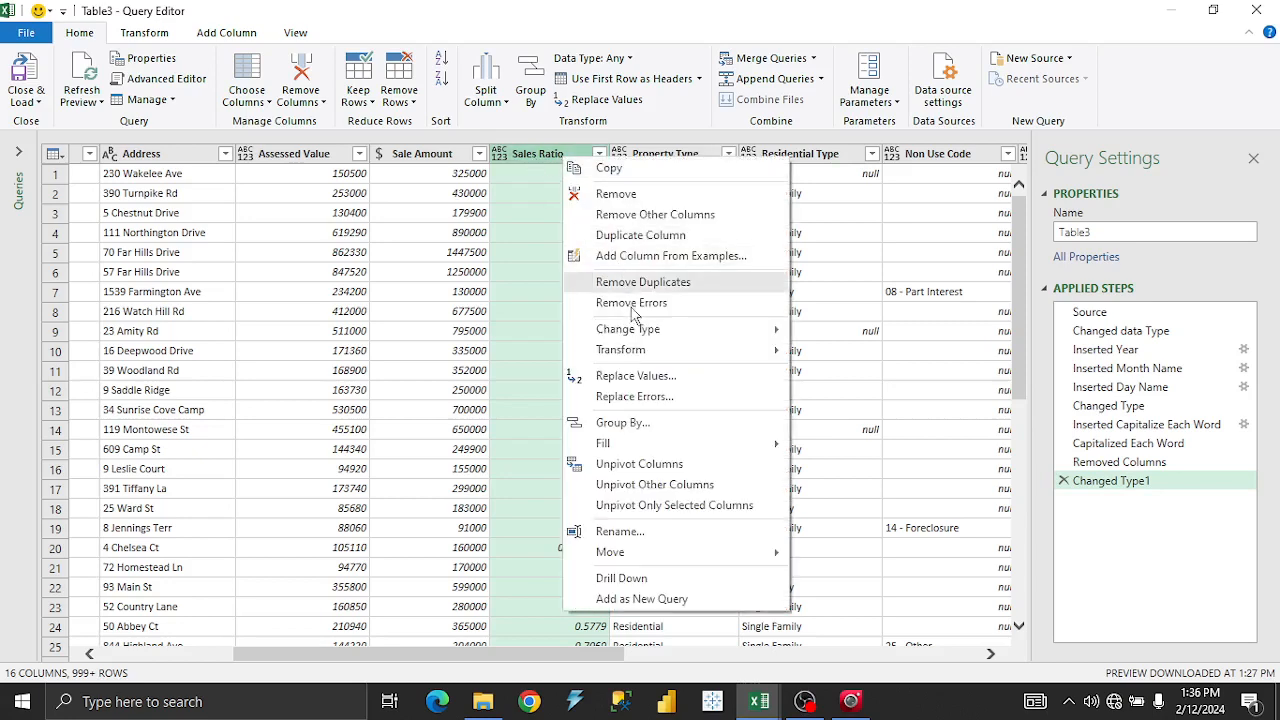
mouse_move(641, 330)
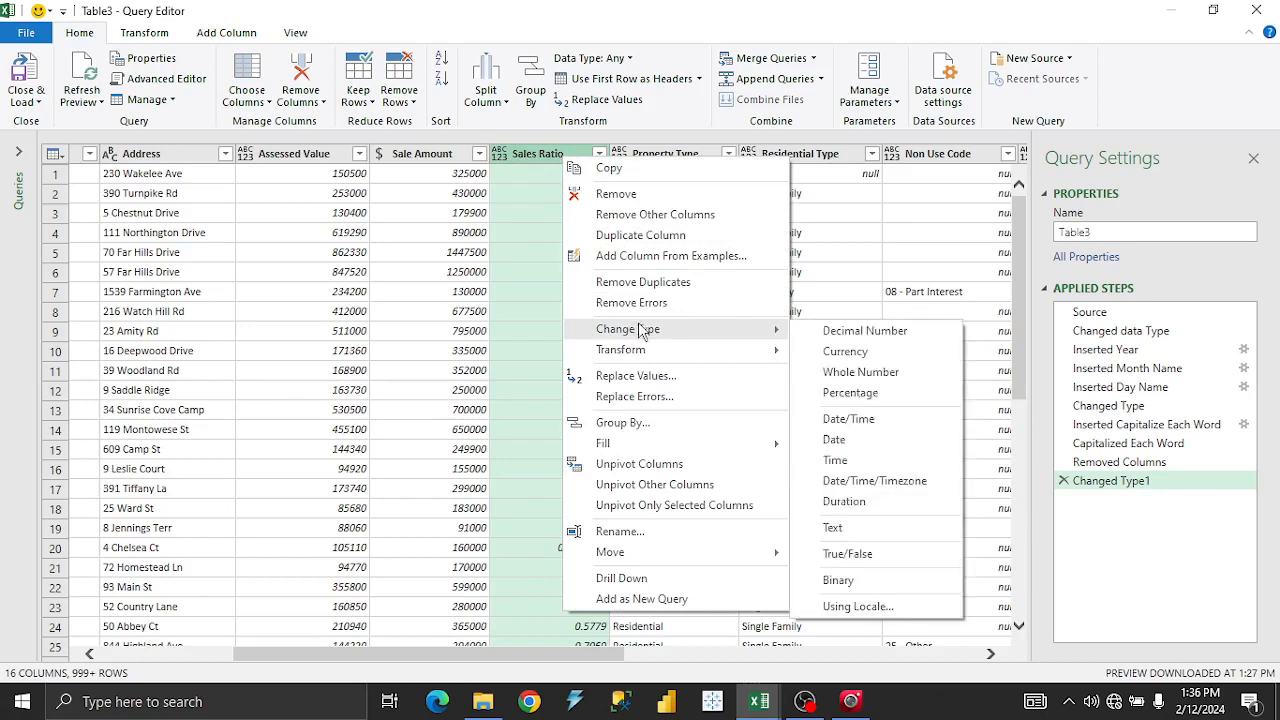
click(866, 376)
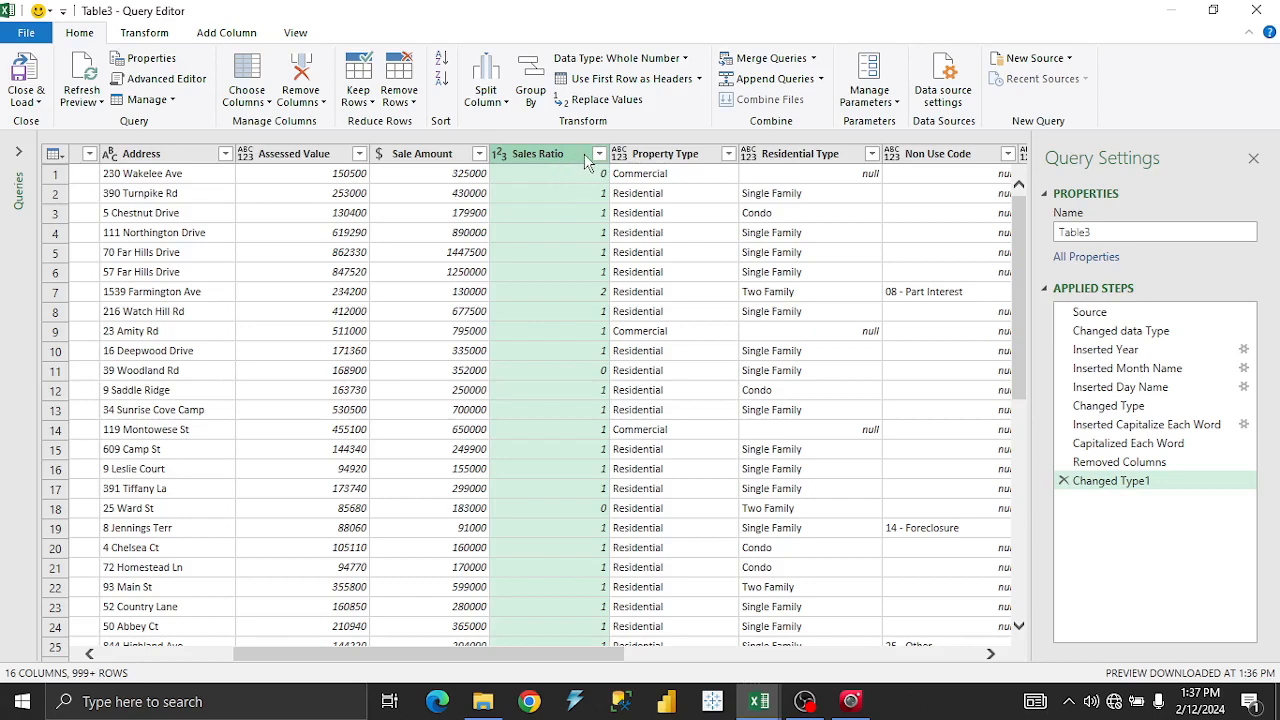
Delete the Changed Type1 step and retype Sales Ratio as Decimal Number.
click(1064, 481)
right_click(578, 157)
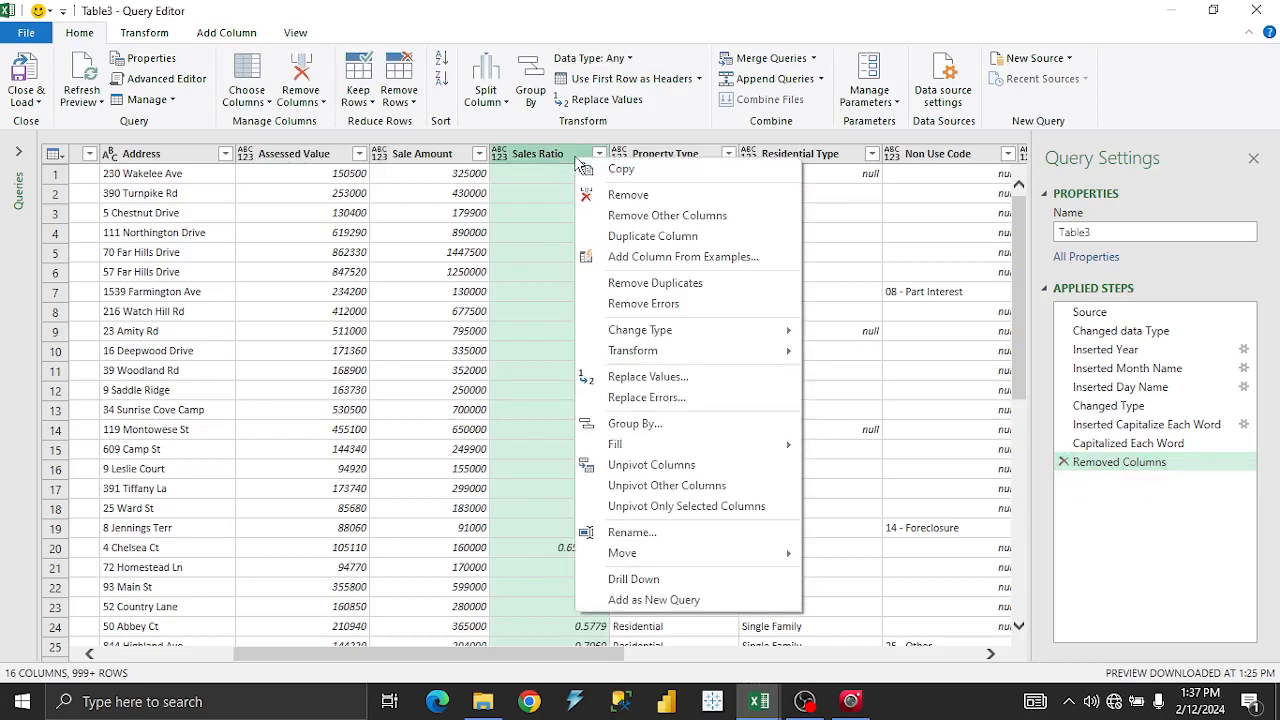
mouse_move(750, 338)
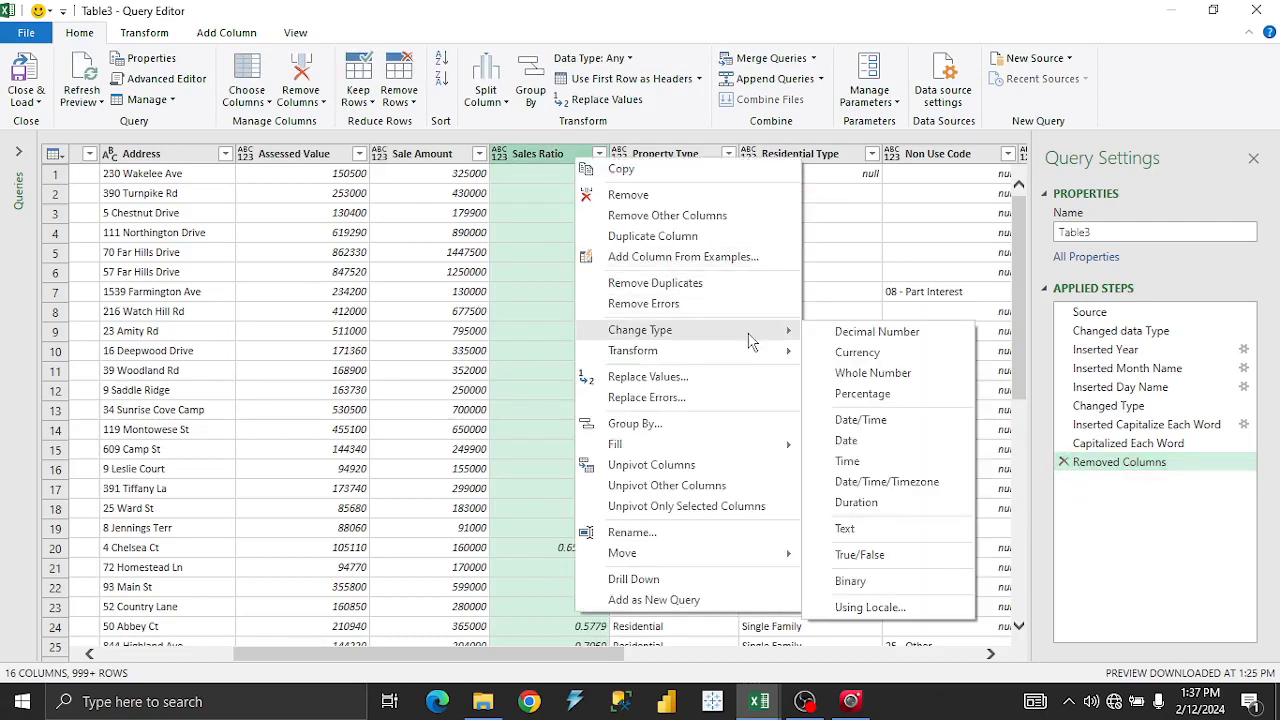
click(860, 338)
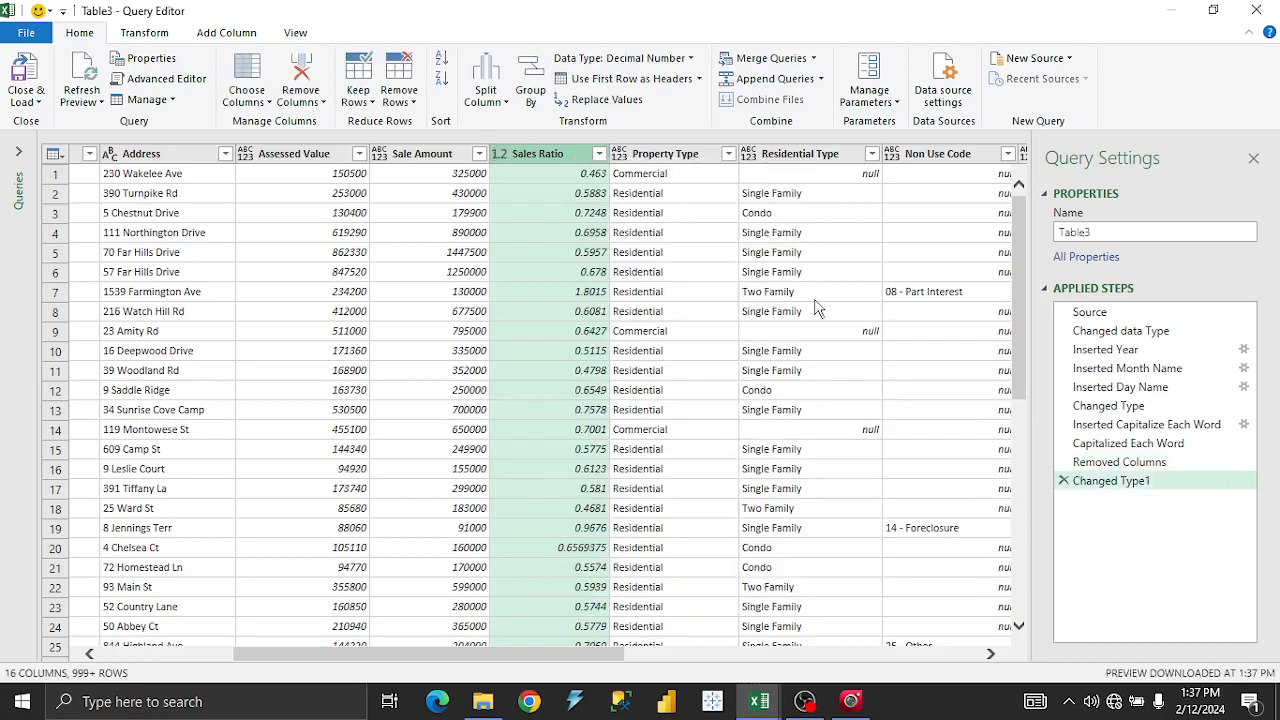
Try Change Type Using Locale with Currency on Sales Ratio, then cancel without applying.
right_click(572, 162)
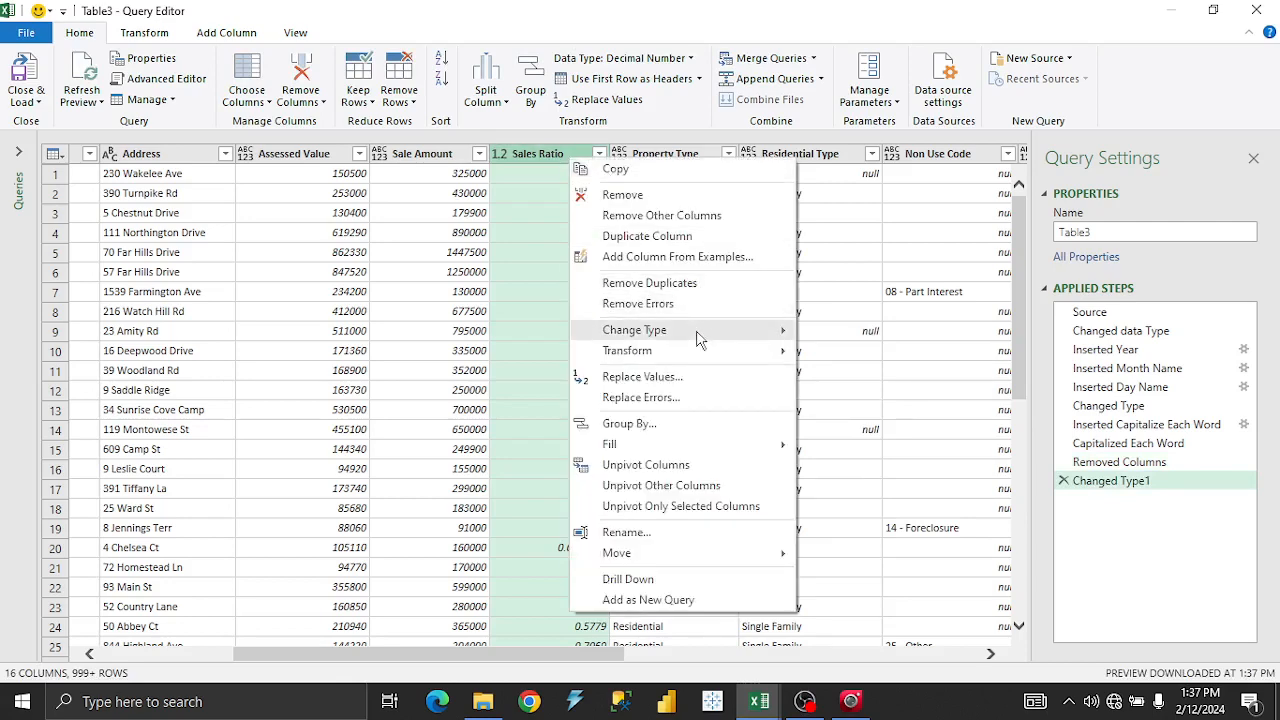
mouse_move(703, 338)
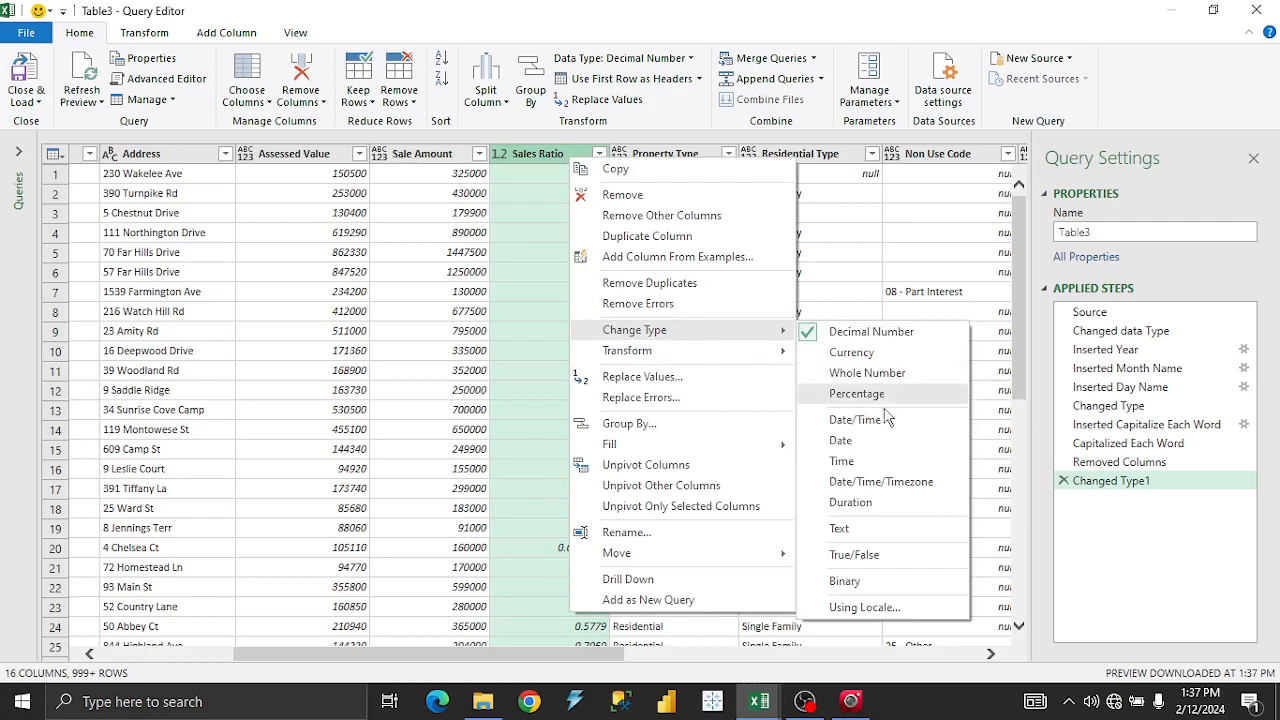
click(878, 607)
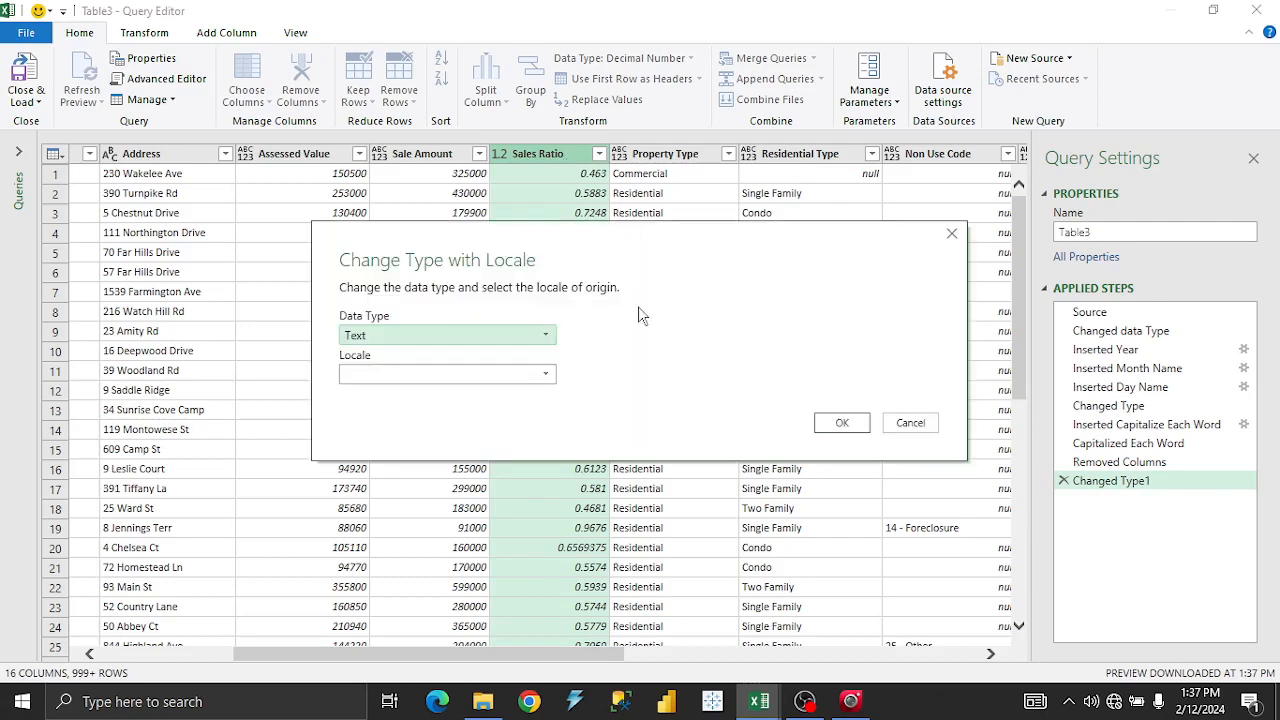
click(470, 342)
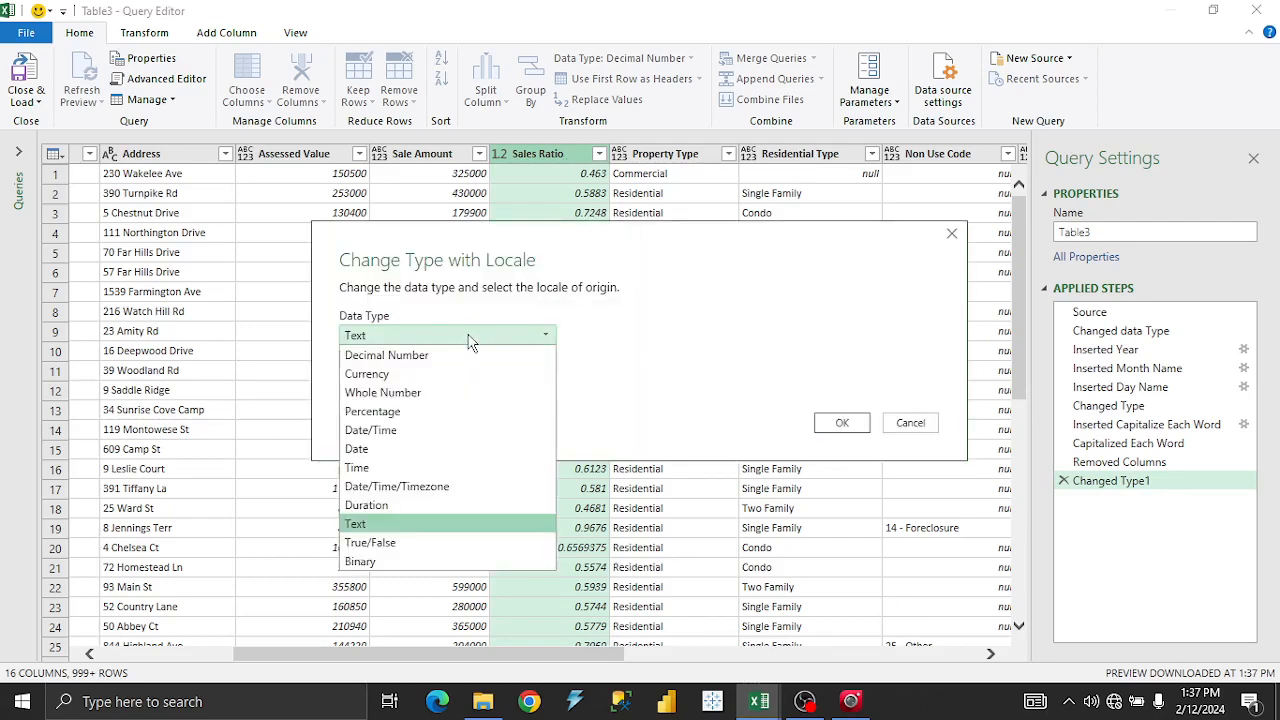
click(427, 368)
click(430, 369)
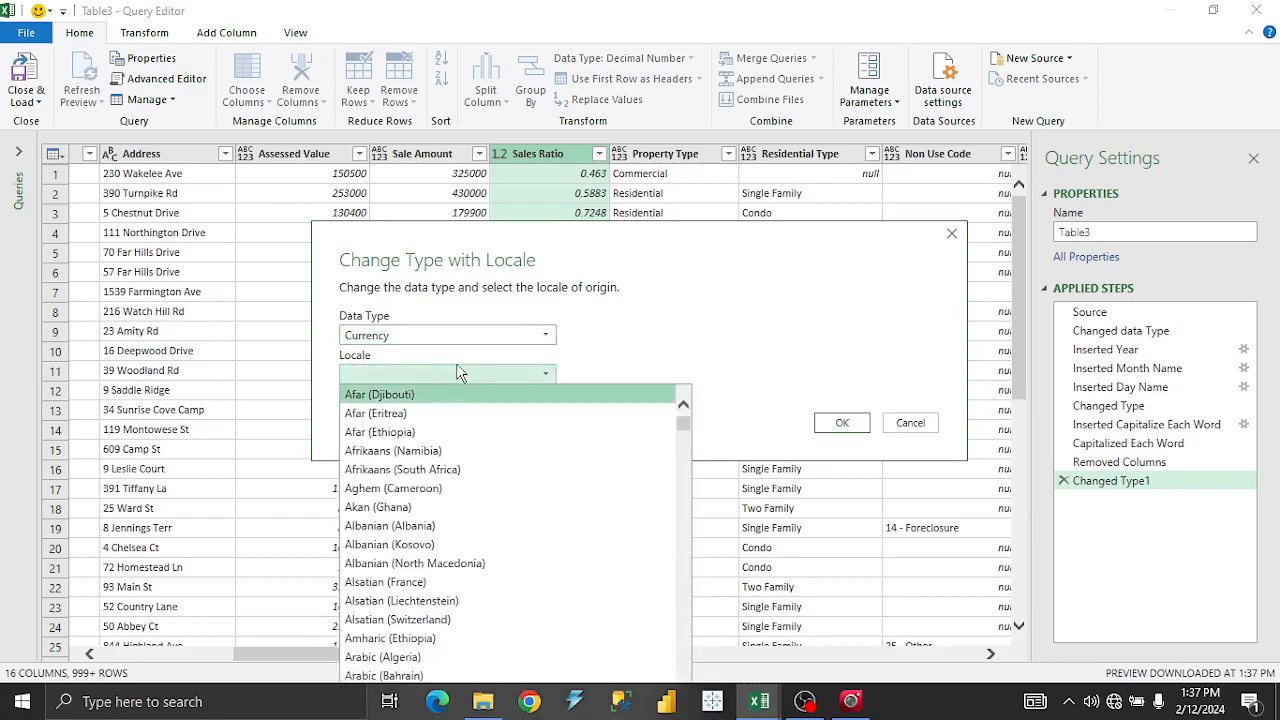
click(705, 277)
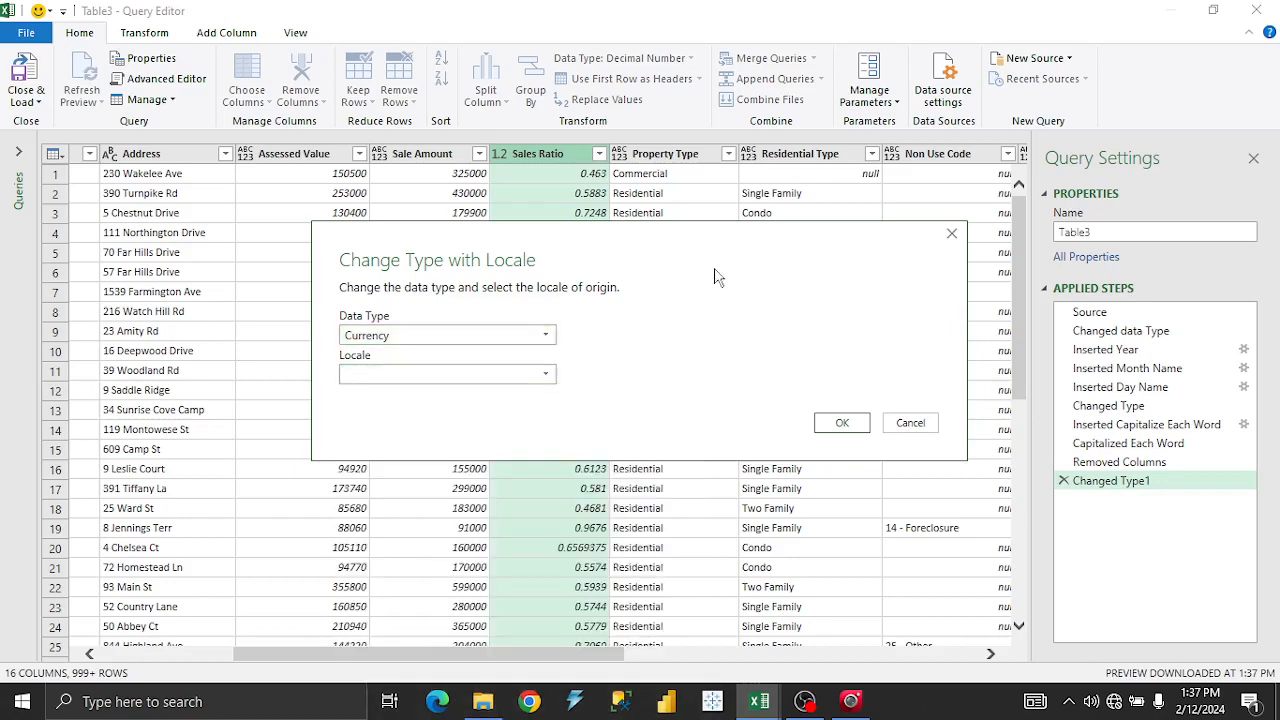
click(951, 236)
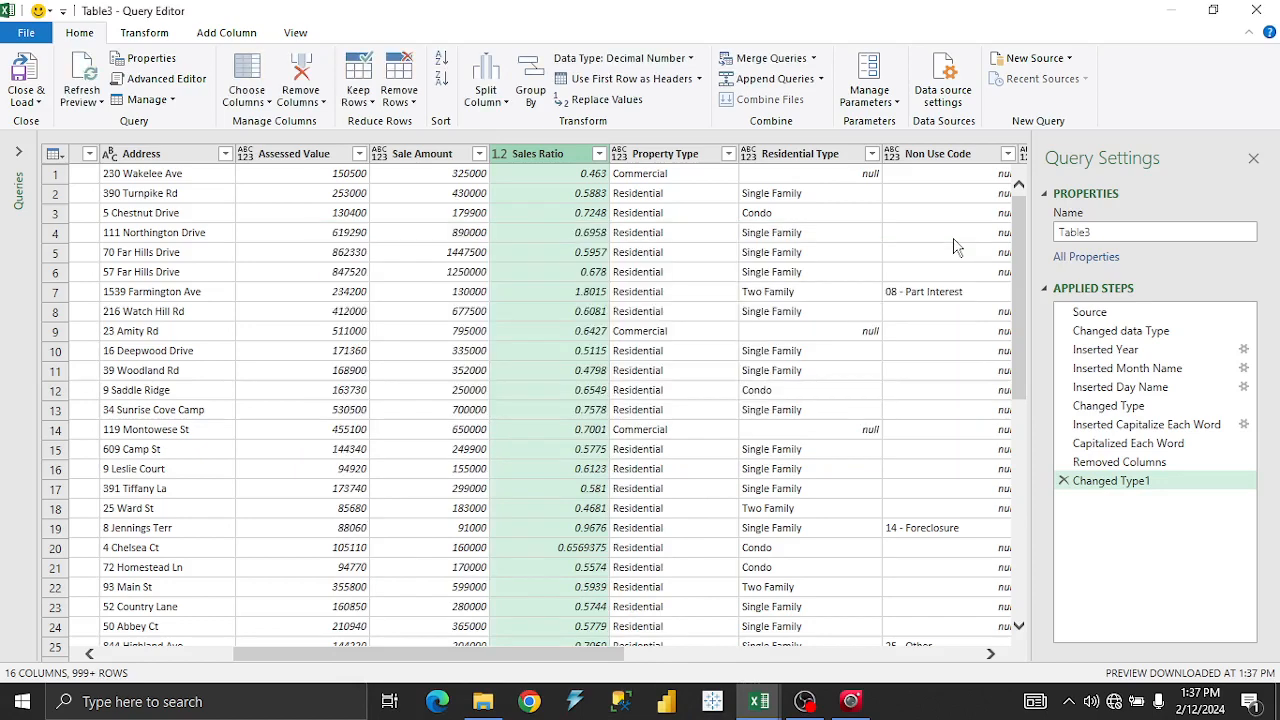
click(564, 175)
click(432, 160)
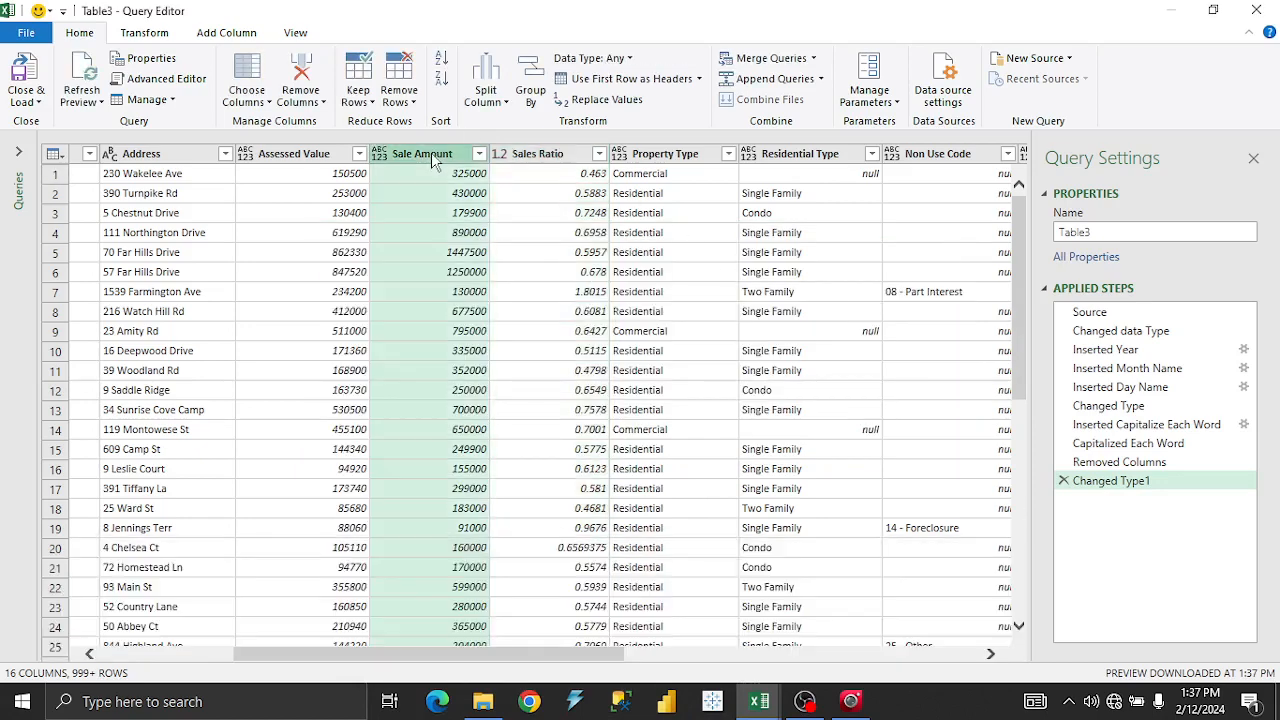
right_click(432, 160)
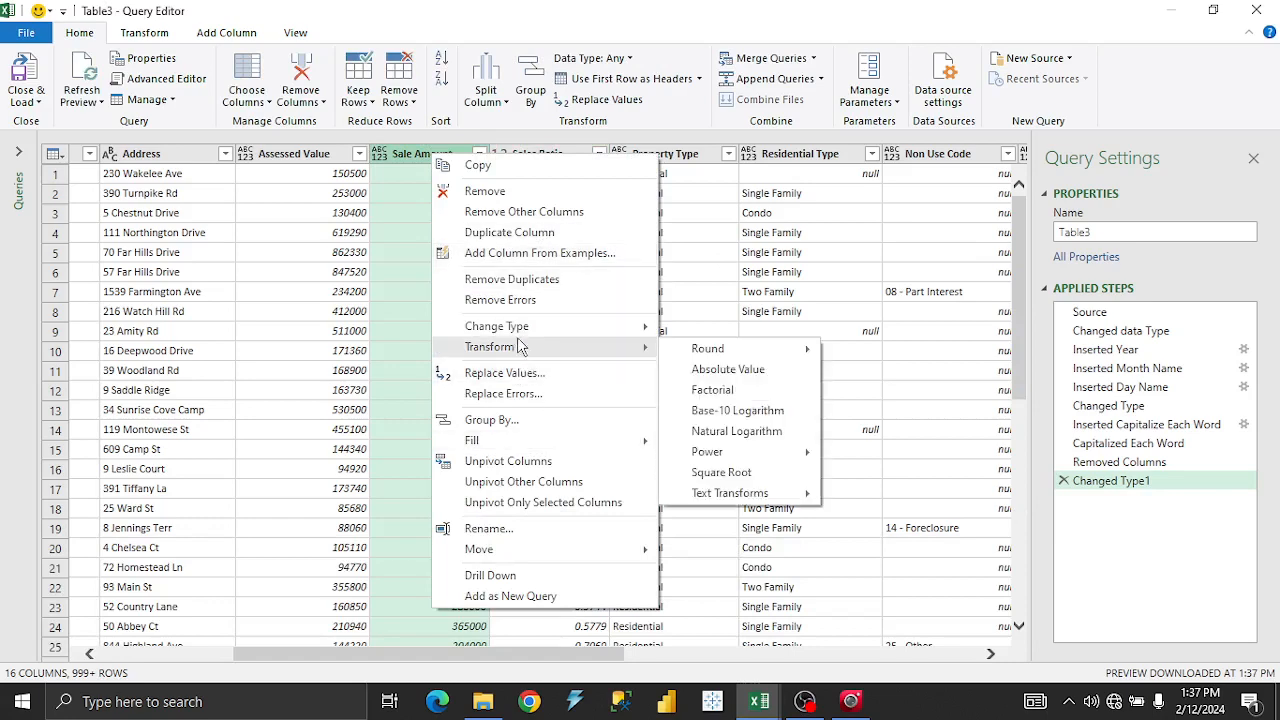
mouse_move(540, 328)
click(735, 602)
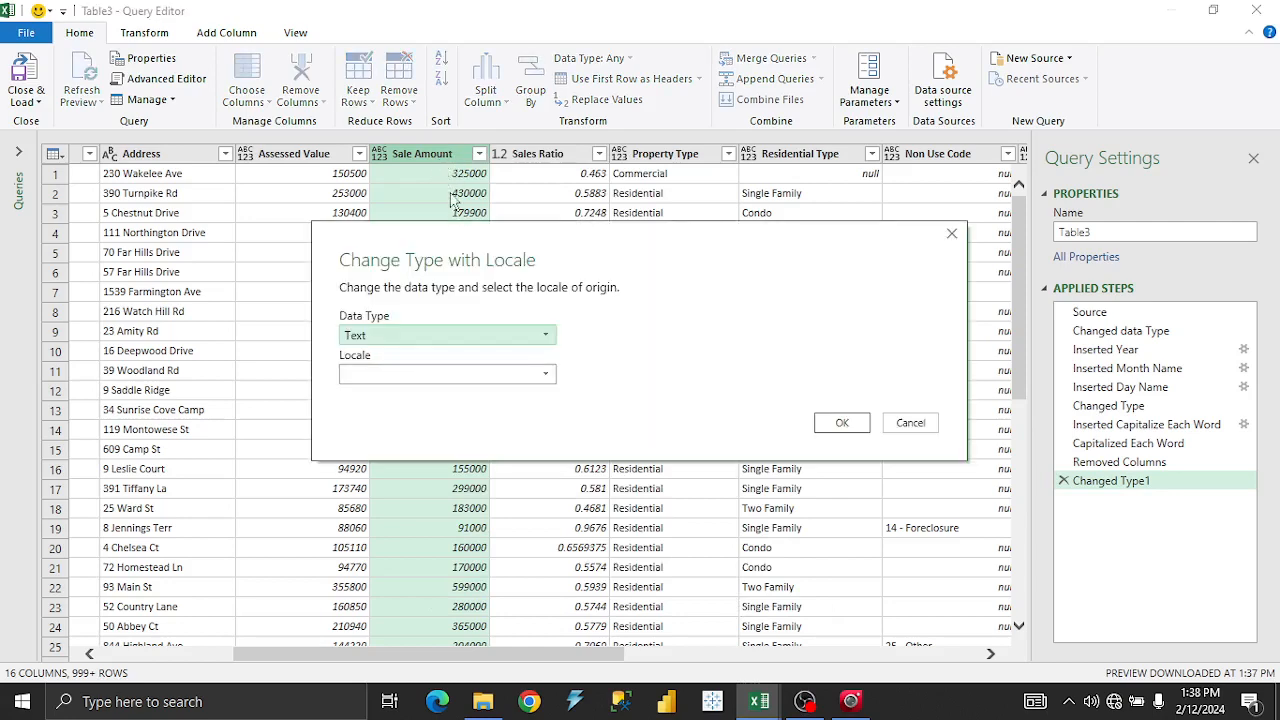
click(459, 340)
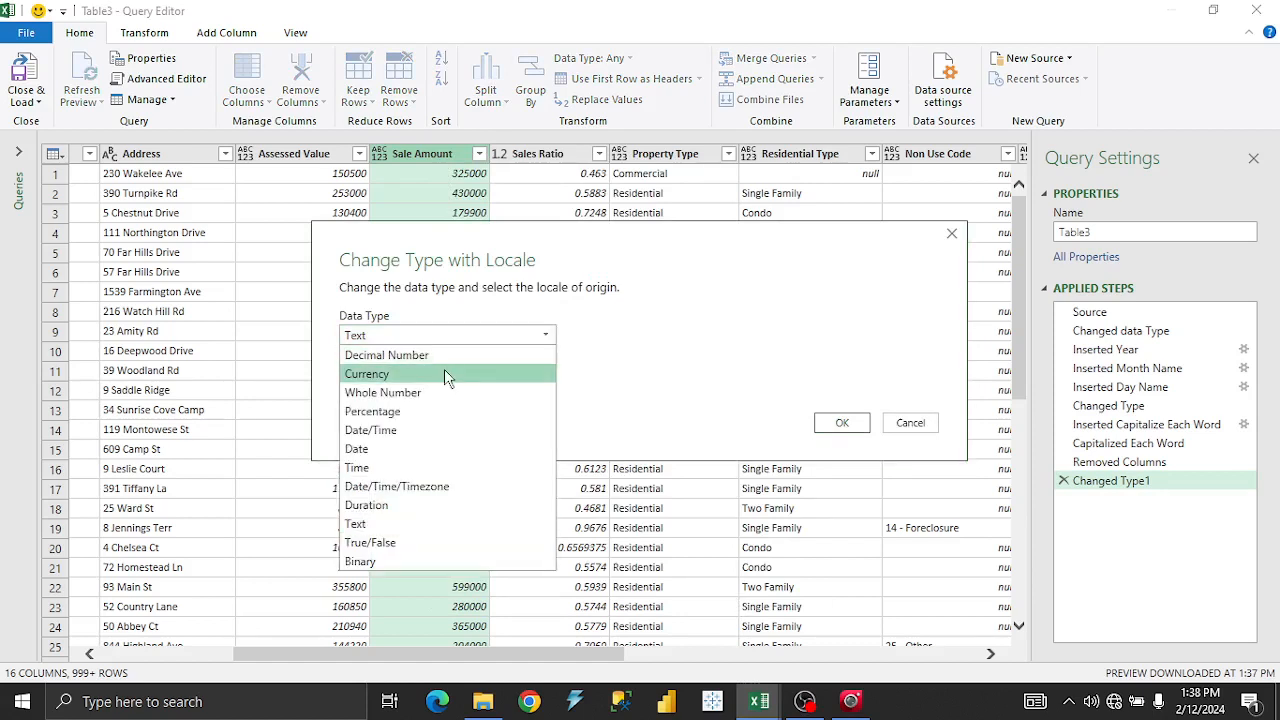
click(445, 373)
click(445, 373)
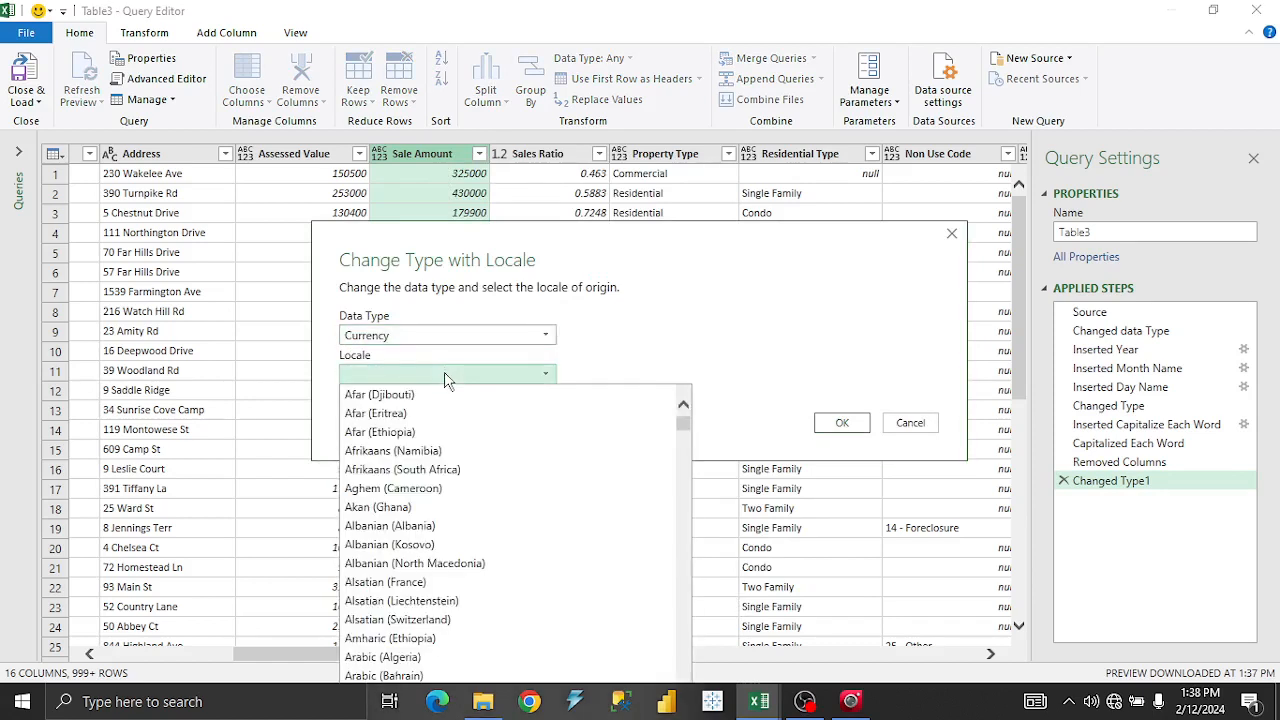
scroll(502, 445, down, 20)
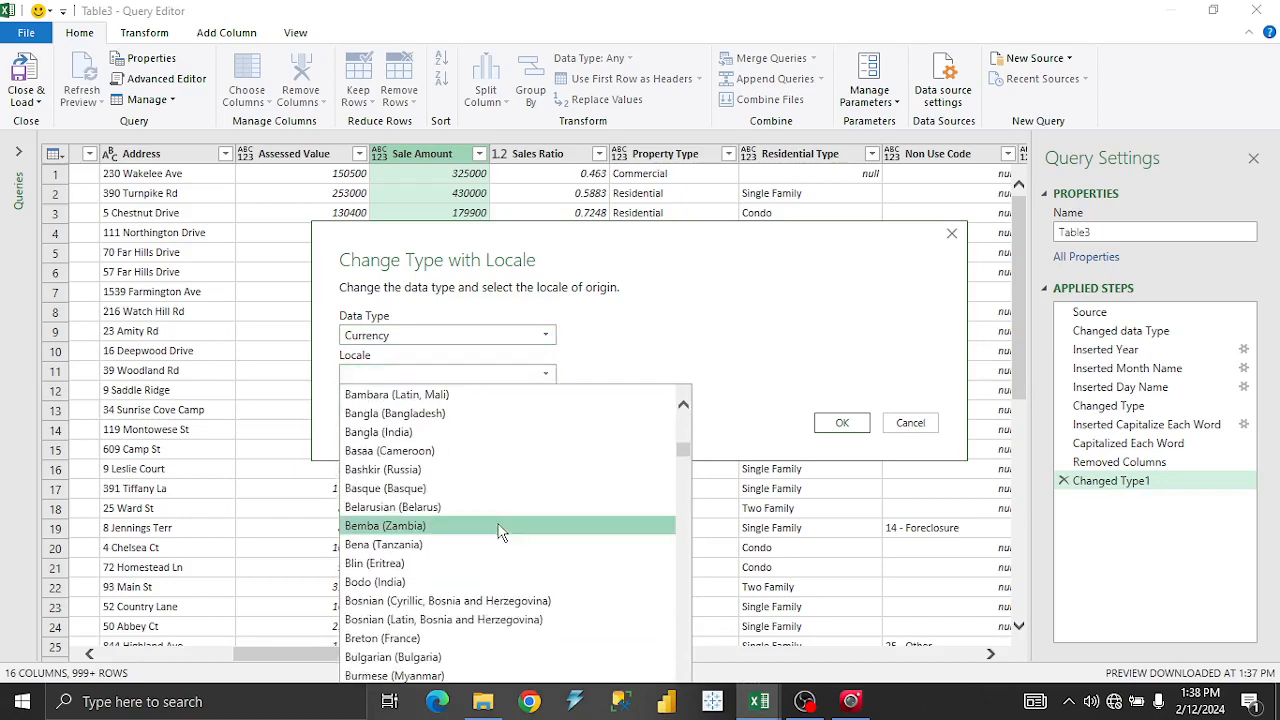
scroll(502, 588, down, 15)
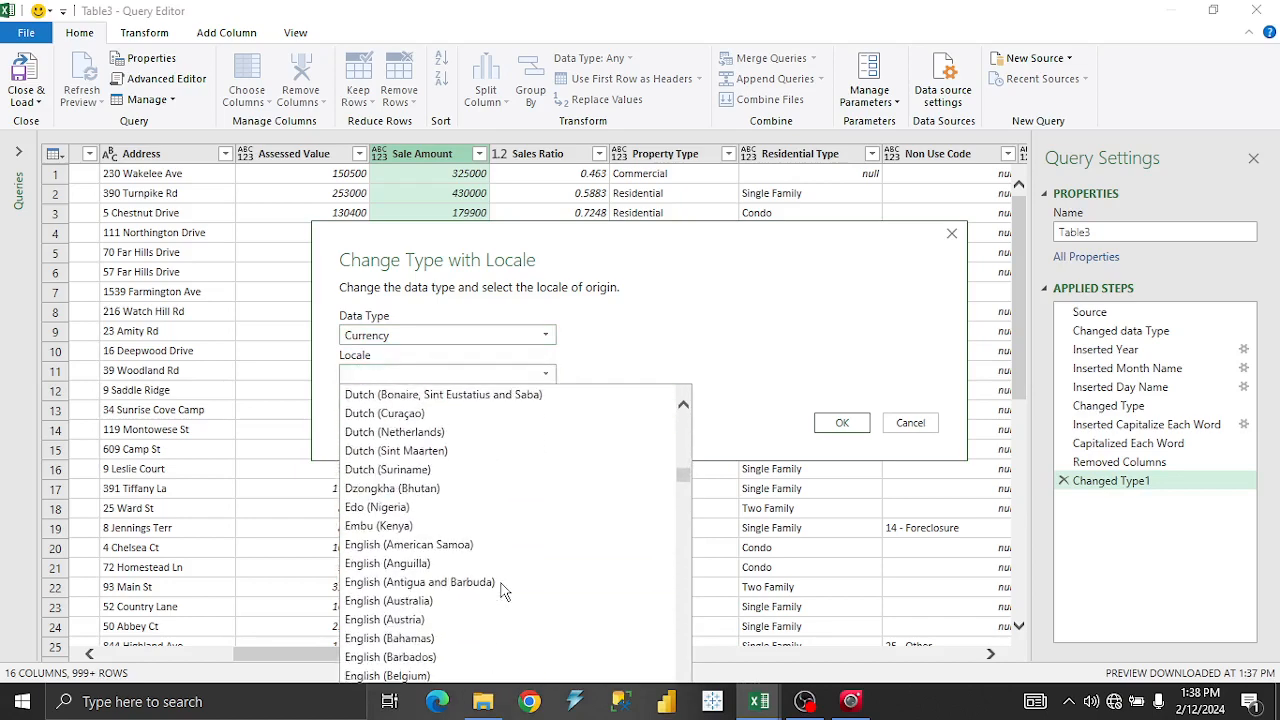
scroll(503, 590, down, 20)
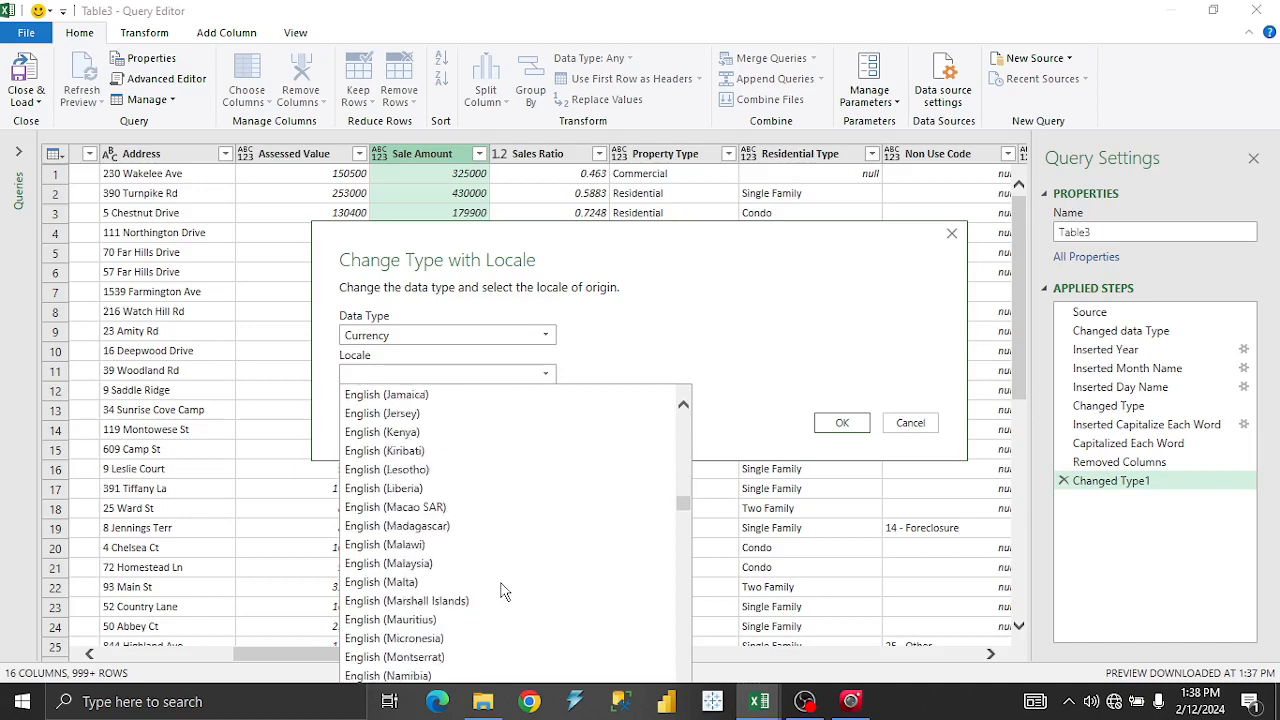
scroll(503, 590, down, 20)
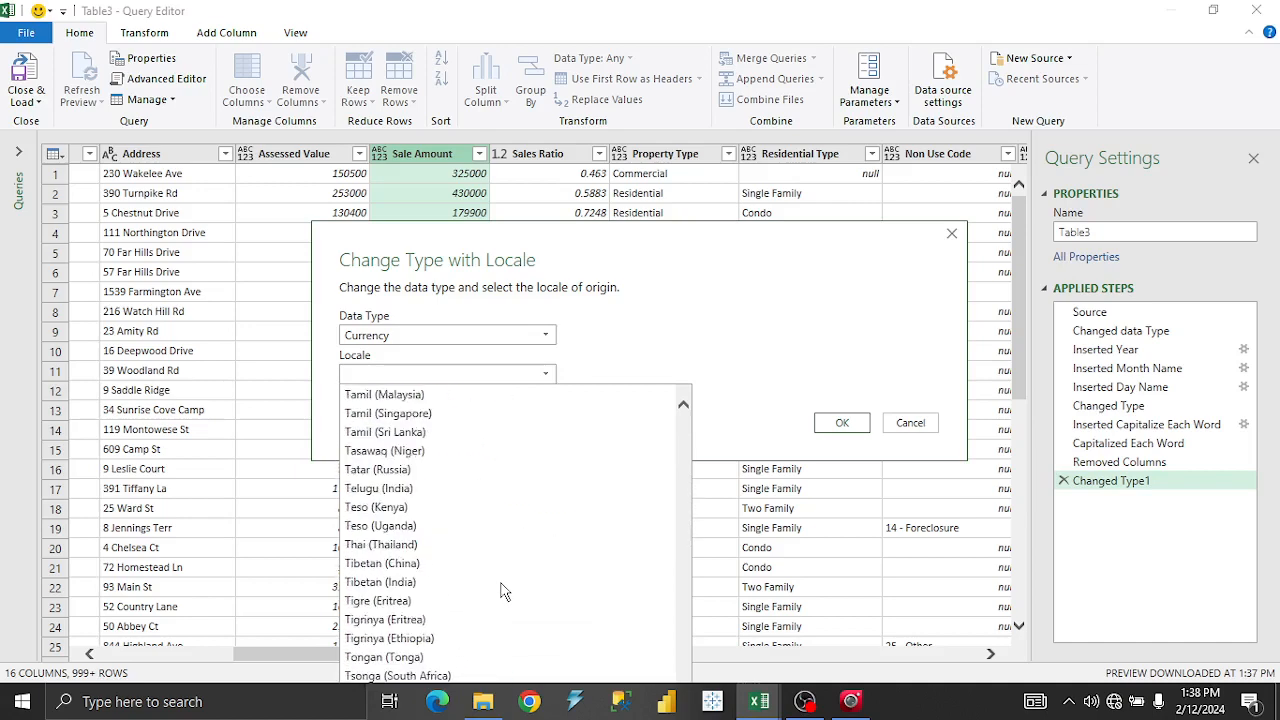
scroll(457, 562, down, 8)
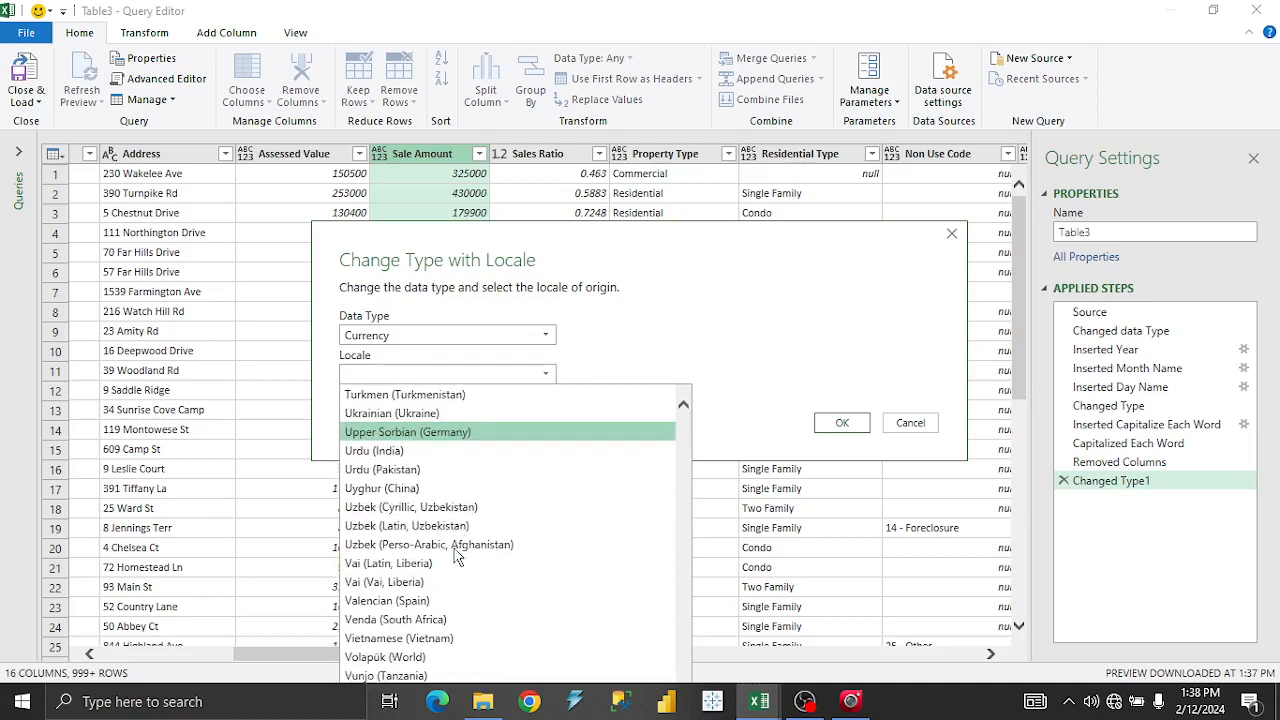
scroll(457, 558, down, 2)
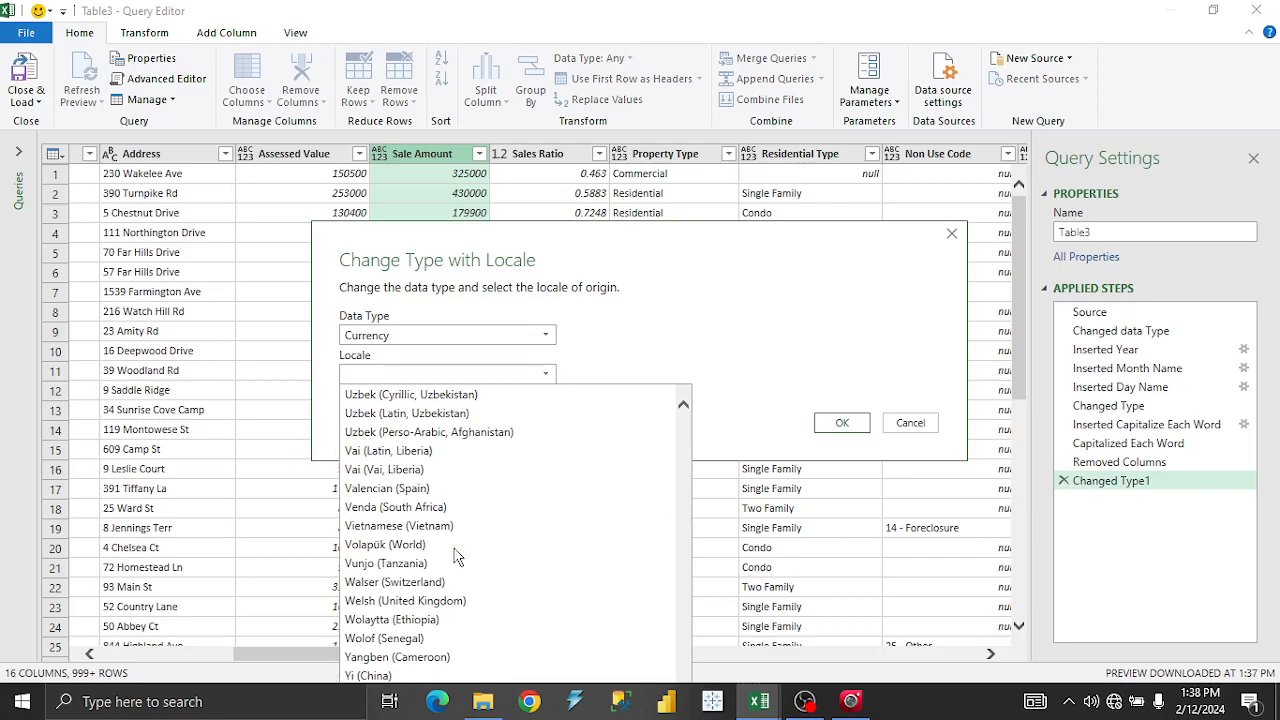
scroll(457, 555, up, 3)
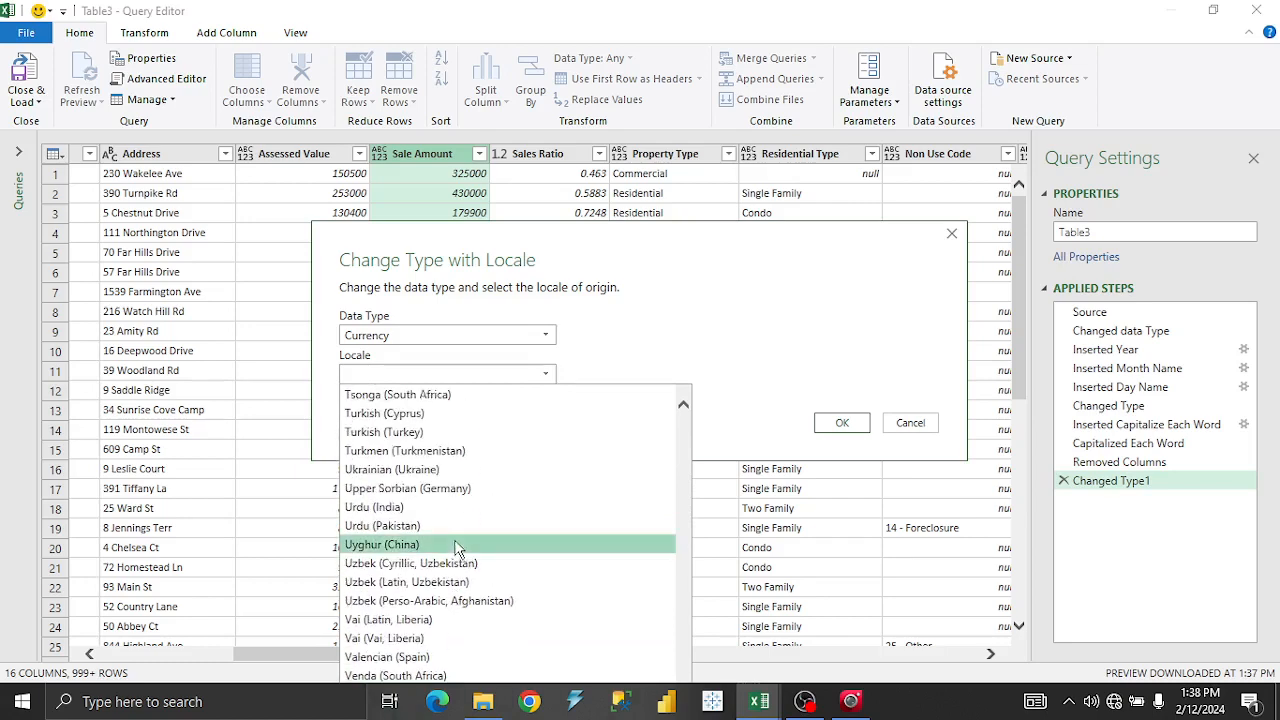
scroll(456, 548, down, 3)
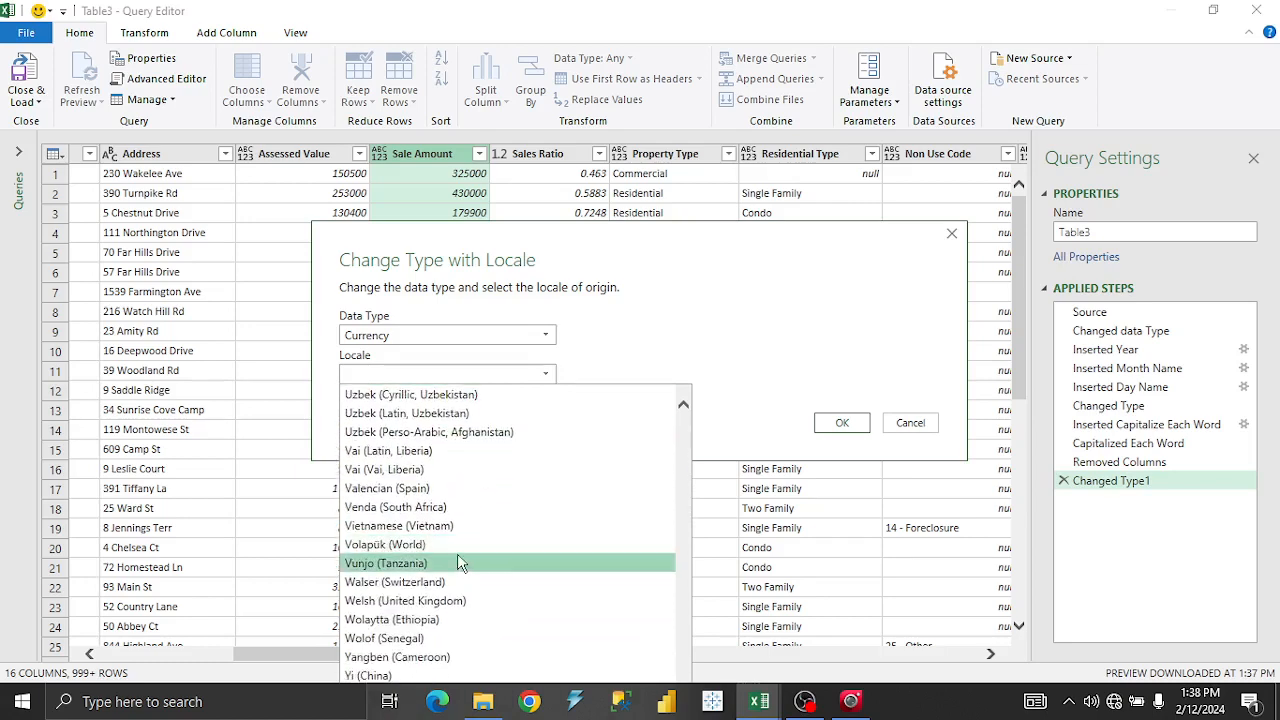
scroll(456, 550, up, 1)
scroll(457, 555, up, 1)
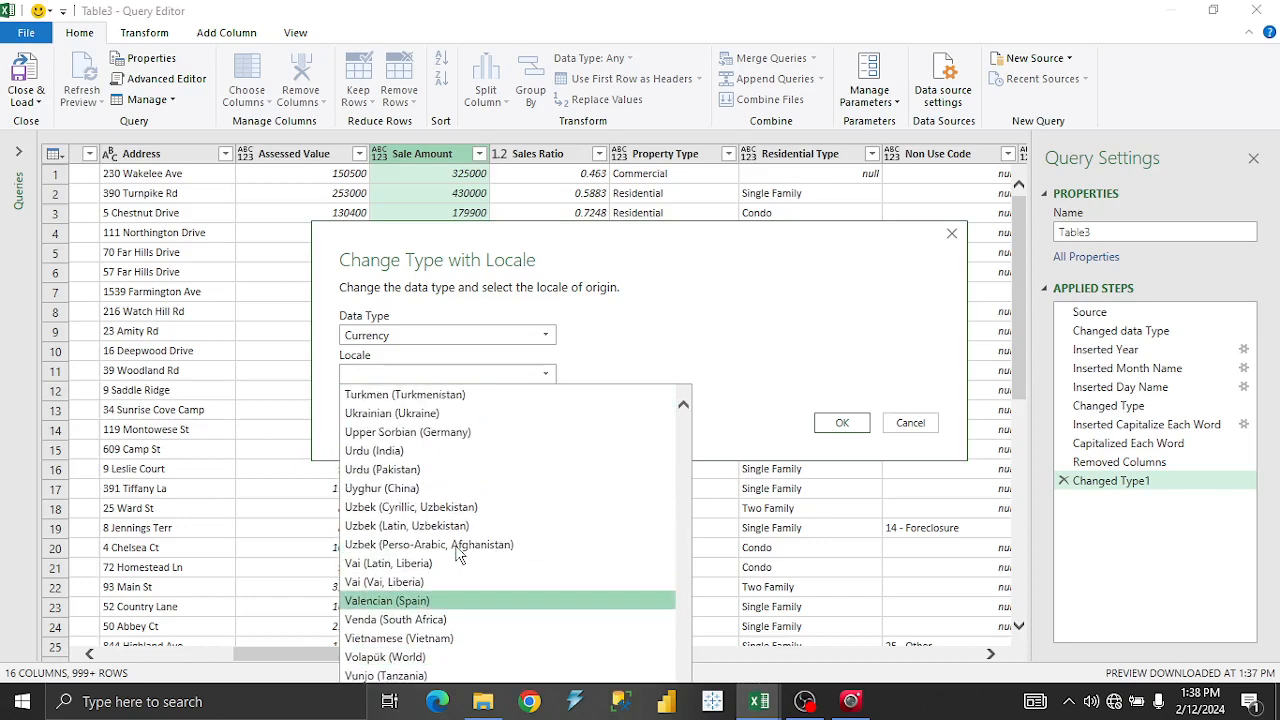
scroll(459, 553, up, 6)
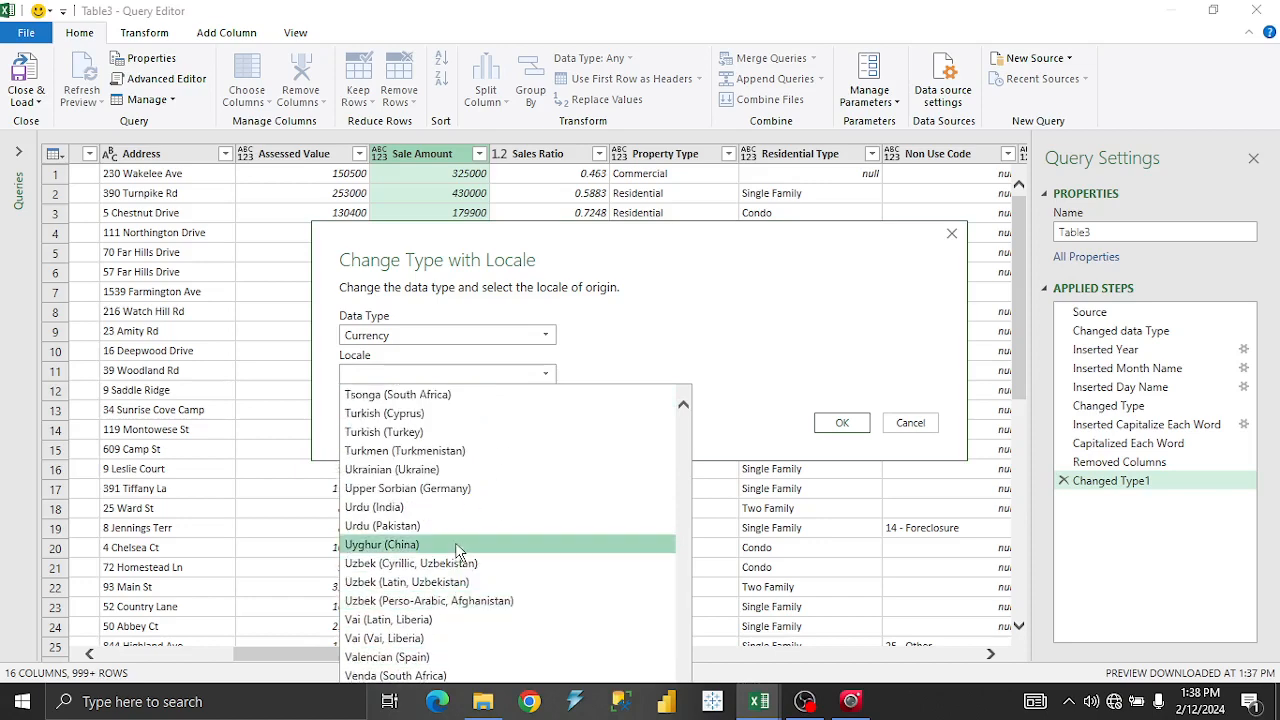
scroll(459, 553, up, 7)
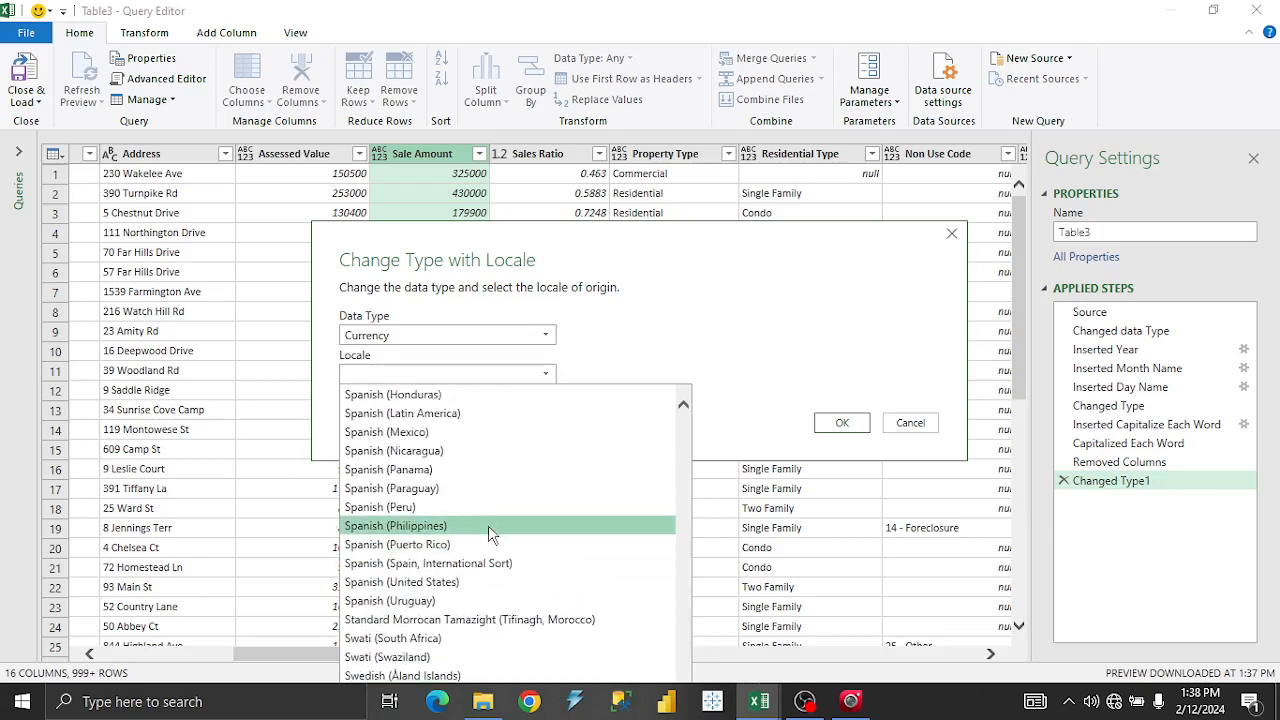
scroll(500, 528, down, 7)
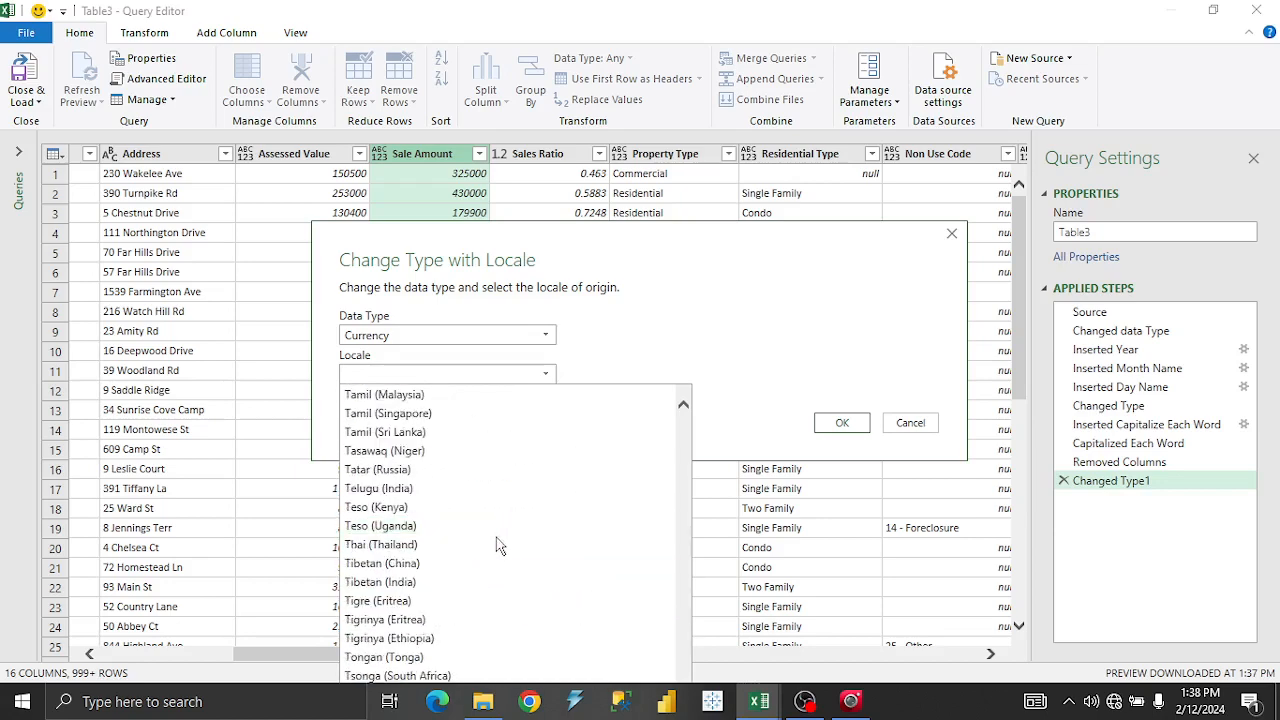
scroll(490, 560, down, 7)
scroll(470, 640, down, 2)
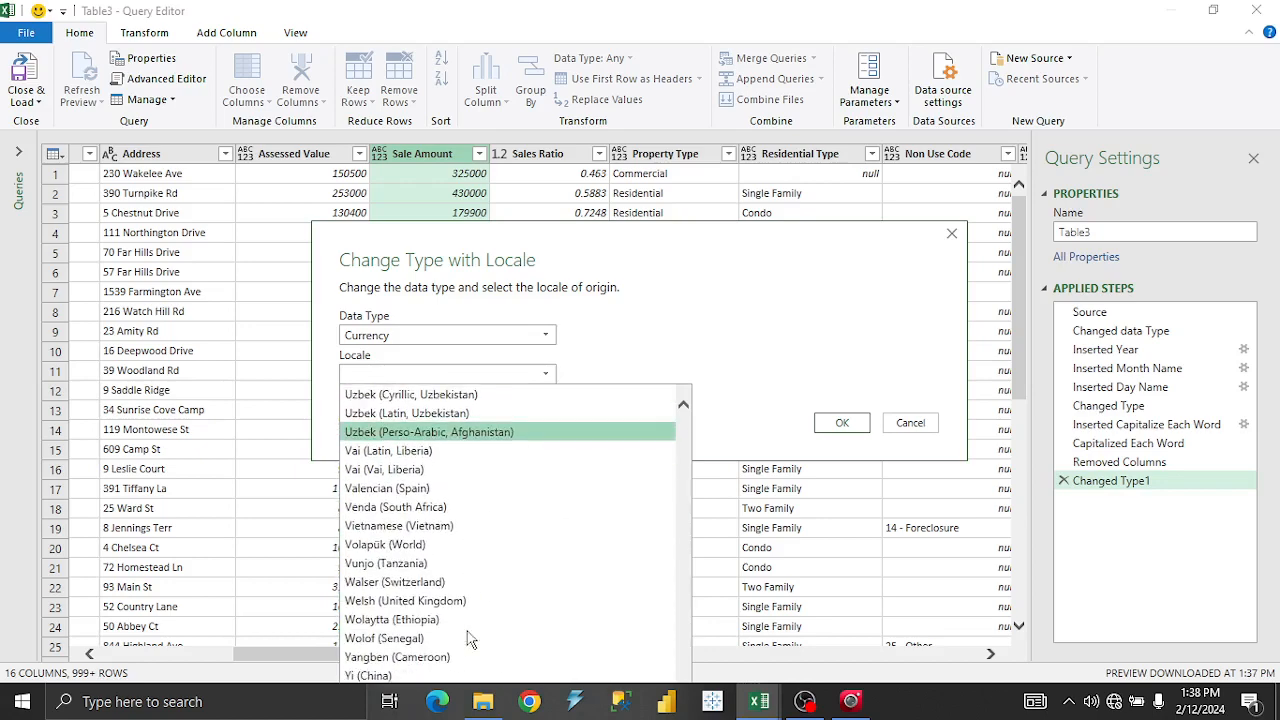
scroll(459, 587, up, 20)
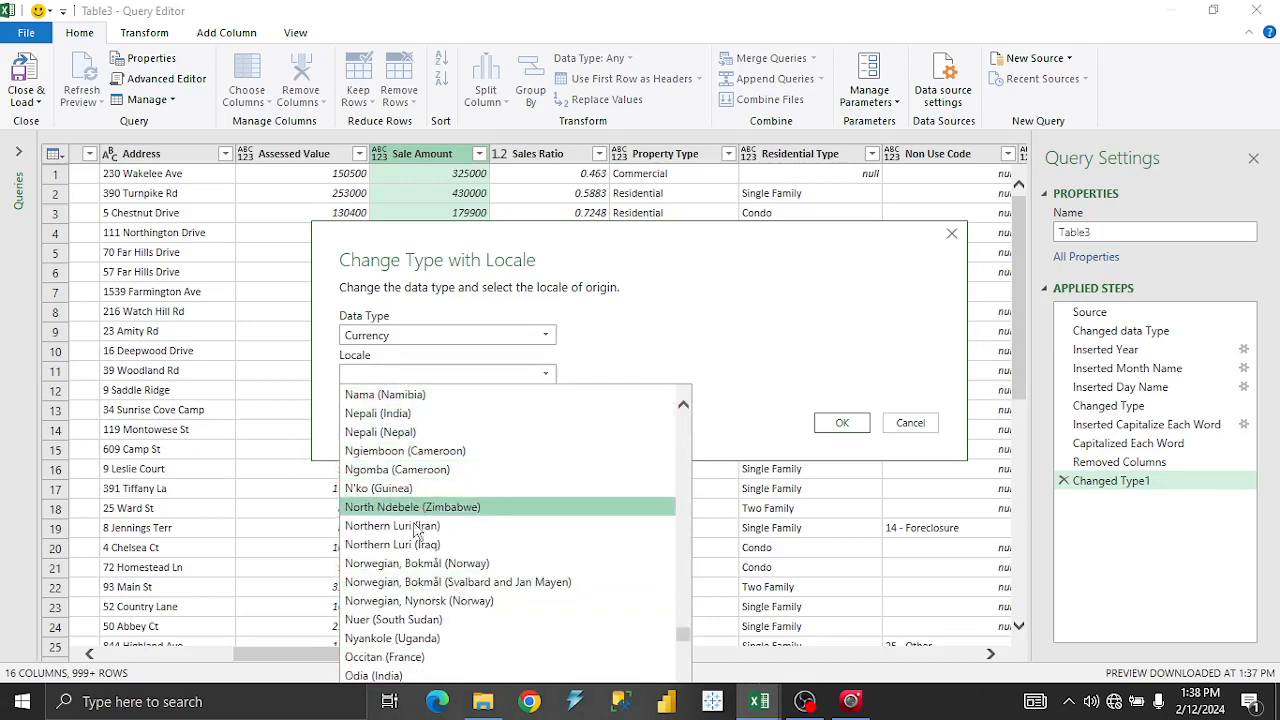
scroll(432, 636, down, 2)
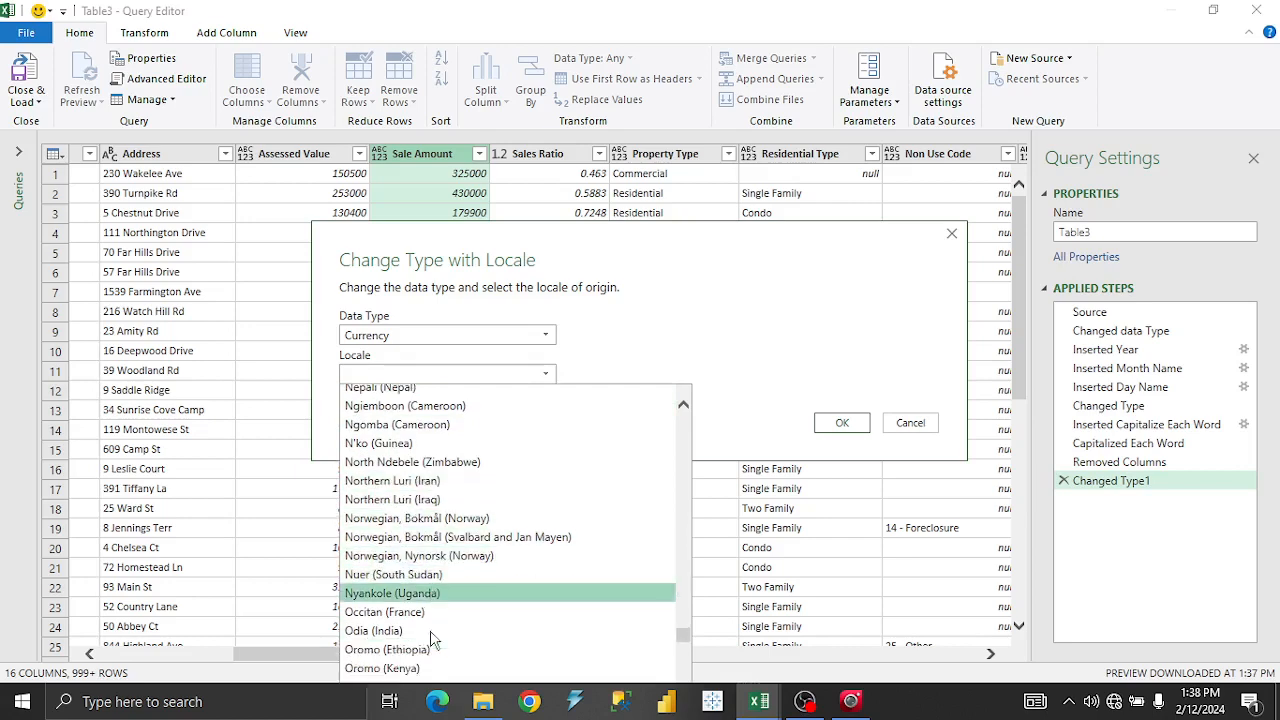
scroll(432, 640, up, 12)
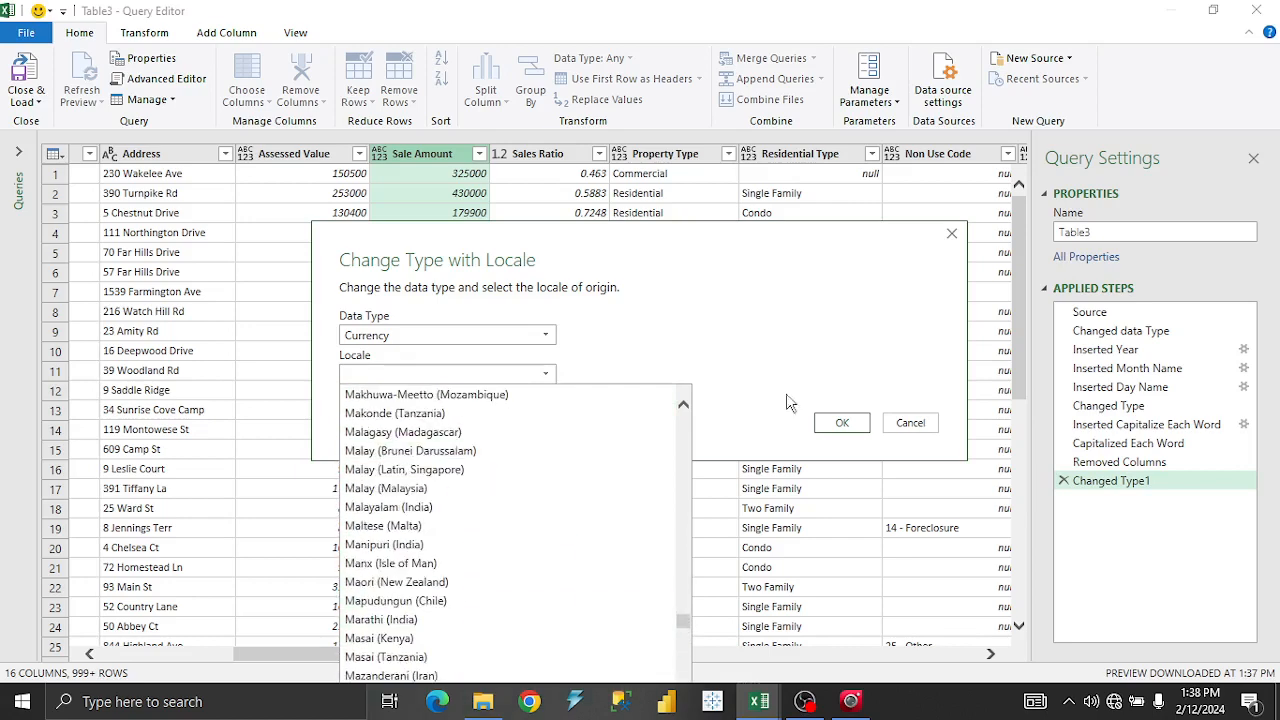
drag(682, 618, 682, 401)
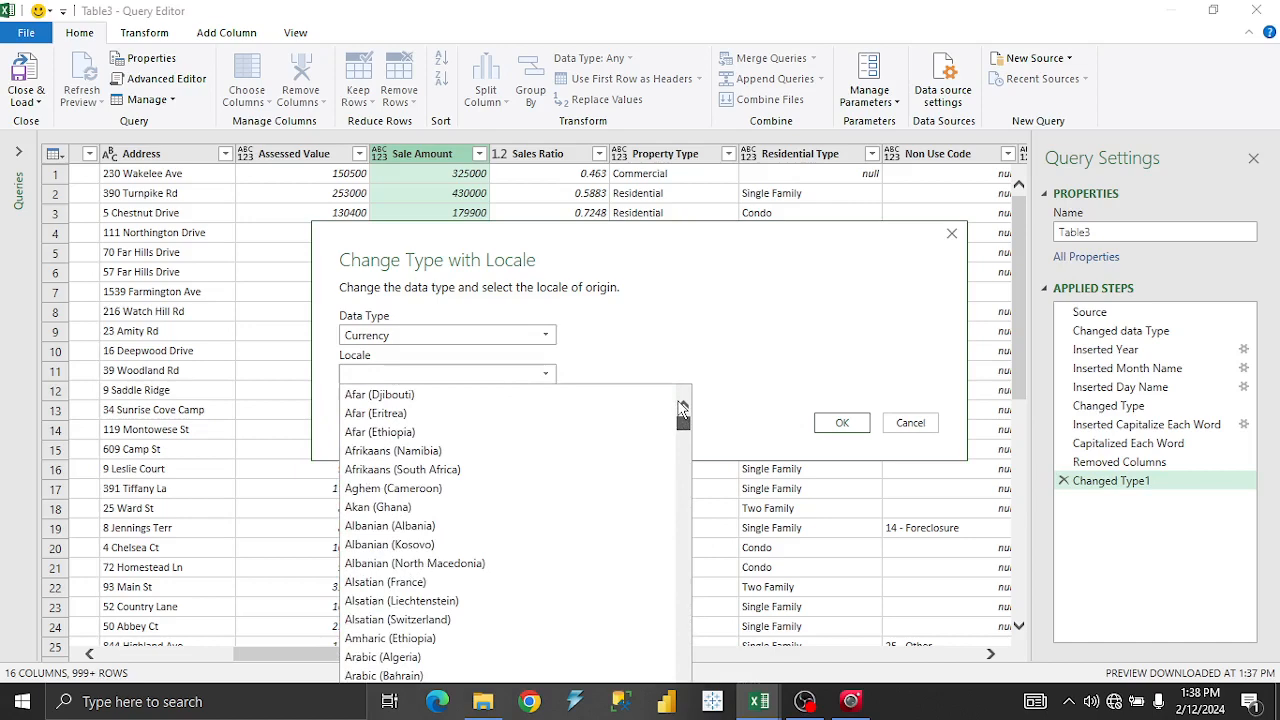
click(653, 332)
click(530, 373)
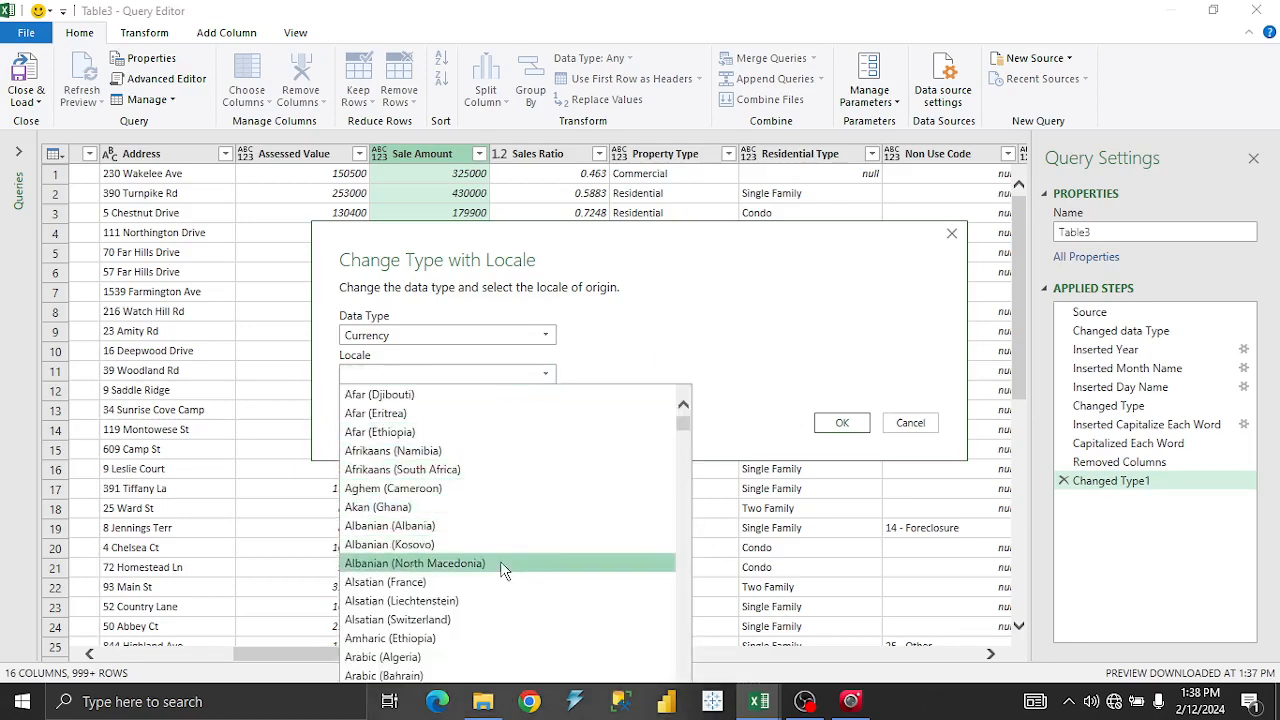
scroll(490, 568, down, 3)
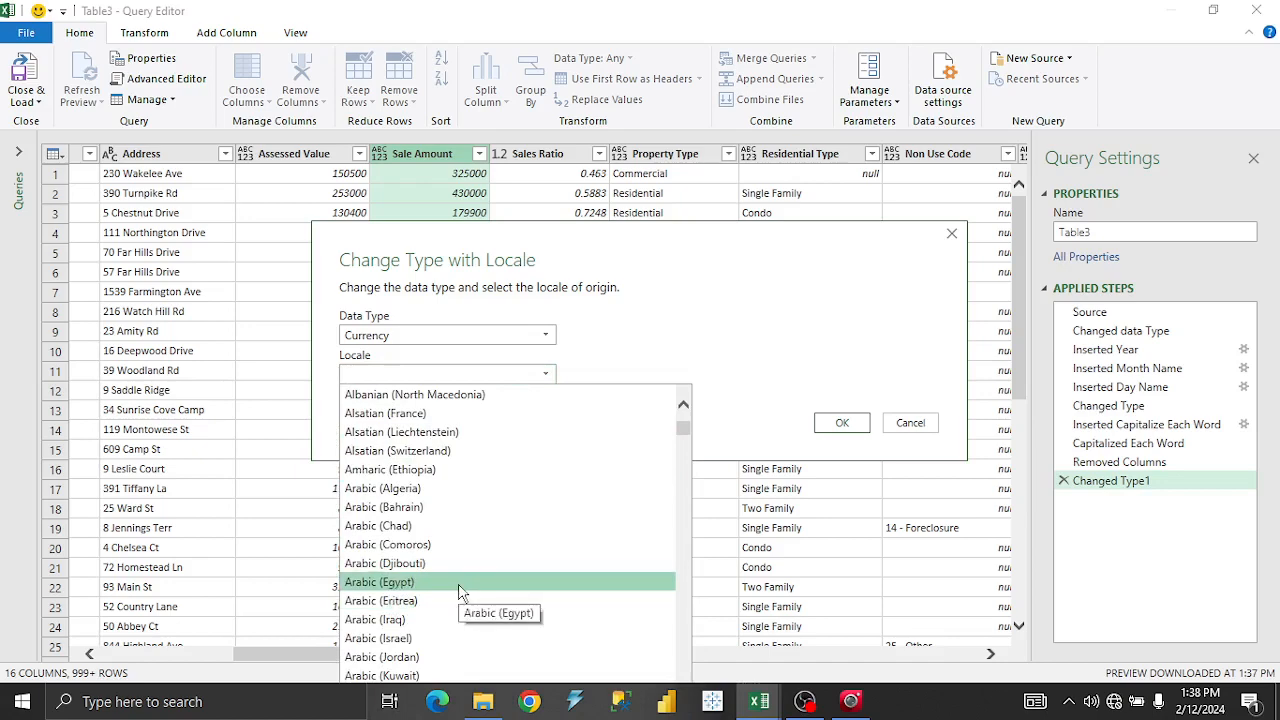
scroll(463, 630, down, 1)
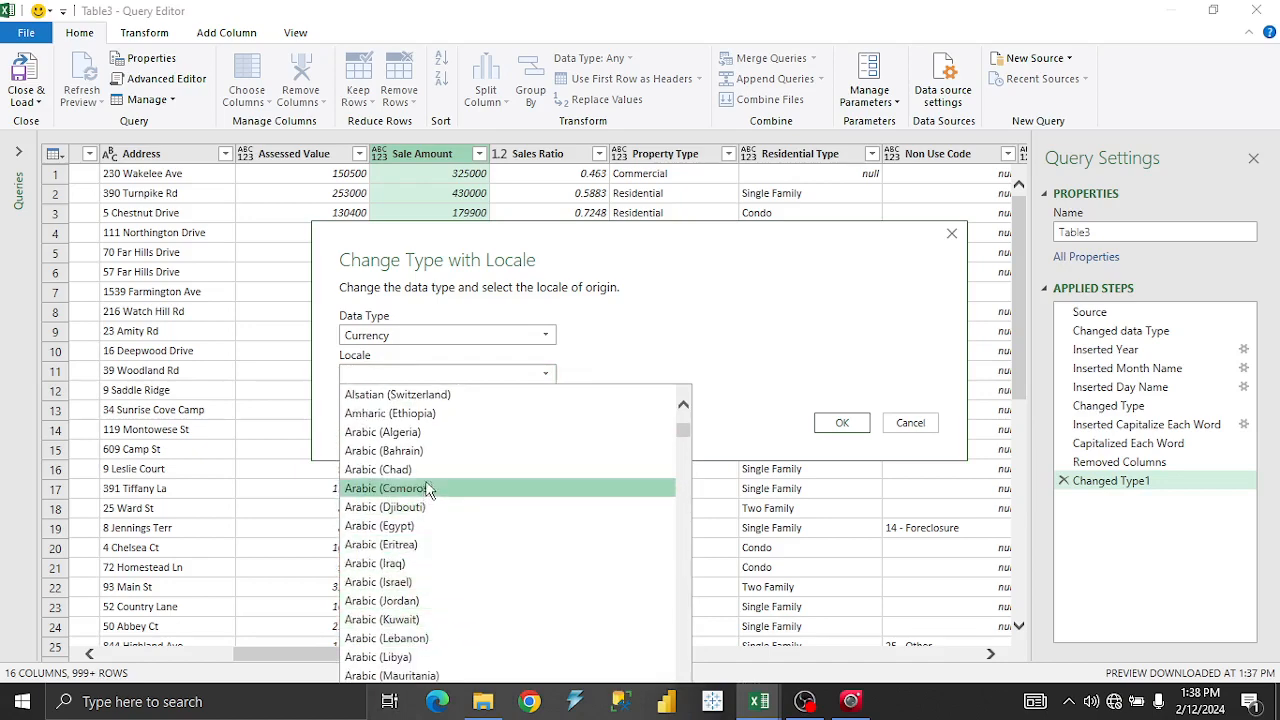
click(445, 439)
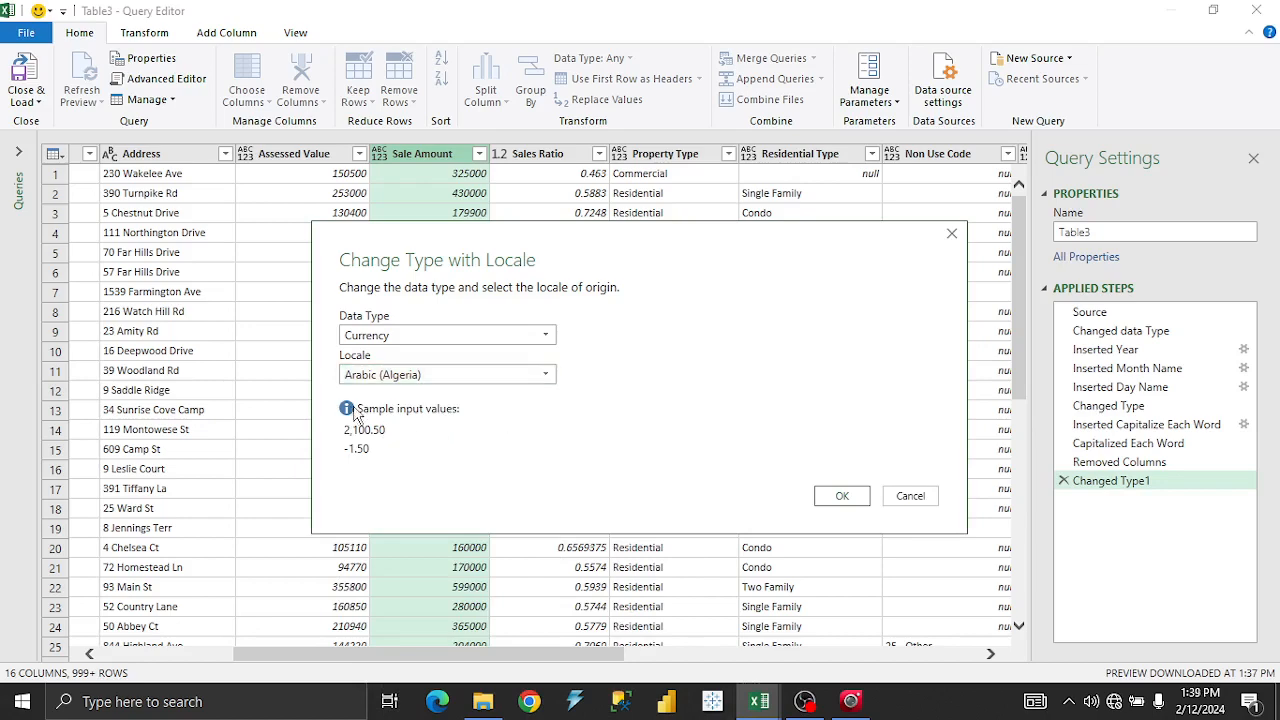
click(850, 496)
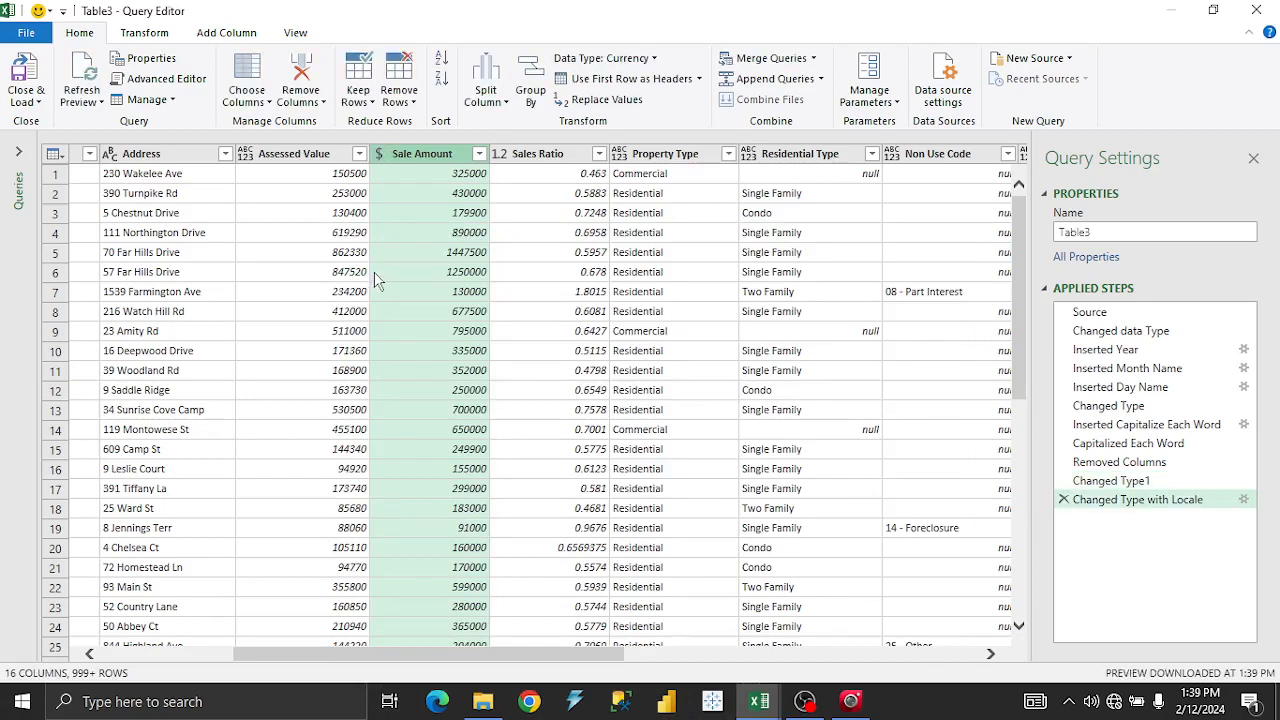
click(1064, 502)
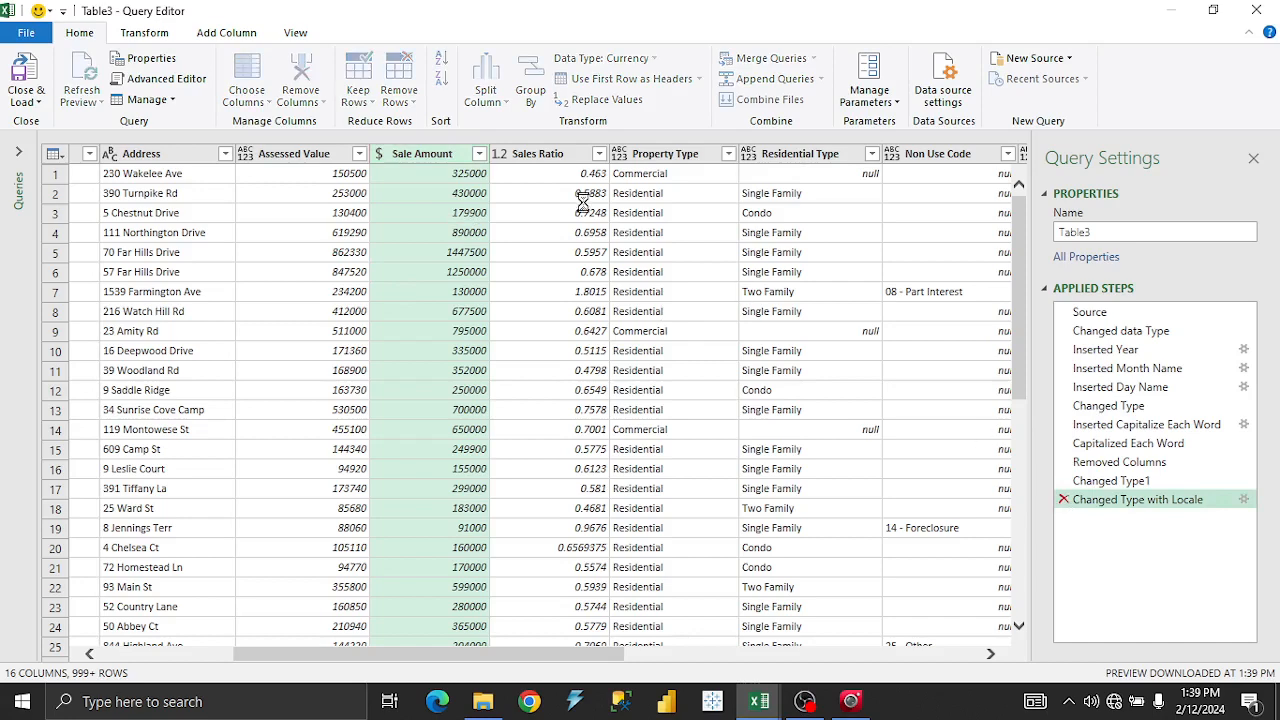
Change the Sale Amount column's type to Currency.
right_click(445, 163)
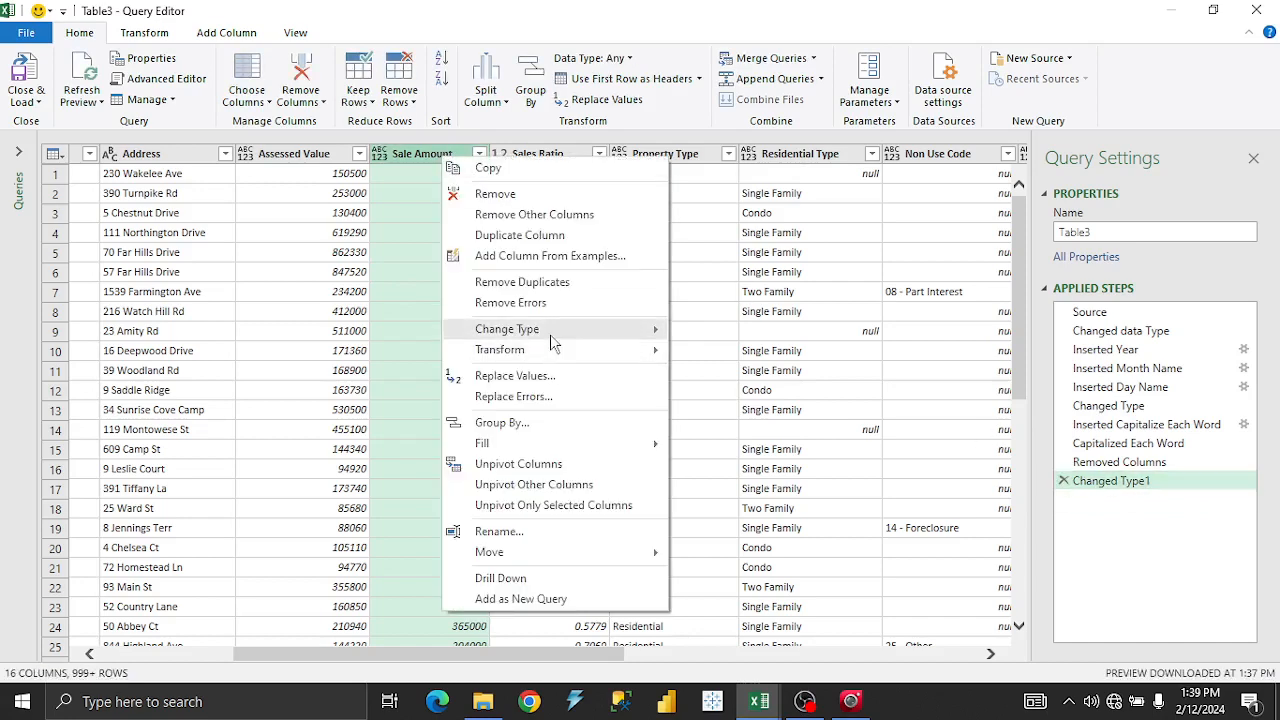
mouse_move(551, 340)
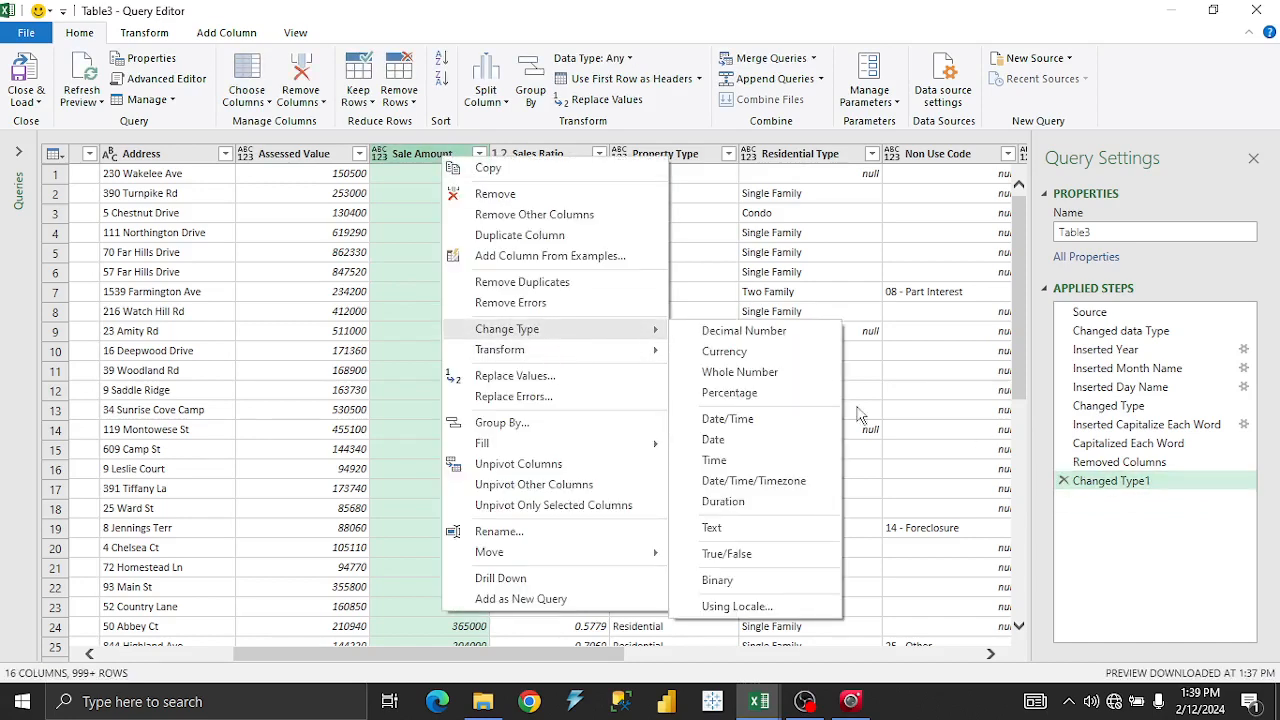
click(731, 343)
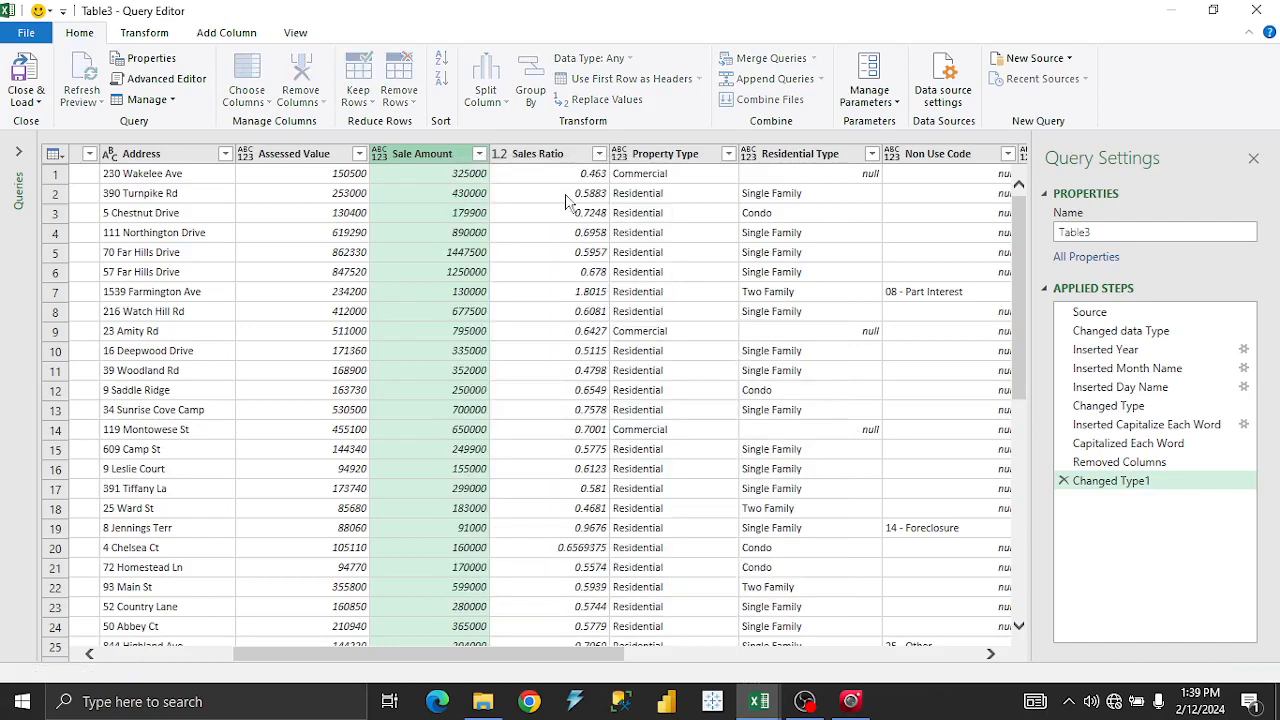
Retype Sales Ratio as Whole Number replacing the current conversion, then delete Changed Type1.
click(567, 158)
right_click(567, 158)
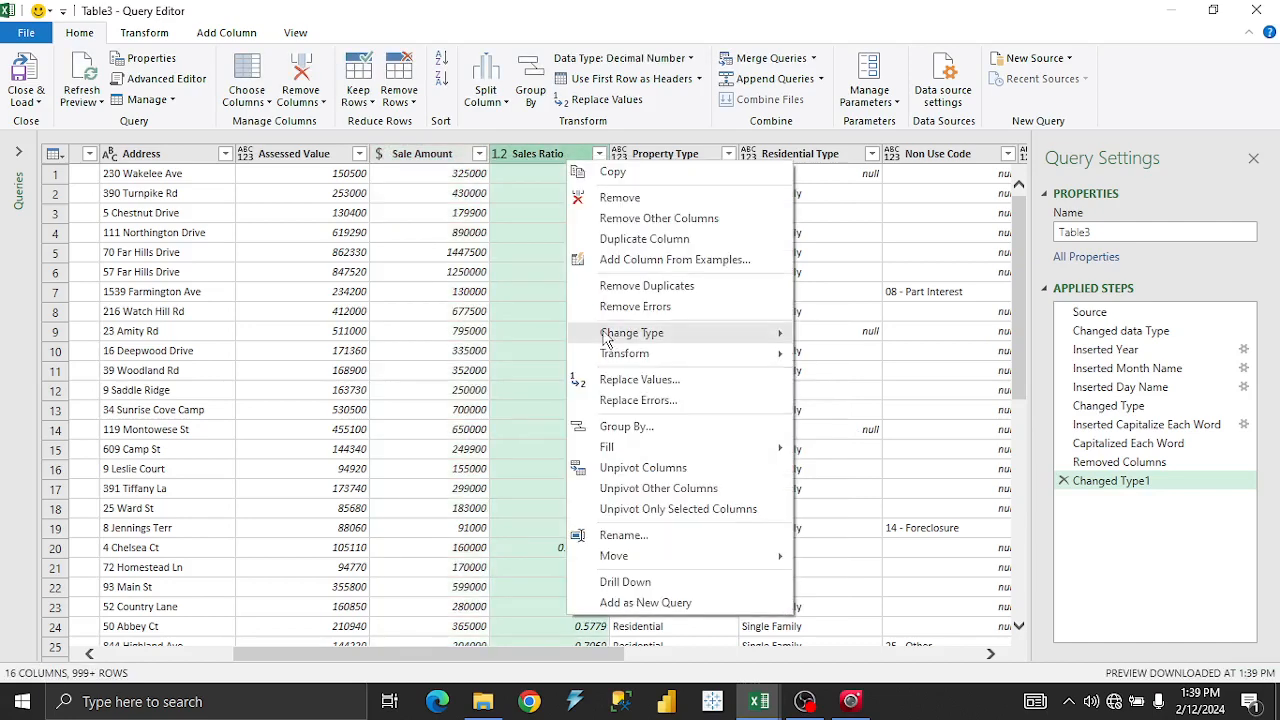
mouse_move(605, 340)
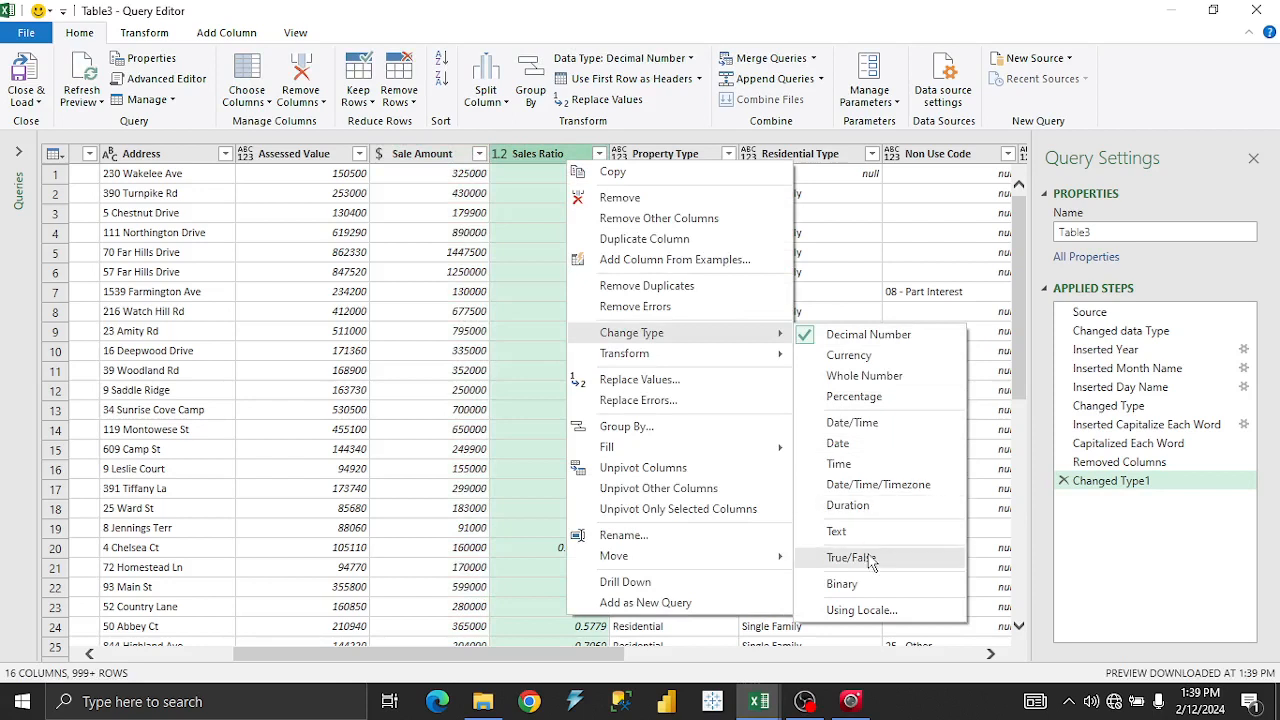
click(876, 387)
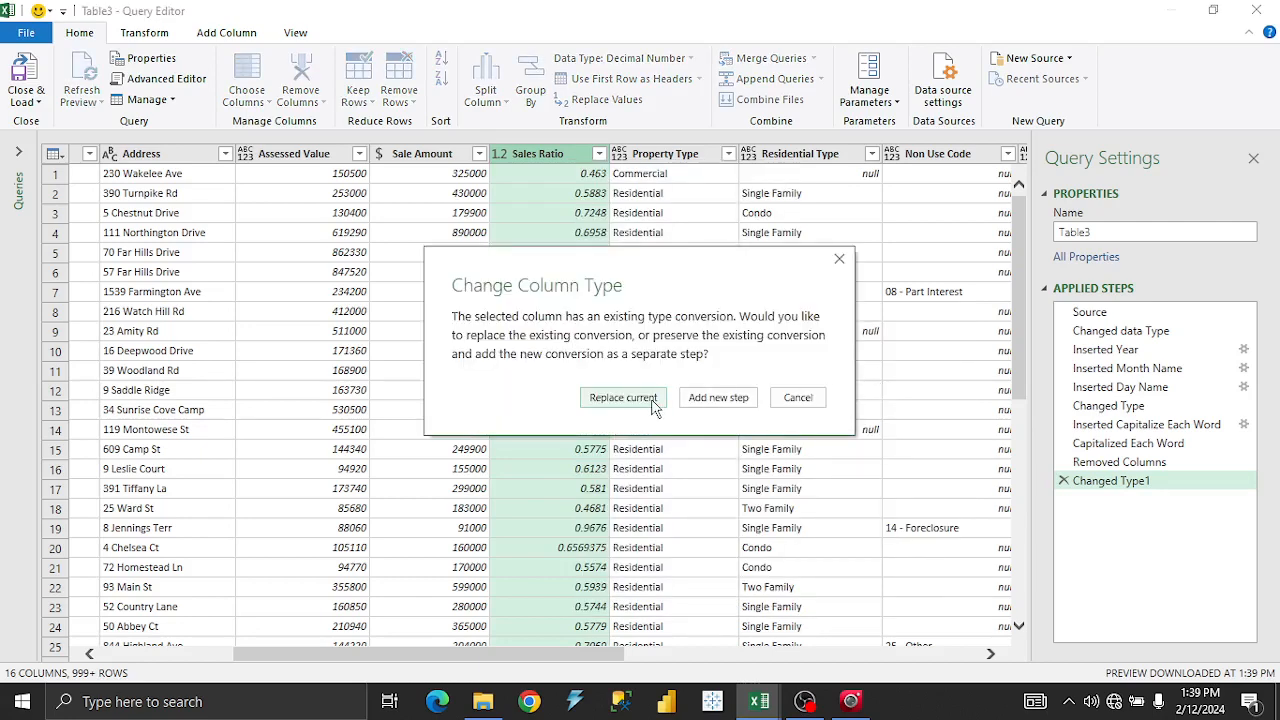
click(622, 398)
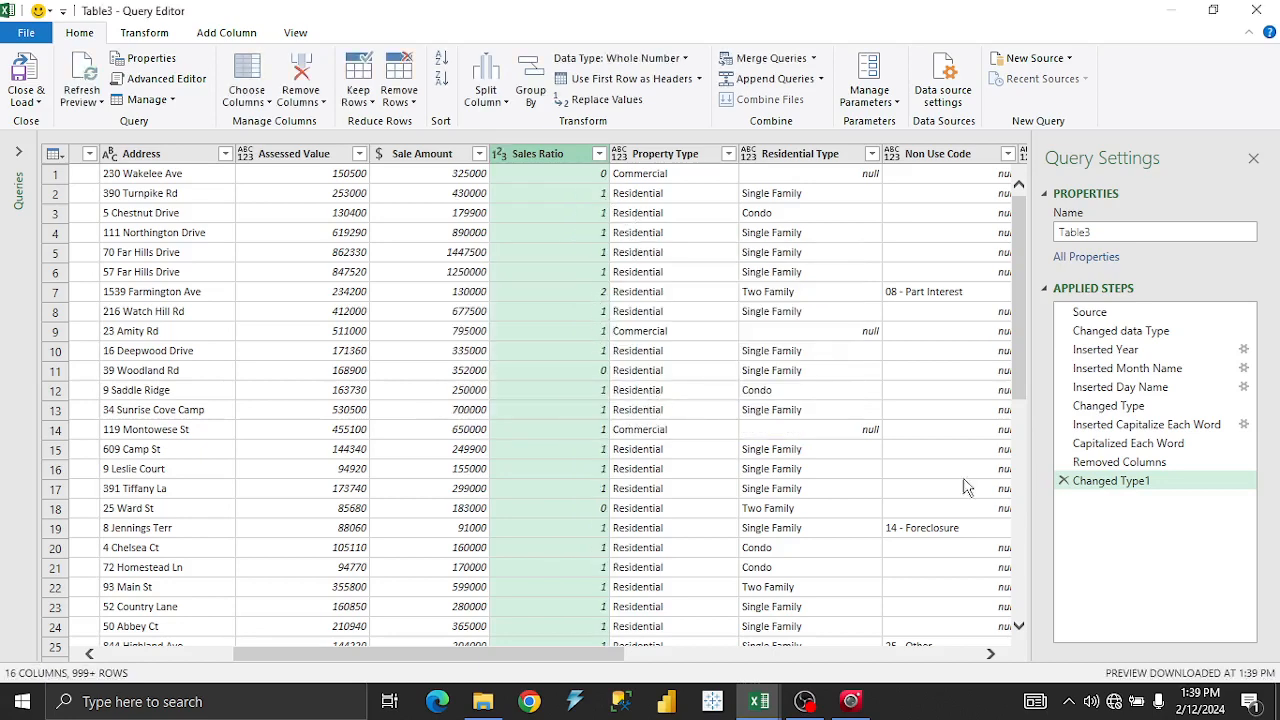
click(1063, 481)
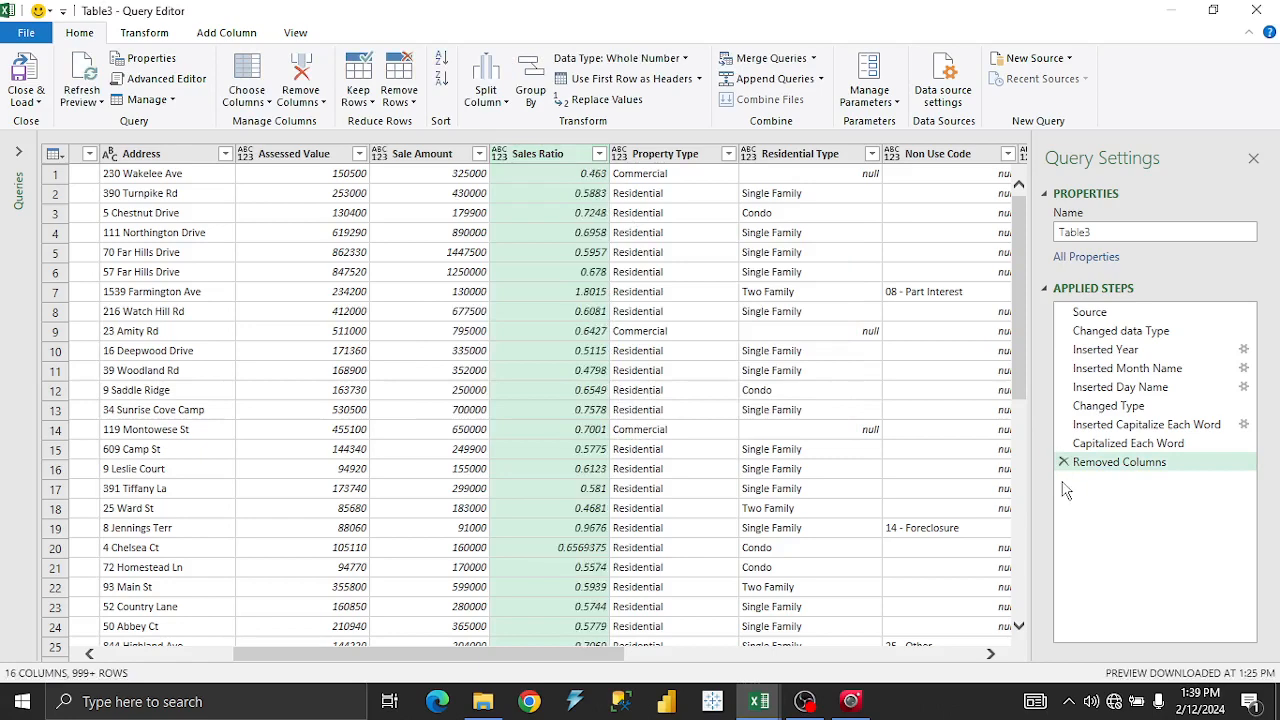
Change both the Property Type and Residential Type columns to the Text data type.
click(695, 158)
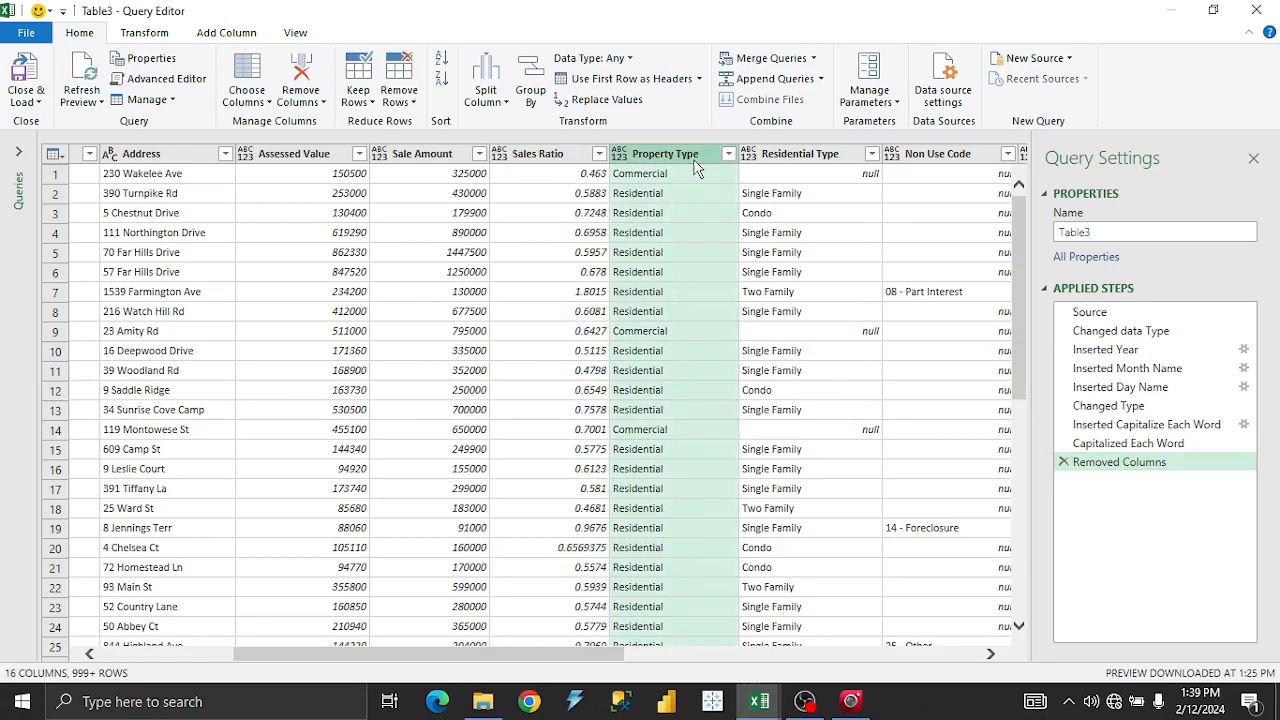
right_click(695, 160)
mouse_move(818, 340)
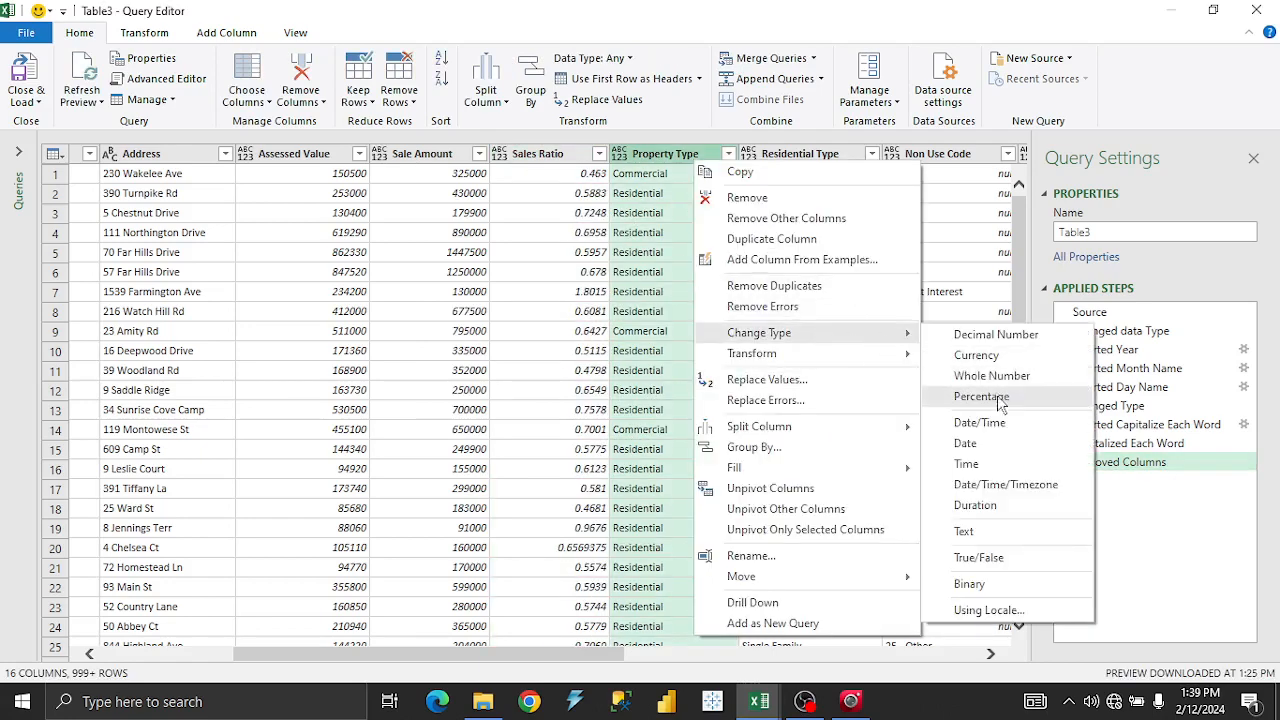
click(1013, 541)
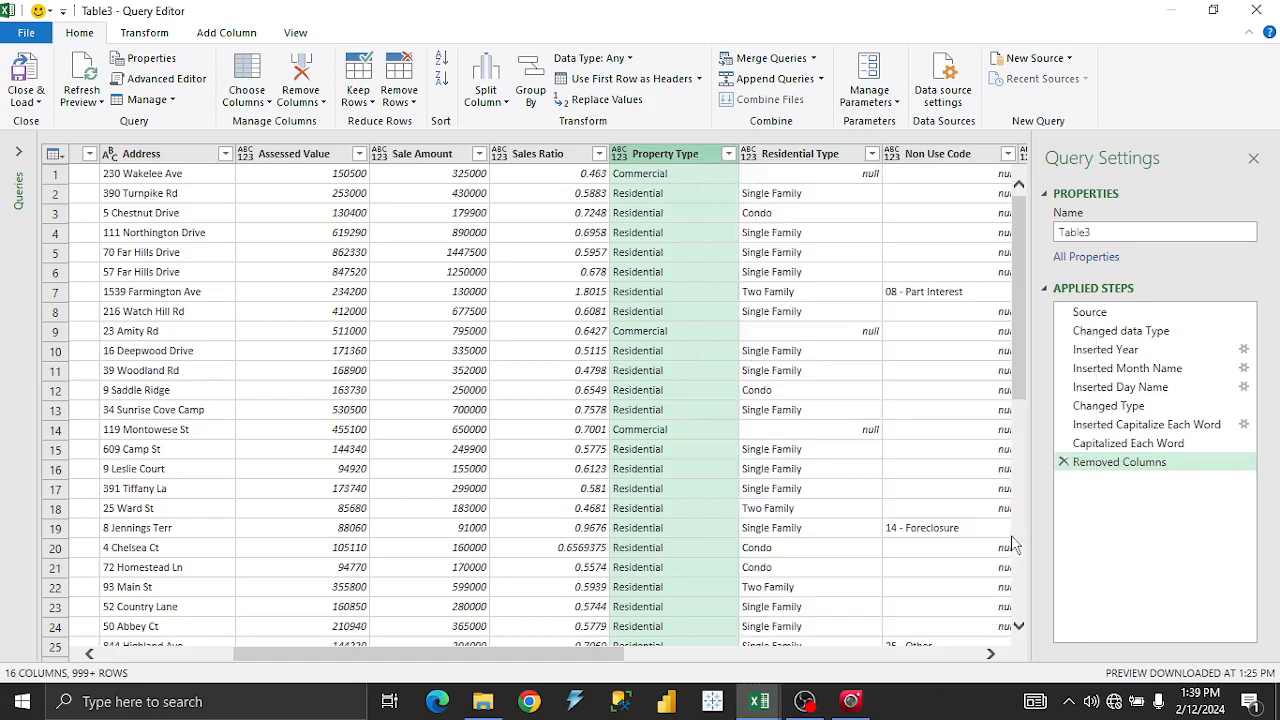
click(781, 166)
right_click(781, 166)
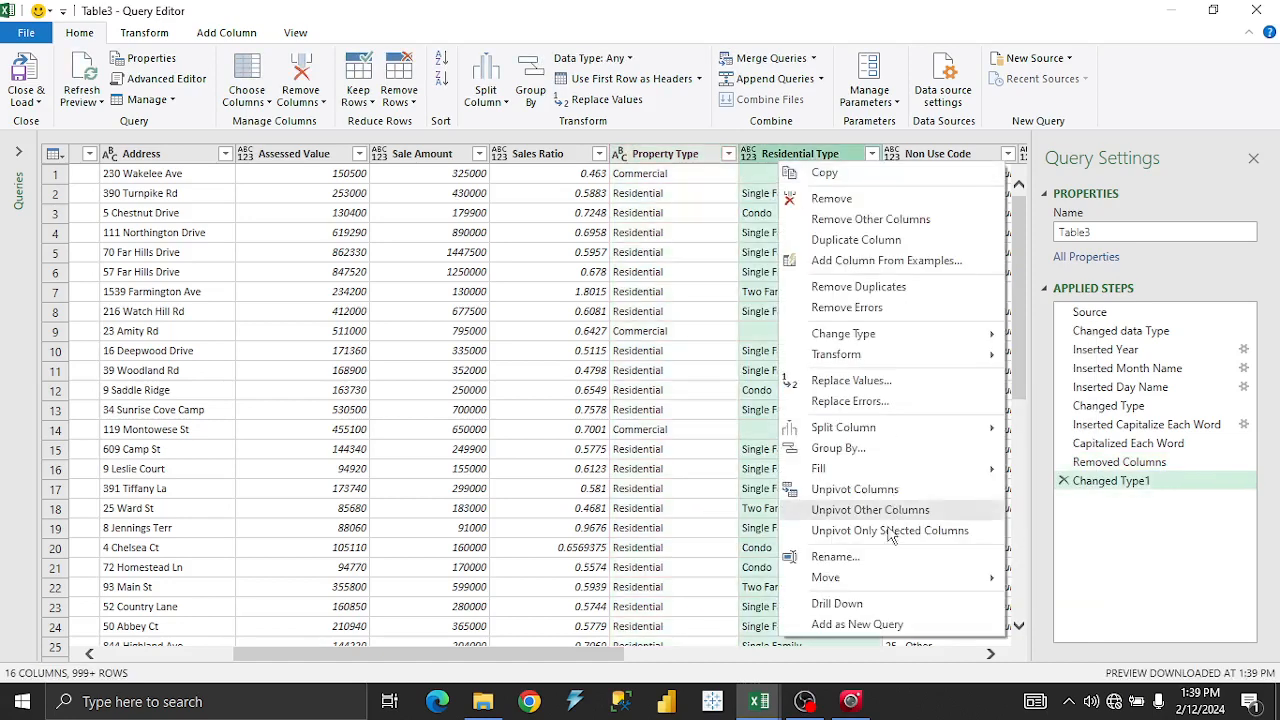
mouse_move(880, 337)
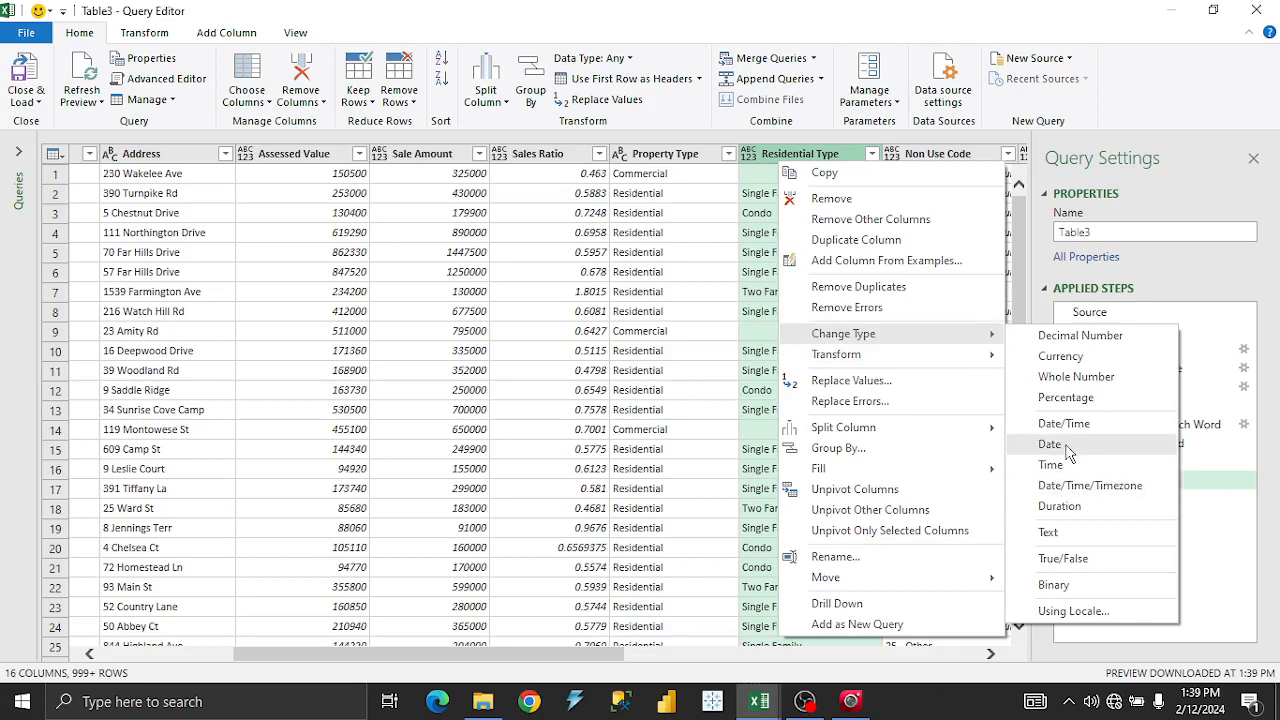
click(1078, 536)
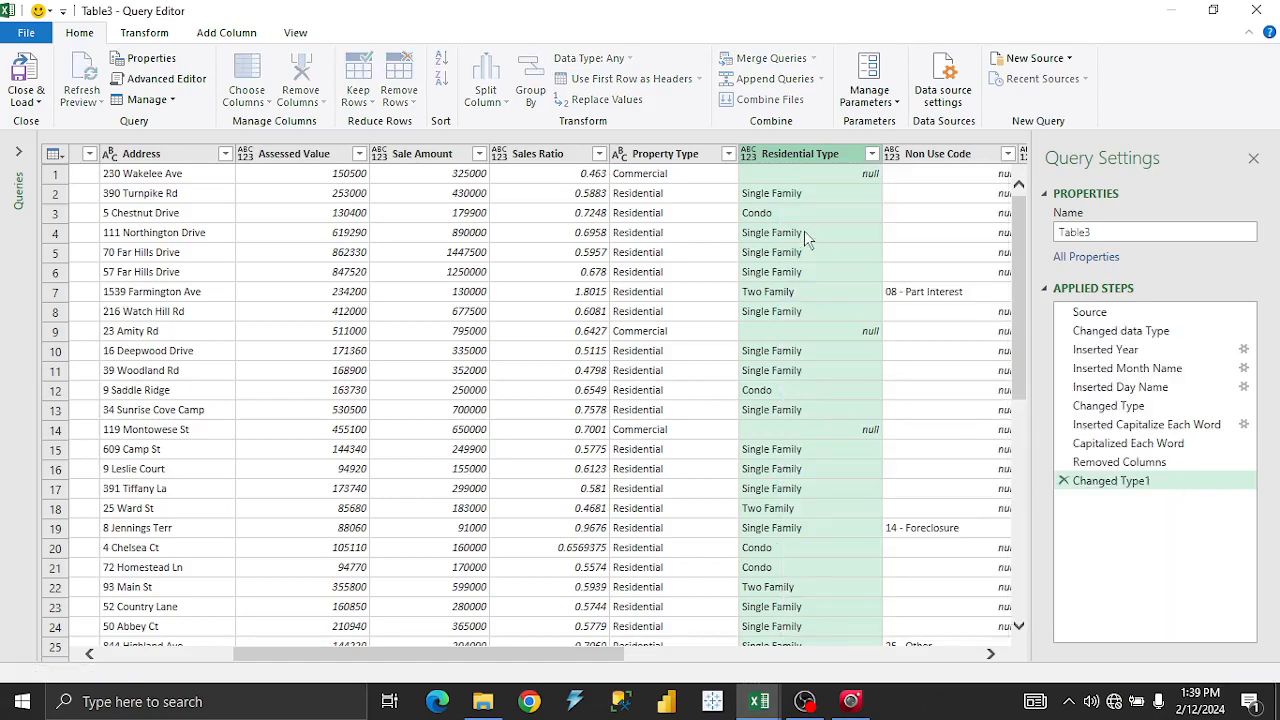
drag(610, 660, 740, 664)
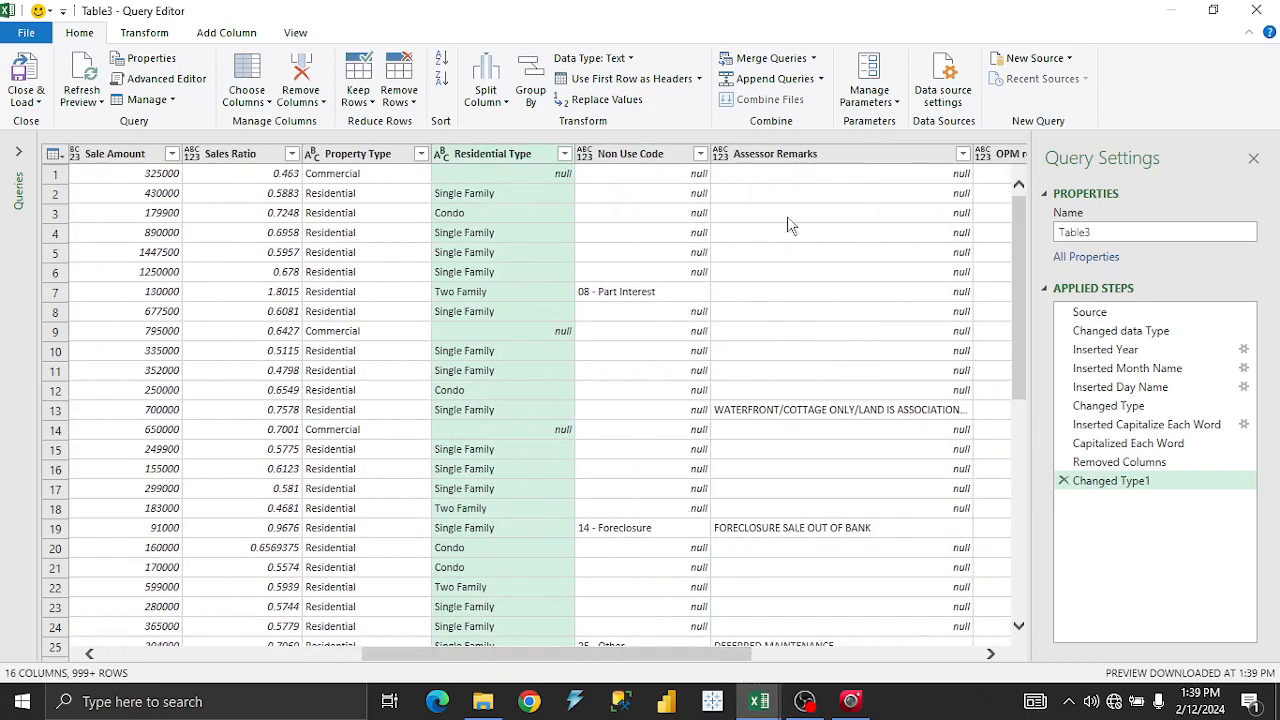
drag(738, 660, 853, 652)
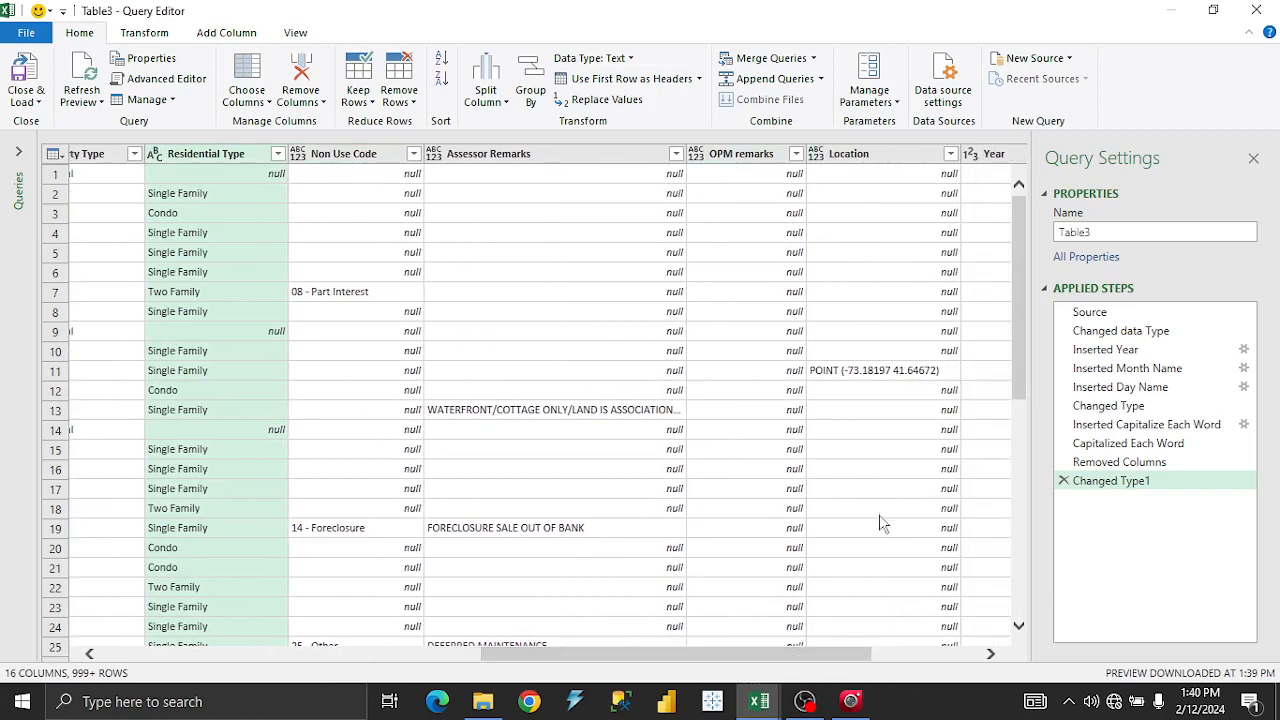
drag(845, 653, 356, 606)
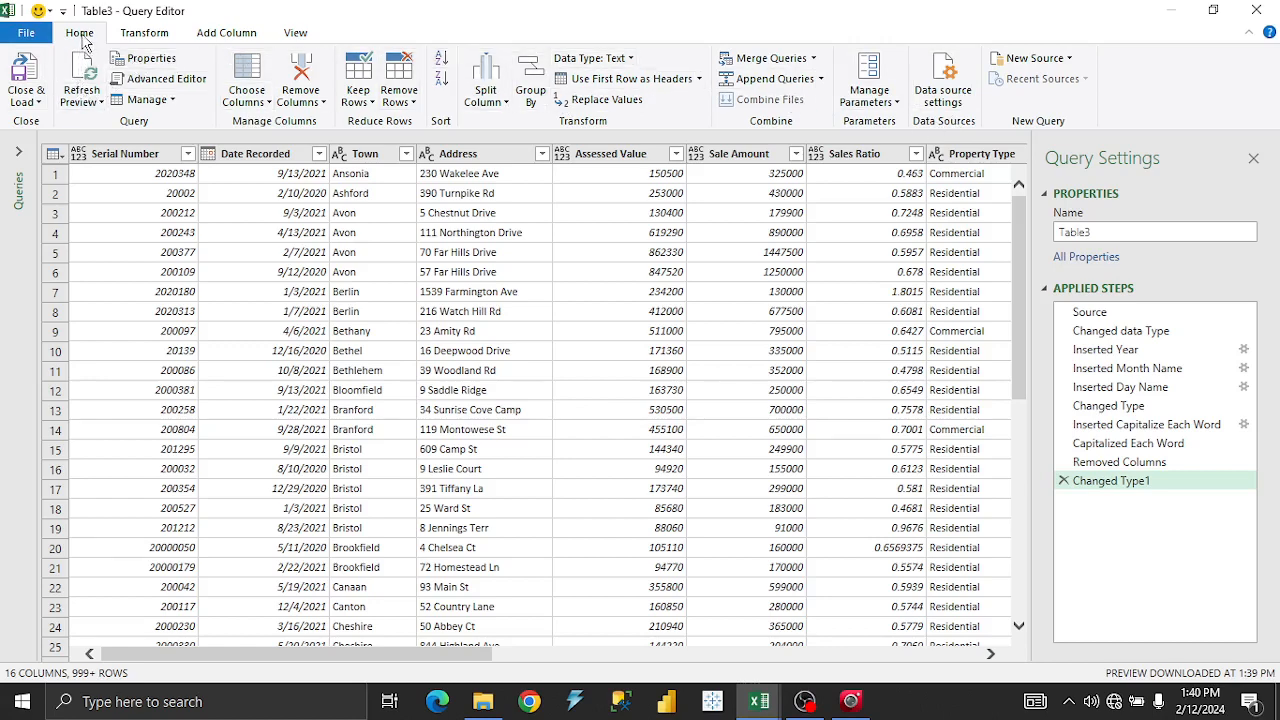
Dismiss the Serial Number column menu and bring up the Add Column ribbon.
right_click(147, 156)
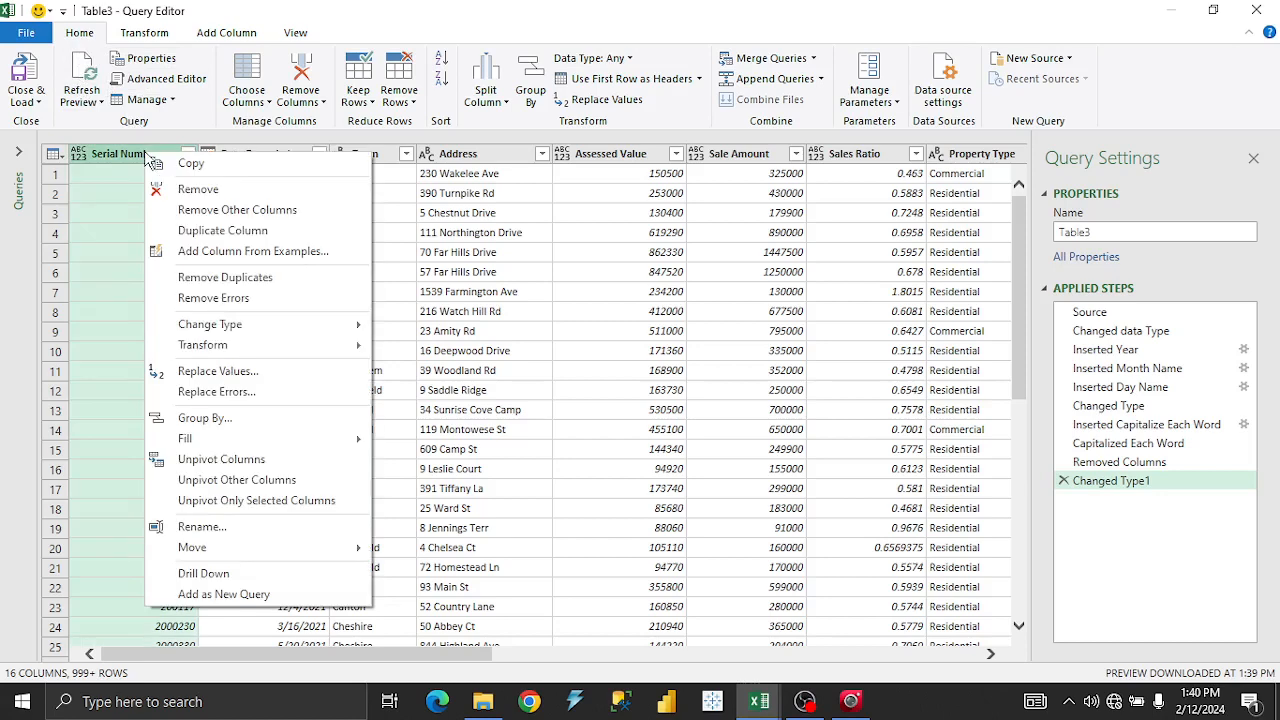
click(141, 38)
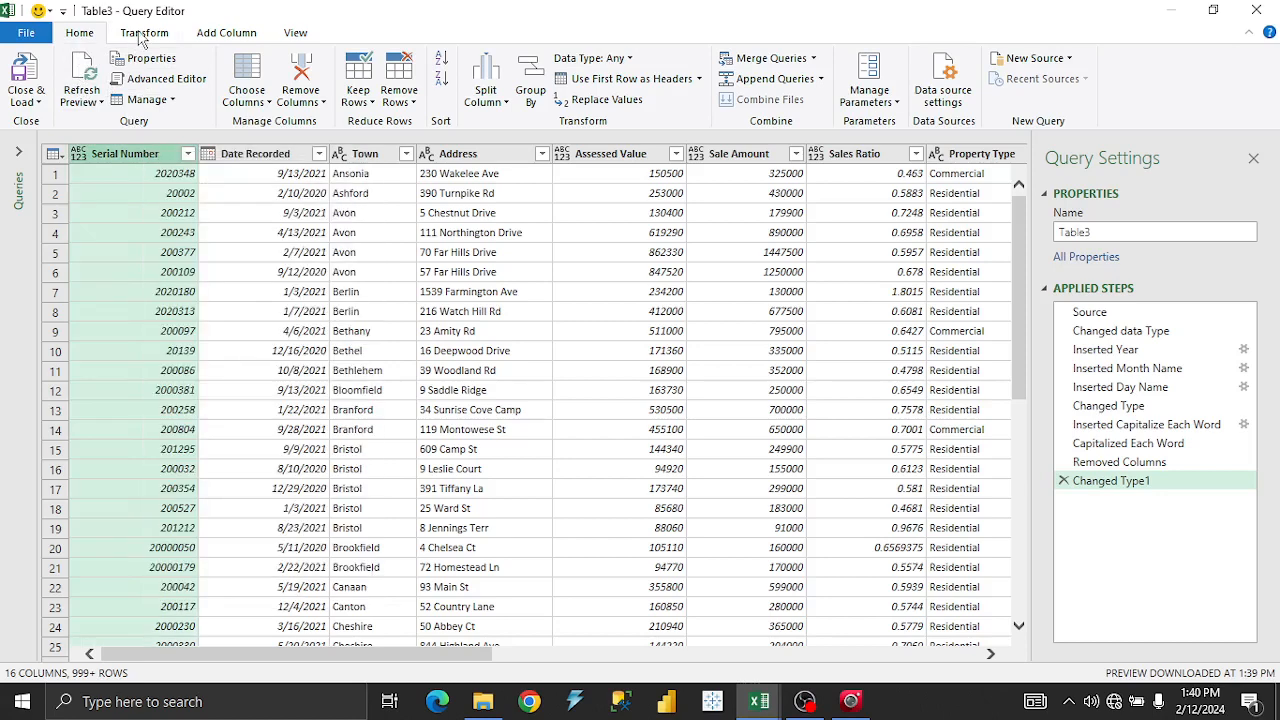
click(143, 33)
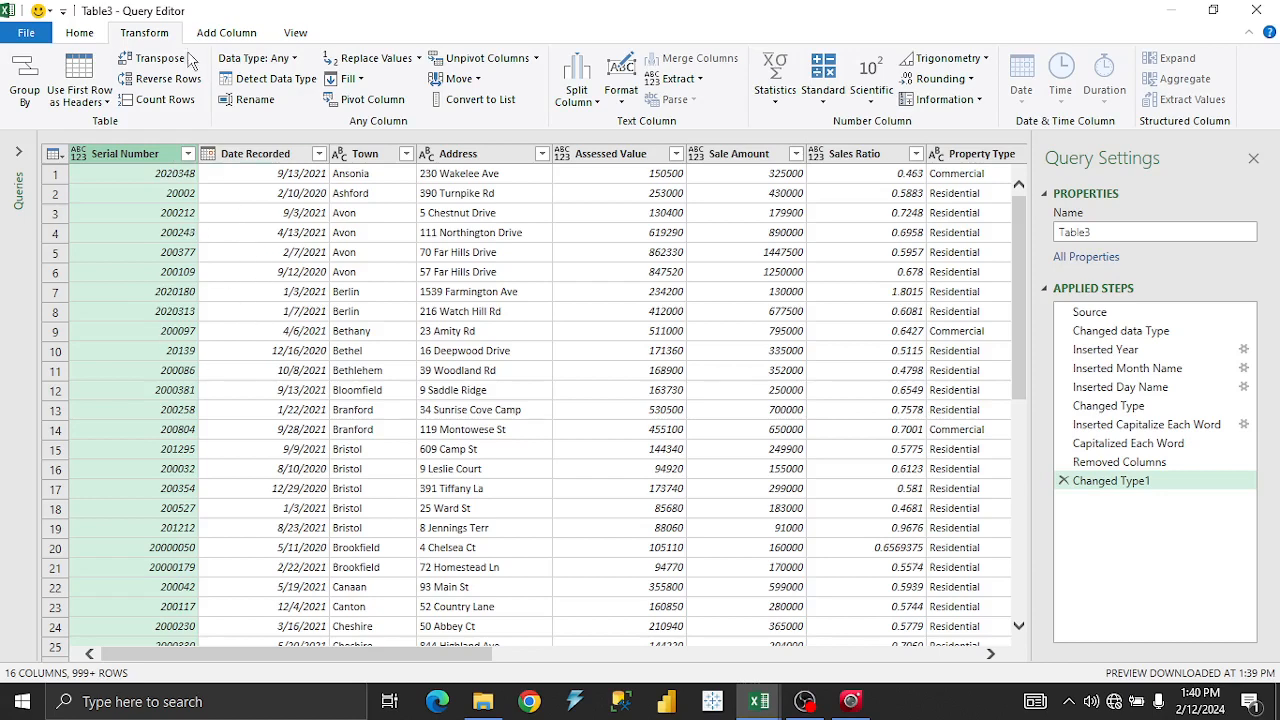
click(220, 36)
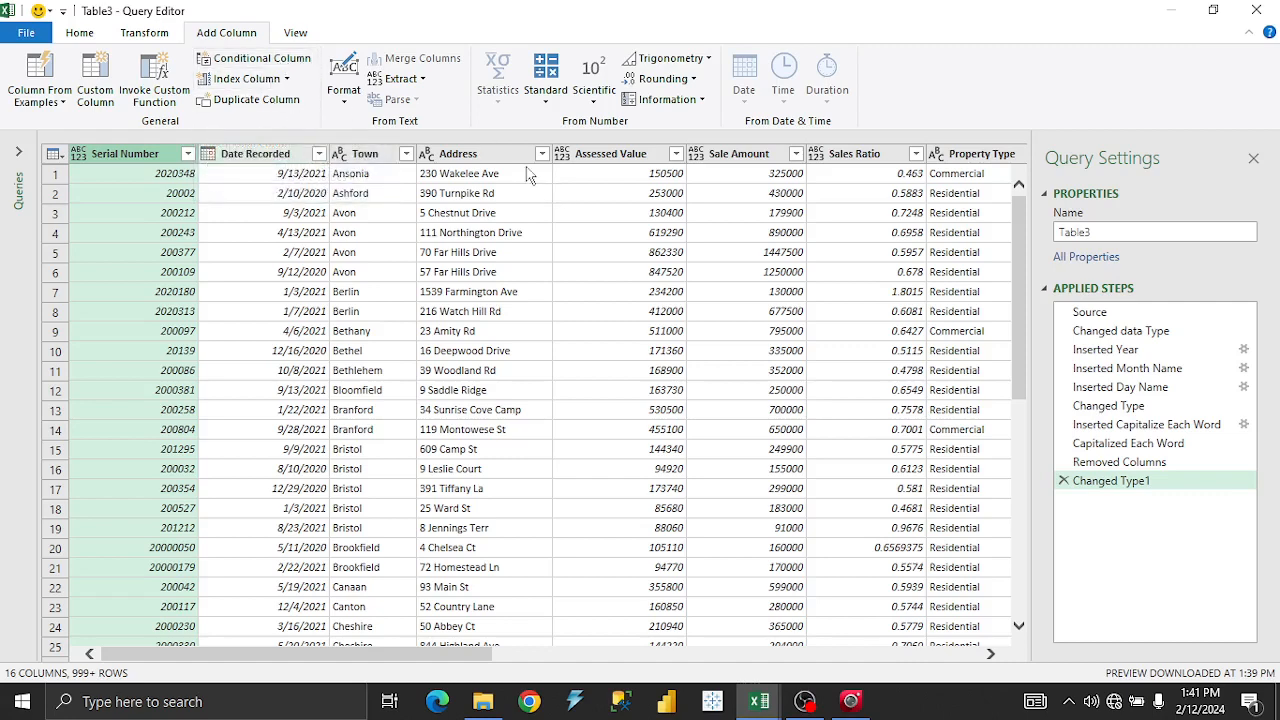
click(287, 79)
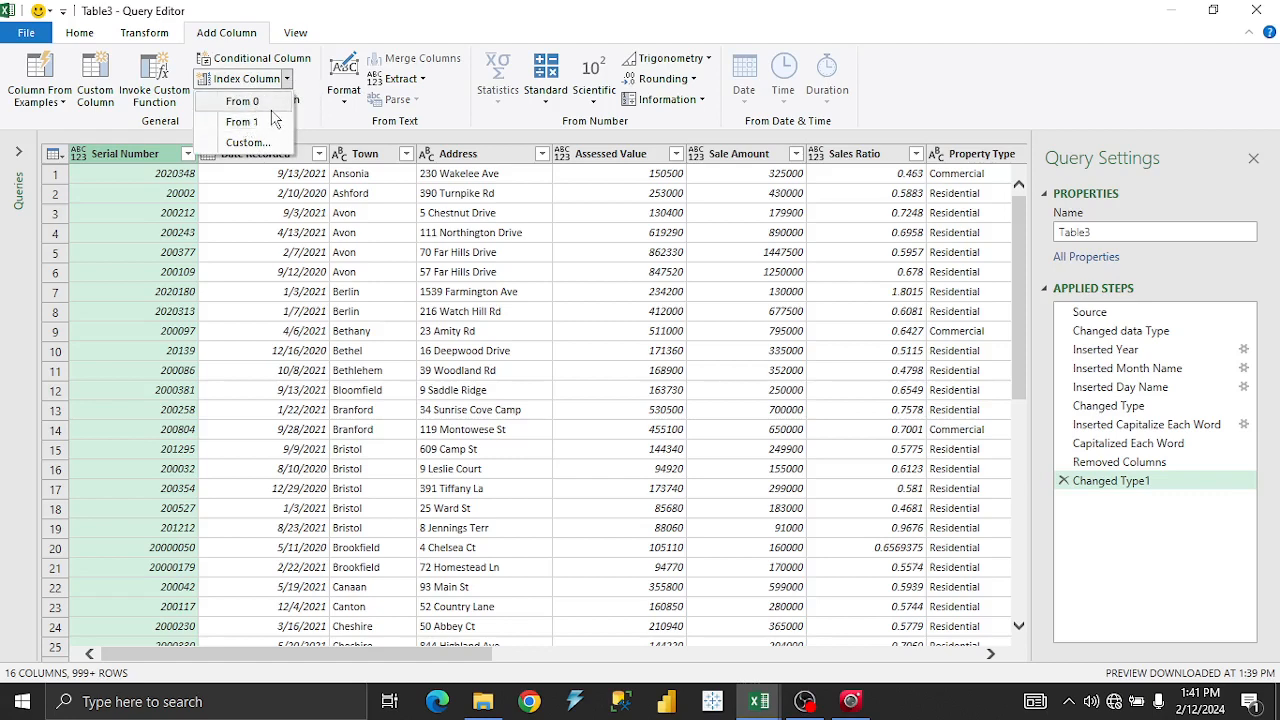
click(311, 88)
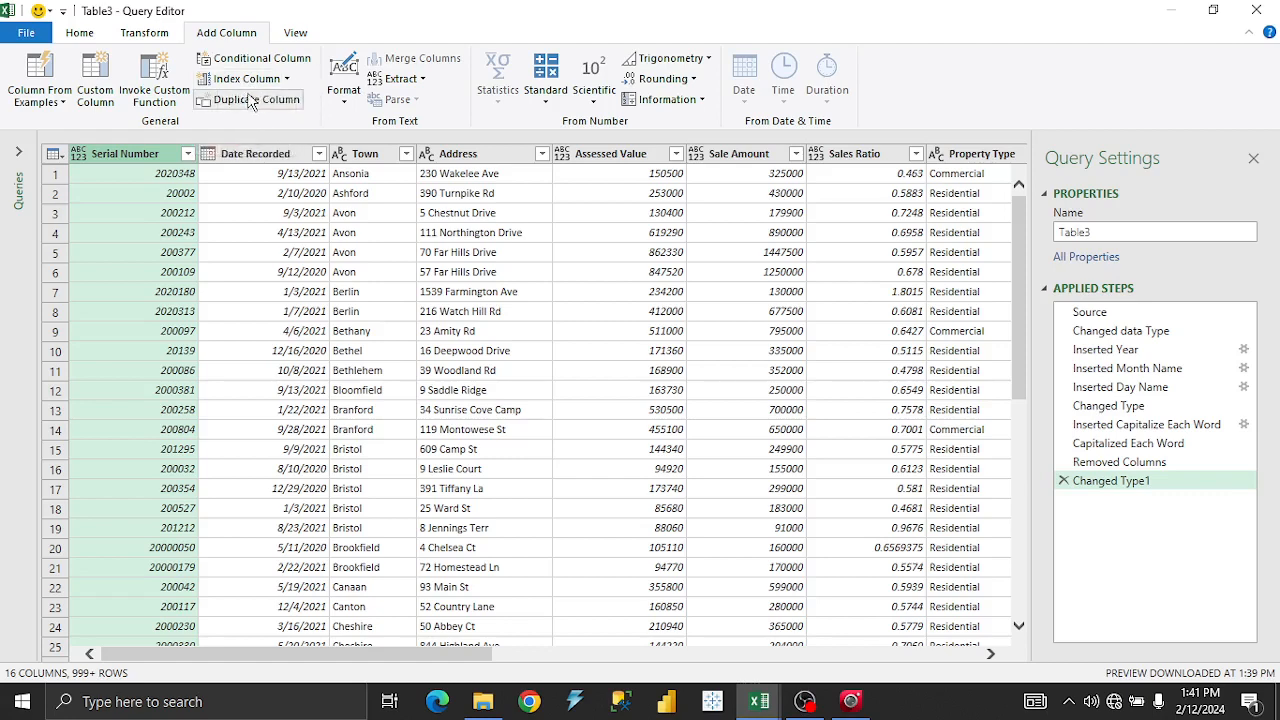
click(350, 102)
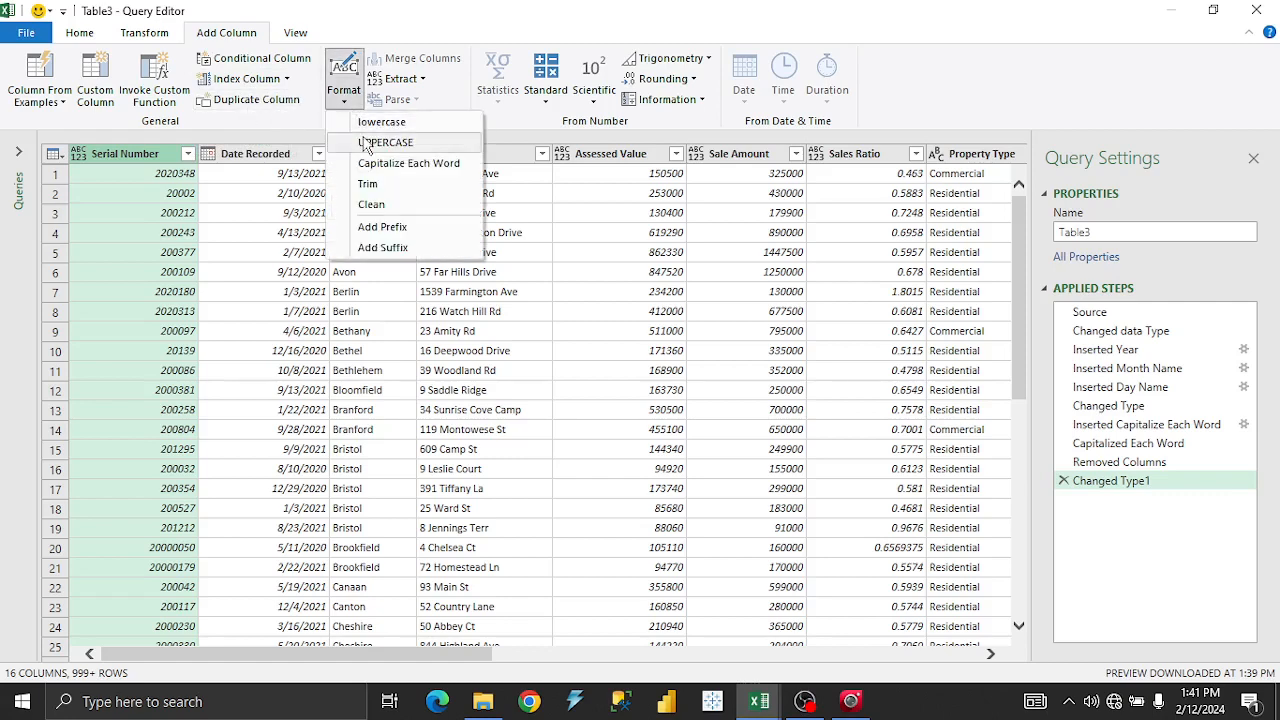
click(430, 86)
click(424, 82)
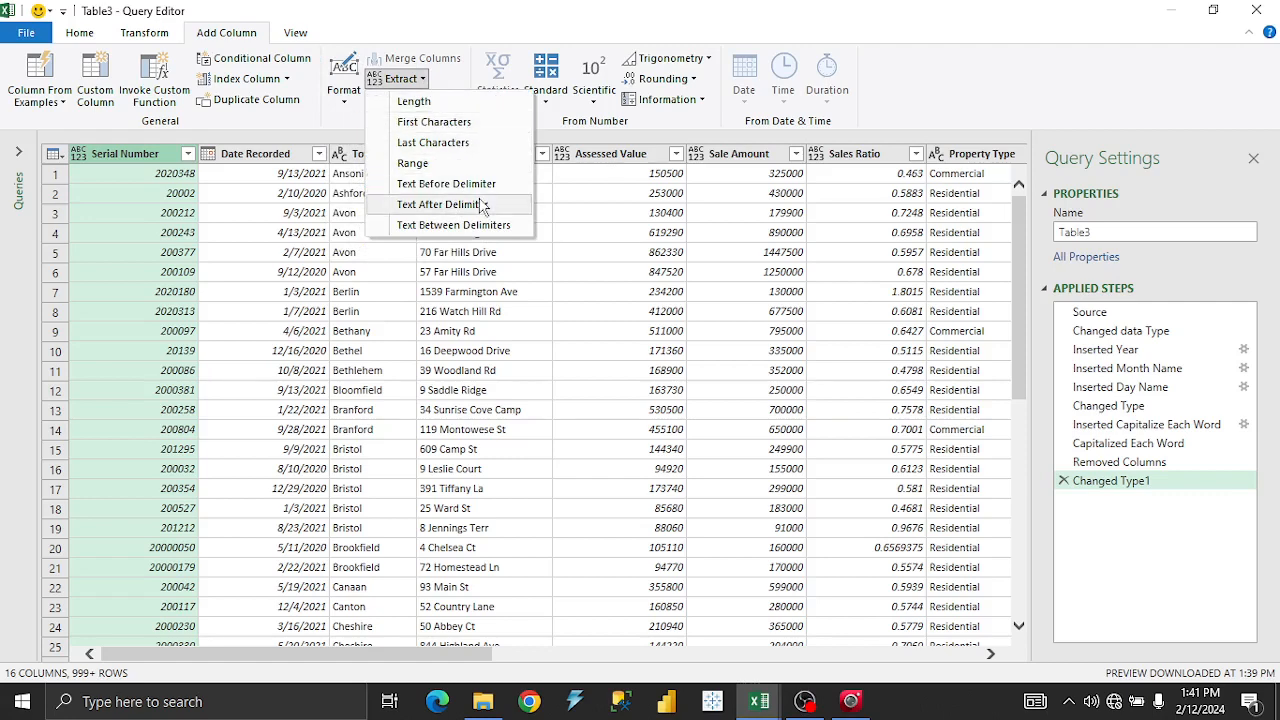
click(458, 92)
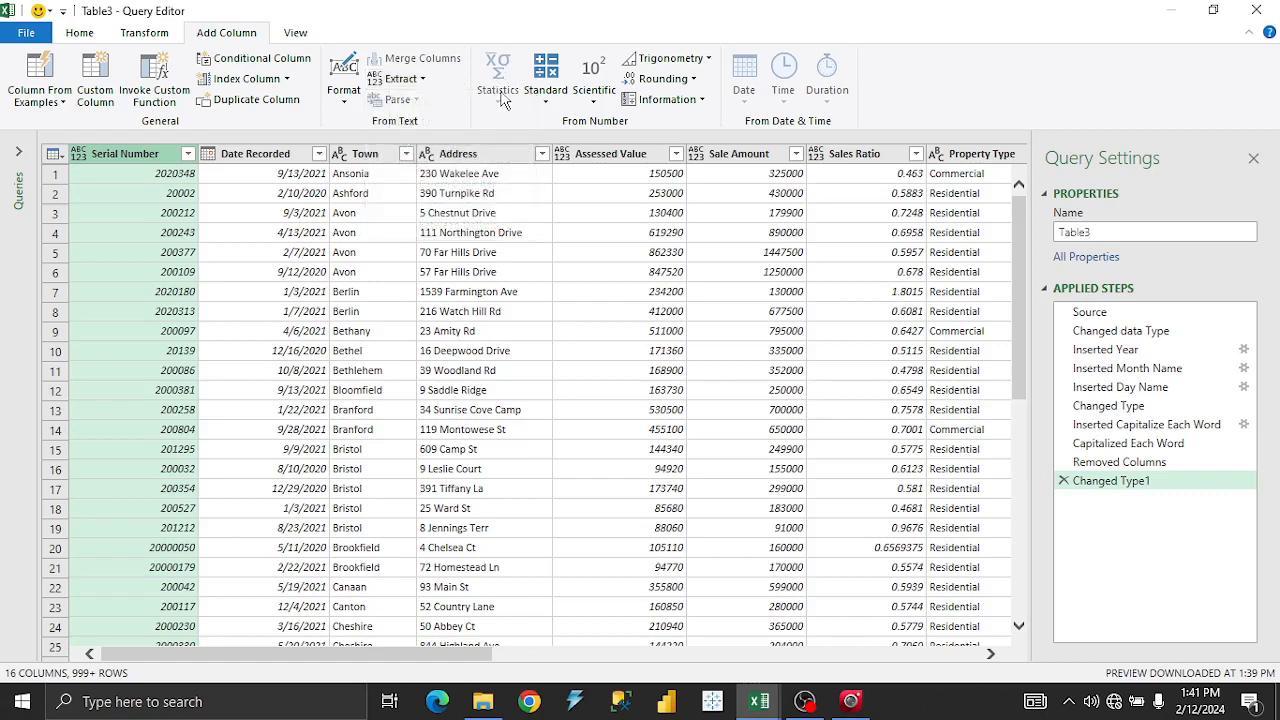
click(546, 106)
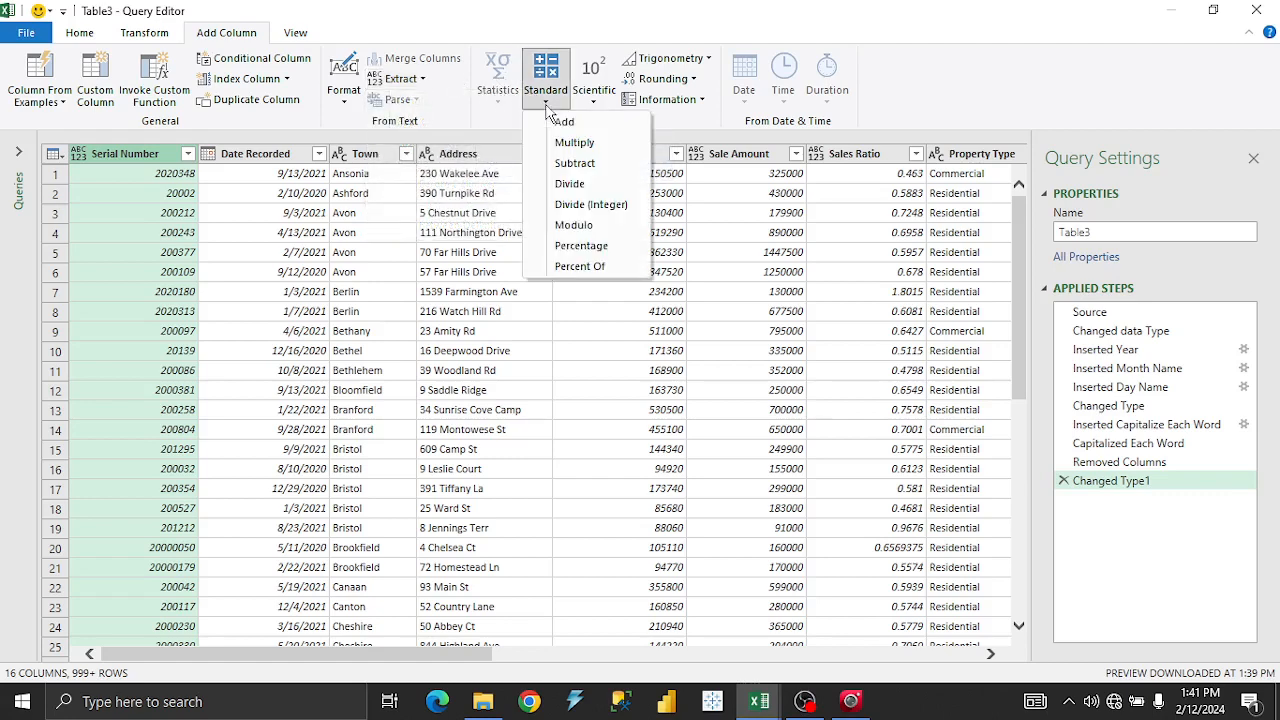
click(594, 100)
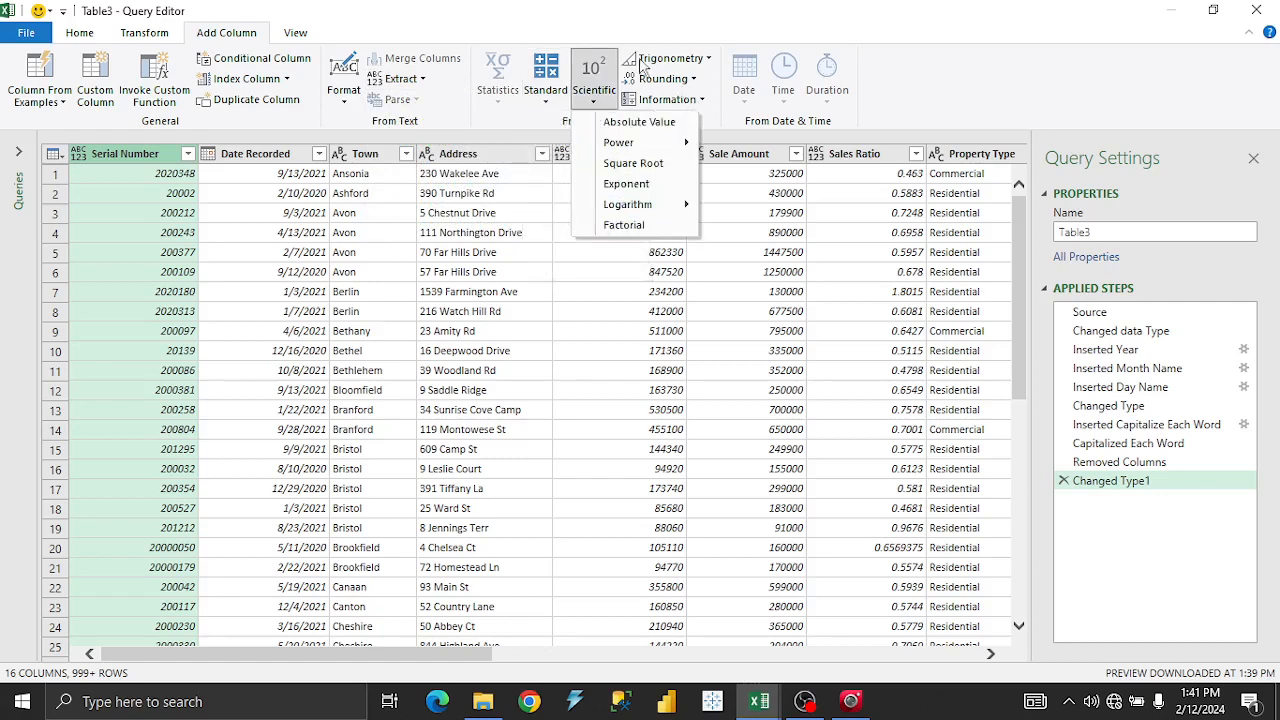
click(694, 82)
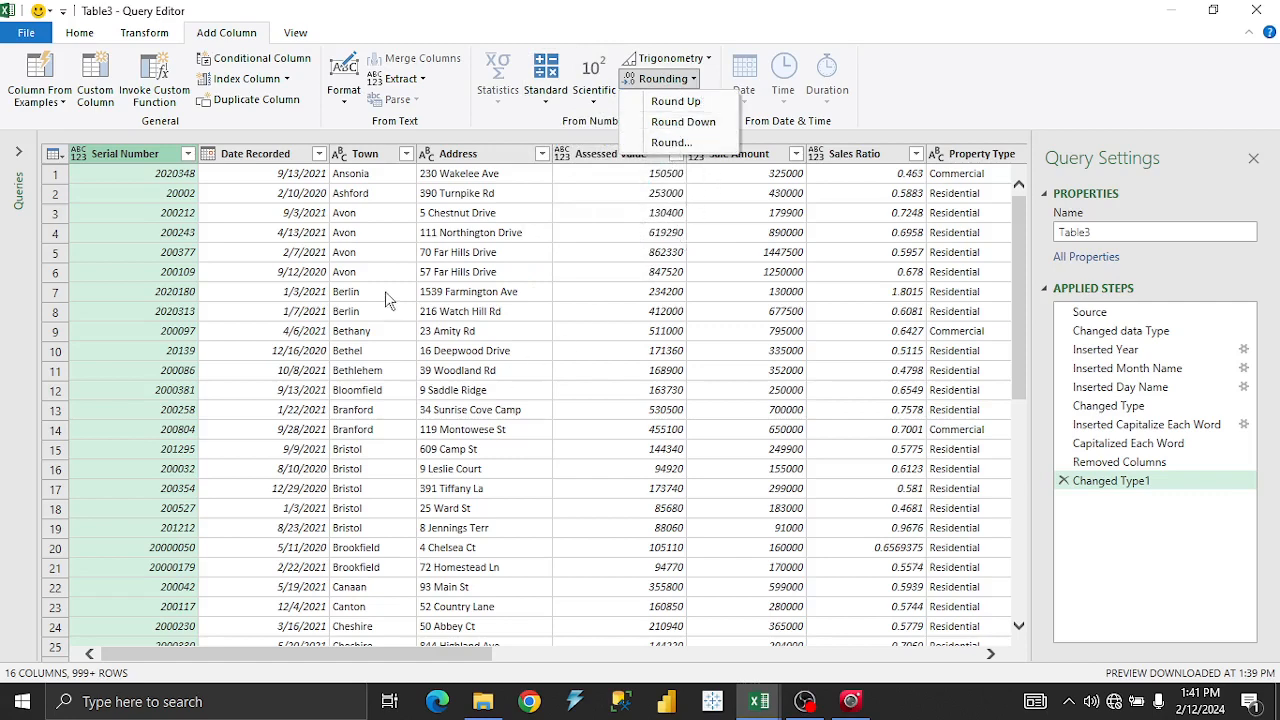
click(659, 254)
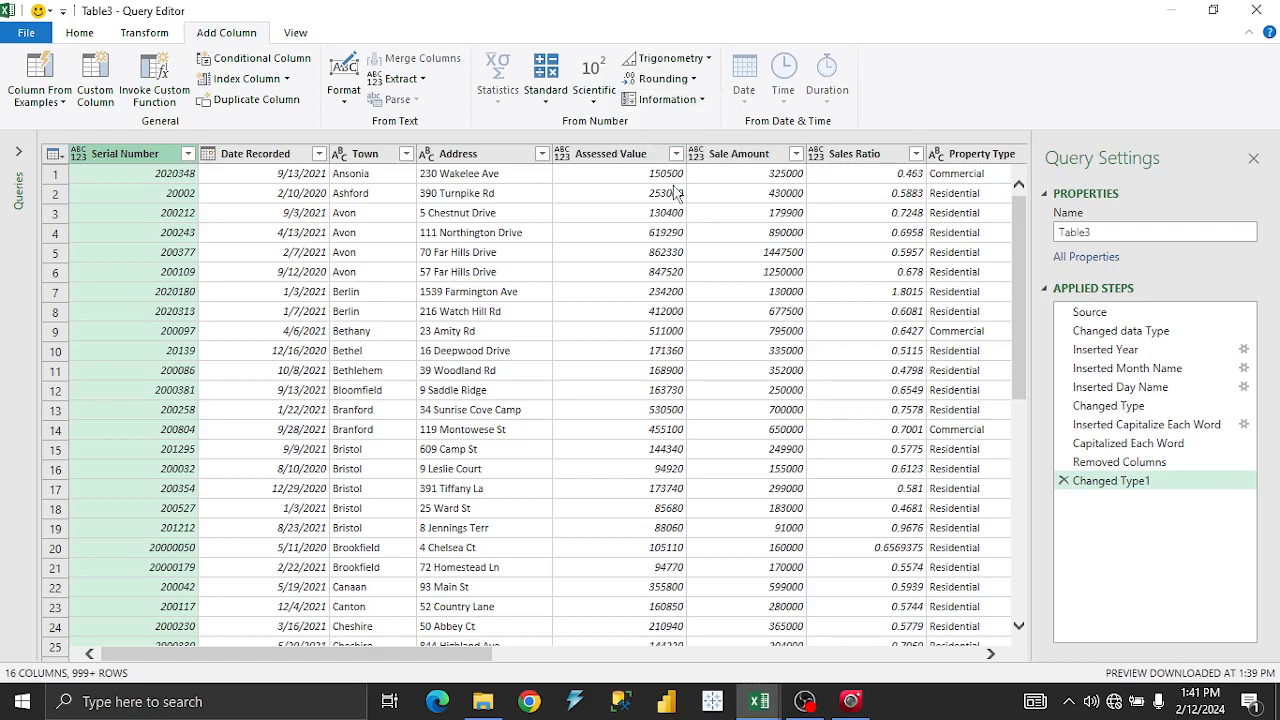
Add a Round Up column computed from Sales Ratio.
click(731, 156)
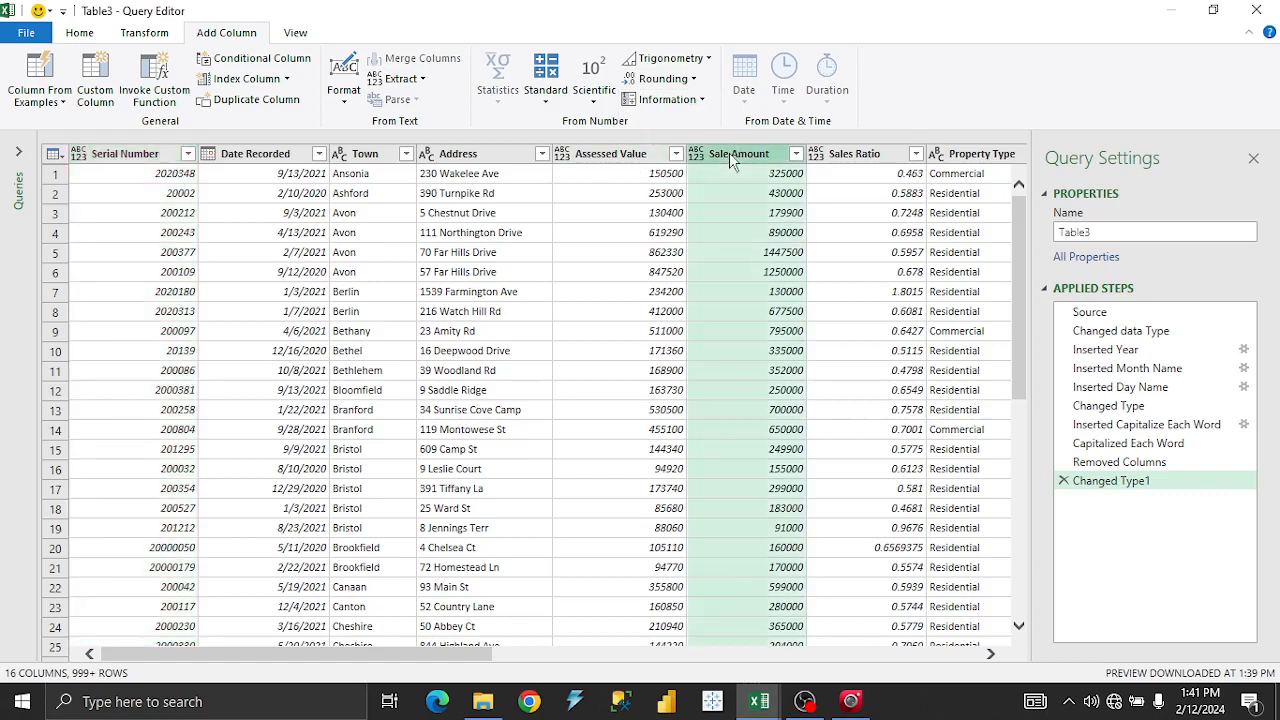
click(878, 154)
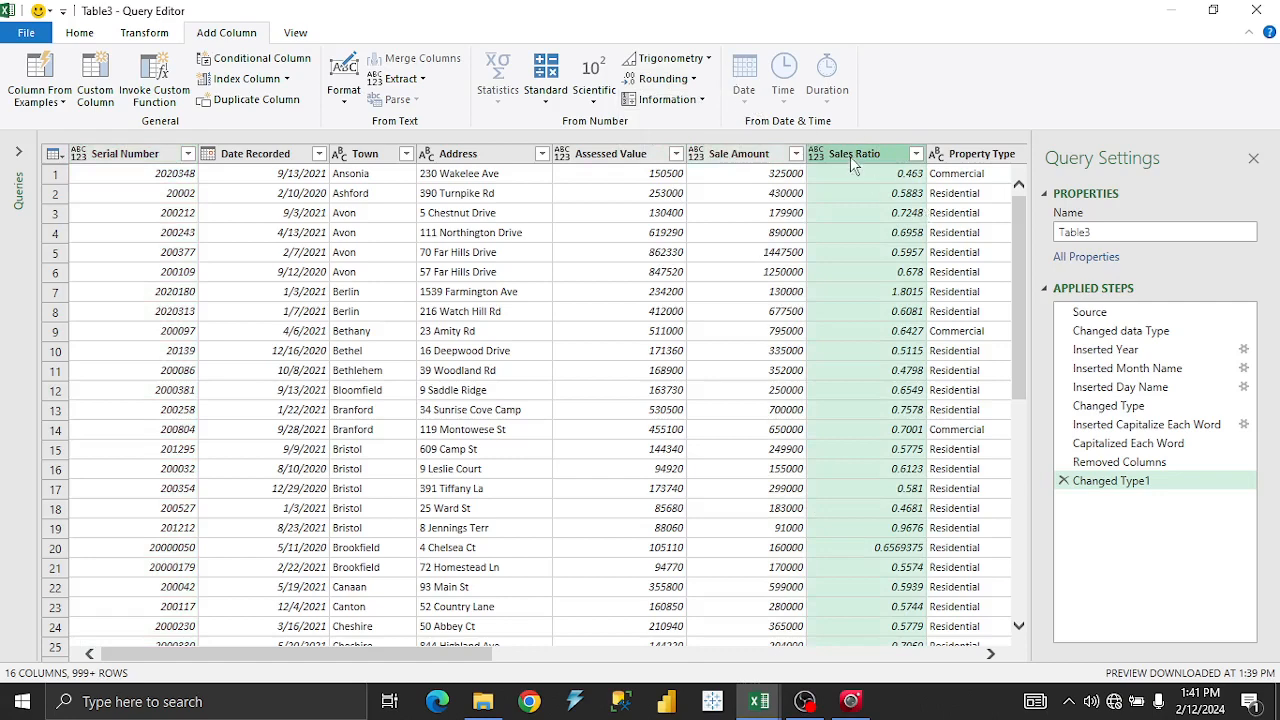
right_click(850, 160)
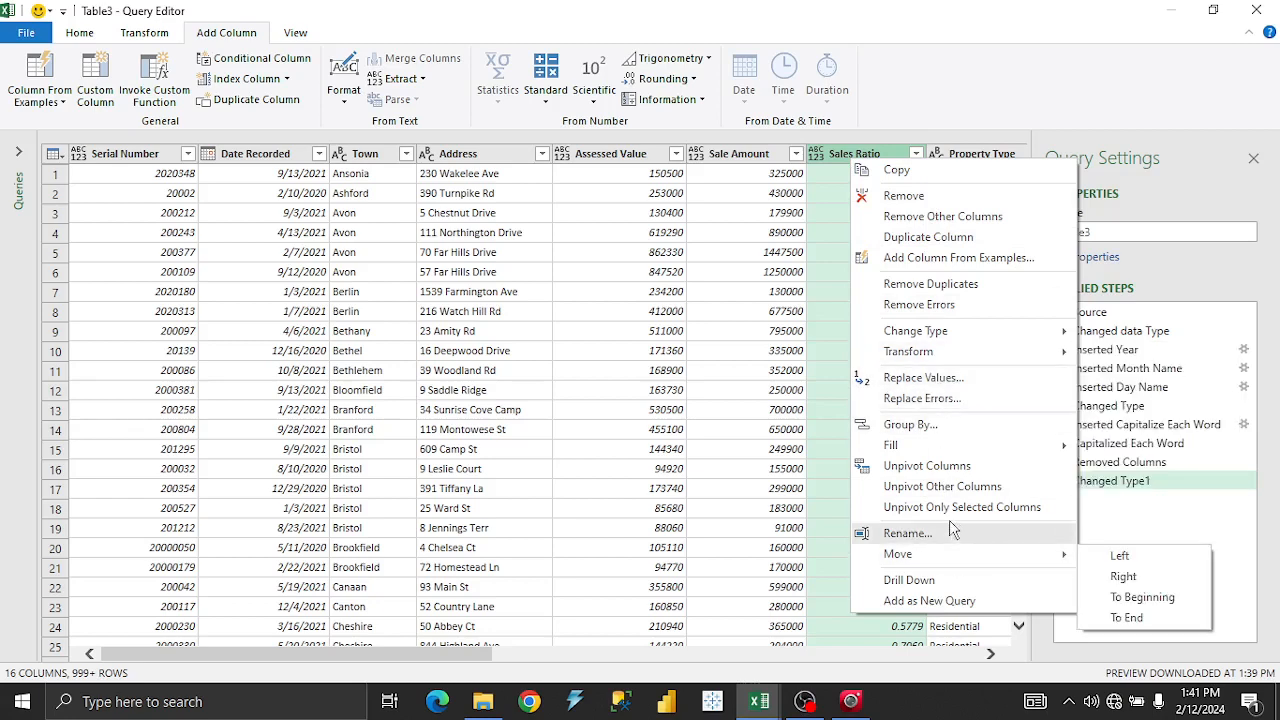
click(693, 79)
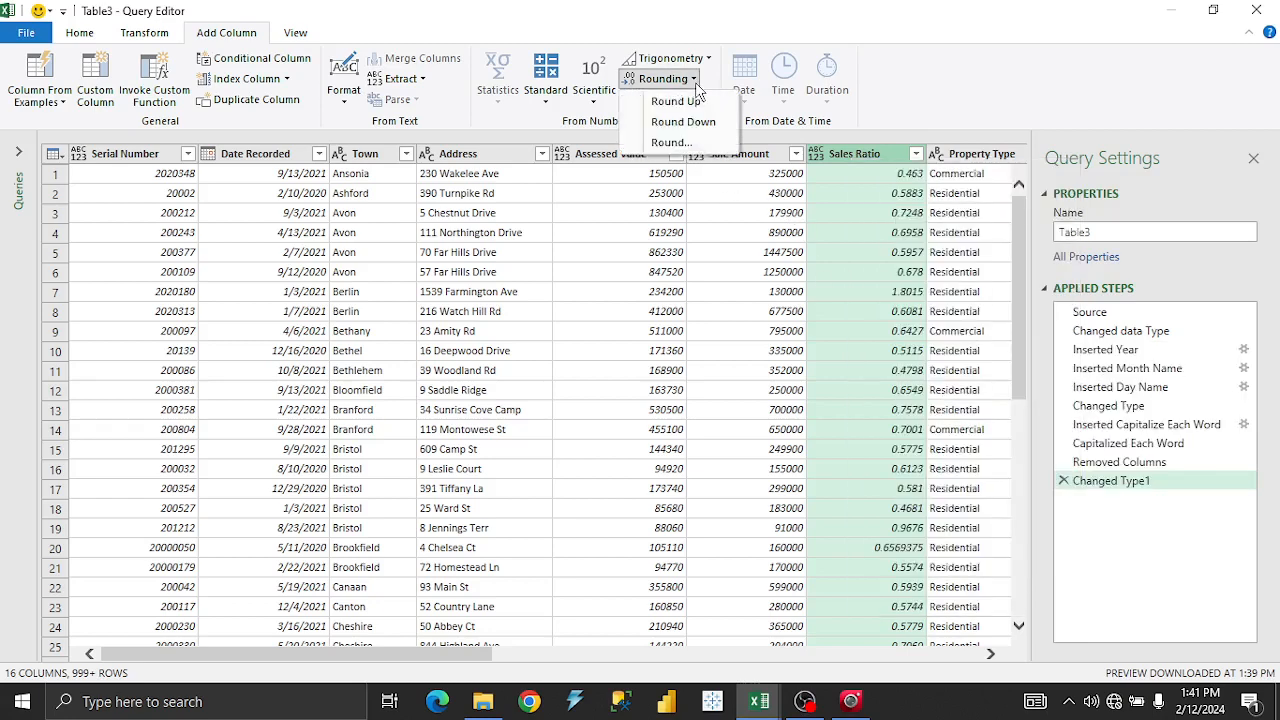
click(665, 102)
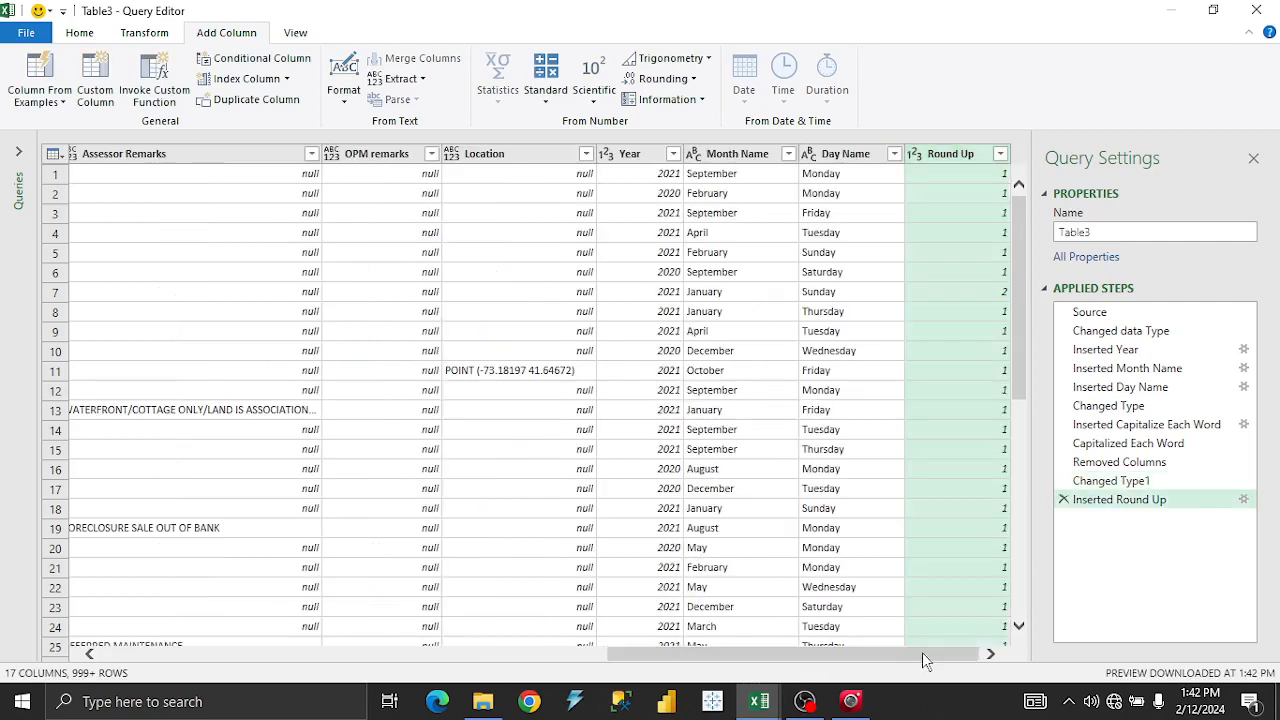
Remove the newly added Round Up column.
right_click(922, 157)
click(975, 197)
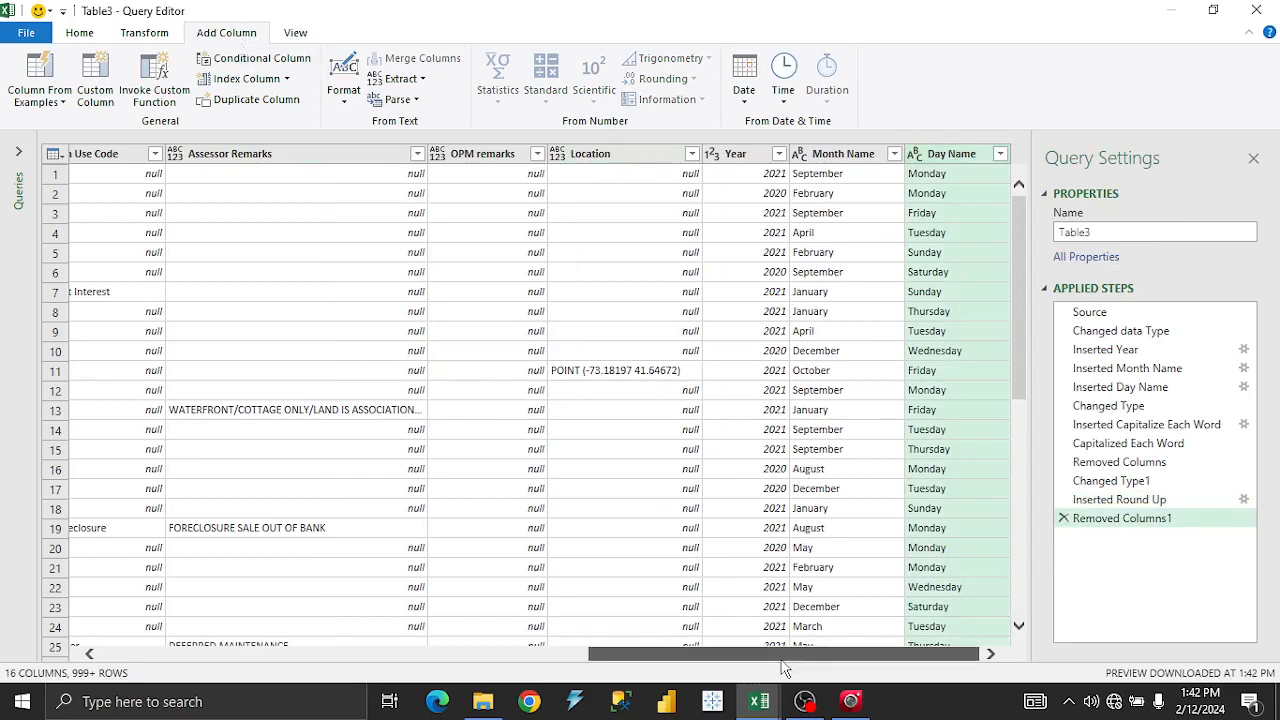
drag(780, 655, 455, 662)
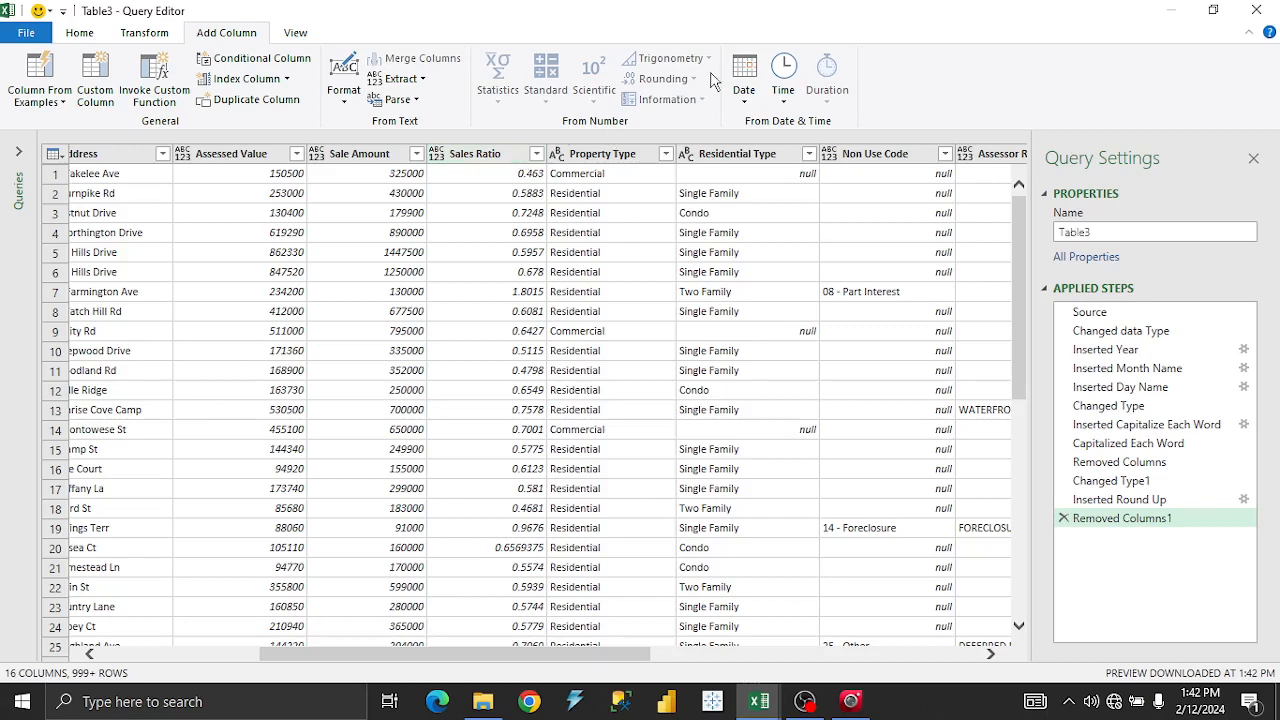
Switch to the Transform ribbon, select Sale Amount, and scroll across to the Year column.
click(468, 173)
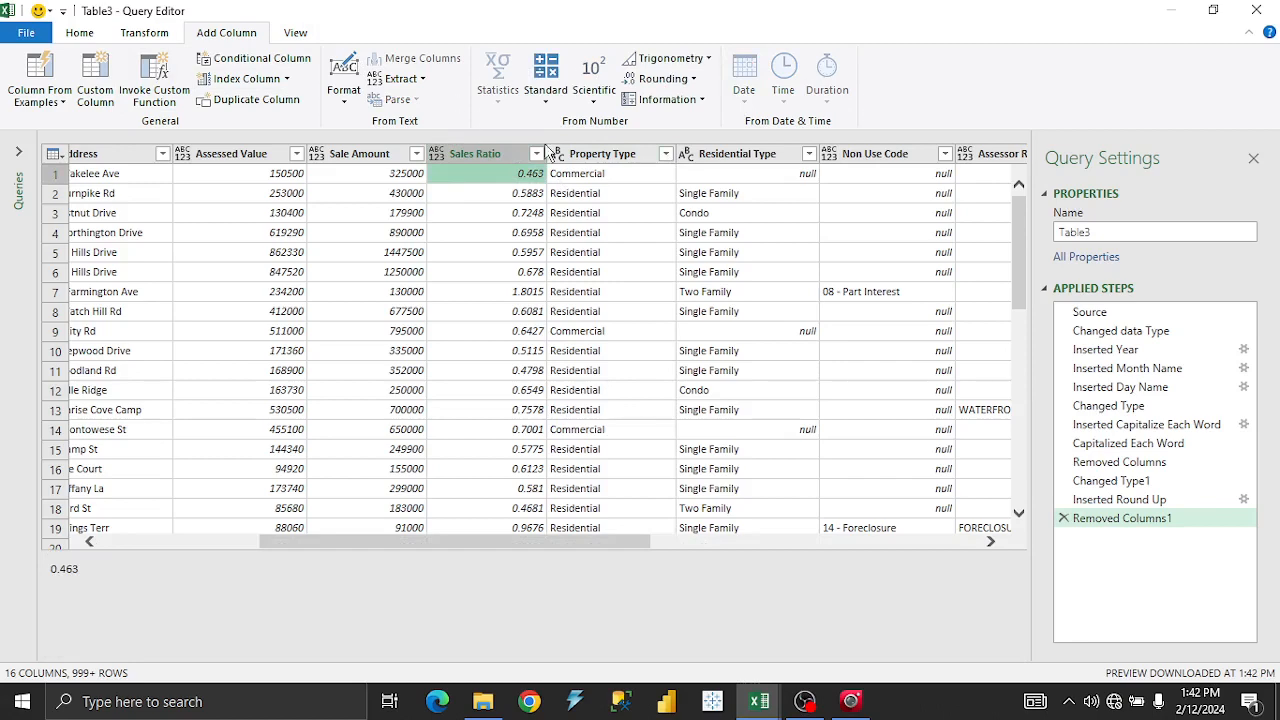
click(155, 35)
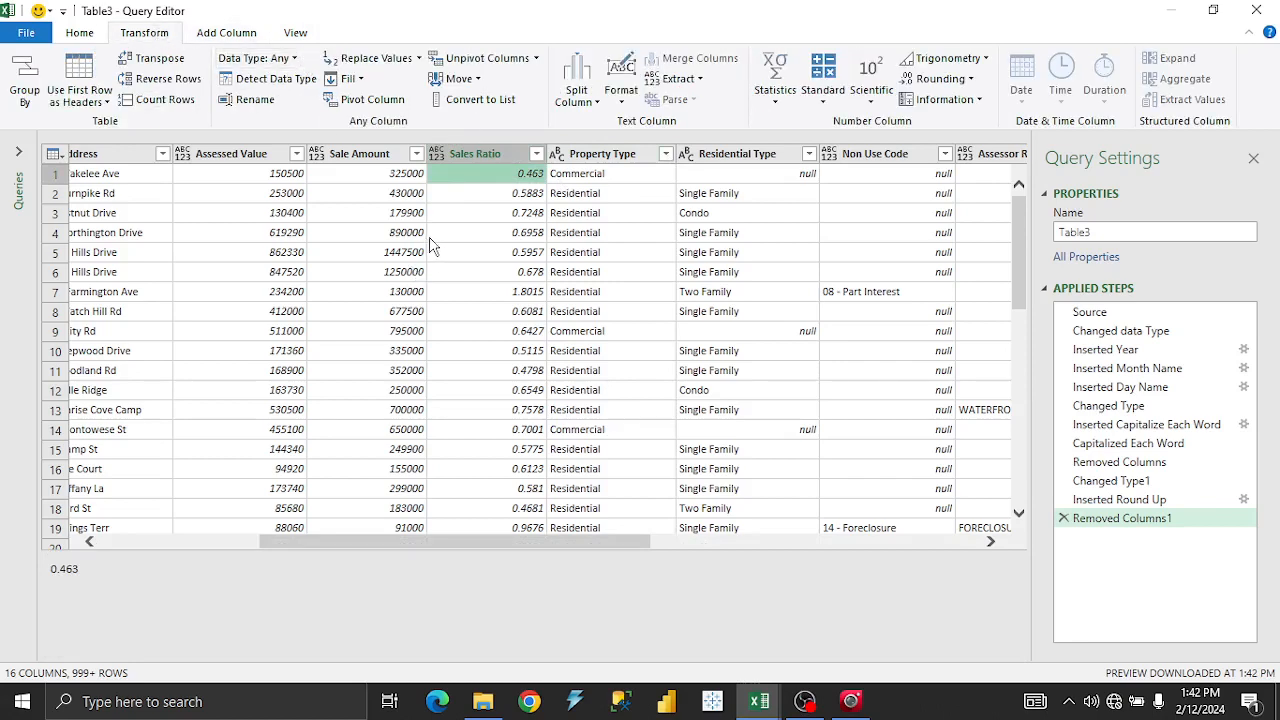
click(362, 160)
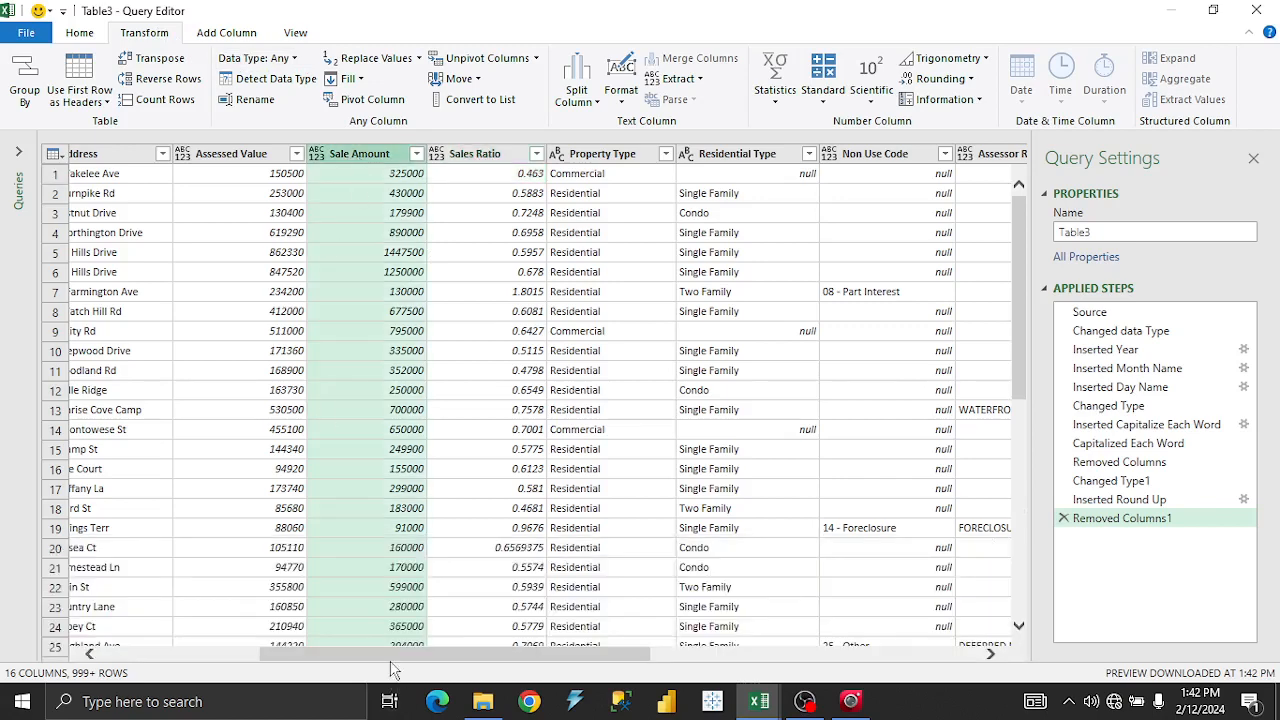
drag(393, 655, 242, 640)
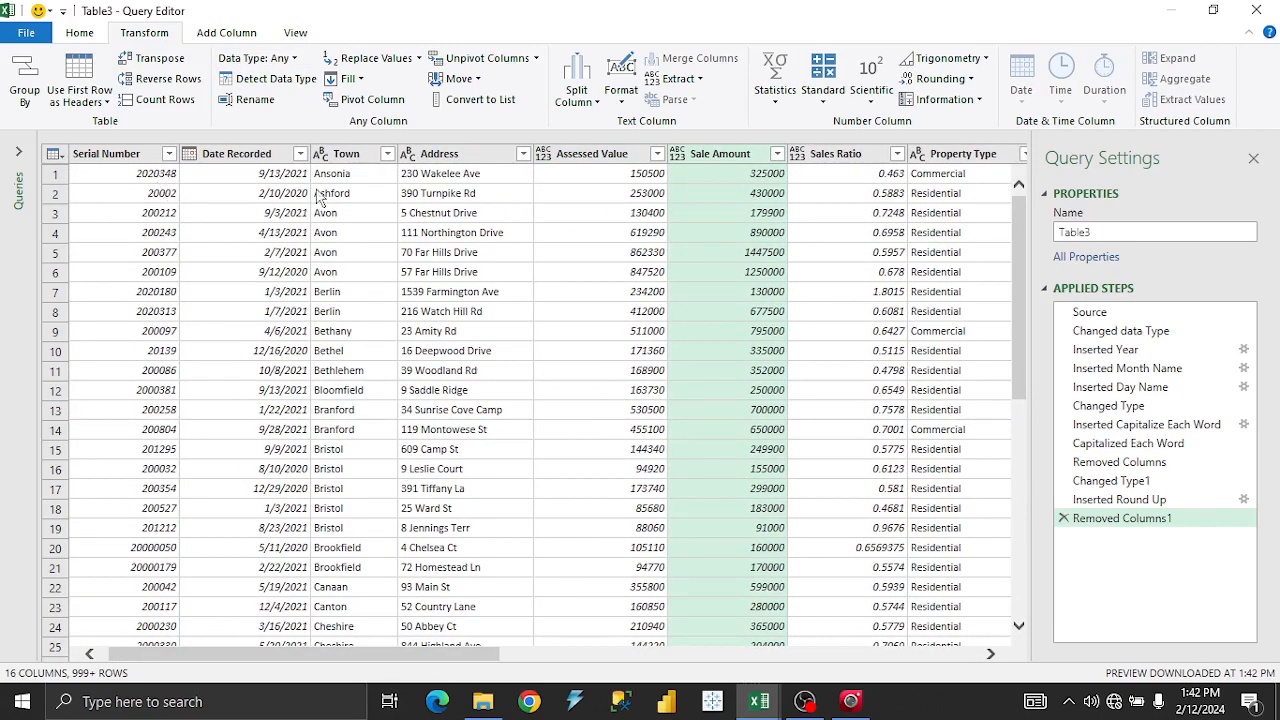
drag(327, 655, 802, 655)
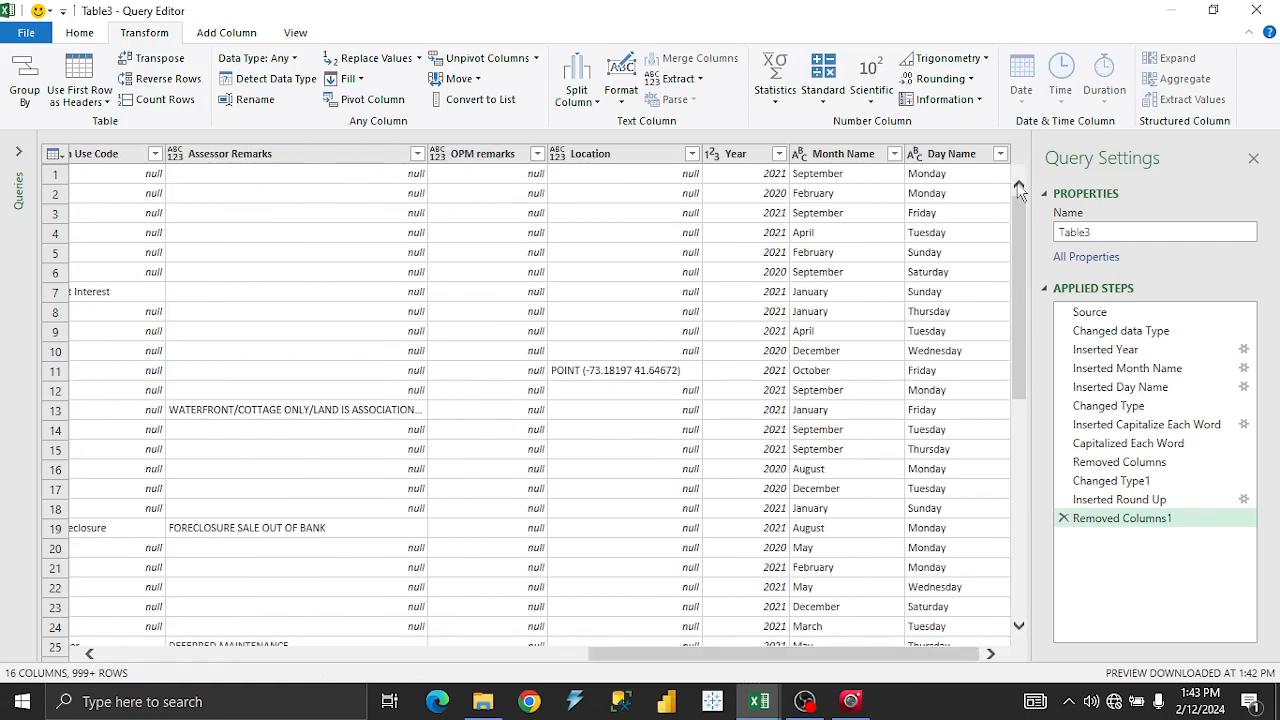
Filter the Year column to keep only 2001, then select the Sale Amount column.
click(786, 160)
click(779, 154)
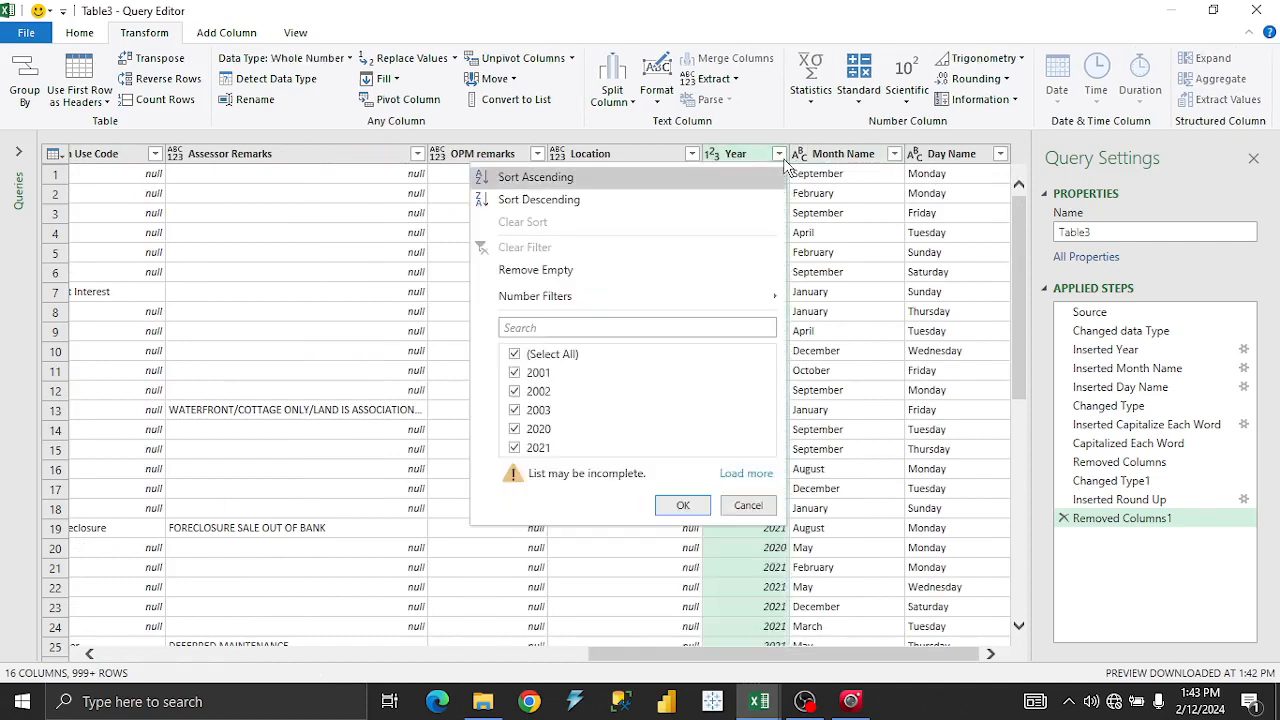
click(514, 354)
click(515, 373)
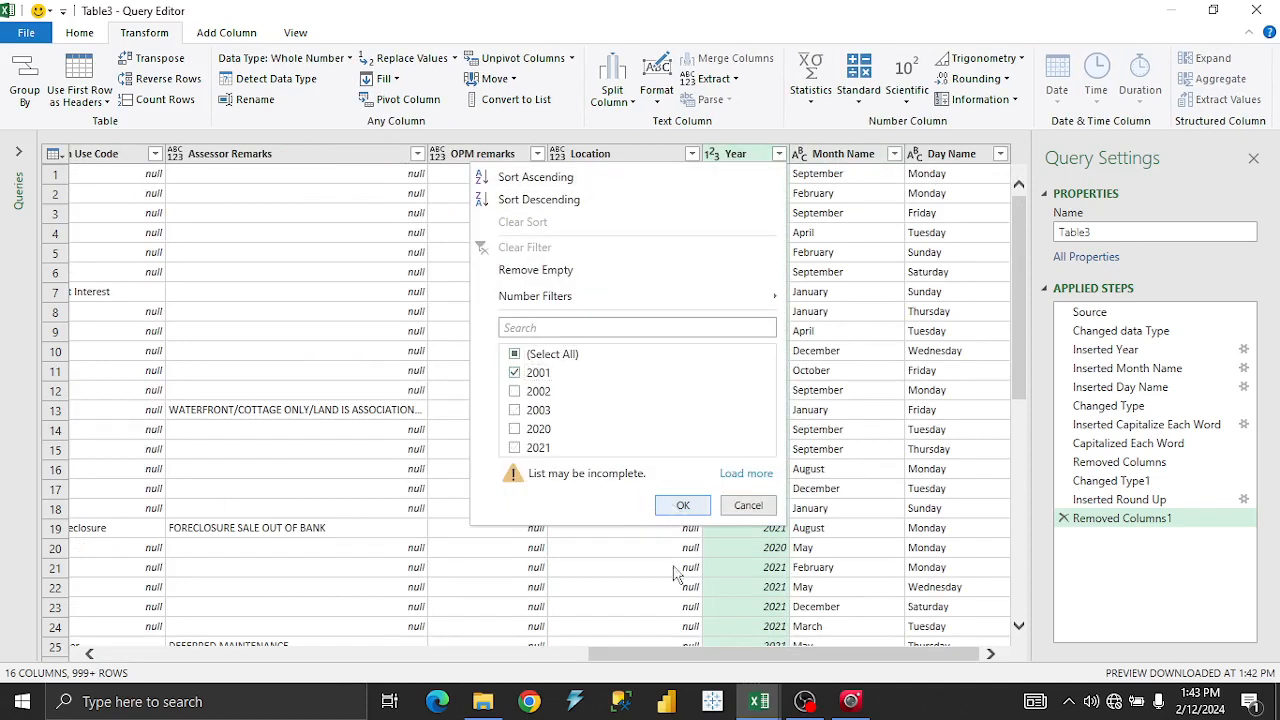
click(683, 505)
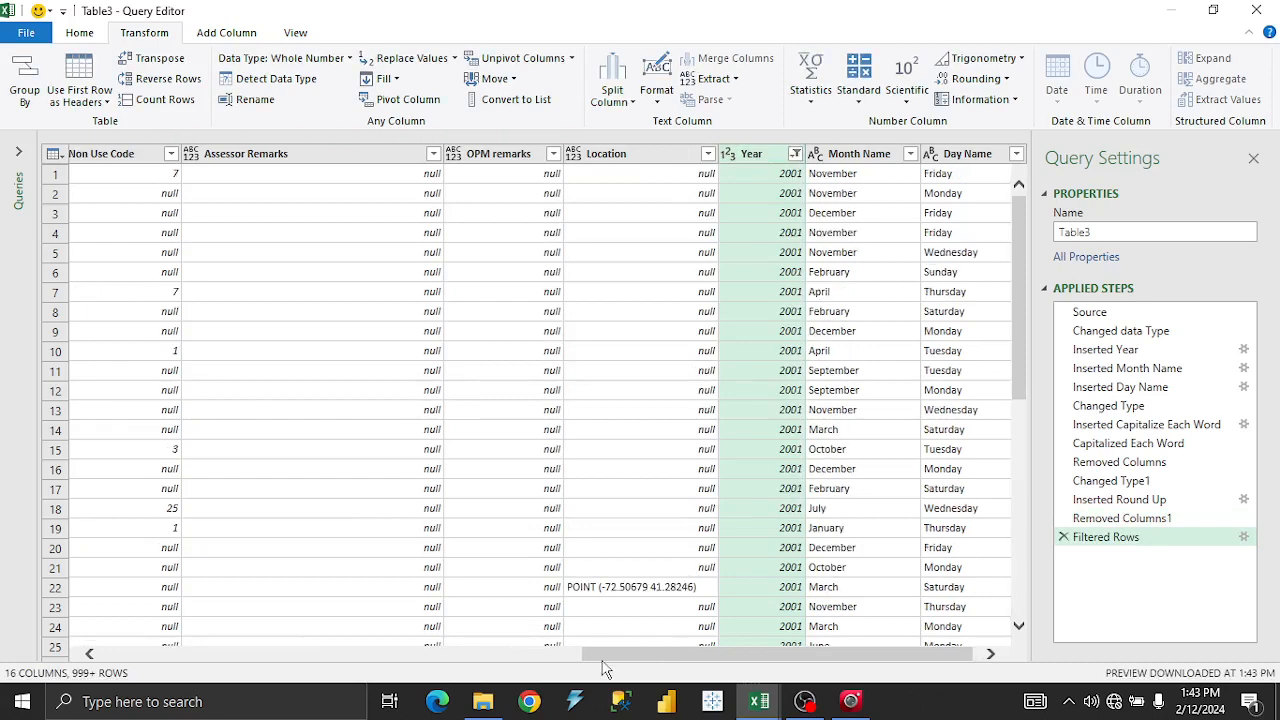
drag(604, 668, 241, 626)
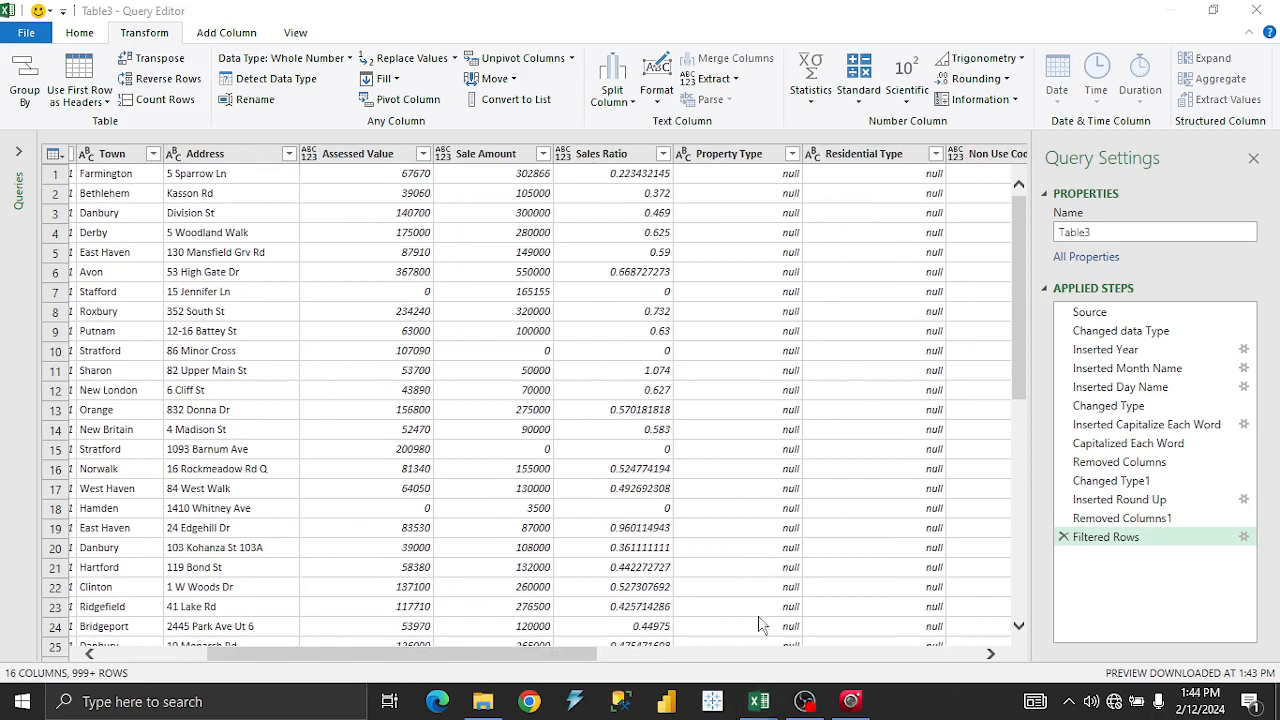
click(498, 158)
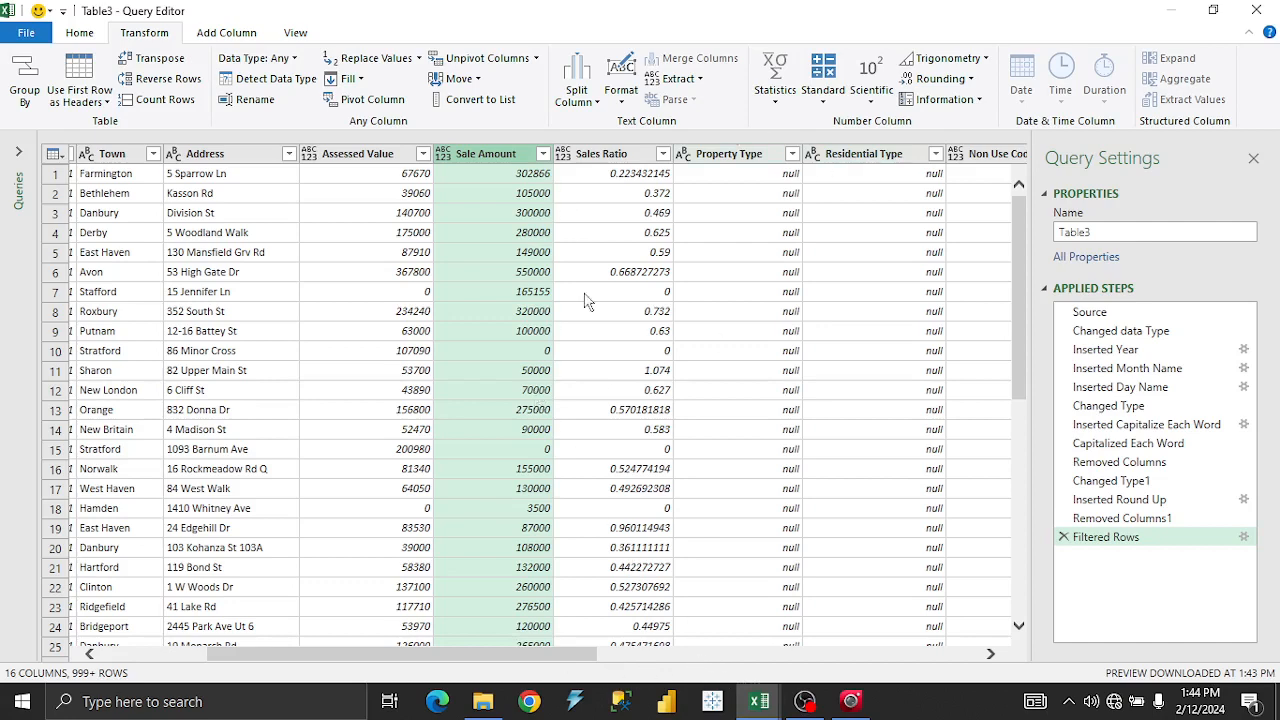
click(772, 105)
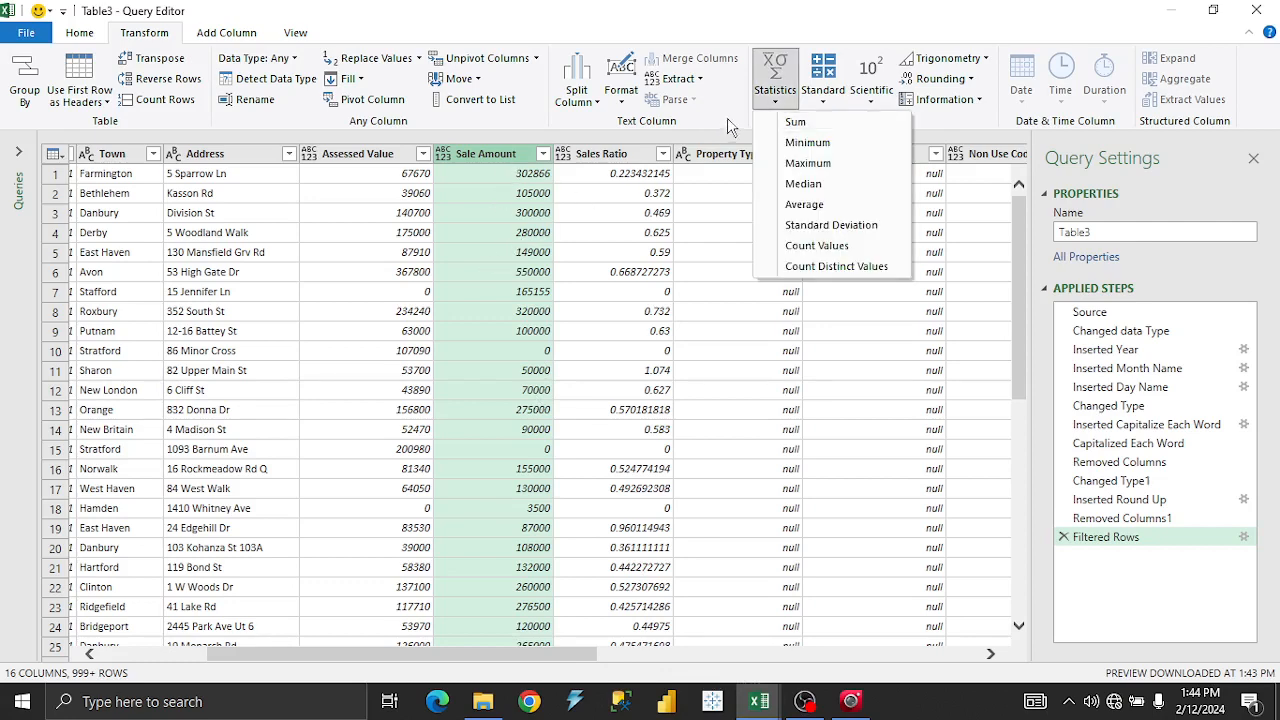
click(800, 123)
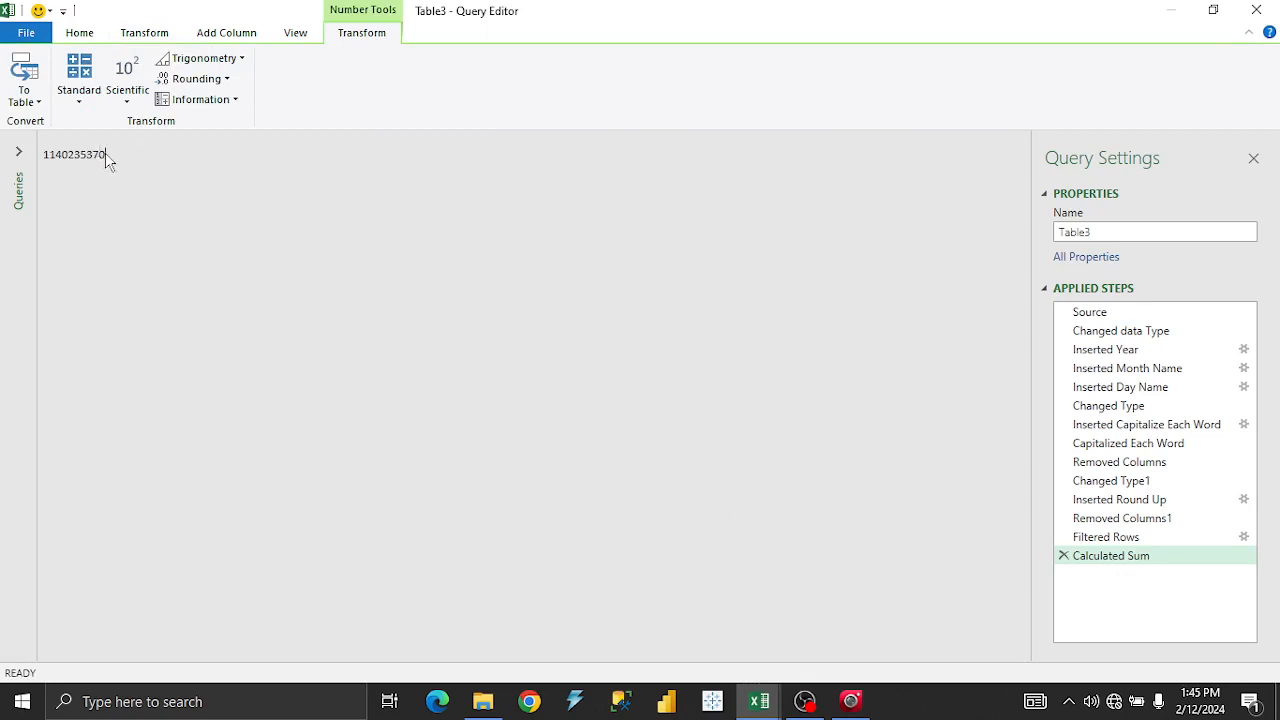
drag(105, 158, 40, 150)
click(752, 702)
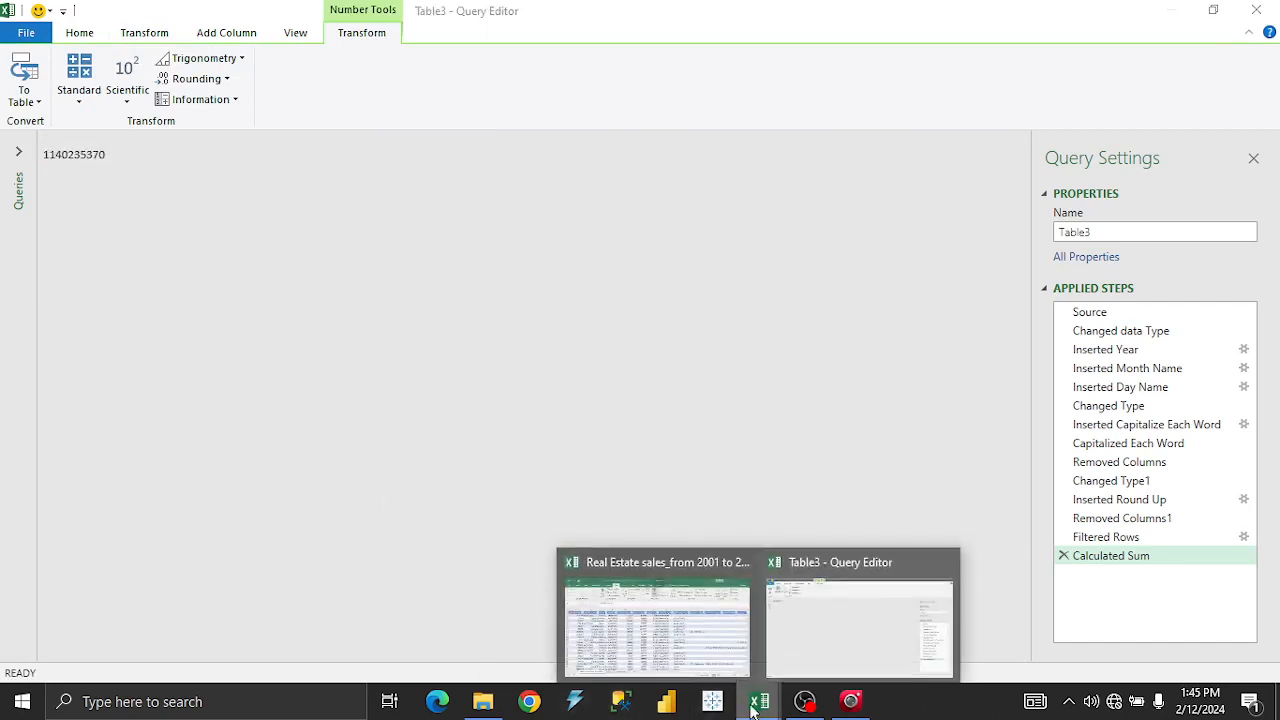
click(688, 636)
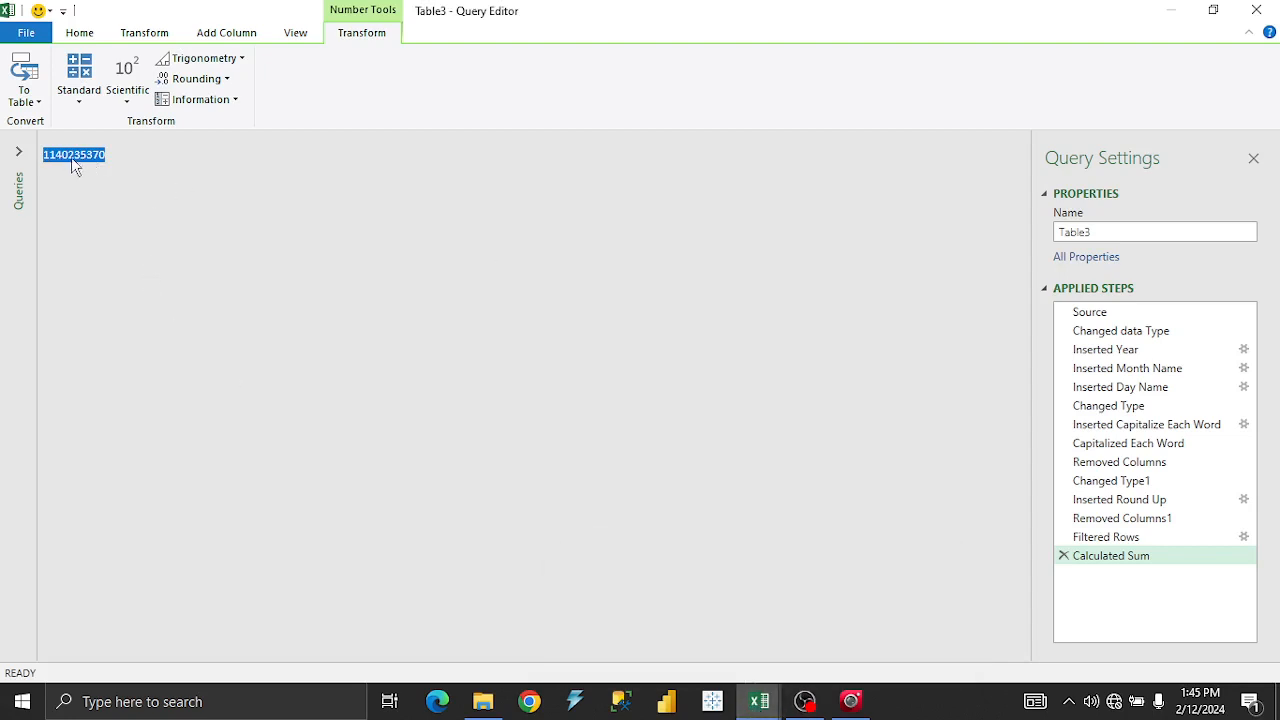
click(1064, 557)
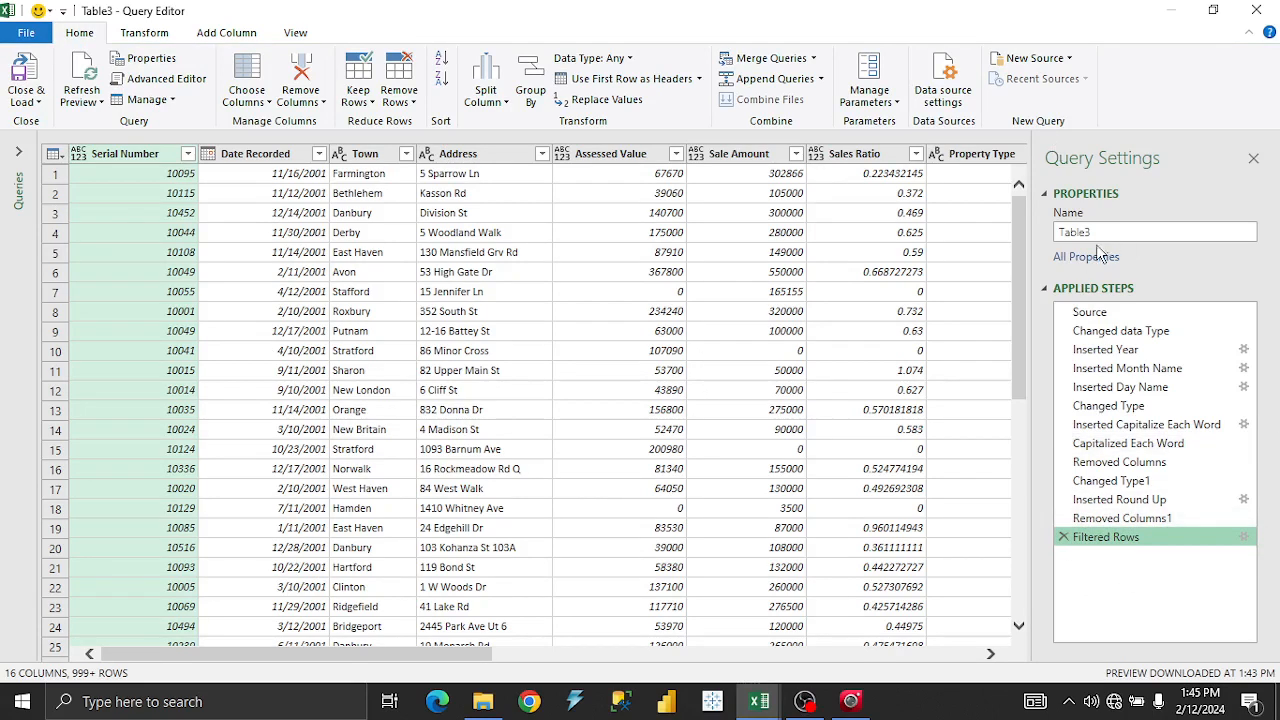
Load the 2001 query to Sheet1 and spot-check addresses, sale amounts and assessed values.
click(30, 76)
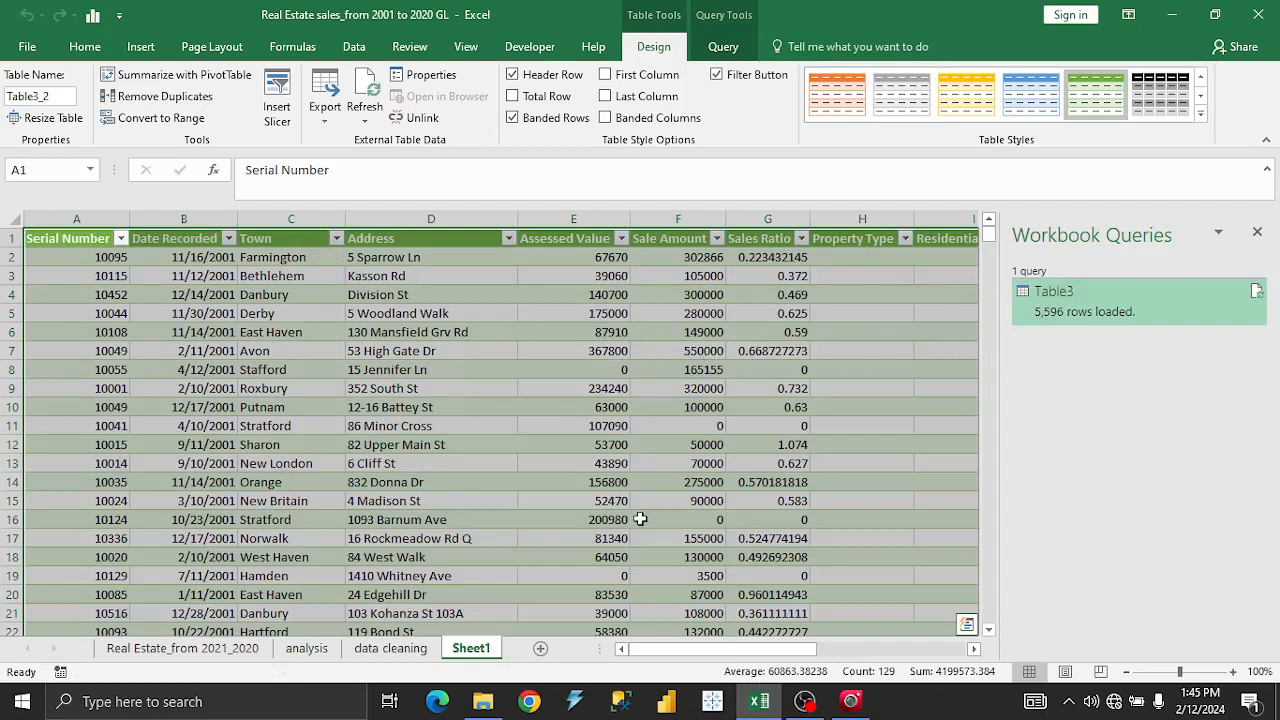
click(652, 440)
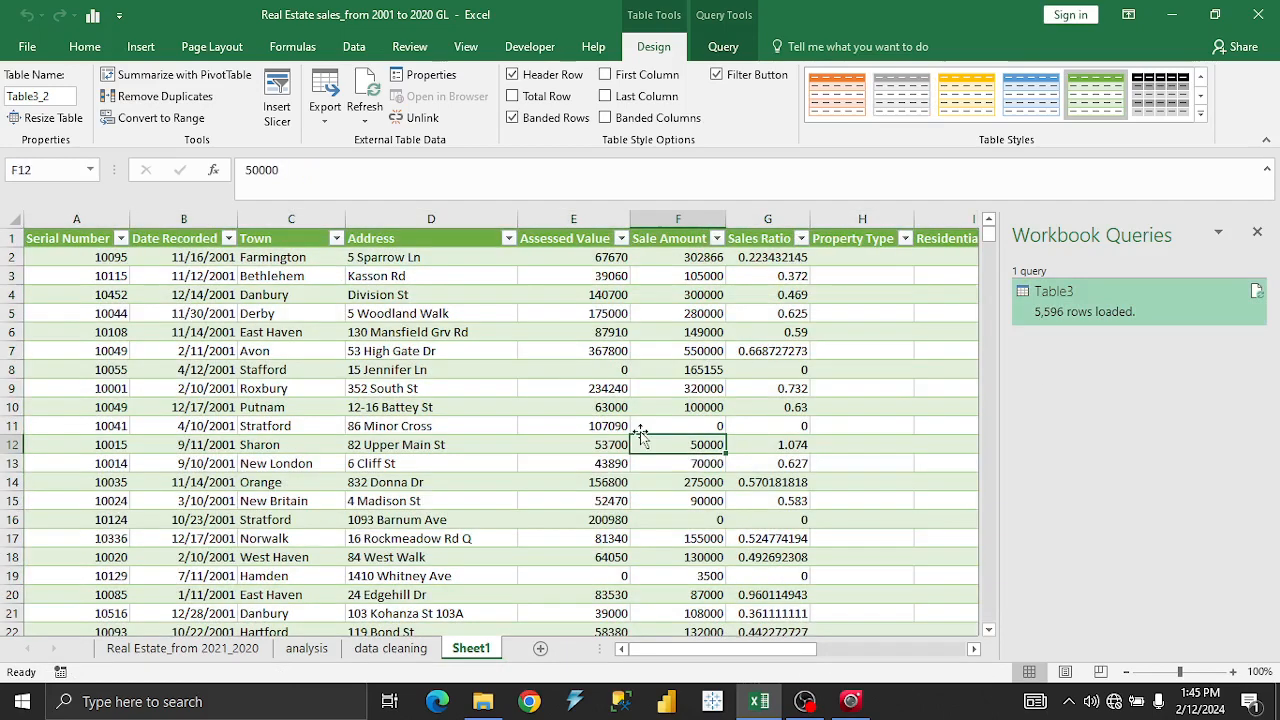
click(430, 428)
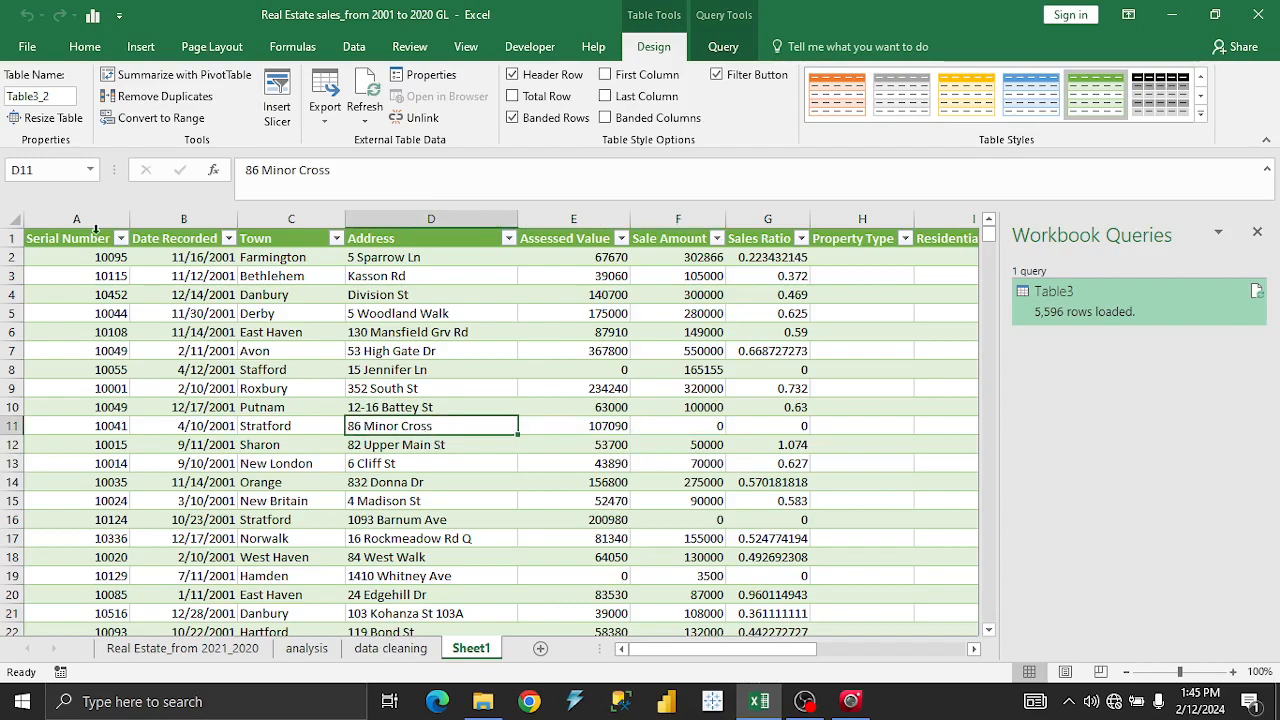
click(487, 368)
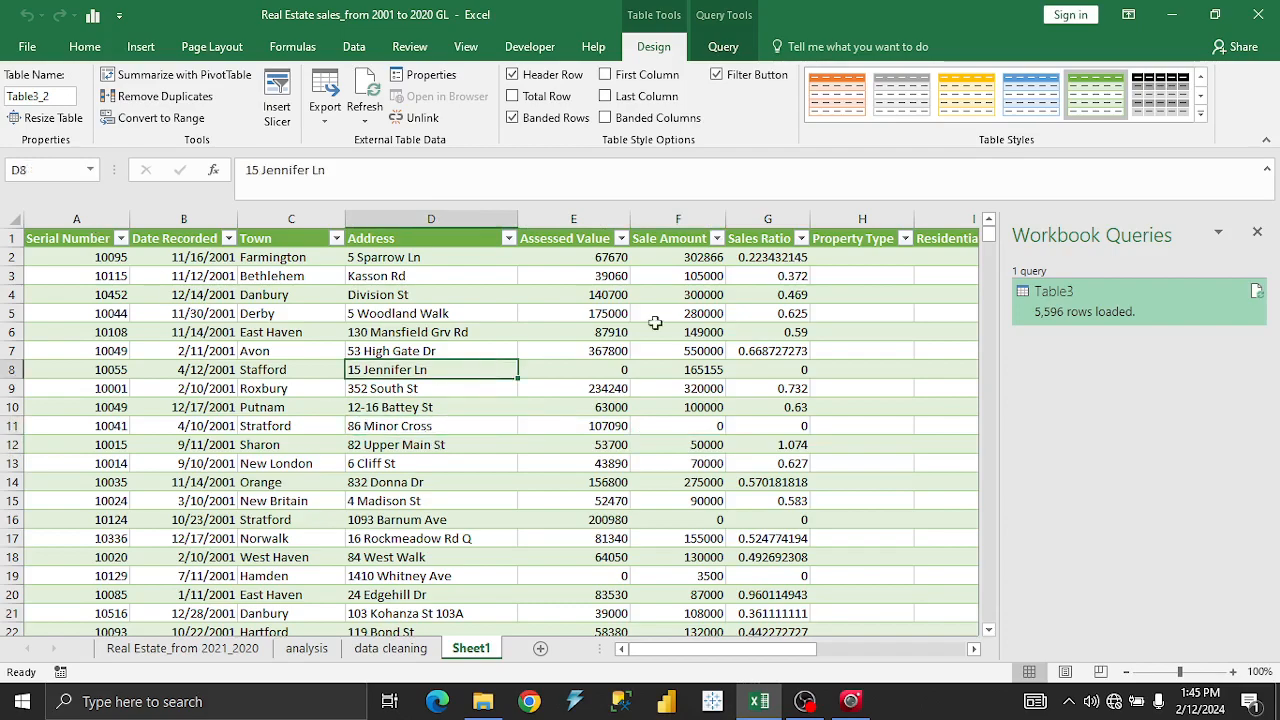
drag(988, 243, 1008, 210)
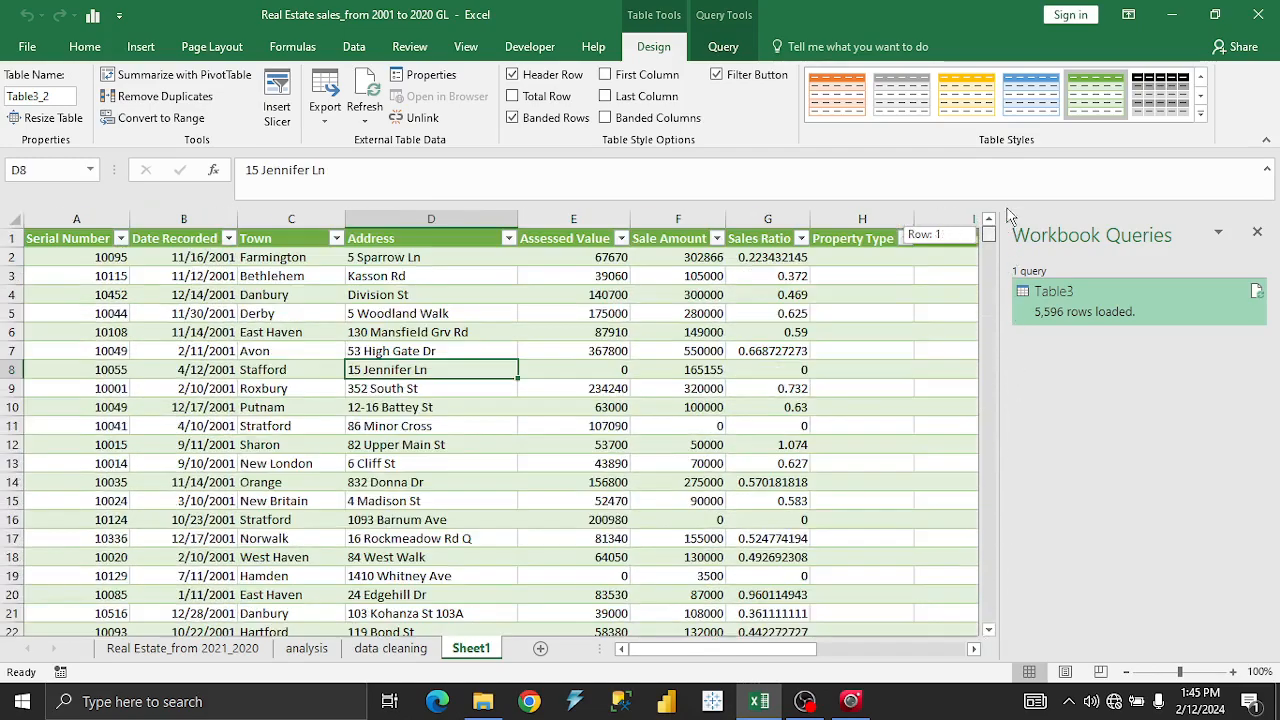
click(516, 452)
click(596, 362)
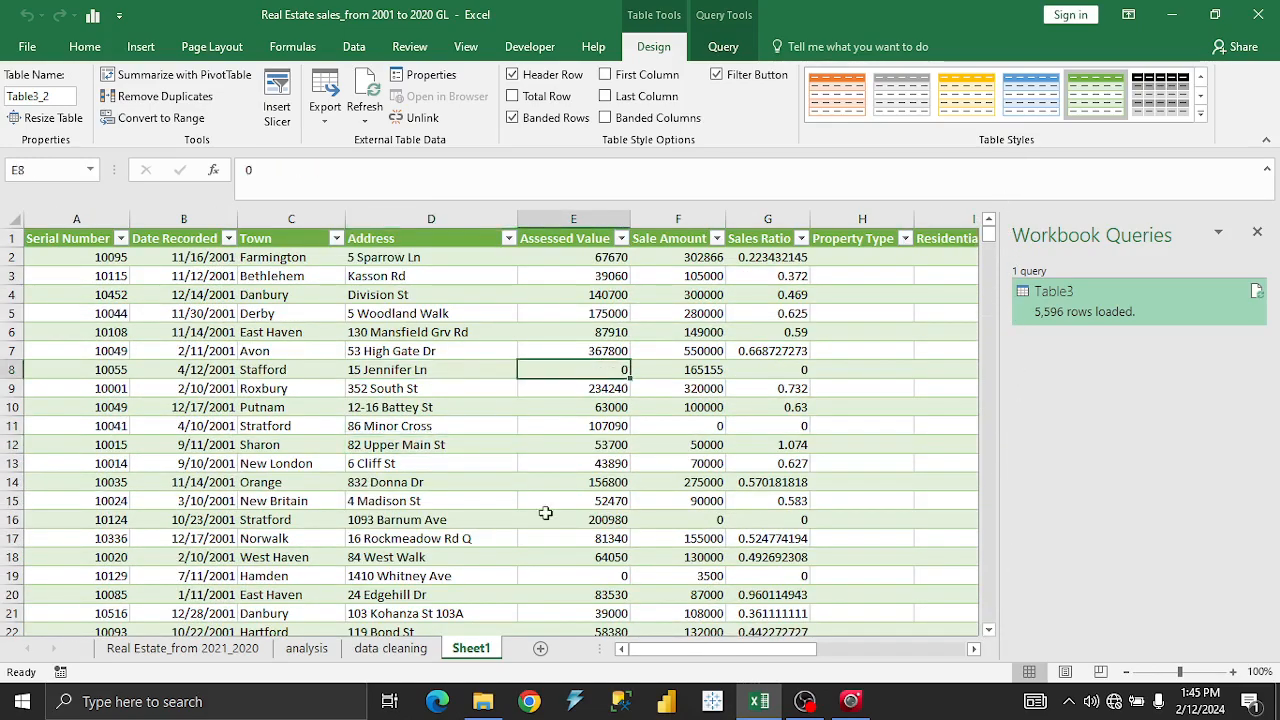
click(418, 471)
click(900, 710)
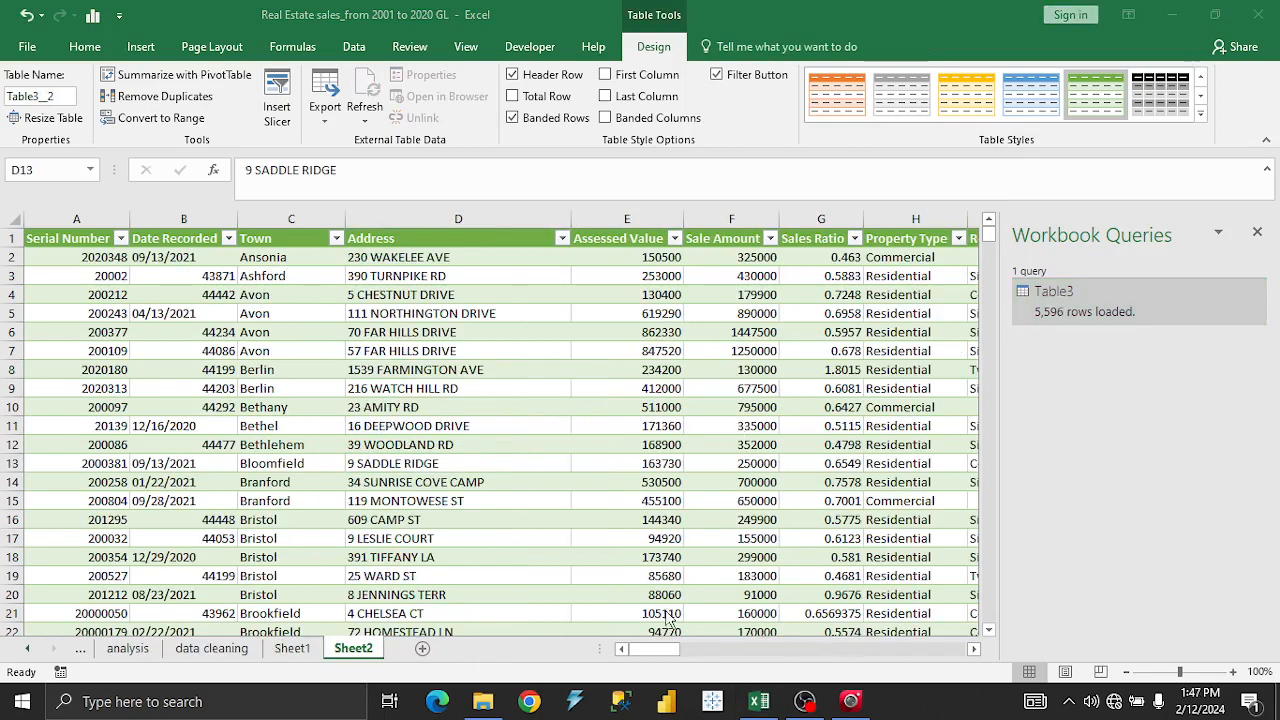
Switch back and forth between the analysis and data cleaning sheets.
click(136, 656)
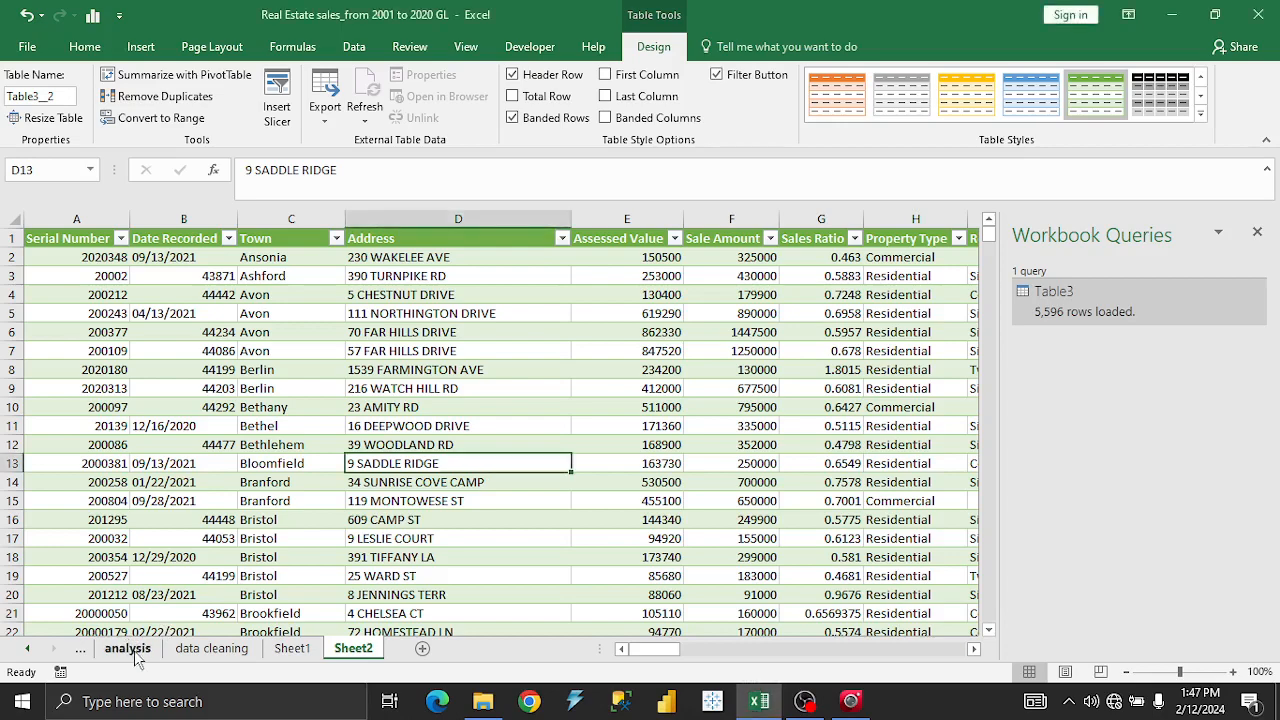
click(145, 657)
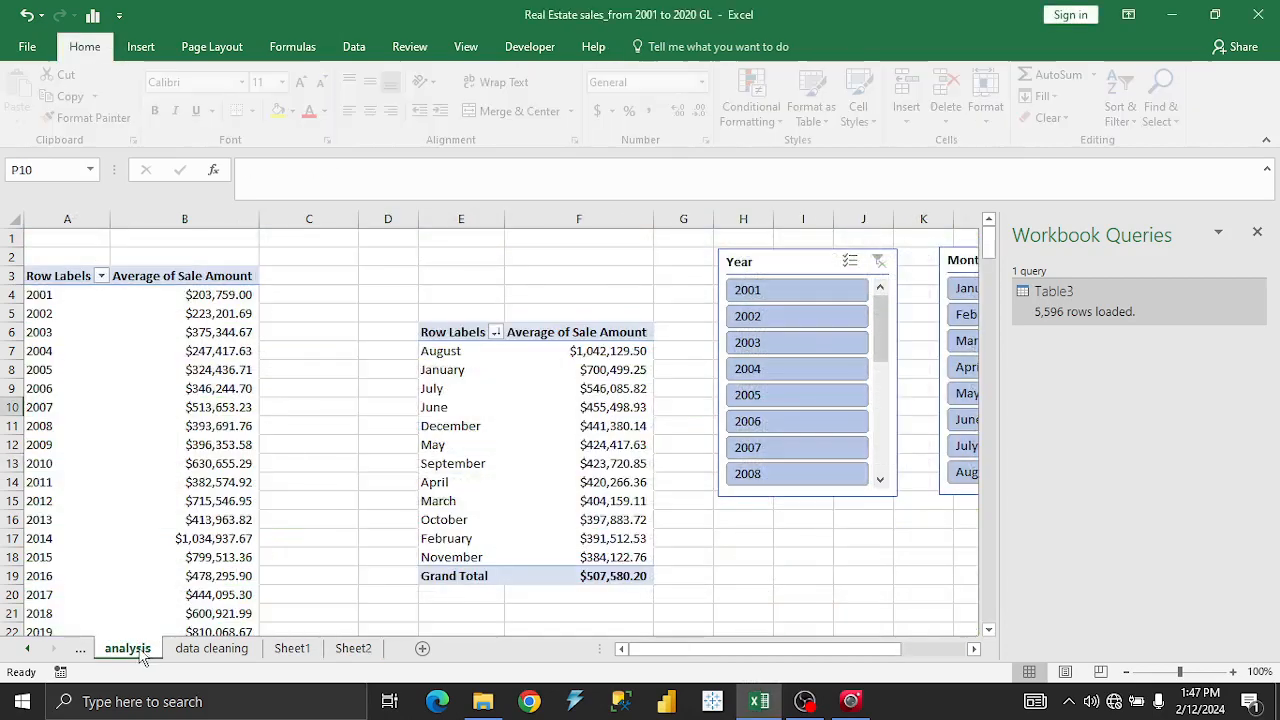
click(205, 652)
click(136, 652)
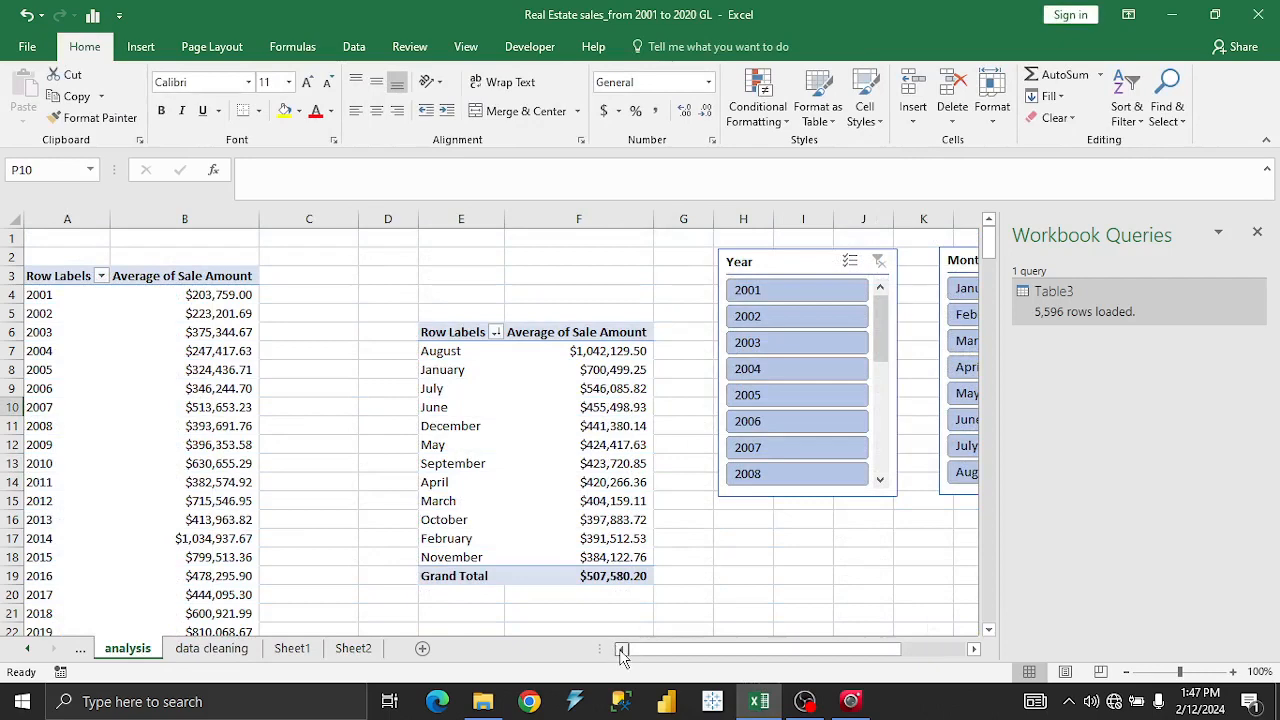
click(231, 653)
click(128, 650)
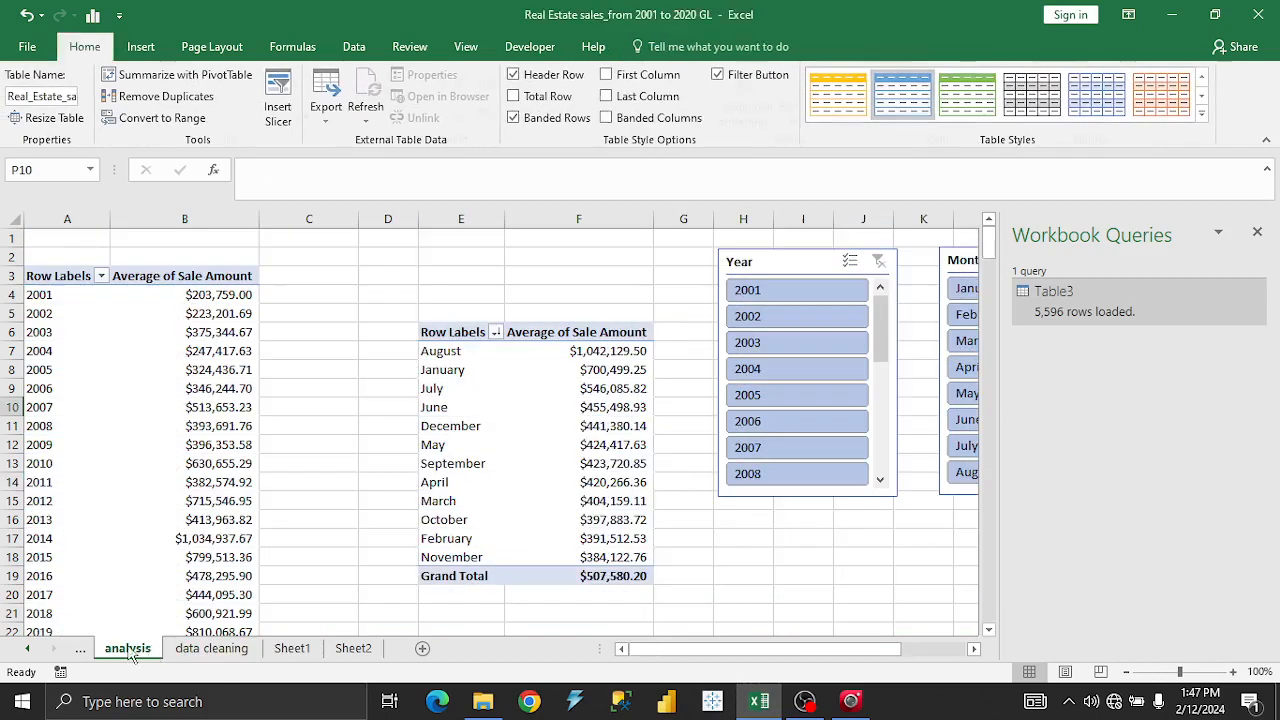
Open the hidden Real Estate_from 2021_2020 sheet and select a cell in its sales table.
click(81, 650)
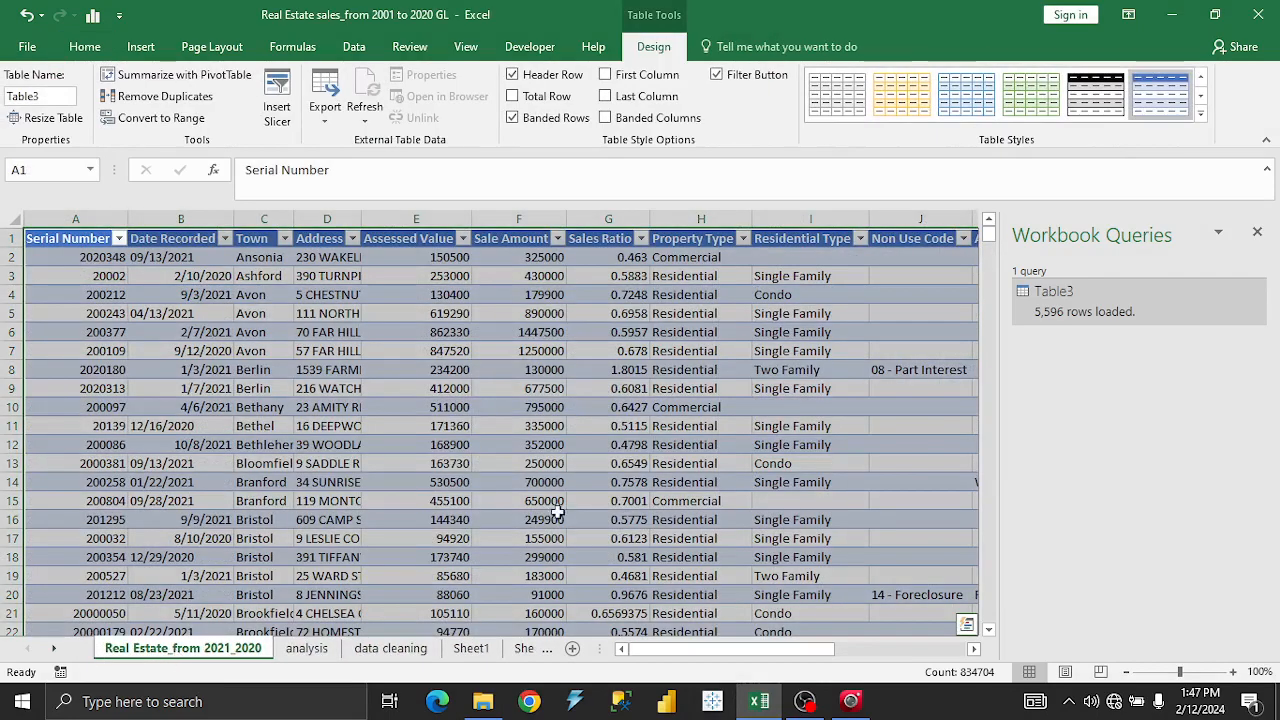
click(556, 517)
click(546, 388)
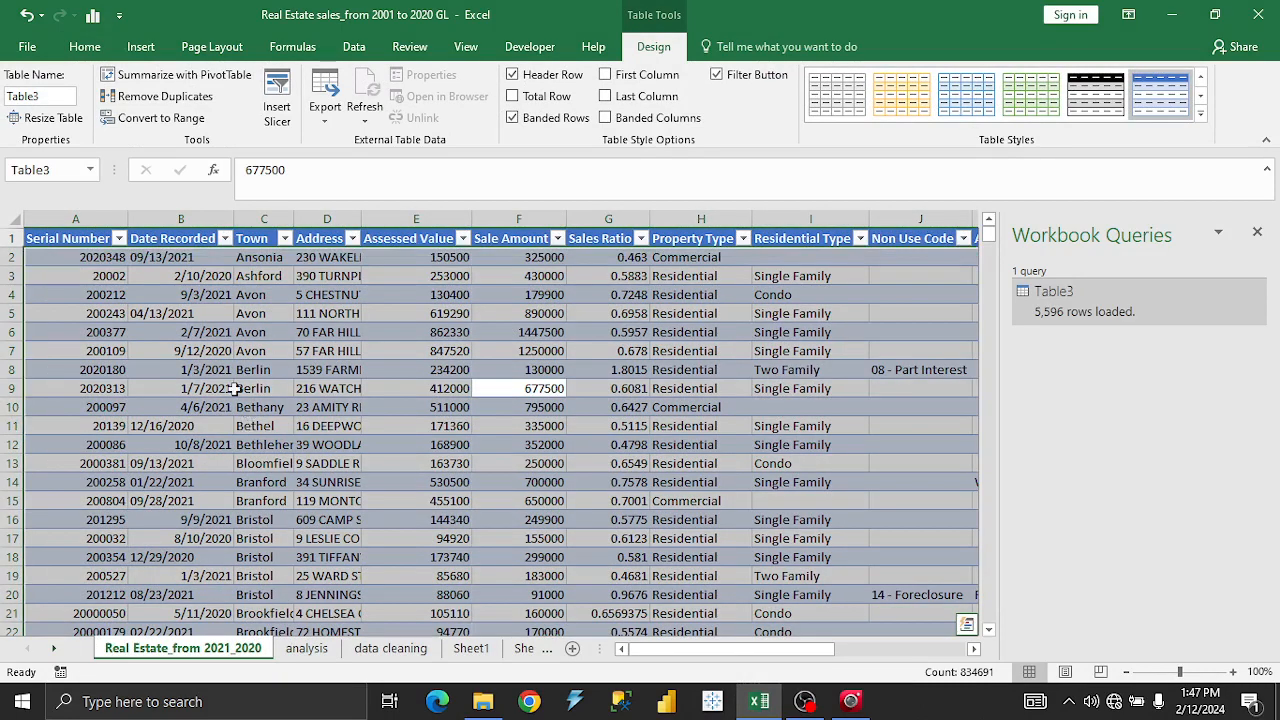
click(230, 391)
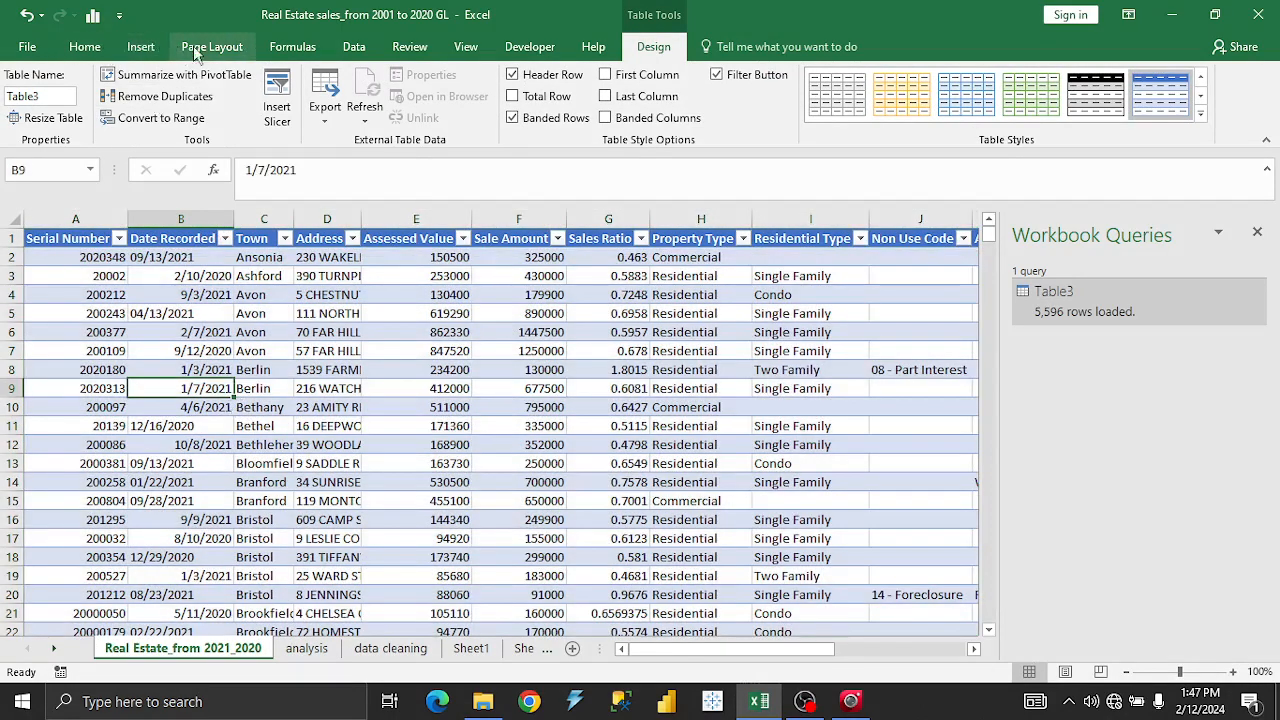
click(351, 46)
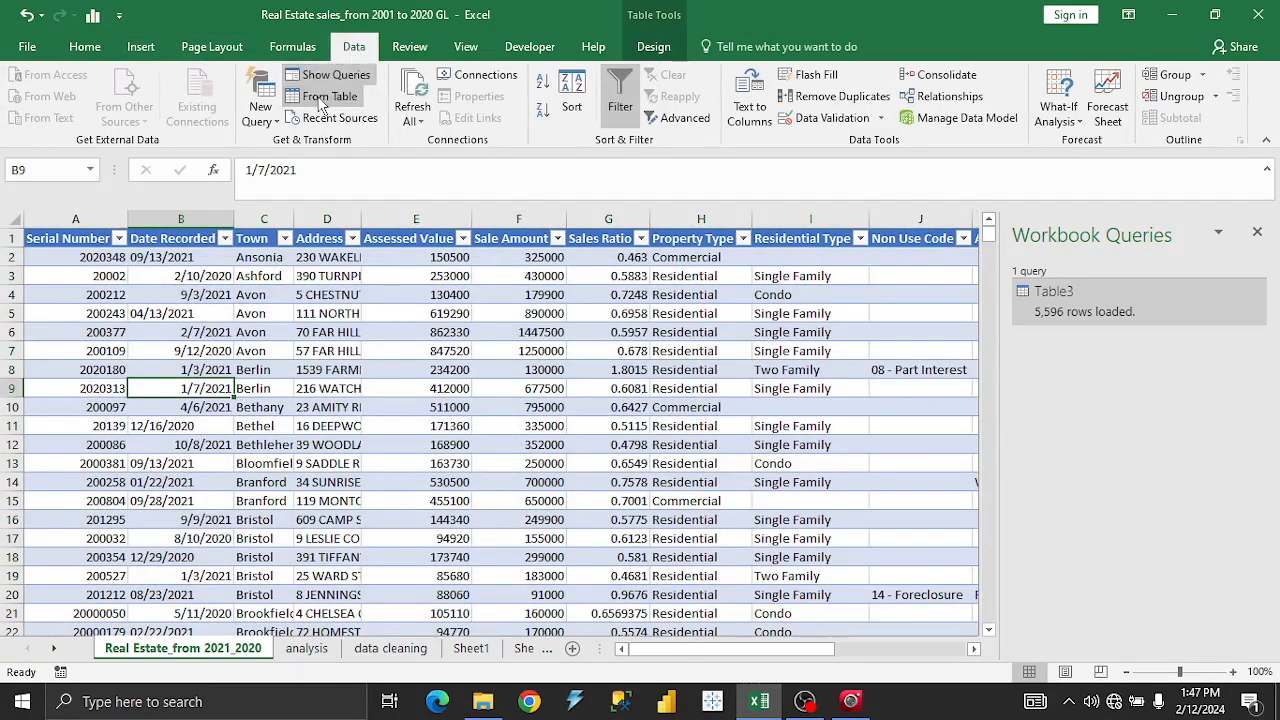
Create the Table3 (2) query from the real estate table and load it to Sheet3.
click(321, 104)
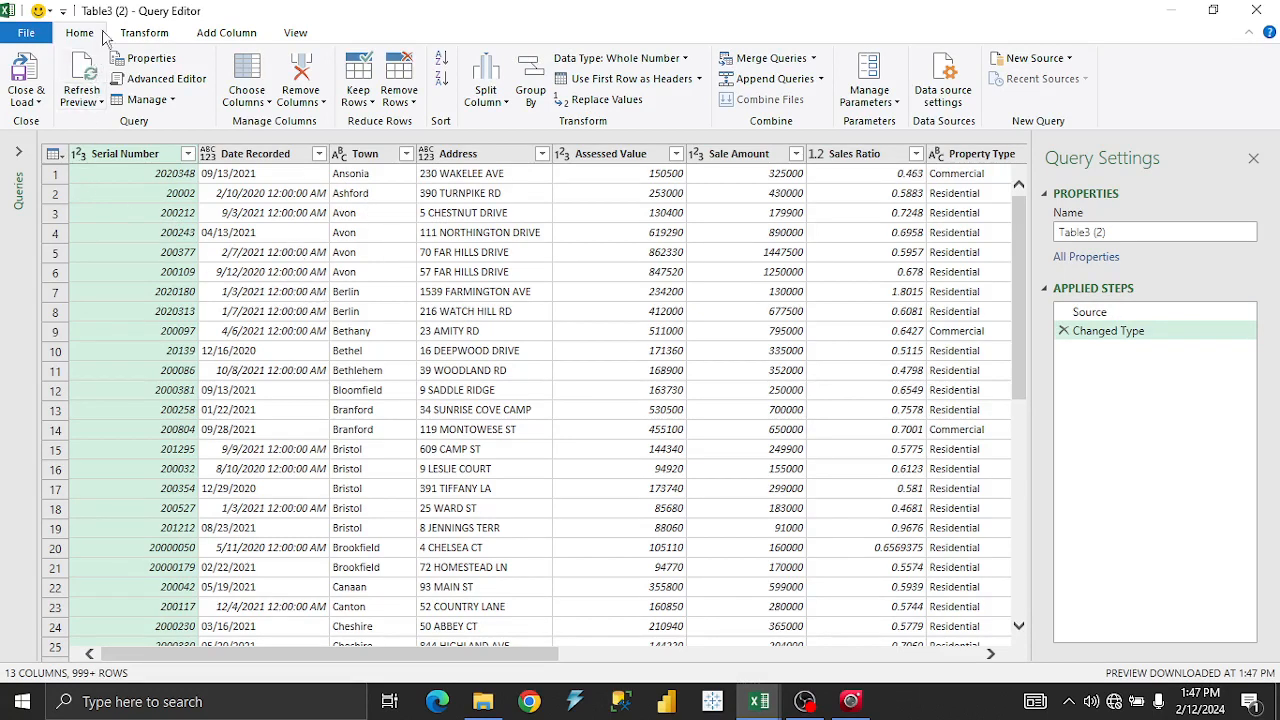
click(26, 68)
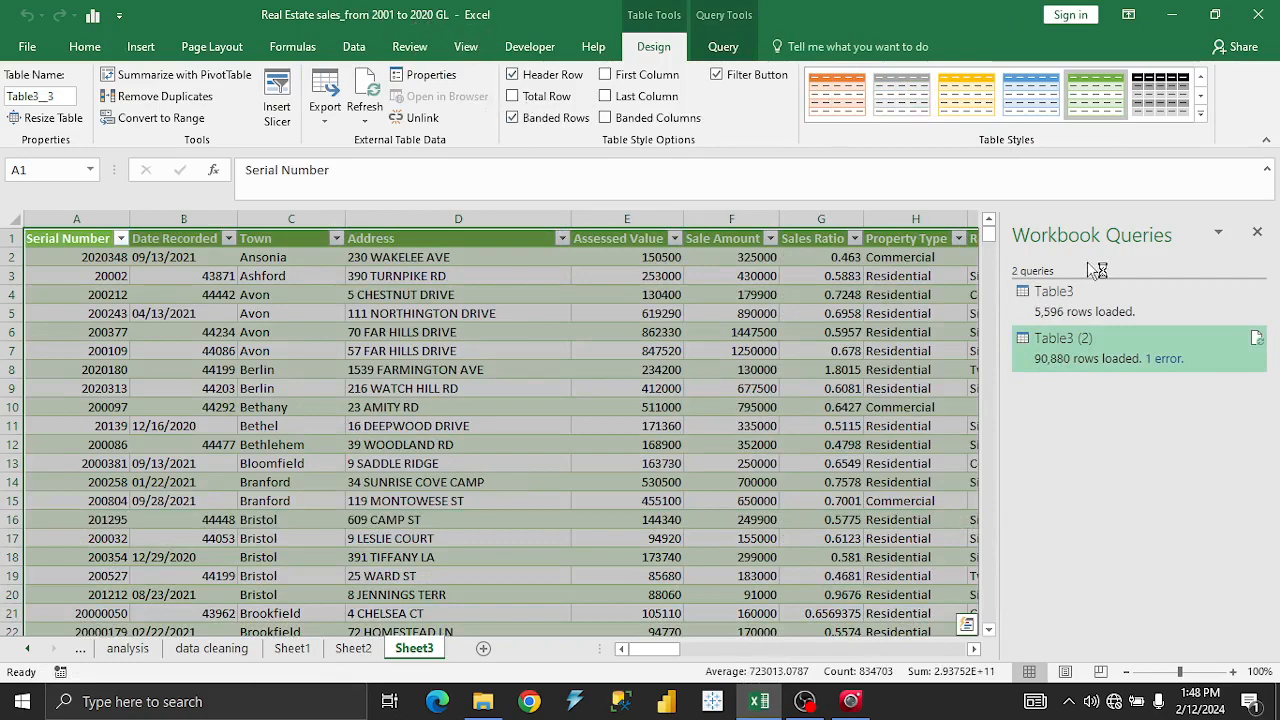
mouse_move(1050, 310)
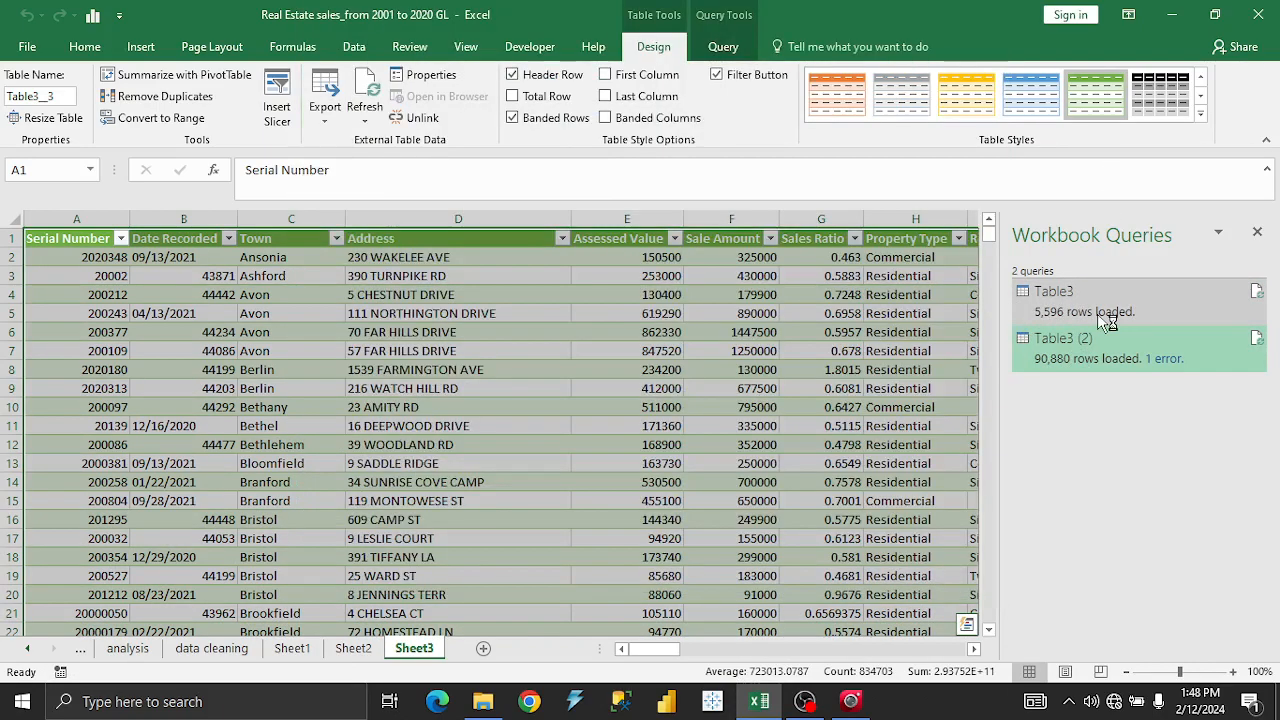
click(1099, 307)
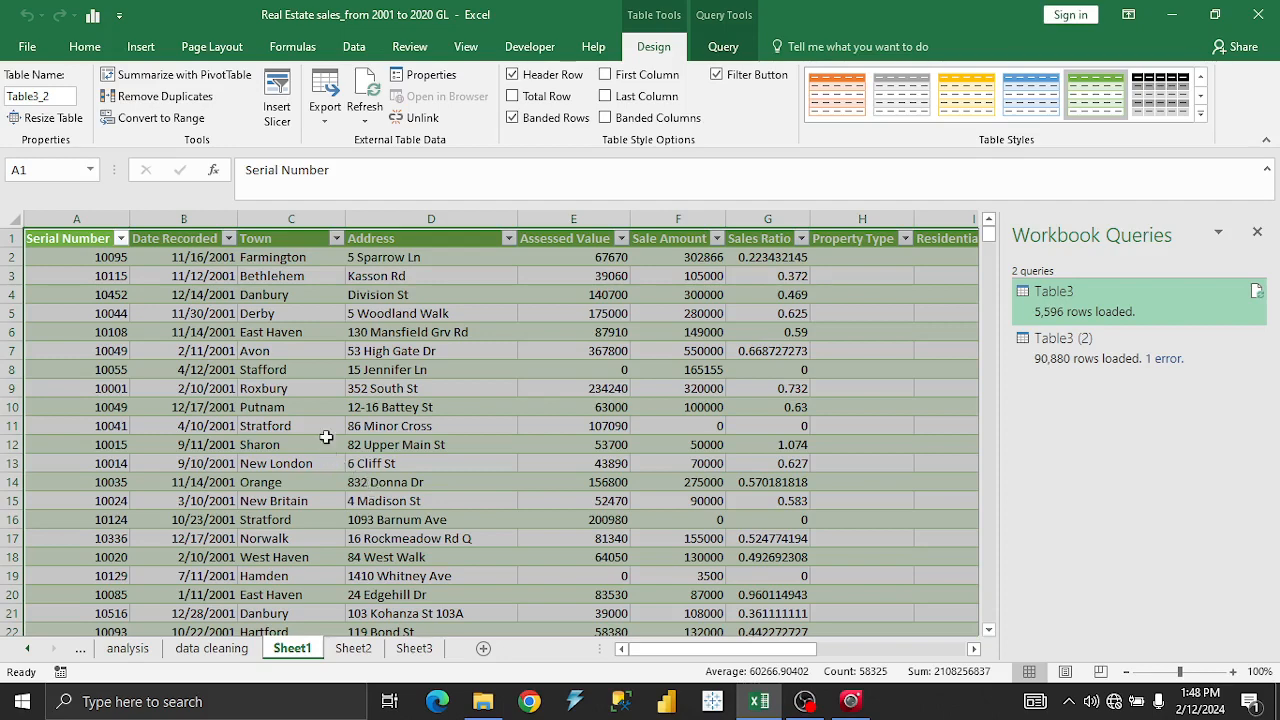
click(332, 389)
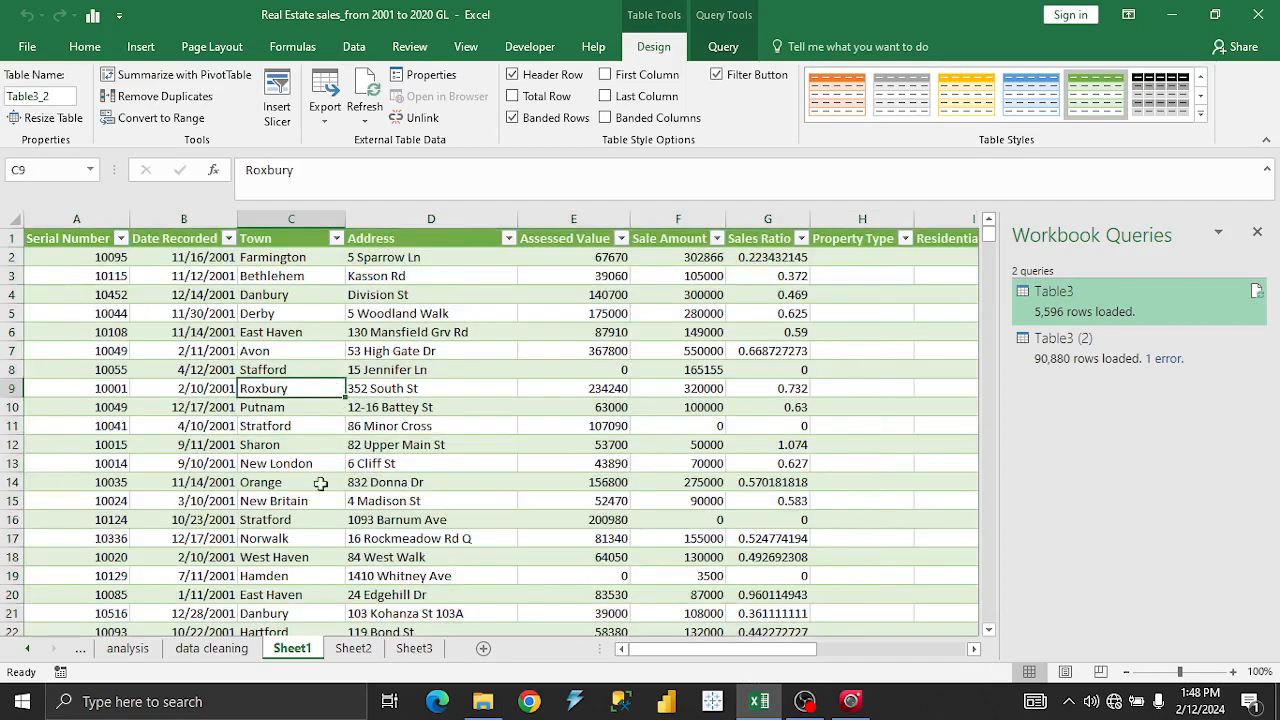
click(221, 335)
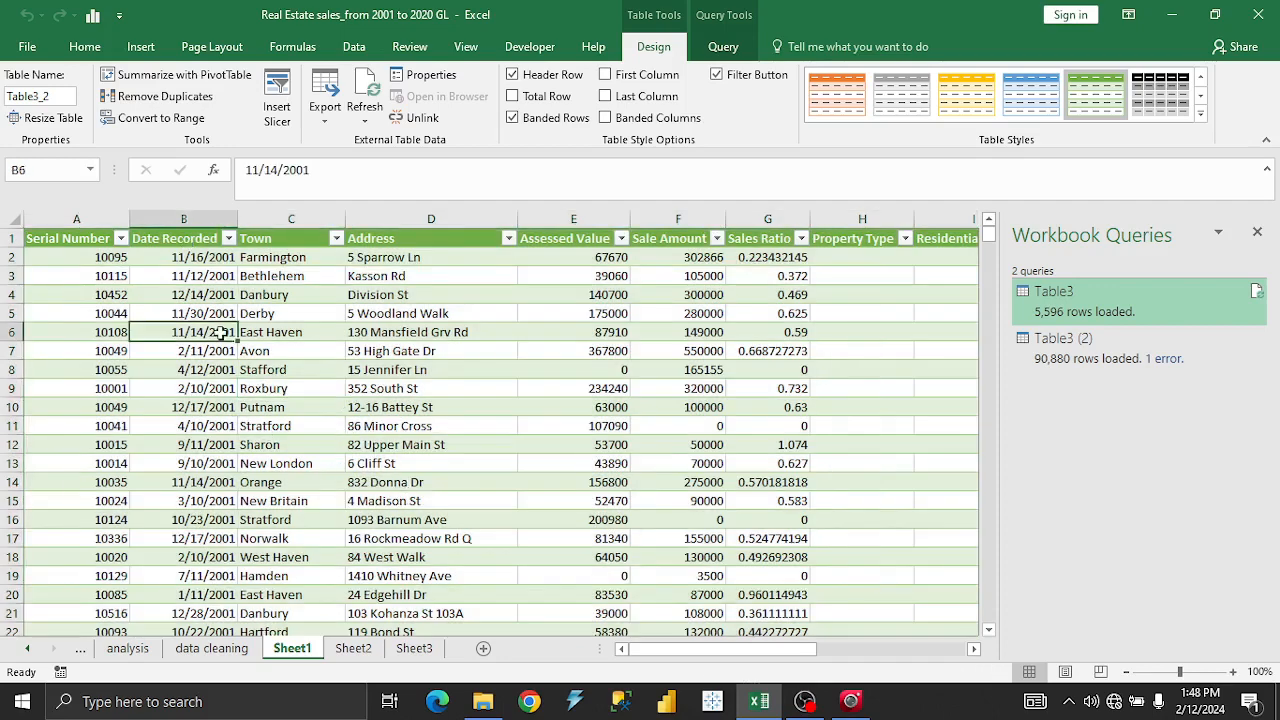
click(424, 367)
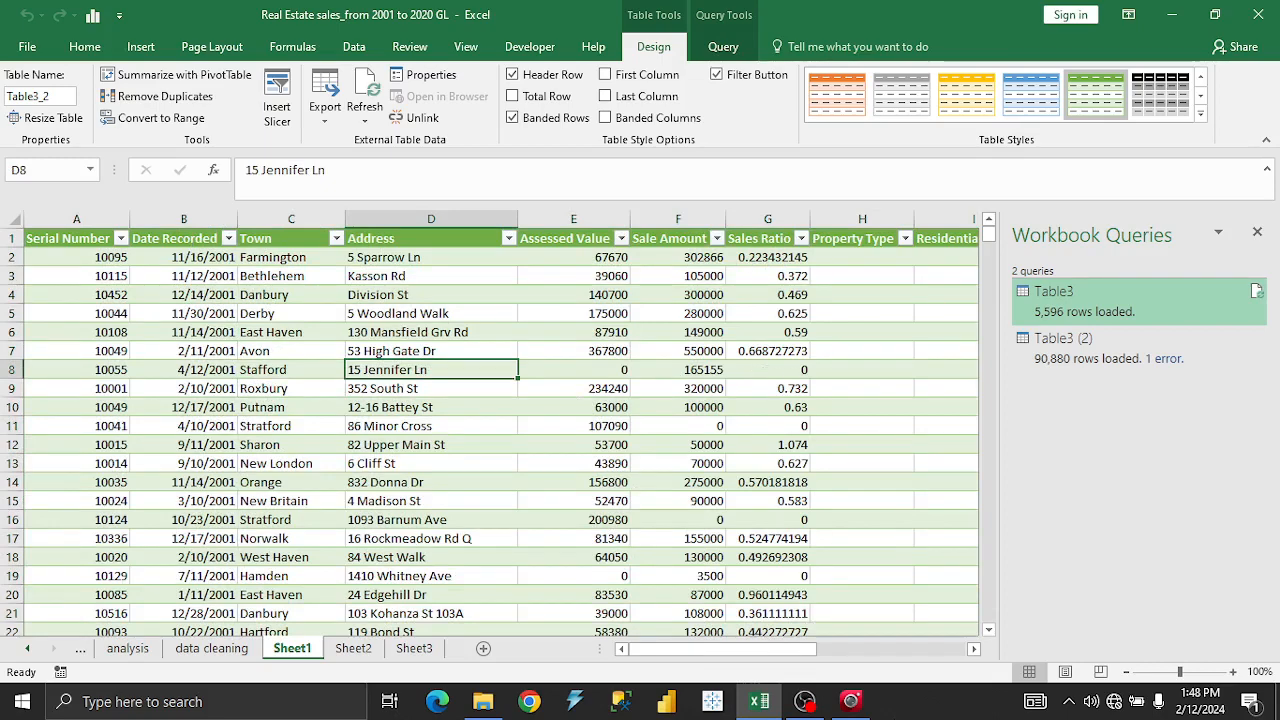
mouse_move(773, 660)
mouse_down()
mouse_move(830, 655)
mouse_move(755, 655)
mouse_up()
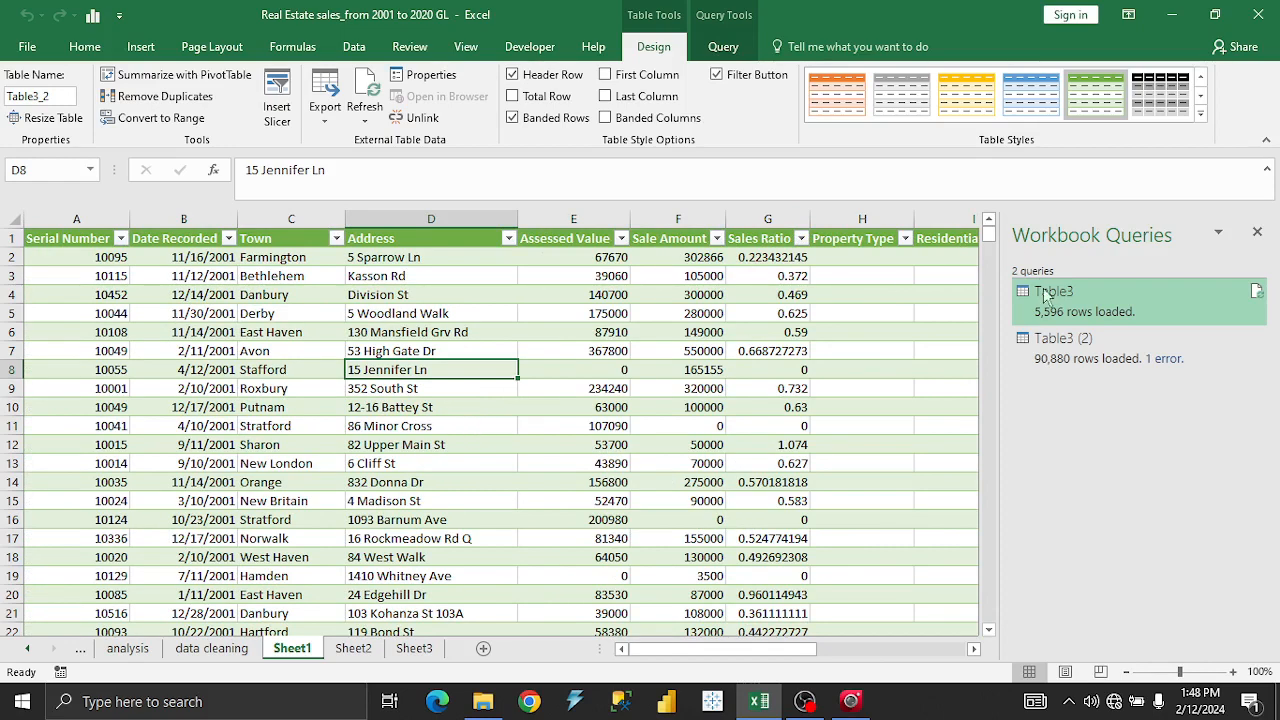
mouse_move(1120, 311)
mouse_move(1083, 355)
click(414, 648)
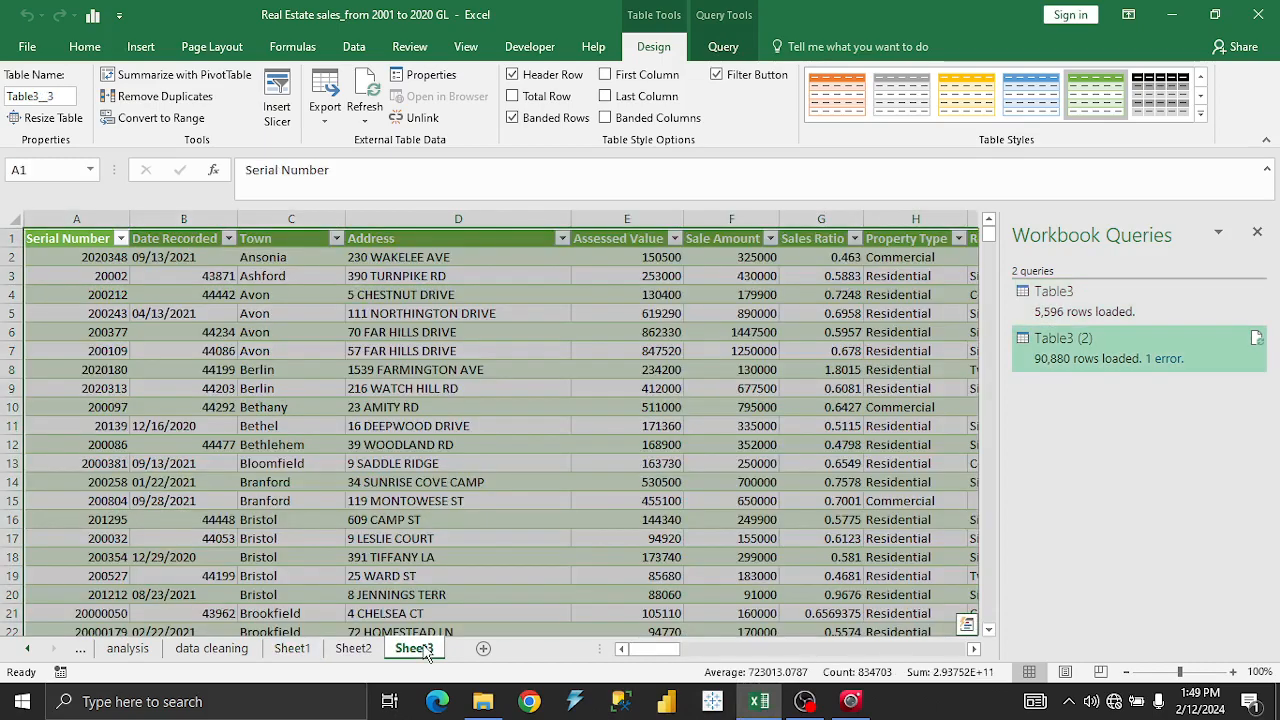
View Sheet2's full sales table and inspect a couple of its cells.
click(368, 648)
click(534, 369)
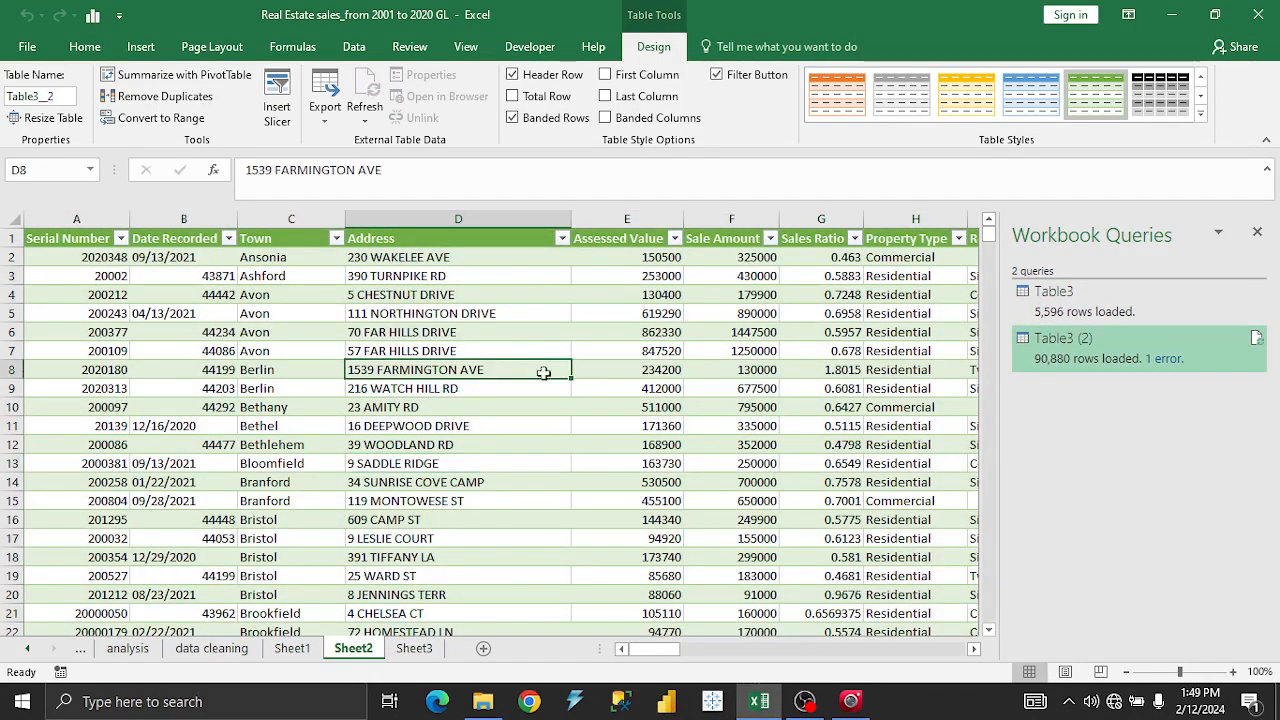
click(1118, 313)
Return to Sheet1's 2001 table and scroll across its columns through Day Name.
click(400, 426)
click(390, 396)
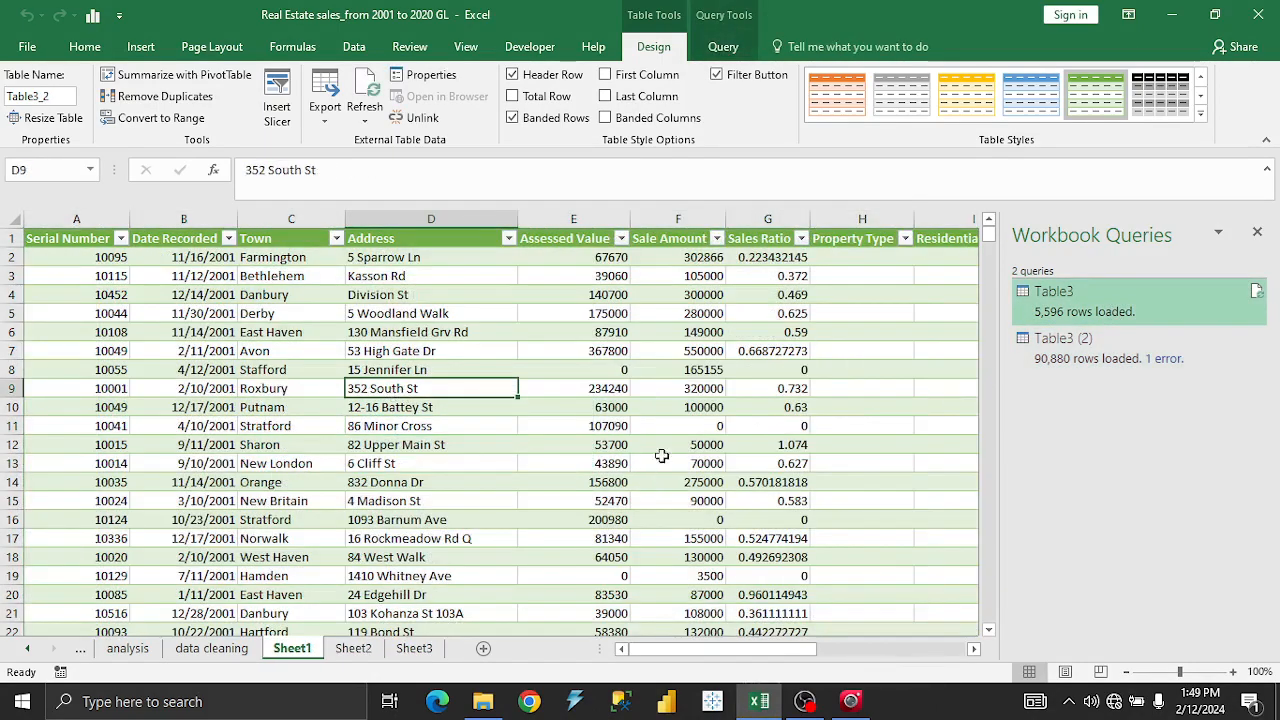
drag(780, 665, 957, 671)
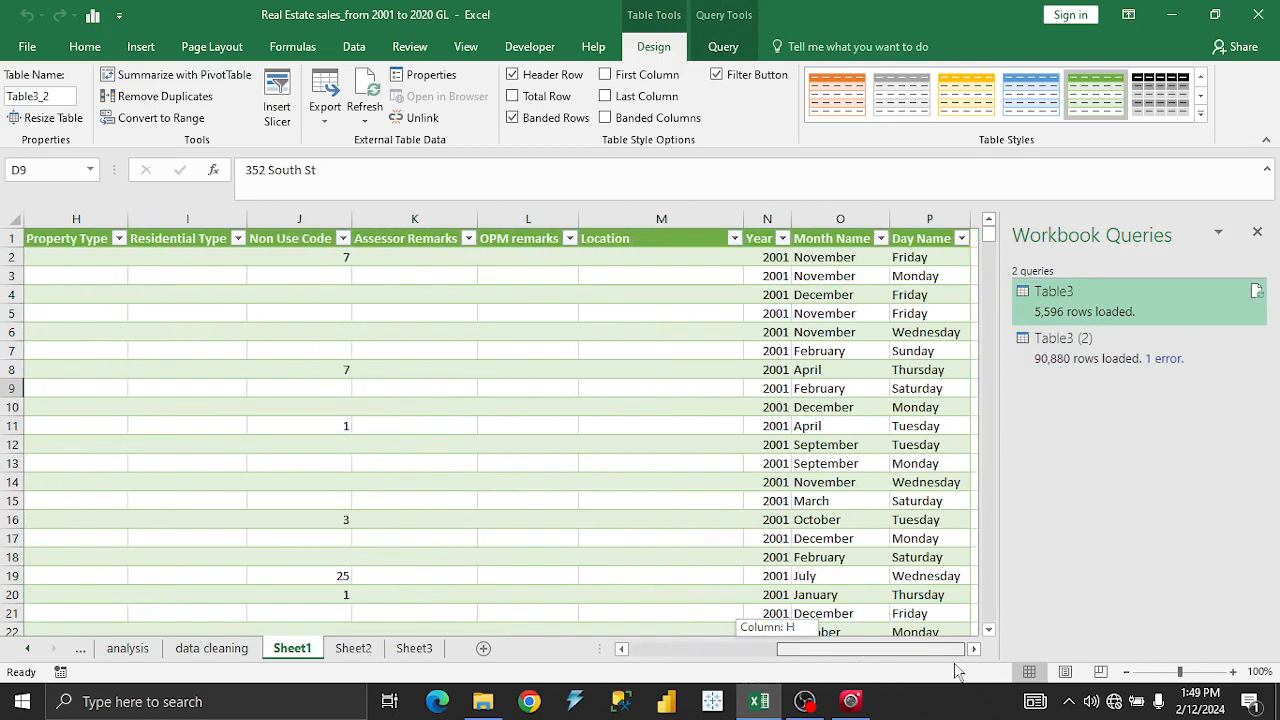
drag(886, 652, 730, 665)
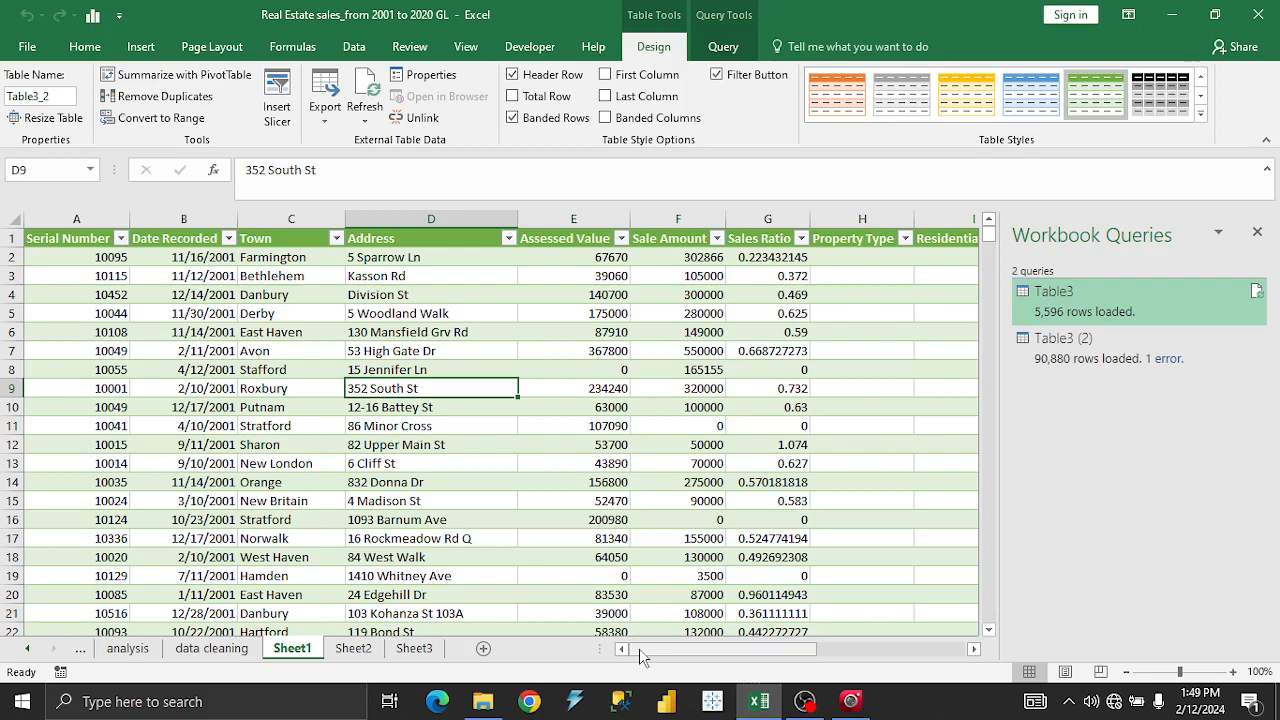
drag(639, 648, 752, 650)
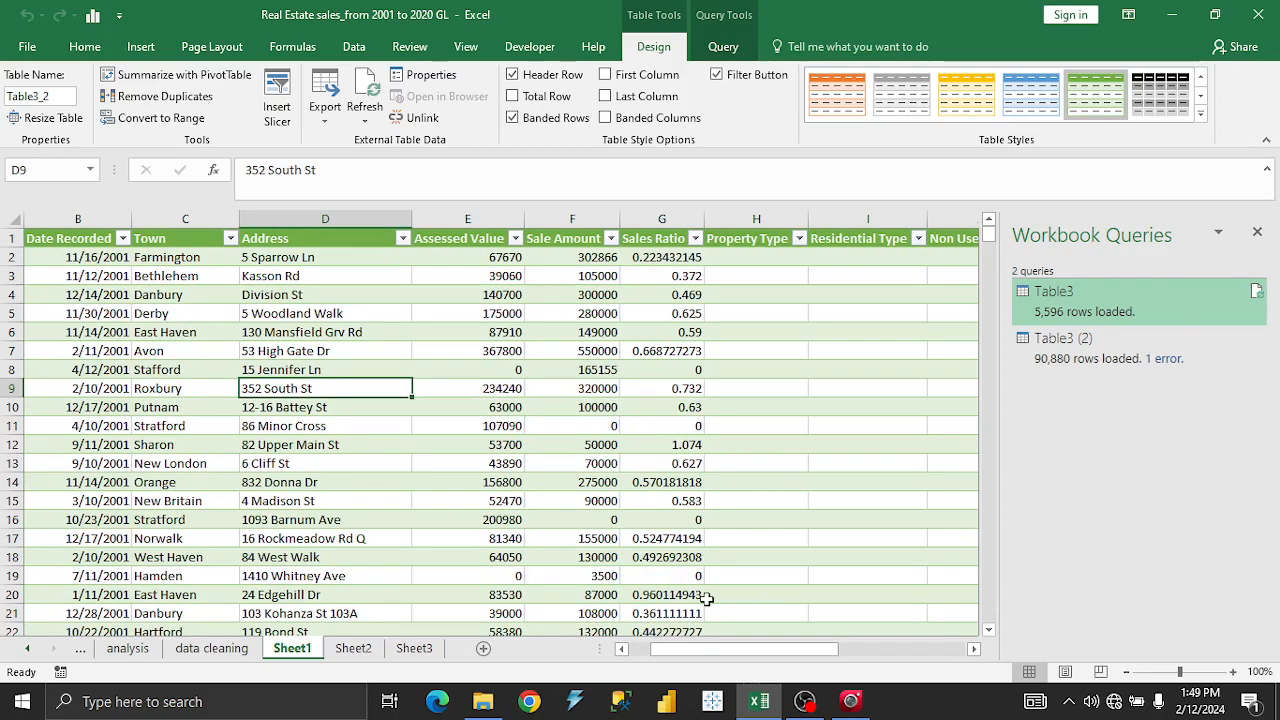
click(576, 220)
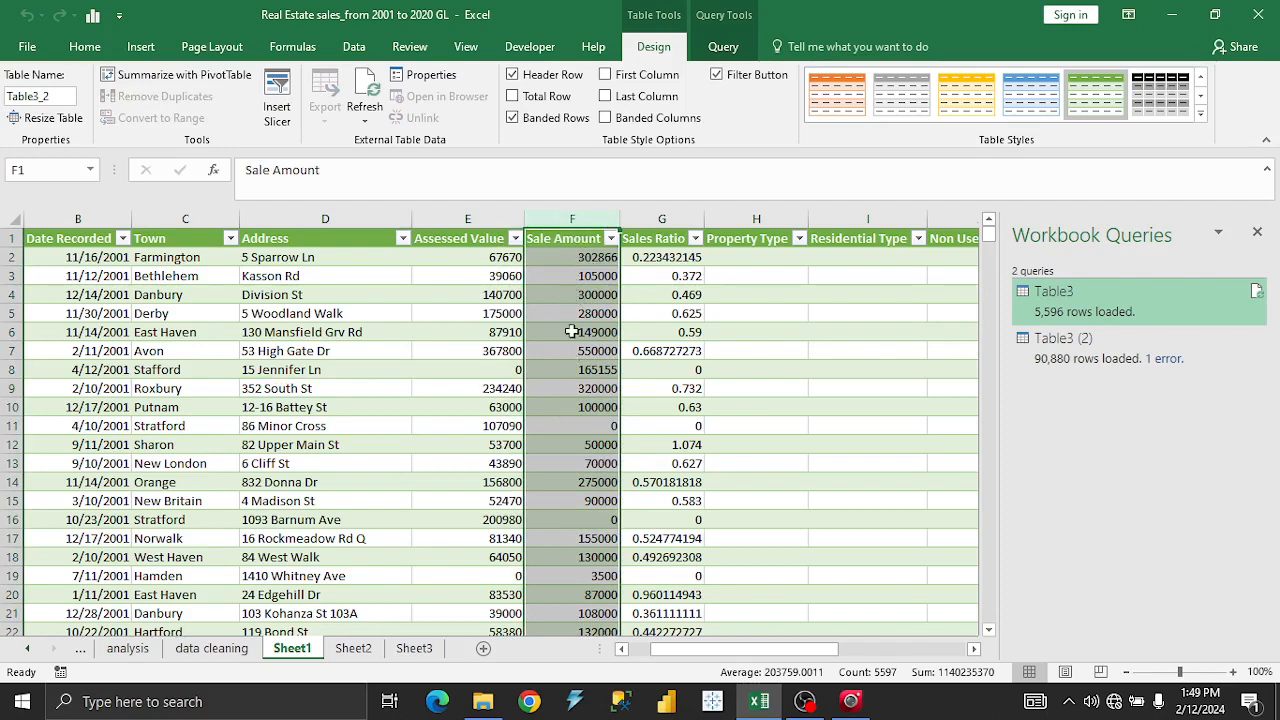
click(85, 46)
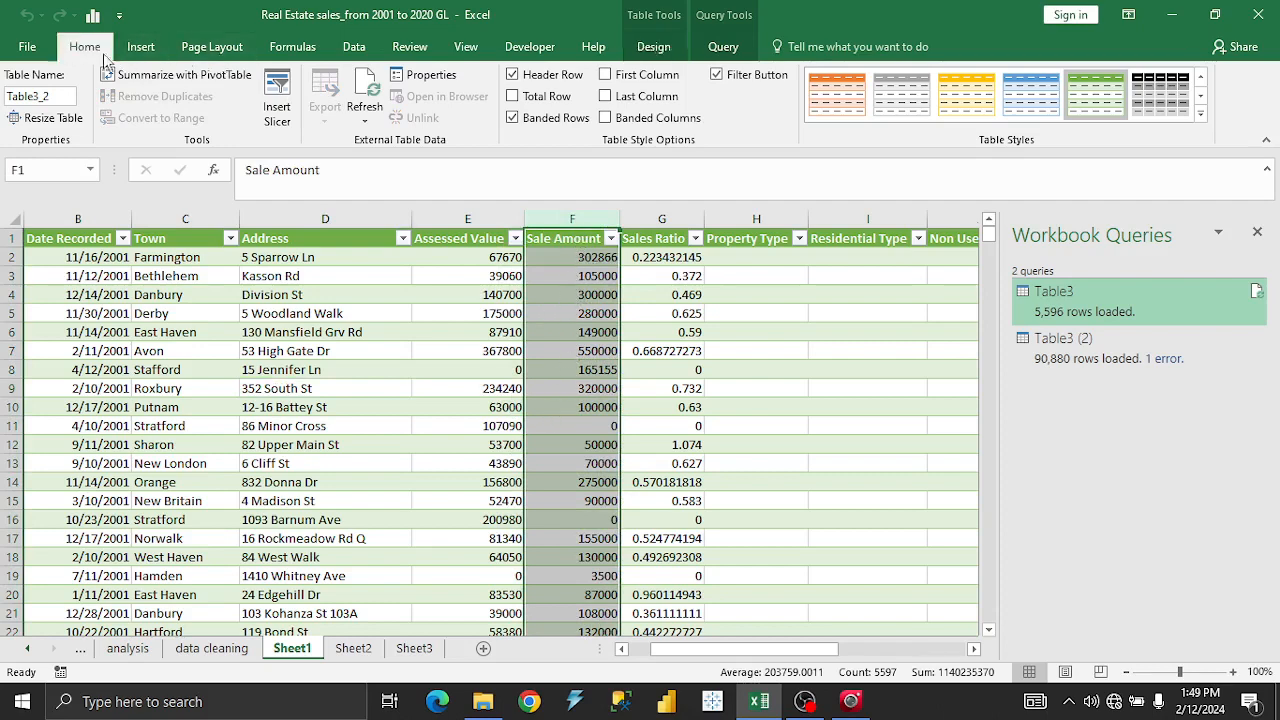
click(709, 83)
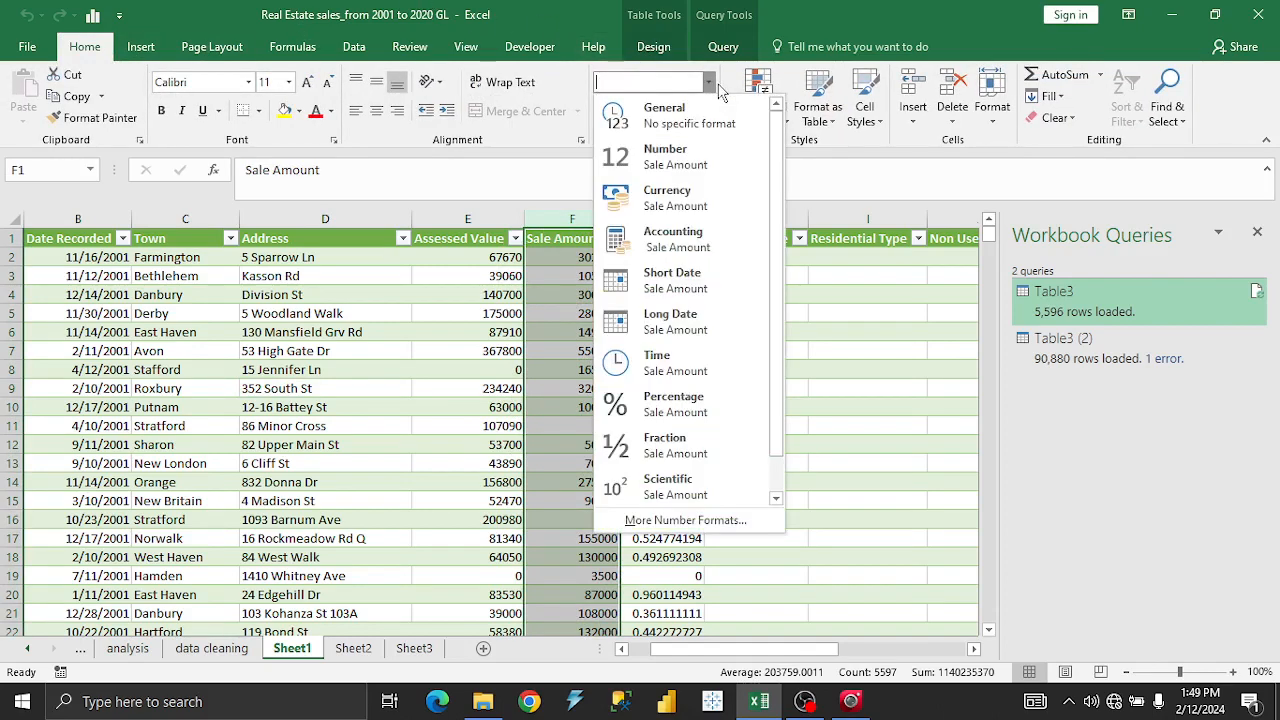
click(557, 397)
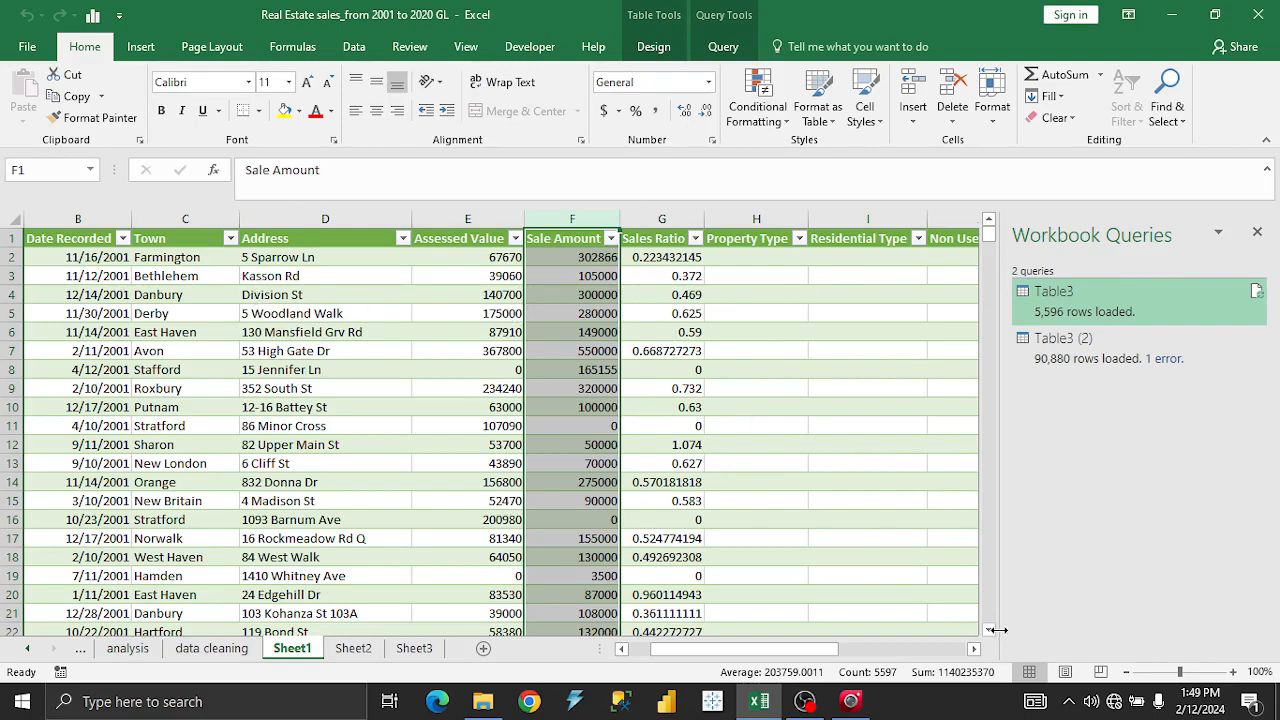
drag(812, 650, 668, 640)
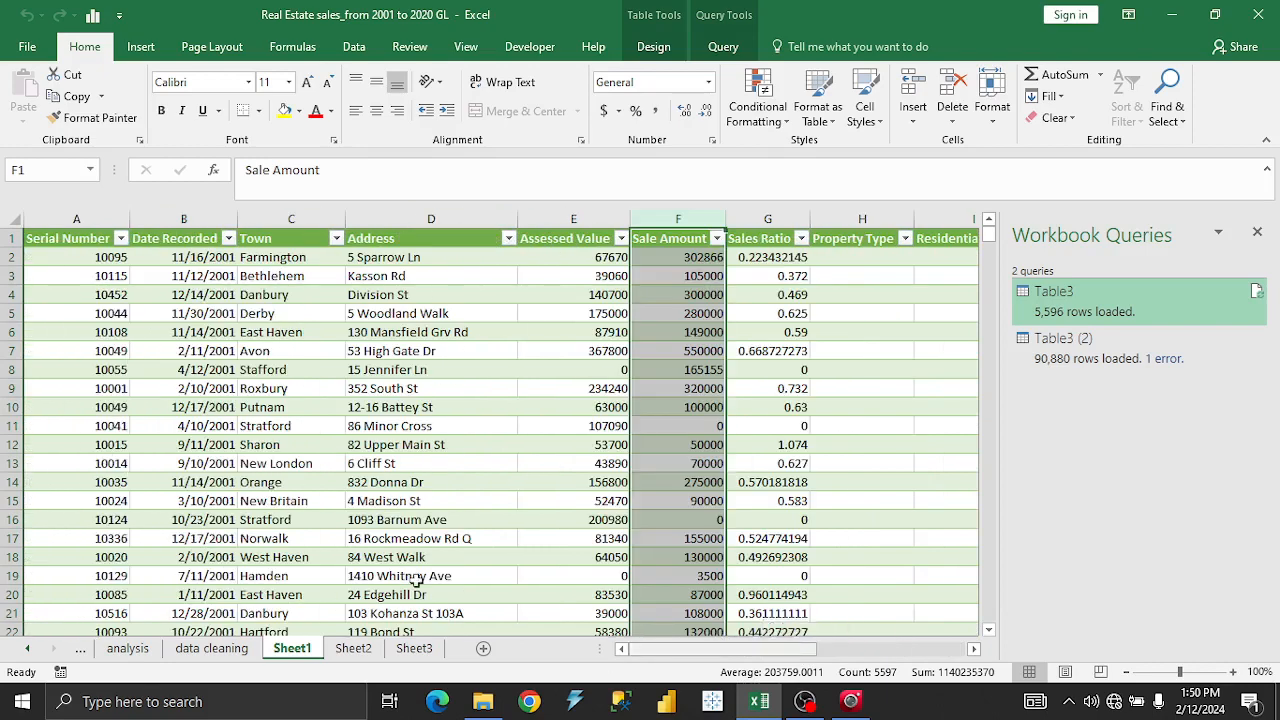
click(252, 390)
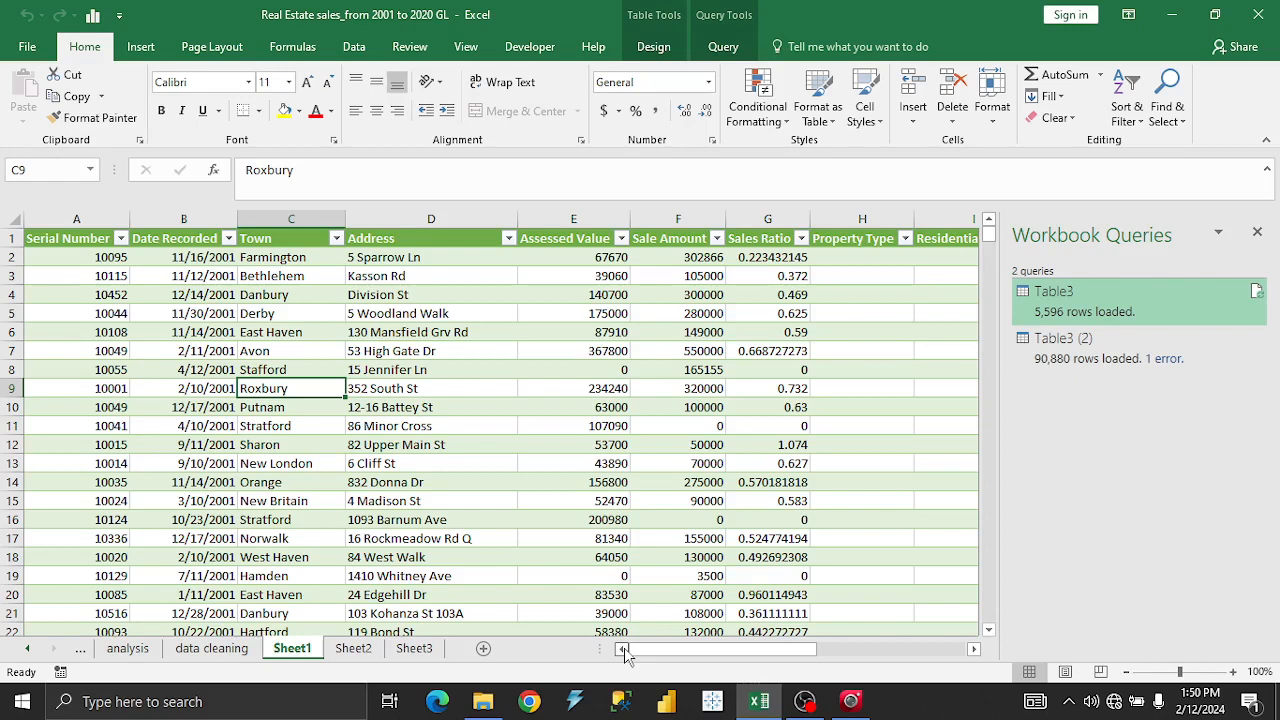
click(288, 356)
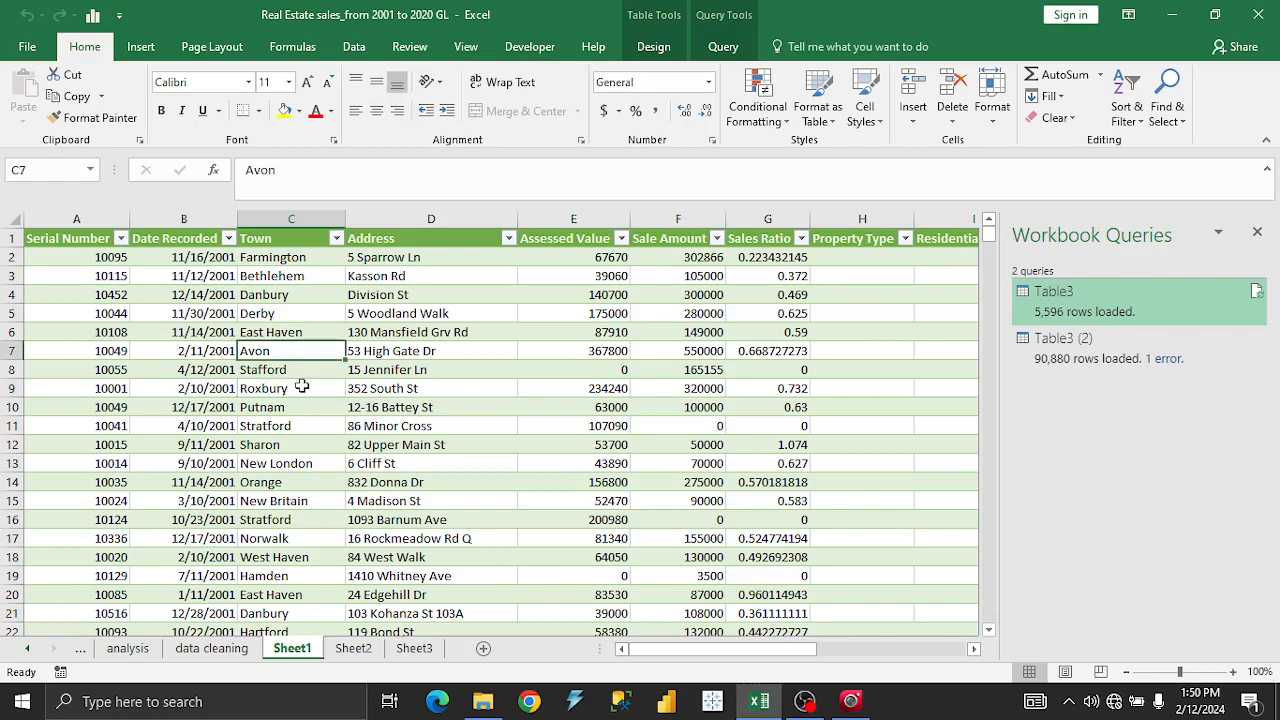
click(301, 386)
click(221, 369)
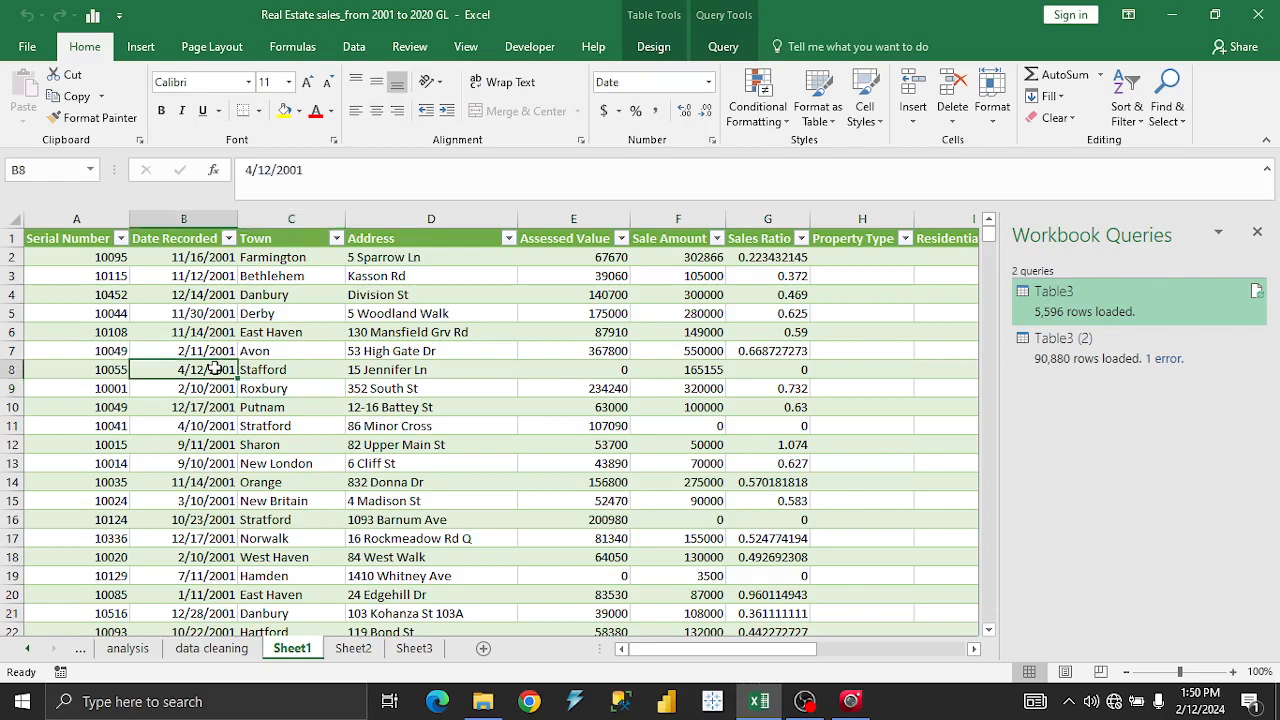
click(370, 393)
click(560, 402)
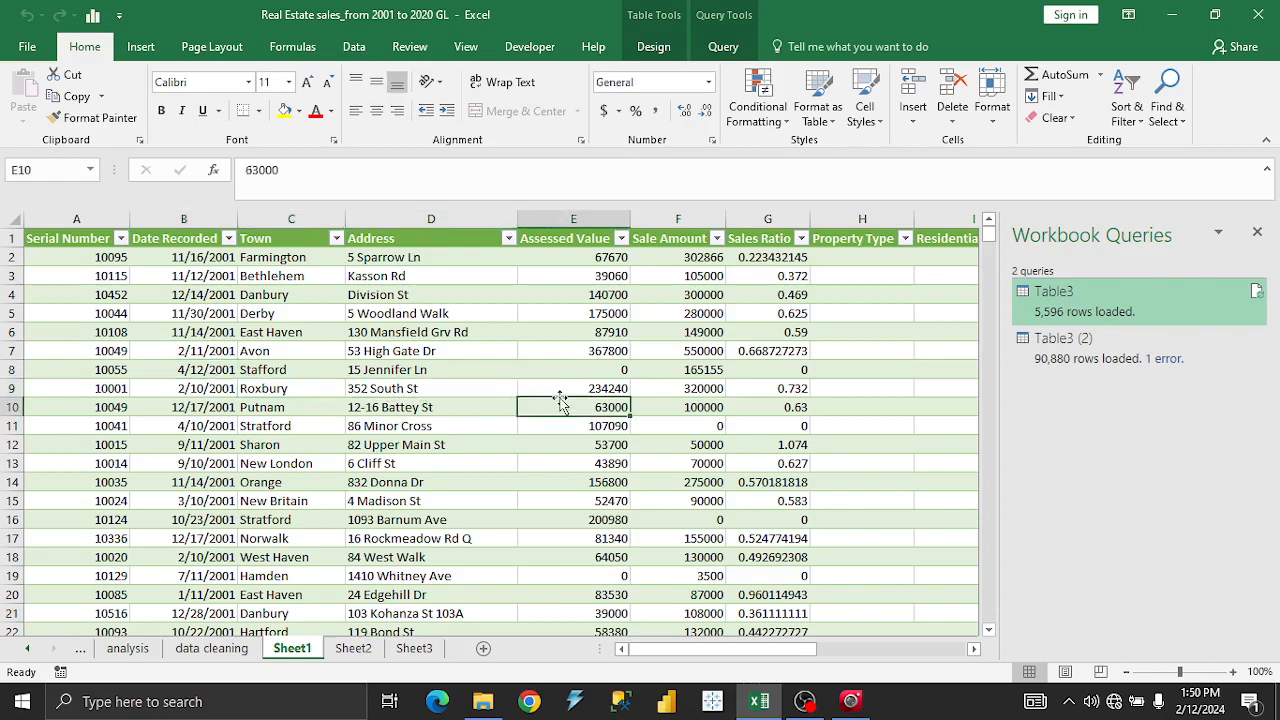
click(687, 410)
click(644, 485)
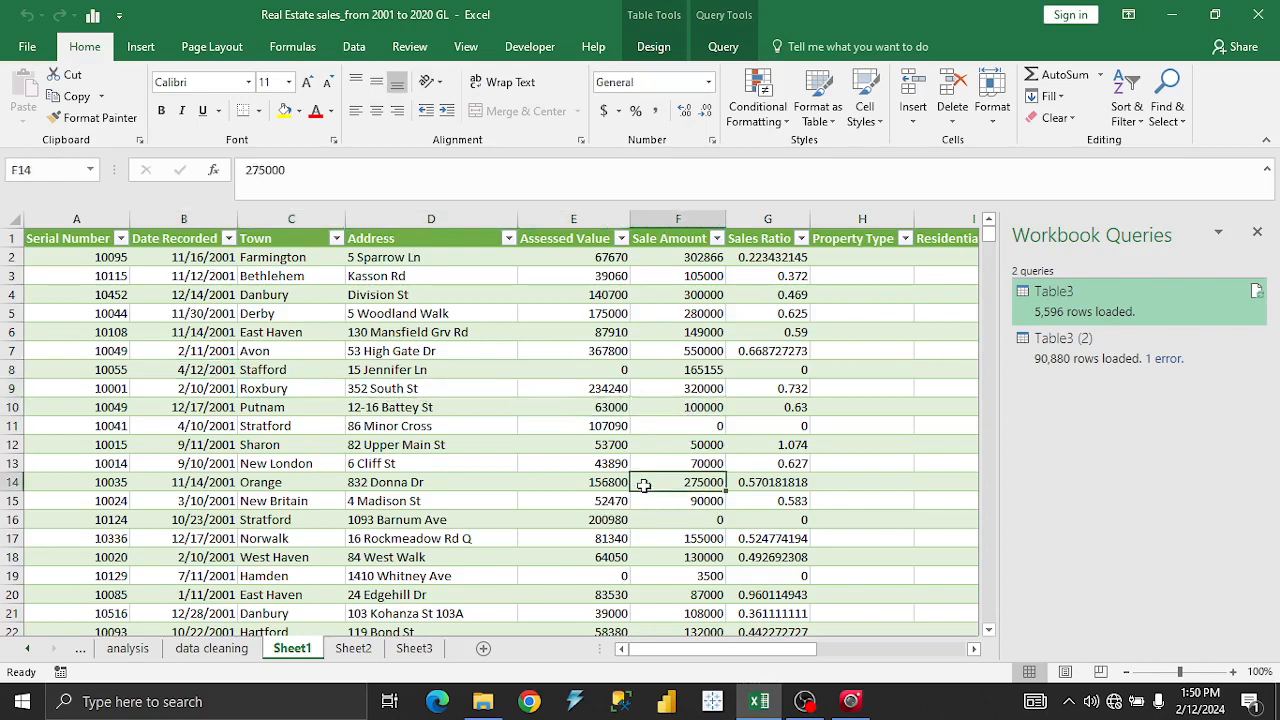
click(530, 465)
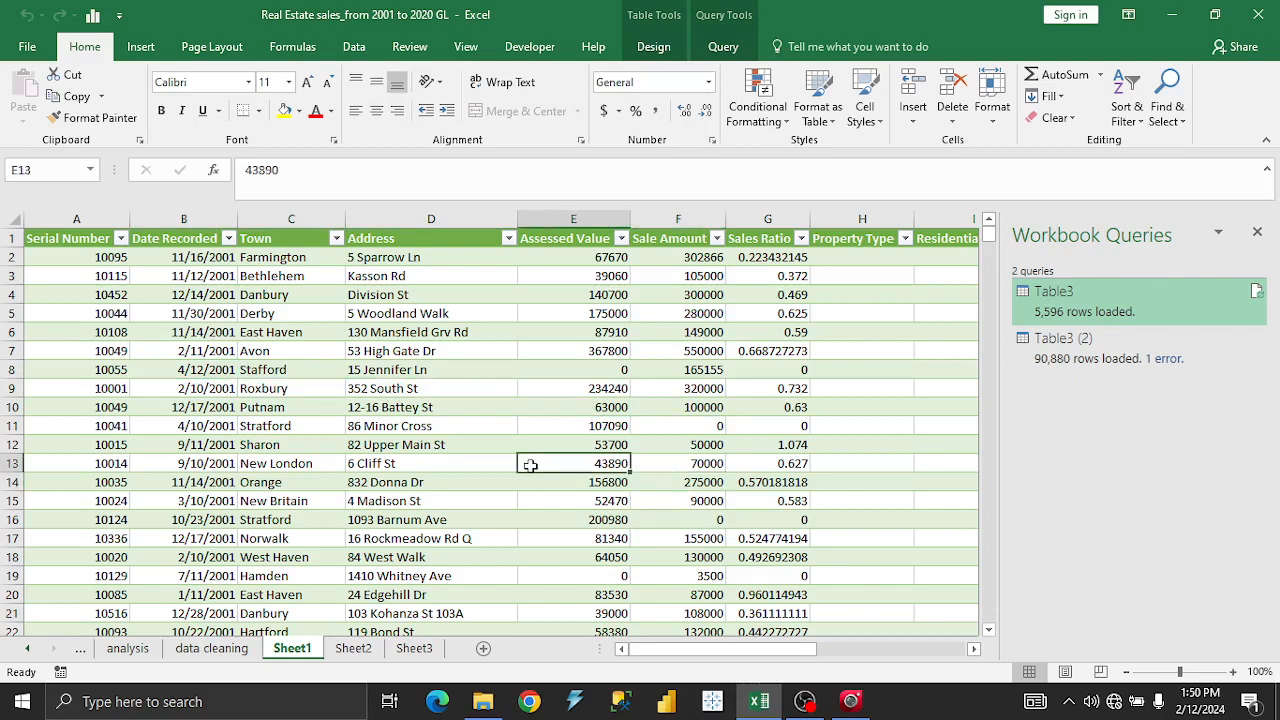
click(536, 275)
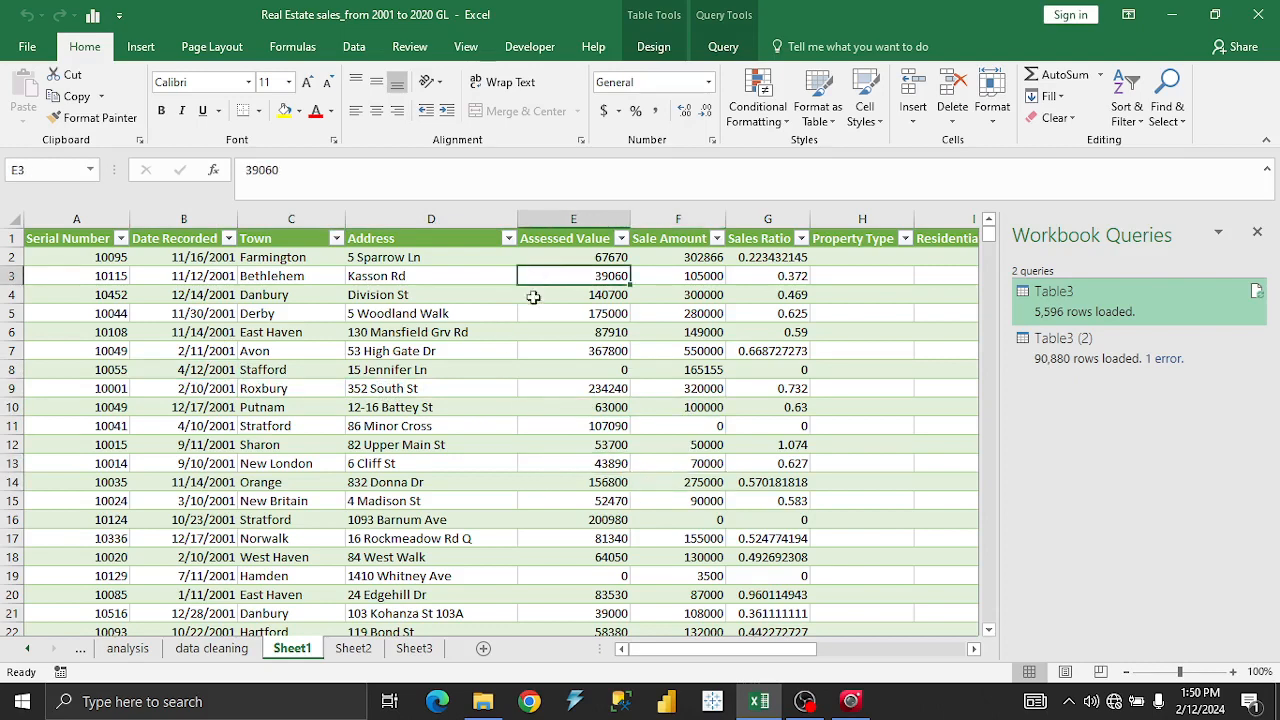
click(390, 257)
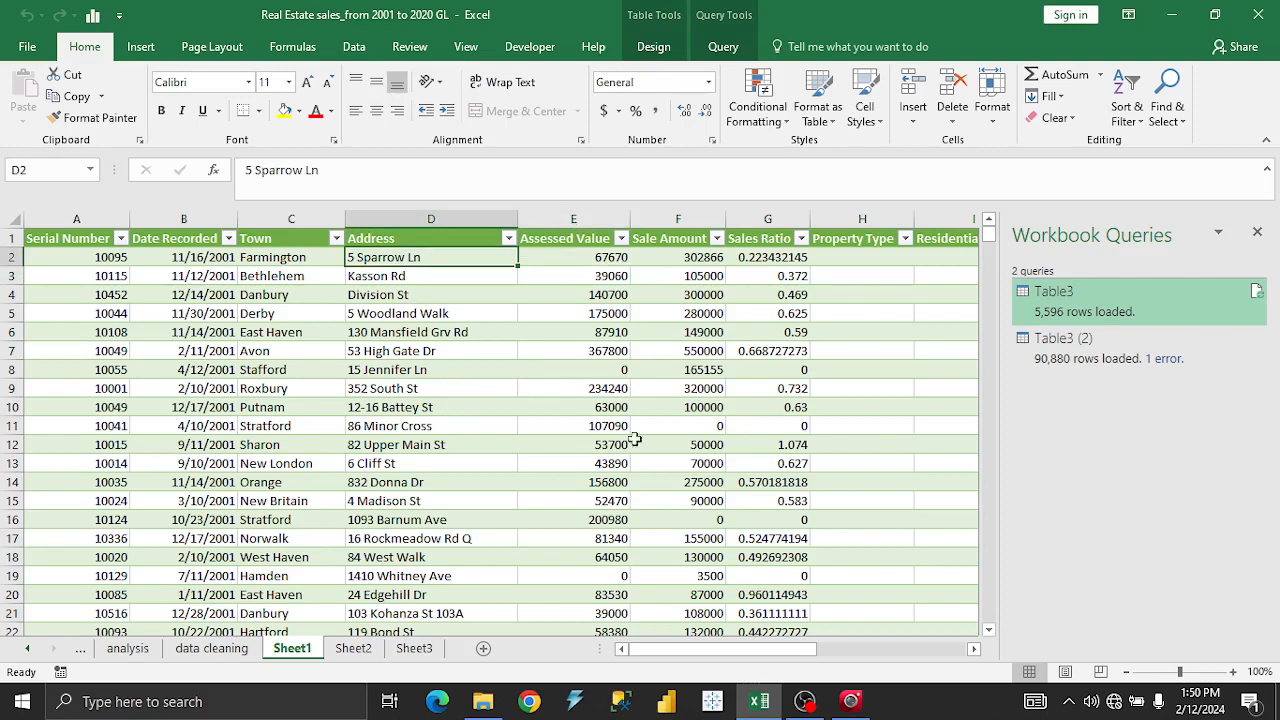